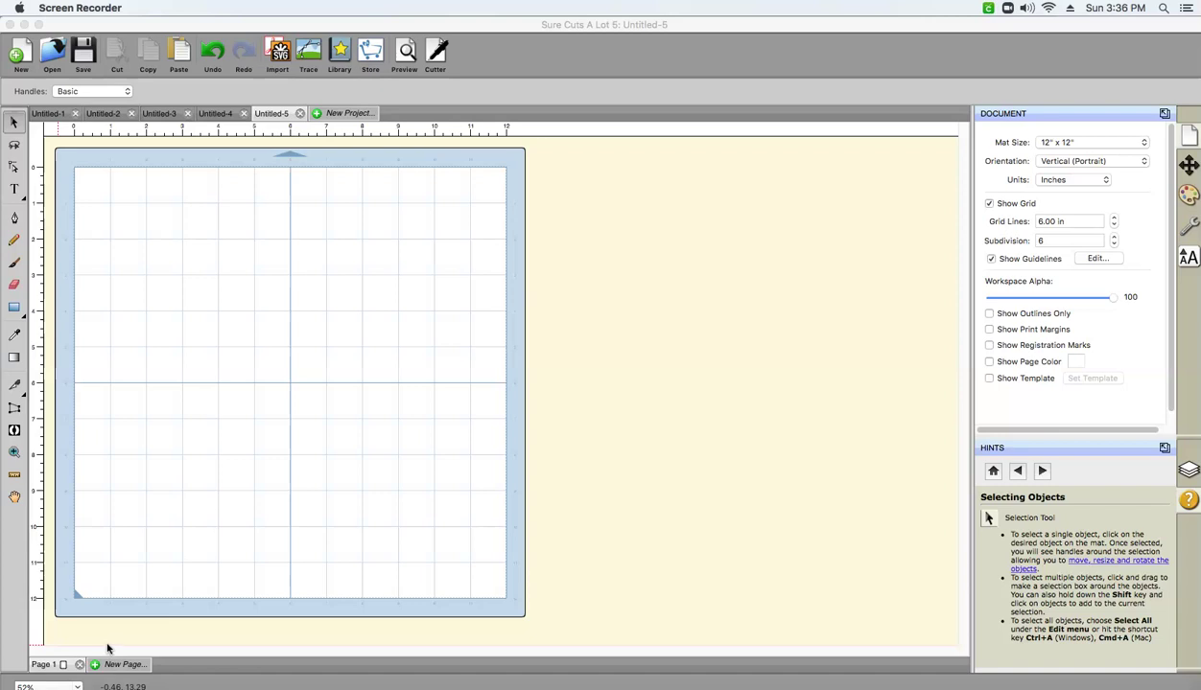
# Step: Activate the Sure Cuts A Lot 5 window showing the blank Untitled-5 mat
pyautogui.click(528, 332)
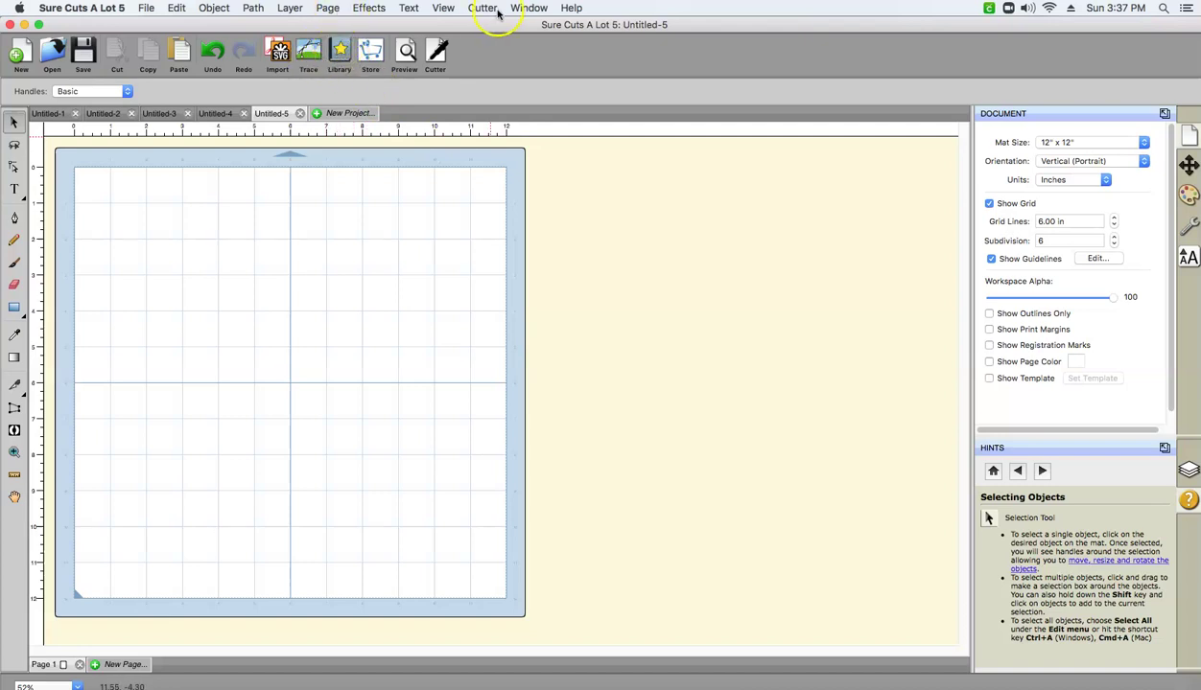
# Step: Open My Library, move it lower on screen, and show its Shapes collections
pyautogui.click(341, 56)
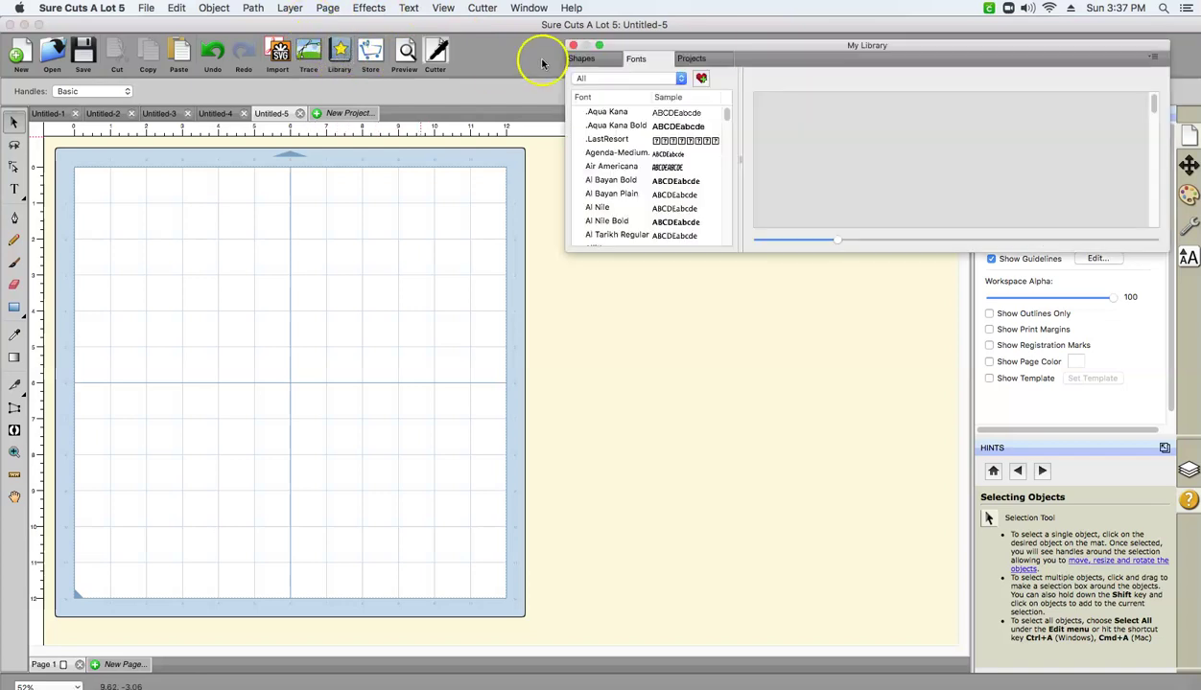
pyautogui.moveTo(738, 49); pyautogui.dragTo(731, 173)
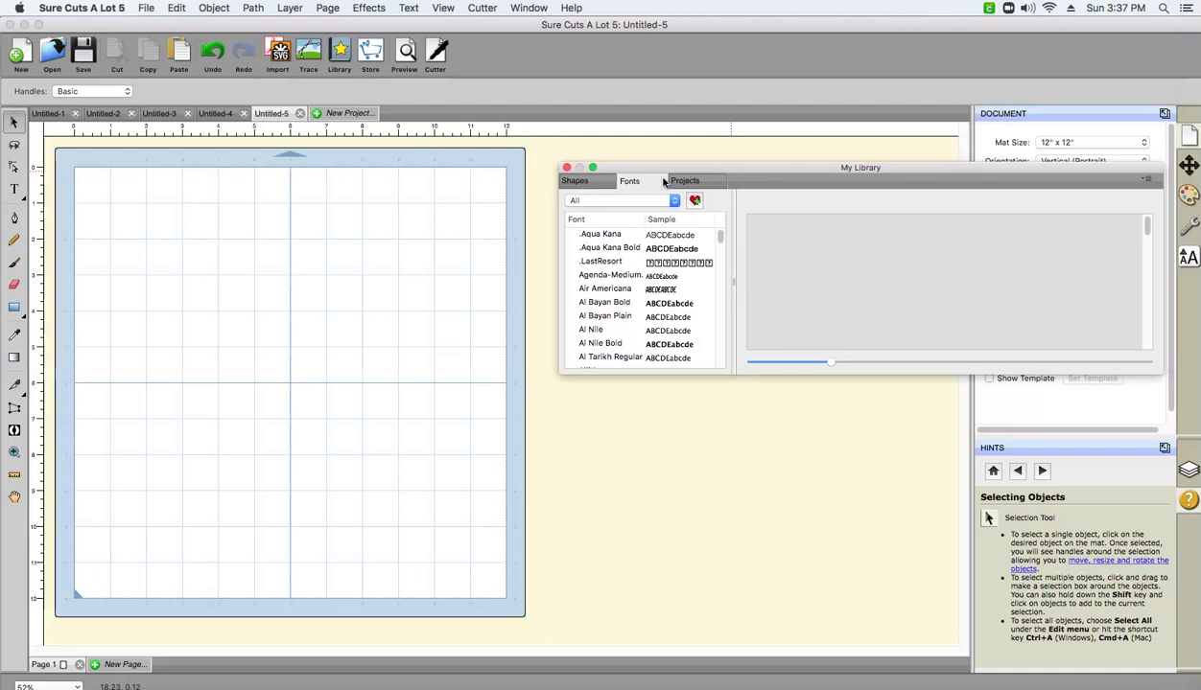
pyautogui.click(575, 180)
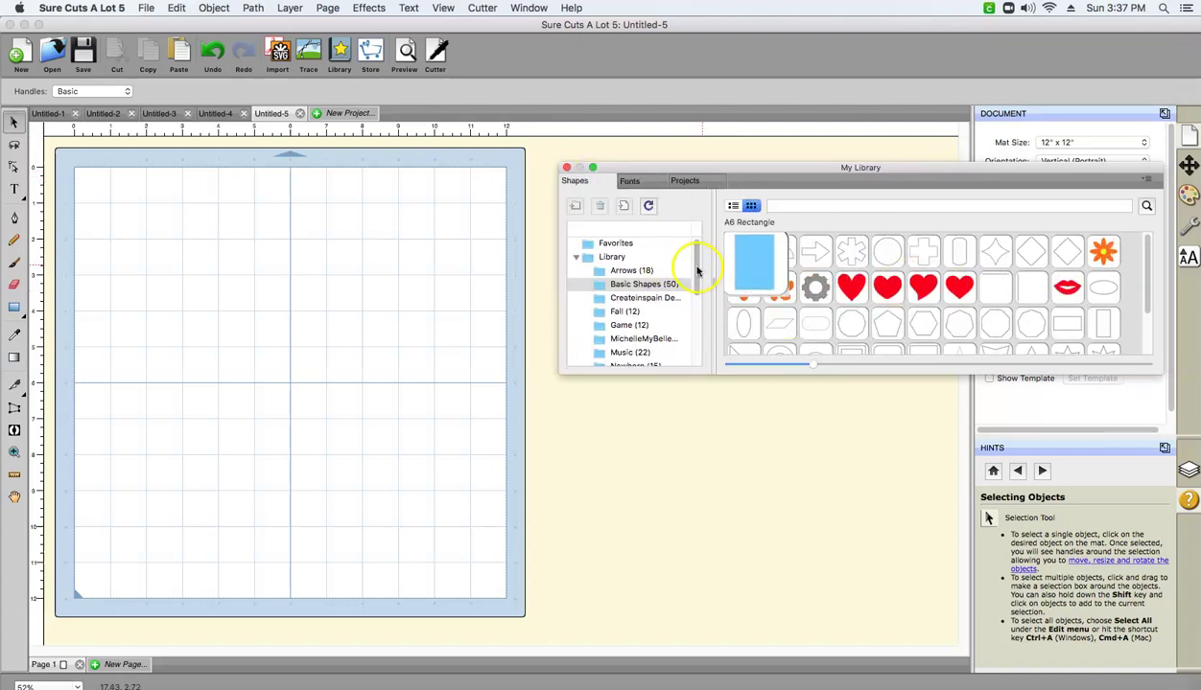
# Step: Browse the Fall, Game, Music, Winter, Weather, USA, Talk Bubbles, Symbols and Swirls shape folders
pyautogui.click(620, 313)
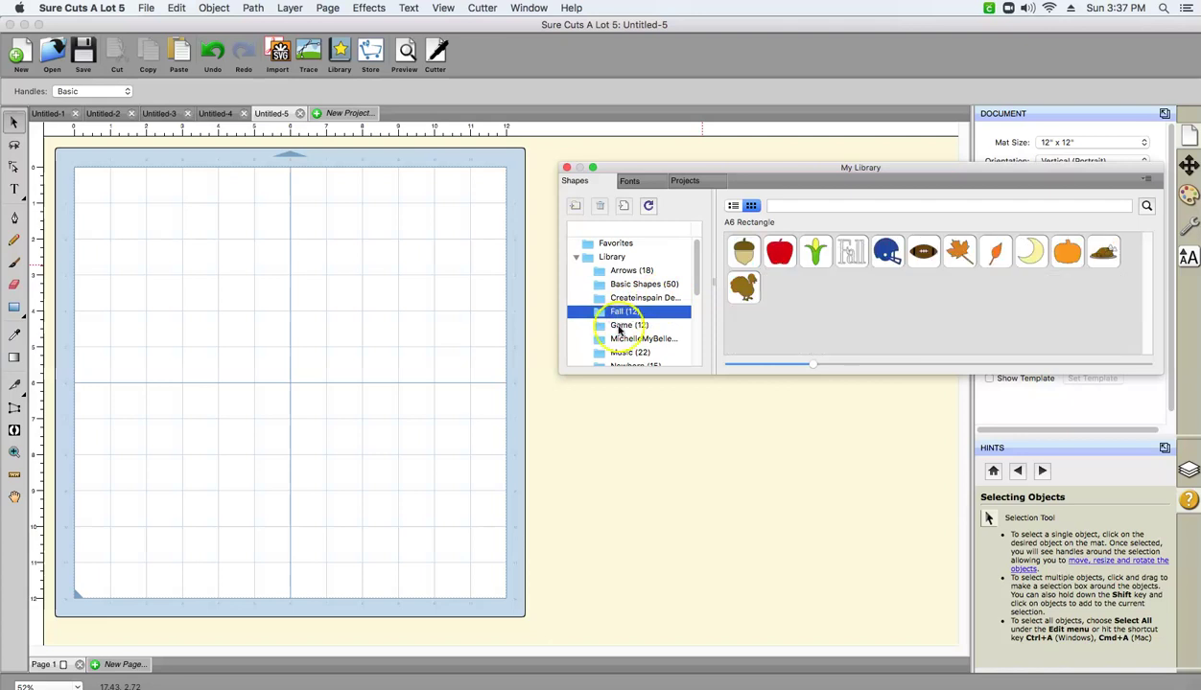
pyautogui.click(620, 327)
pyautogui.click(619, 341)
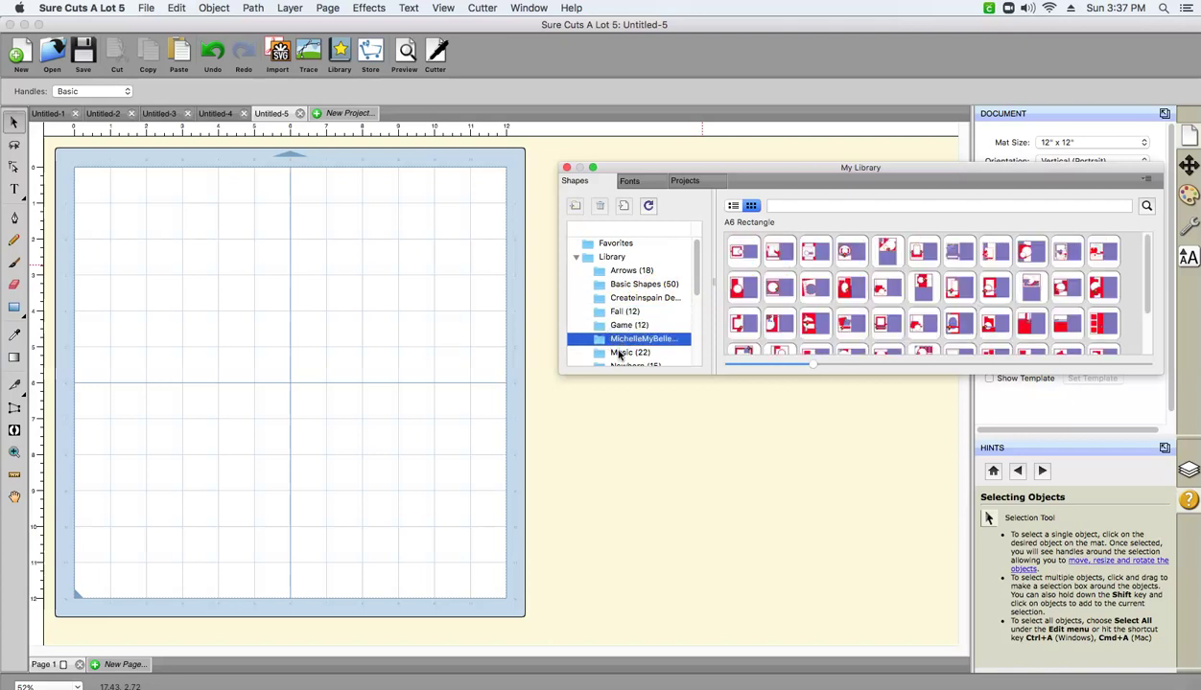
pyautogui.click(620, 353)
pyautogui.moveTo(691, 280); pyautogui.dragTo(692, 355)
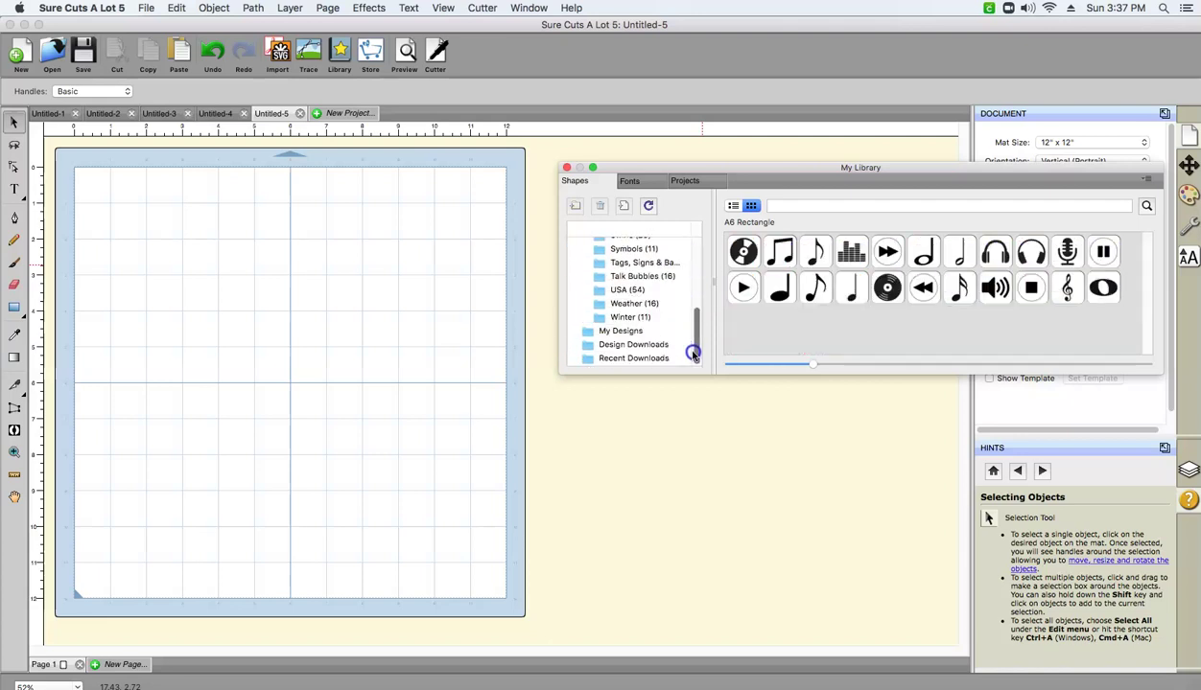
pyautogui.click(631, 317)
pyautogui.click(634, 304)
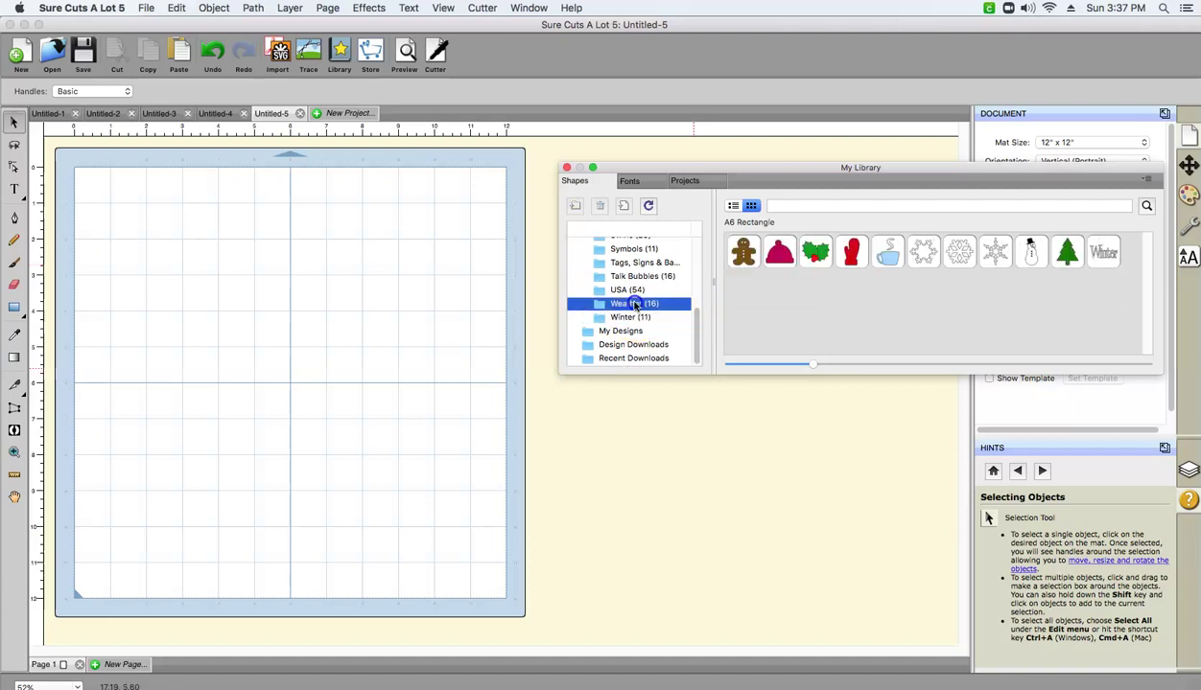
pyautogui.click(632, 290)
pyautogui.click(634, 278)
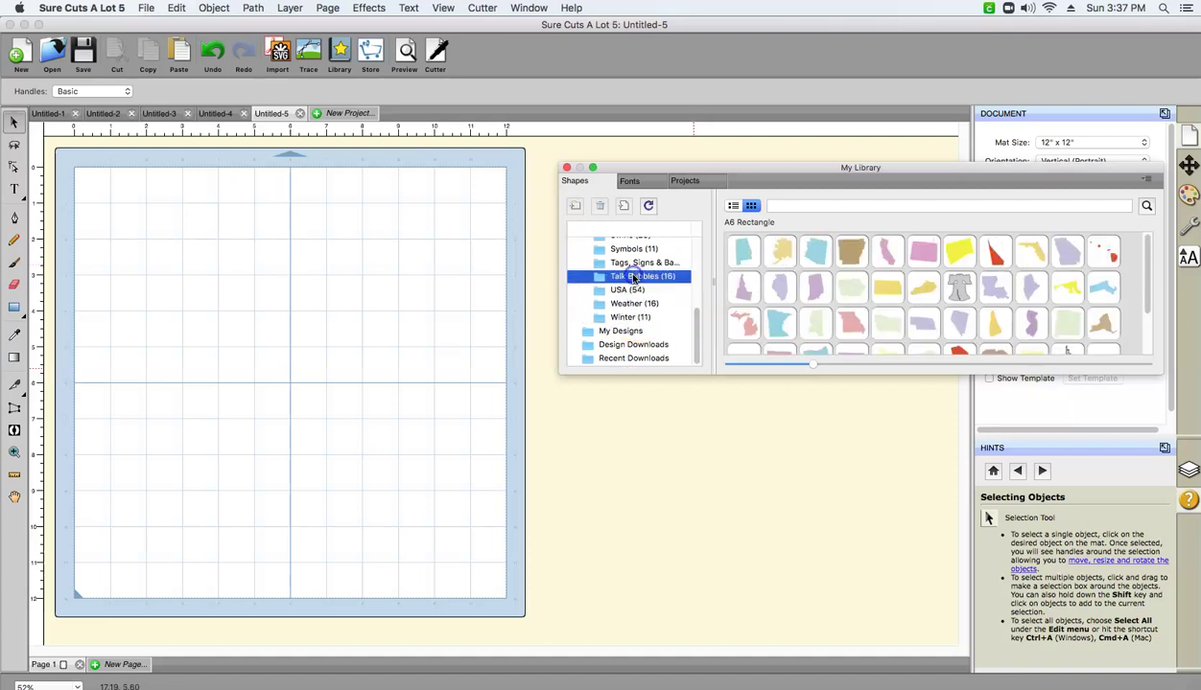
pyautogui.click(629, 289)
pyautogui.click(633, 277)
pyautogui.click(632, 265)
pyautogui.click(634, 251)
pyautogui.moveTo(692, 316); pyautogui.dragTo(651, 288)
pyautogui.click(641, 301)
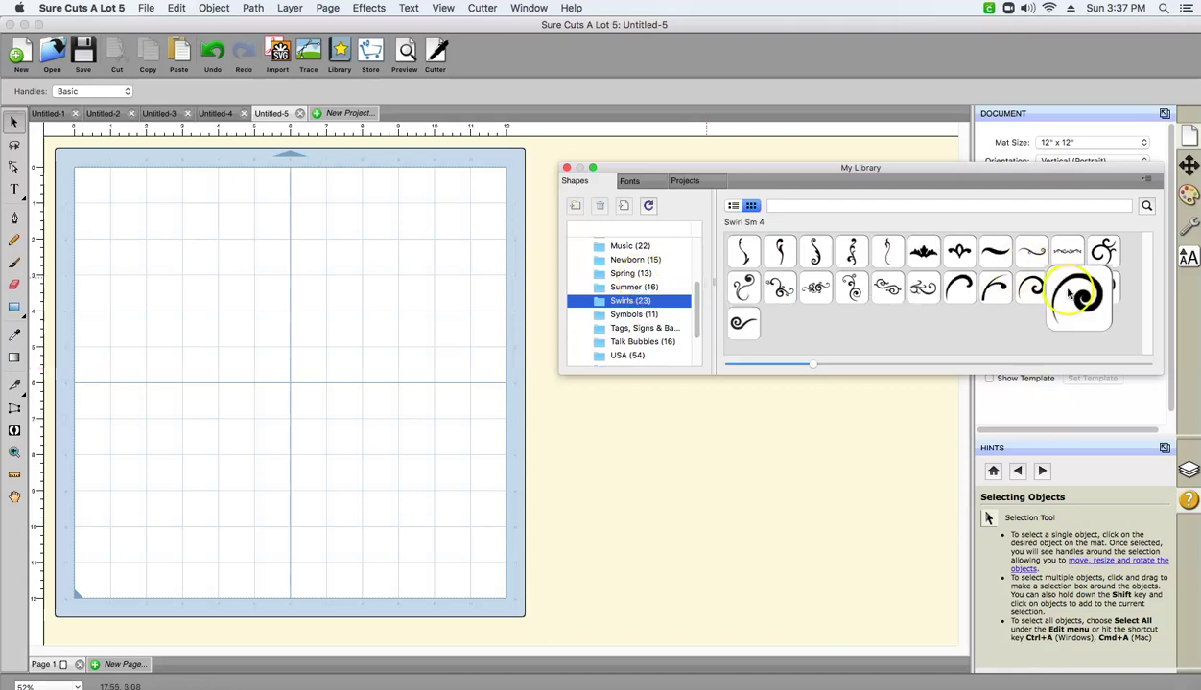
# Step: Browse back through Summer, Spring, Newborn, Music, Game, Fall and Basic Shapes, ending on Arrows
pyautogui.moveTo(775, 297)
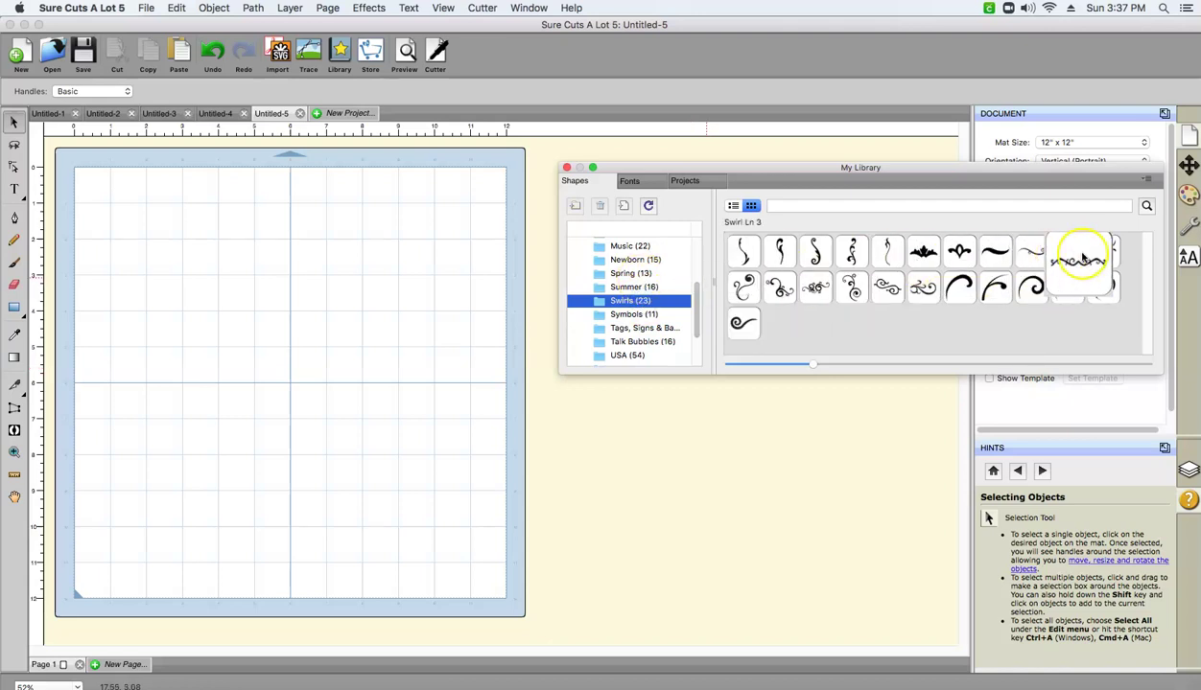
pyautogui.click(624, 289)
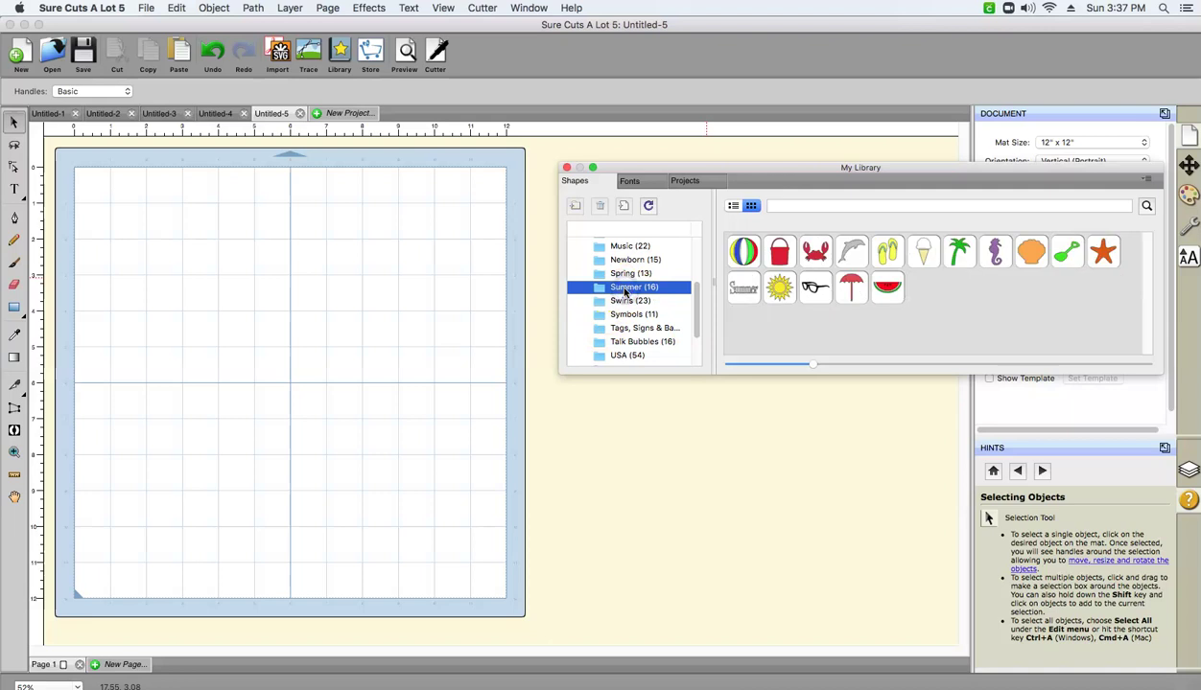
pyautogui.click(625, 274)
pyautogui.click(628, 263)
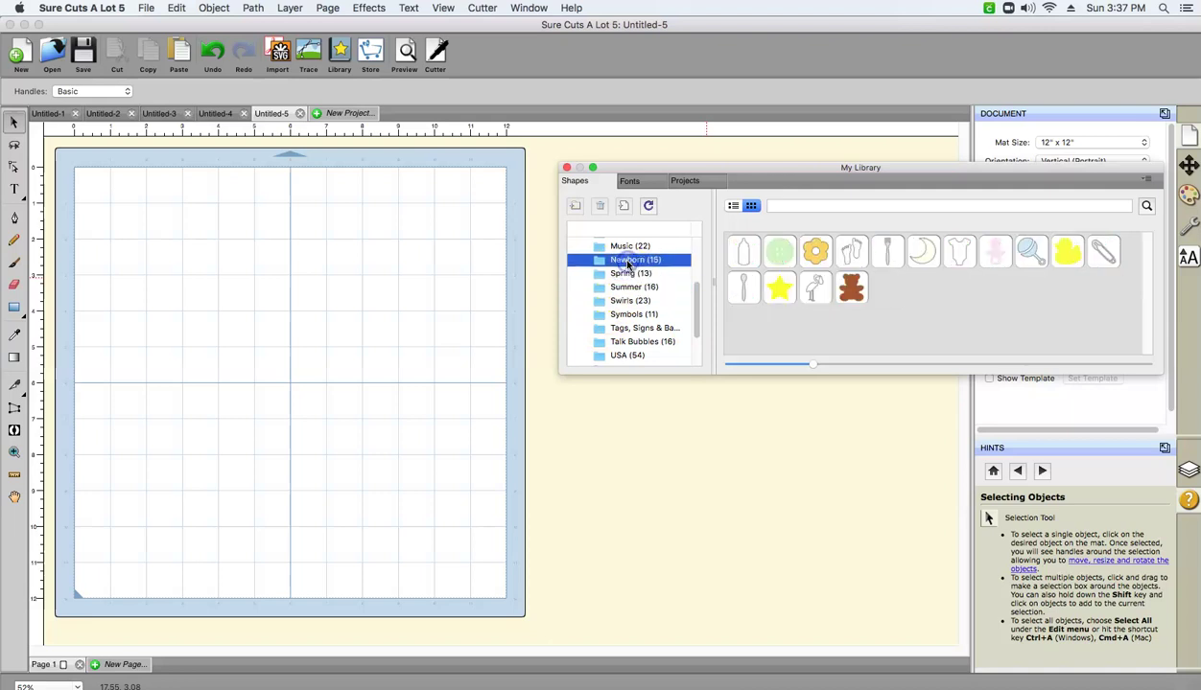
pyautogui.click(628, 247)
pyautogui.scroll(2, 676, 303)
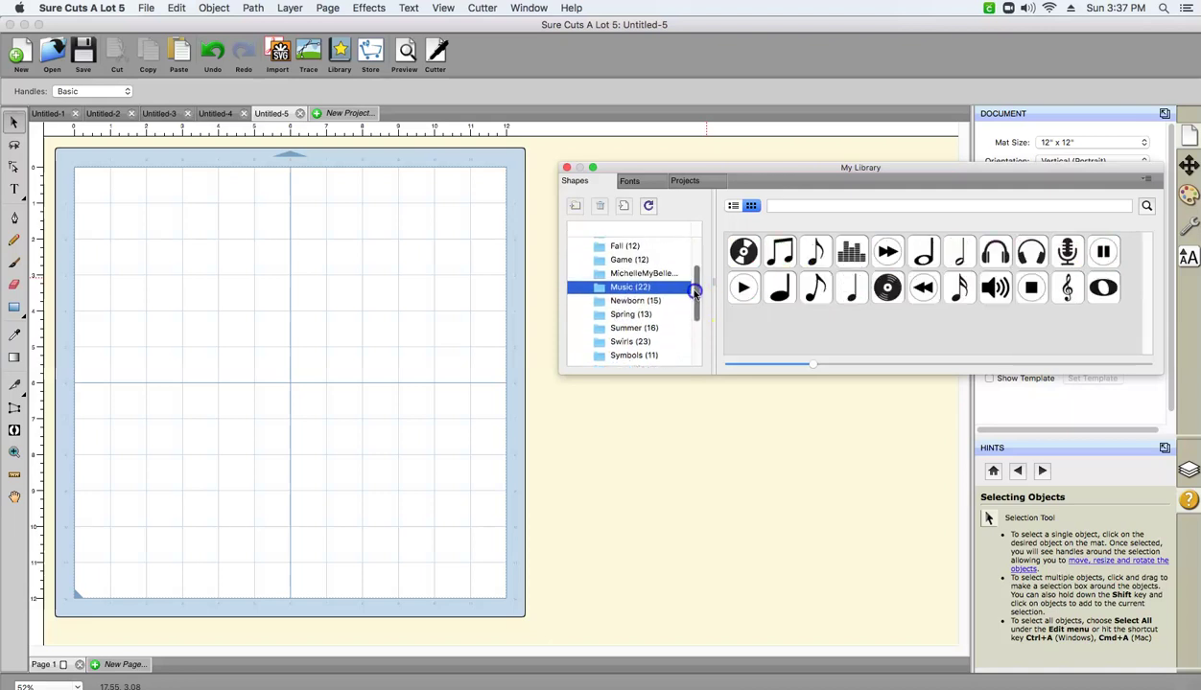
pyautogui.click(647, 280)
pyautogui.click(633, 266)
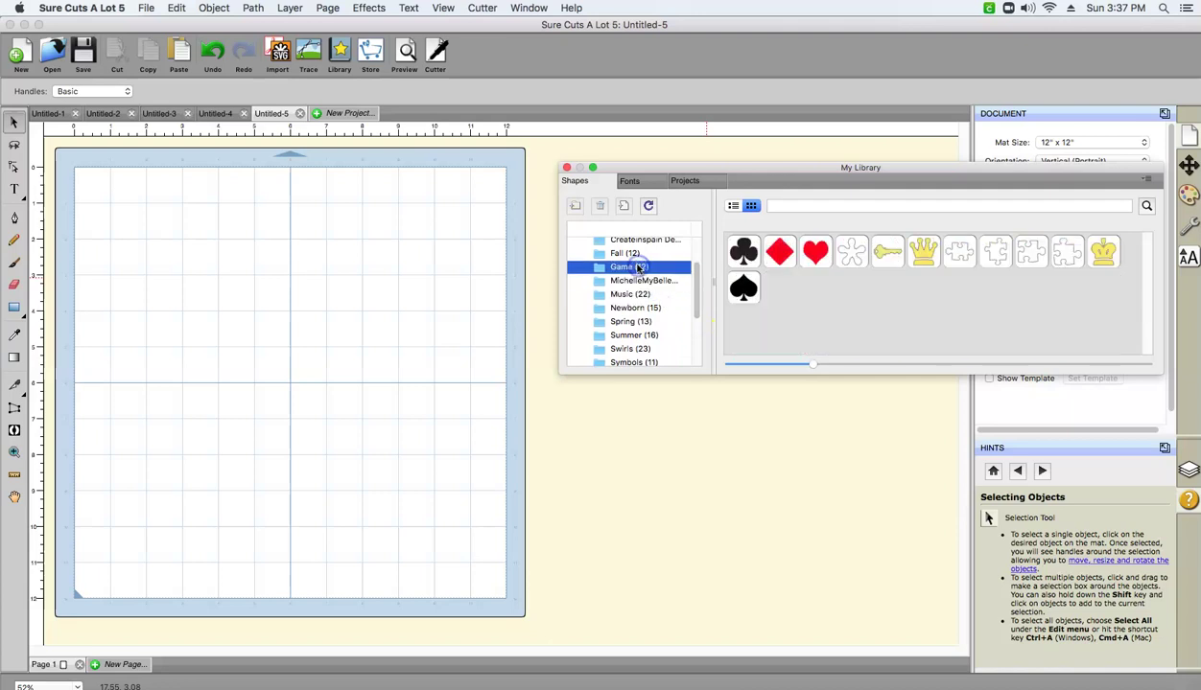
pyautogui.click(633, 254)
pyautogui.scroll(3, 686, 306)
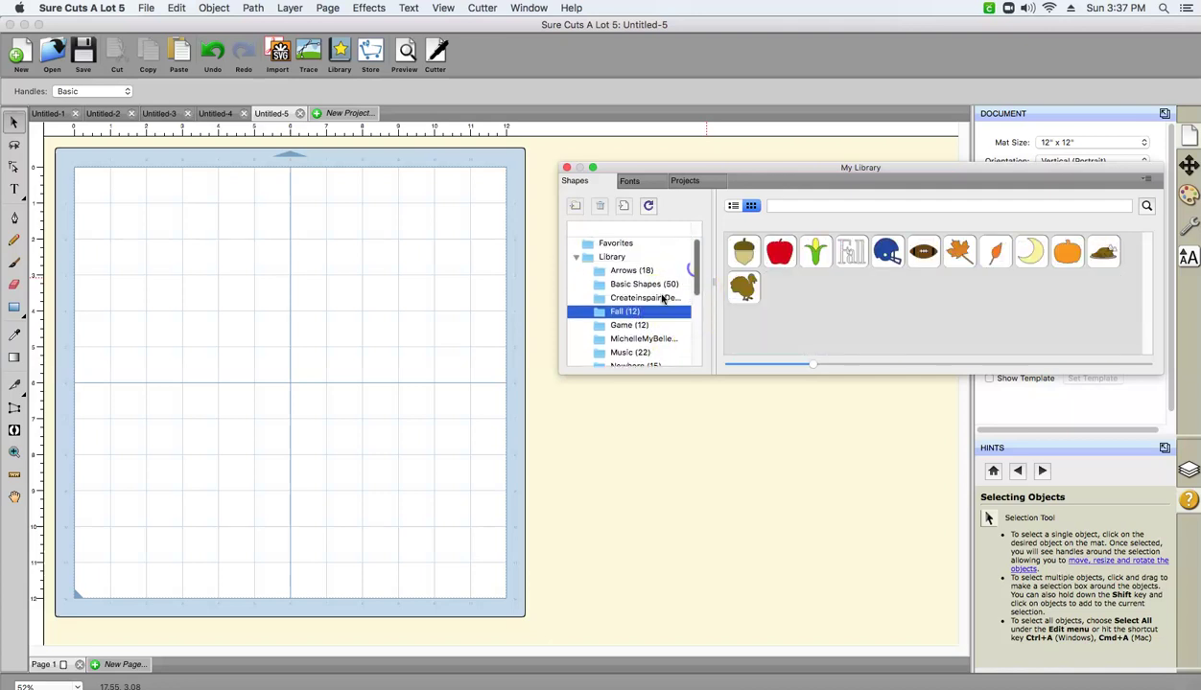
pyautogui.click(652, 300)
pyautogui.click(641, 283)
pyautogui.click(642, 270)
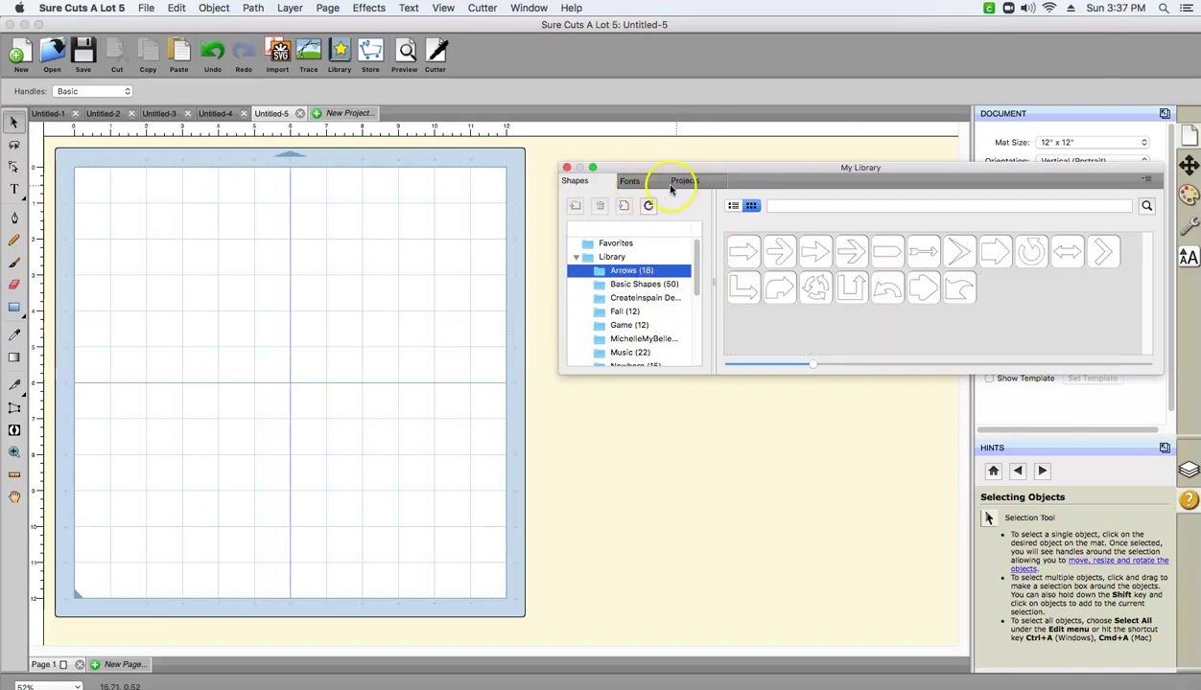
# Step: Switch the library to Fonts, filter to fonts starting with V, and preview Vintage Party
pyautogui.click(653, 183)
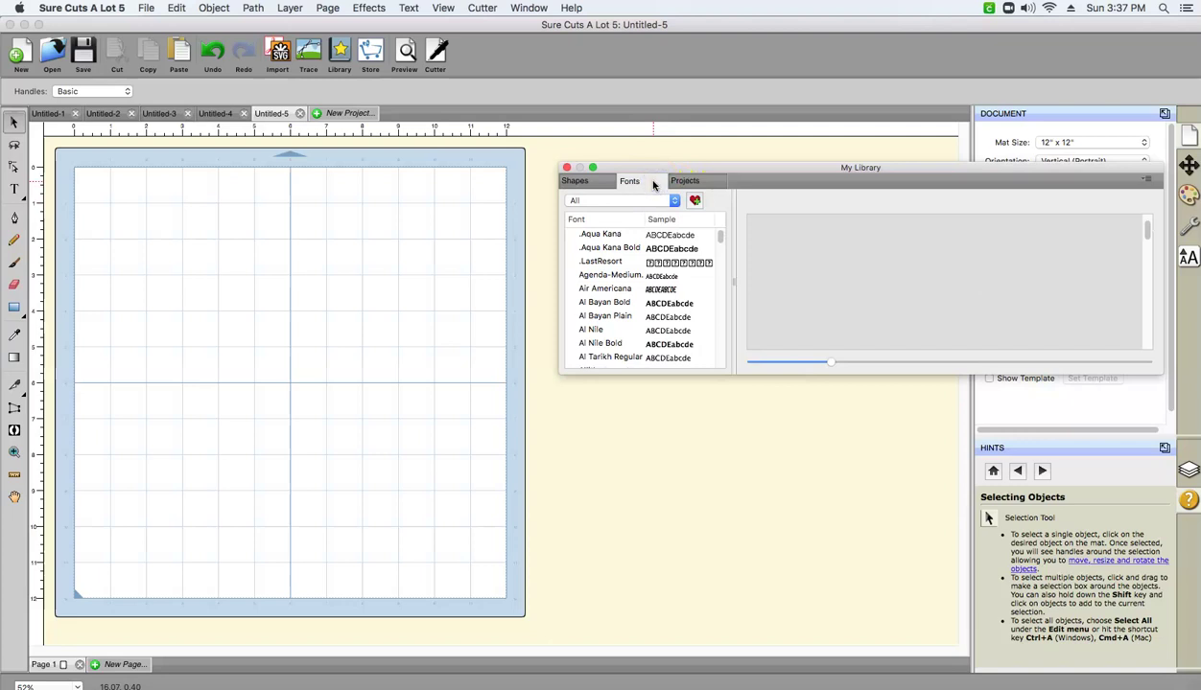
pyautogui.click(800, 168)
pyautogui.moveTo(800, 167); pyautogui.dragTo(807, 108)
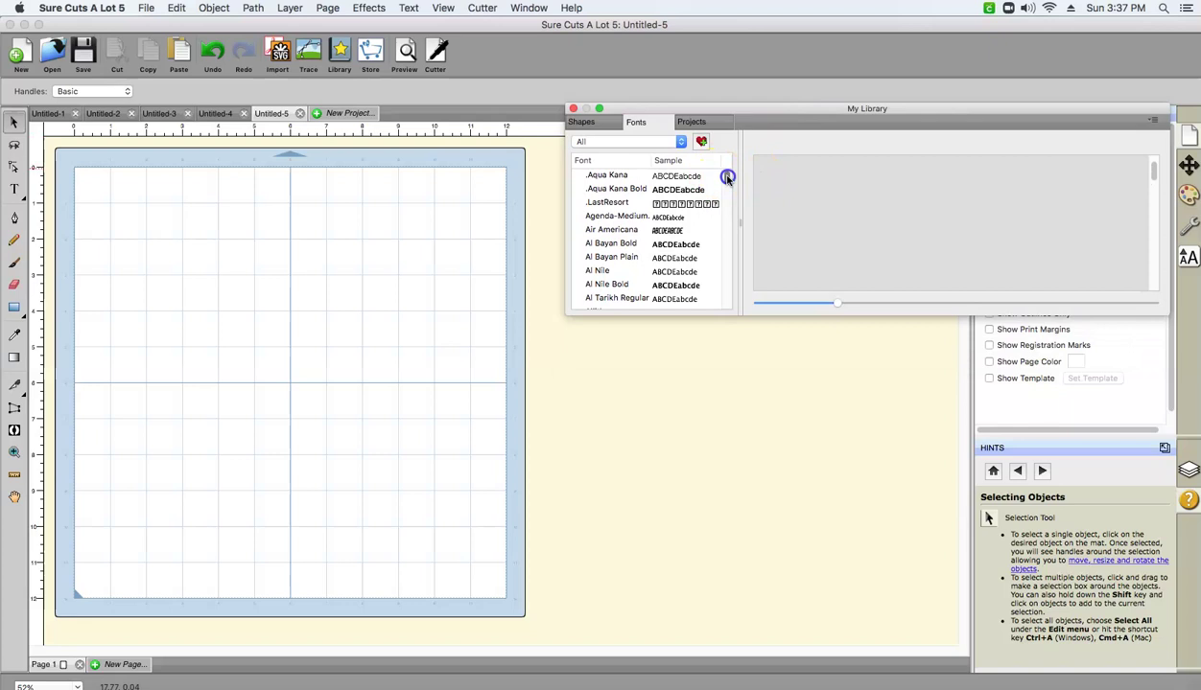
pyautogui.moveTo(727, 178); pyautogui.dragTo(730, 230)
pyautogui.moveTo(731, 311); pyautogui.dragTo(729, 176)
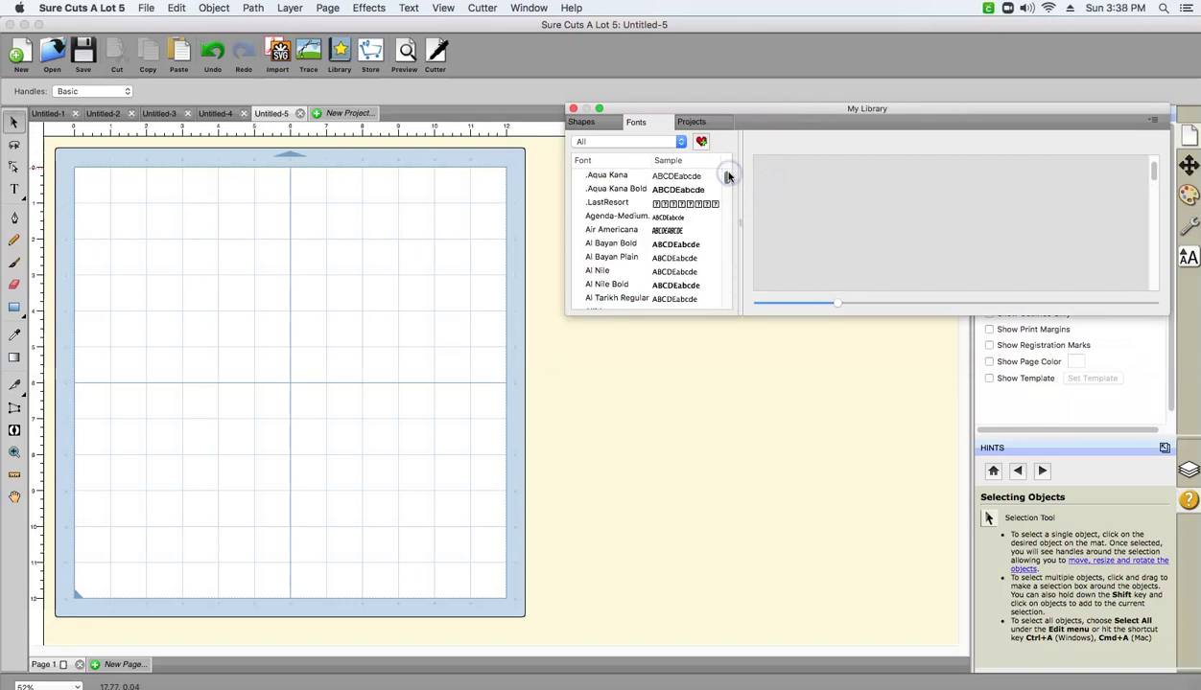
pyautogui.click(637, 142)
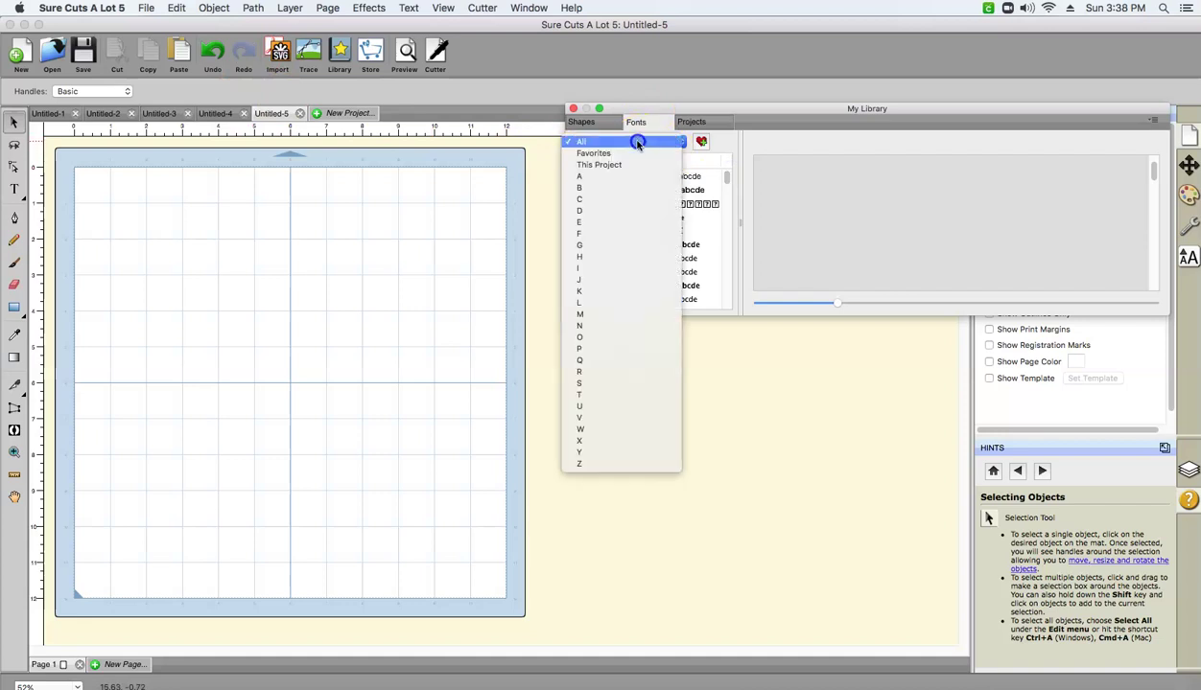
pyautogui.click(589, 424)
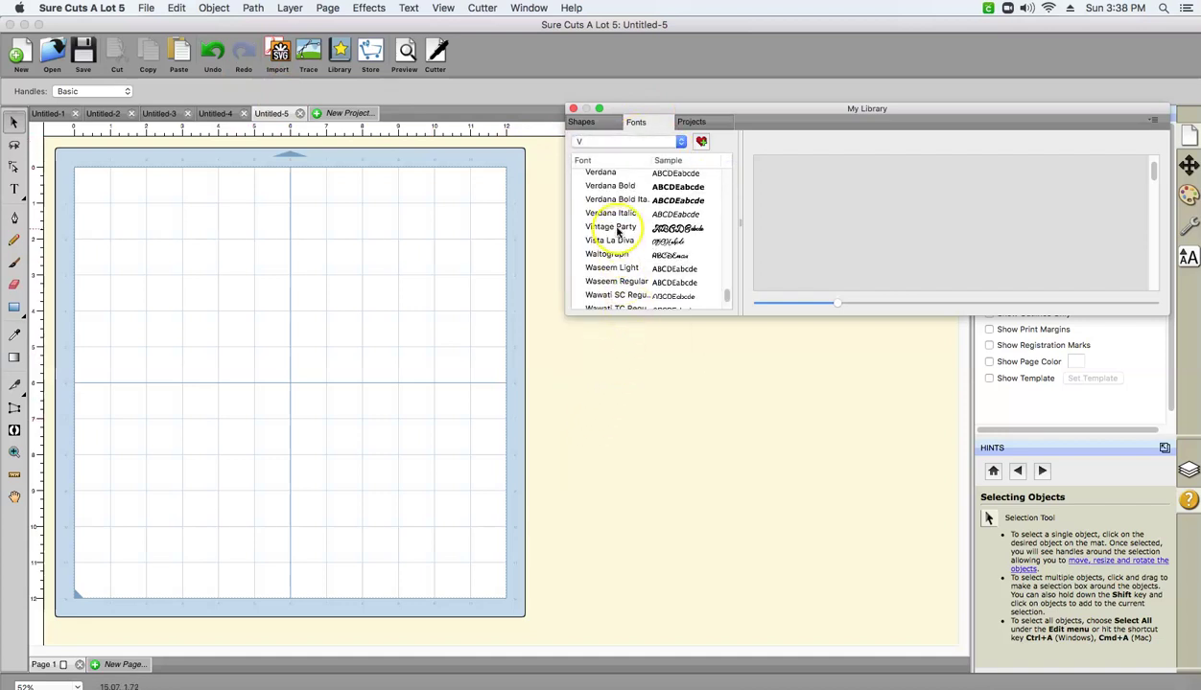
pyautogui.click(617, 228)
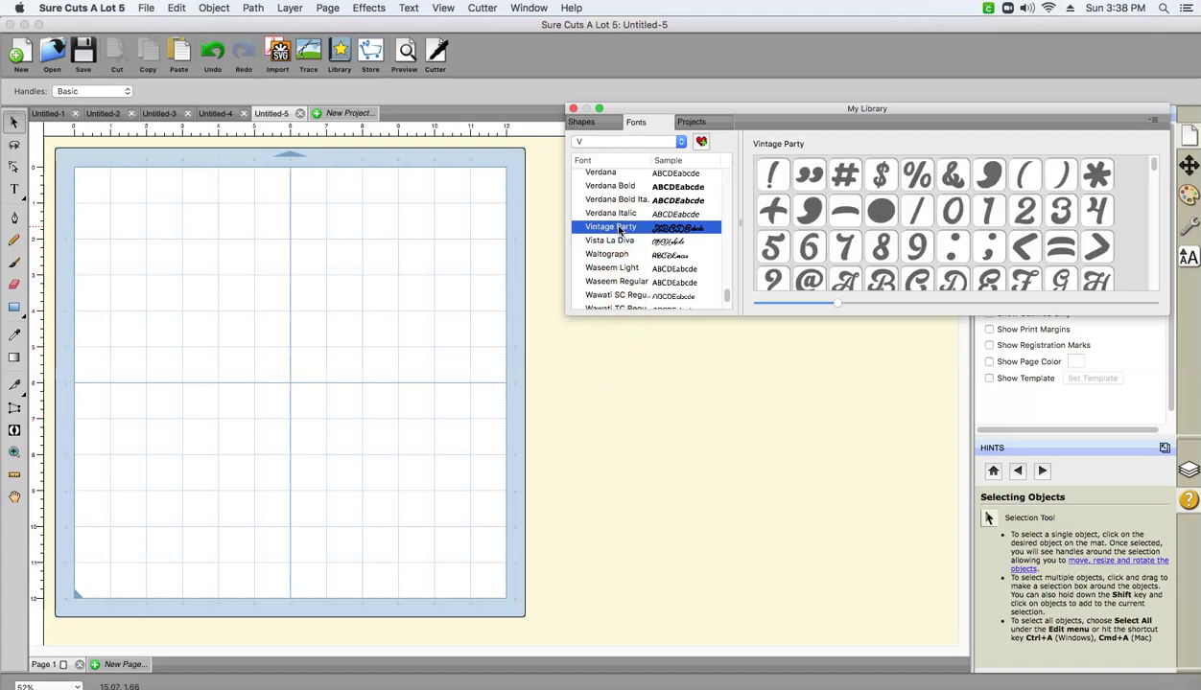
pyautogui.click(648, 231)
pyautogui.click(648, 231)
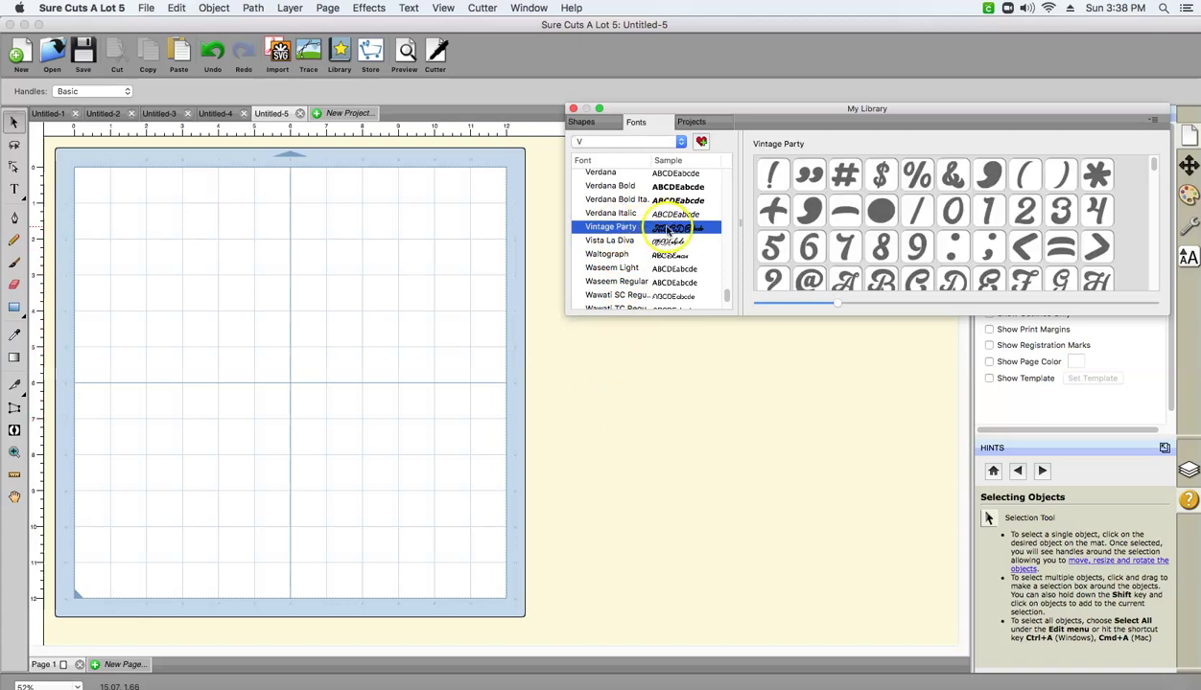
# Step: Add Vintage Party to Favorites, check that list, then return to V fonts and preview Vintage Party
pyautogui.click(701, 144)
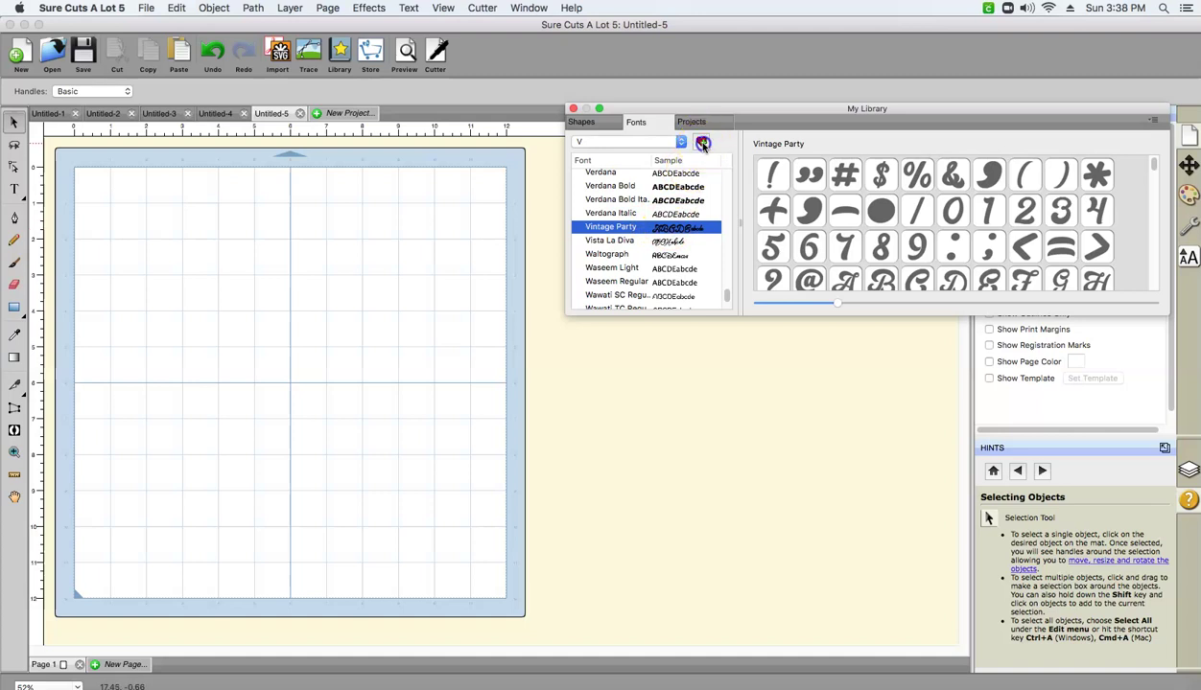
pyautogui.click(629, 143)
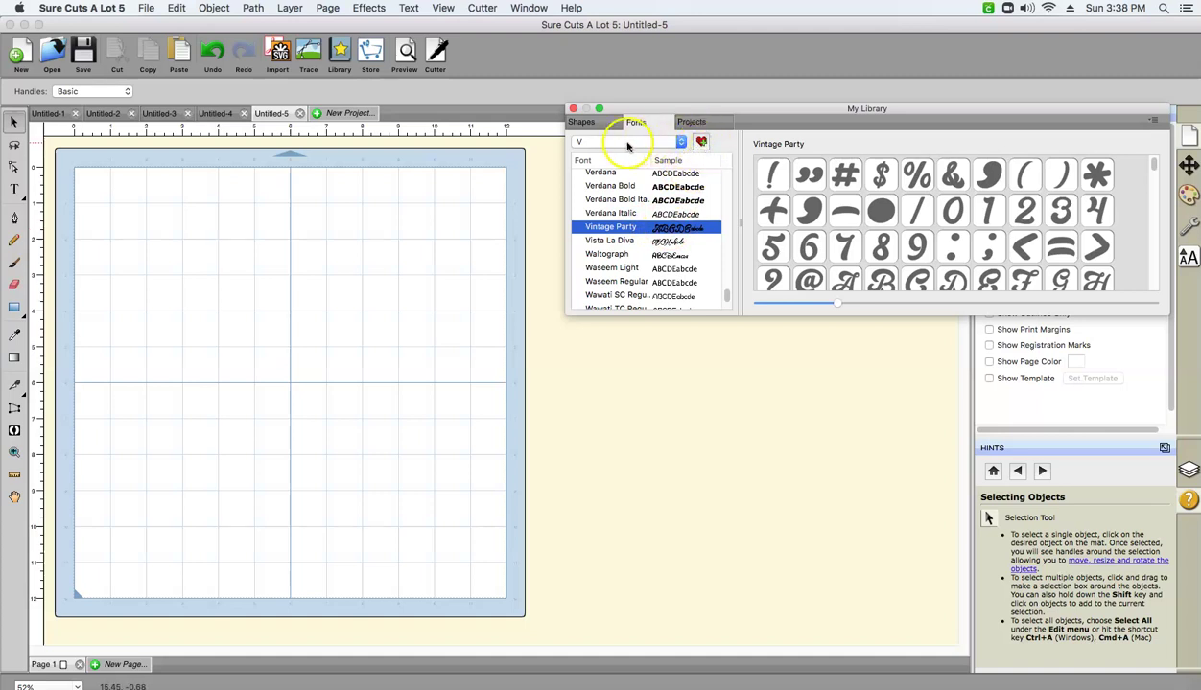
pyautogui.click(623, 16)
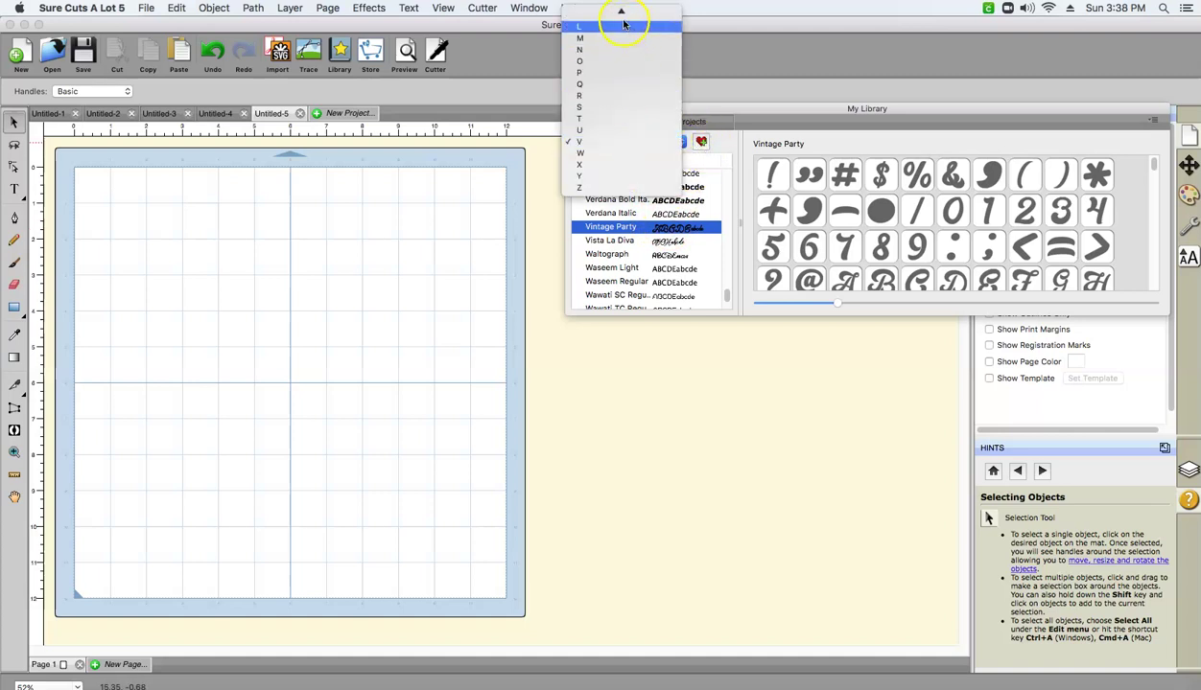
pyautogui.click(617, 24)
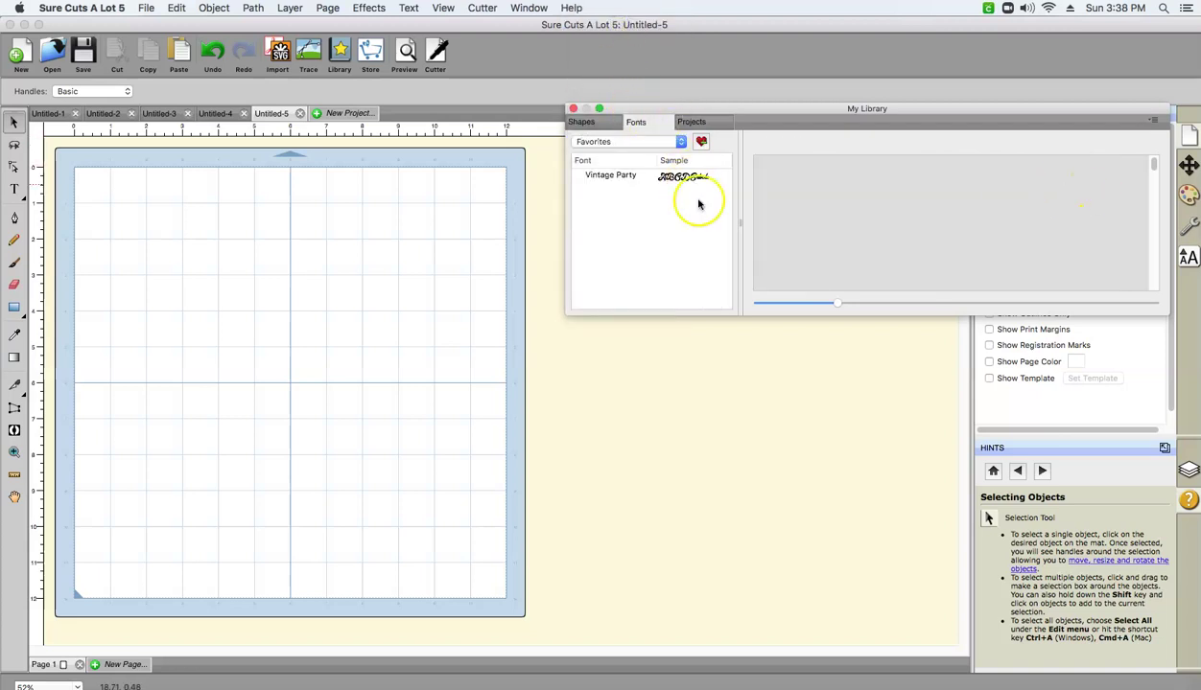
pyautogui.click(628, 142)
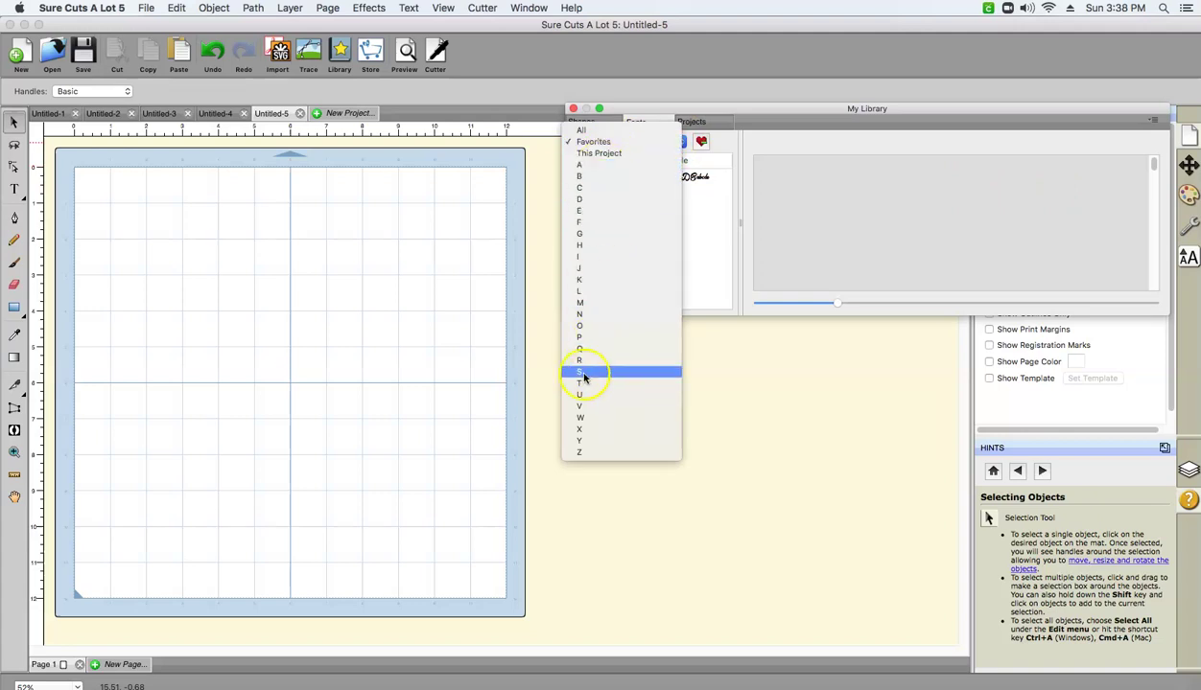
pyautogui.click(589, 408)
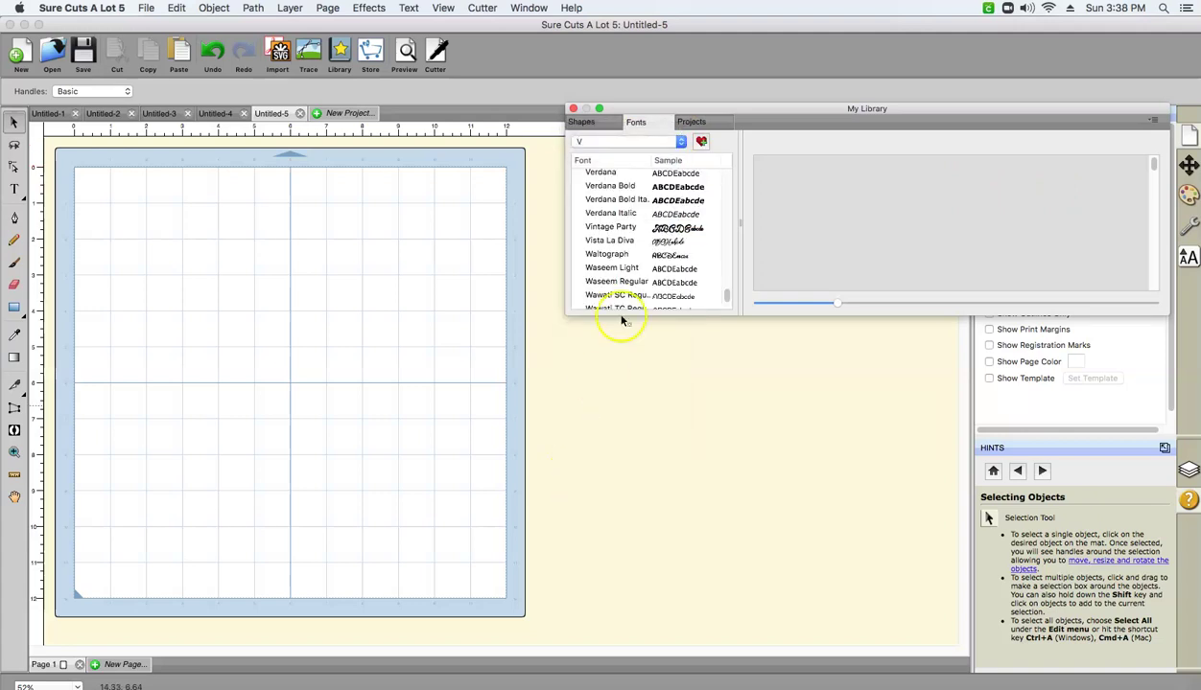
pyautogui.click(668, 228)
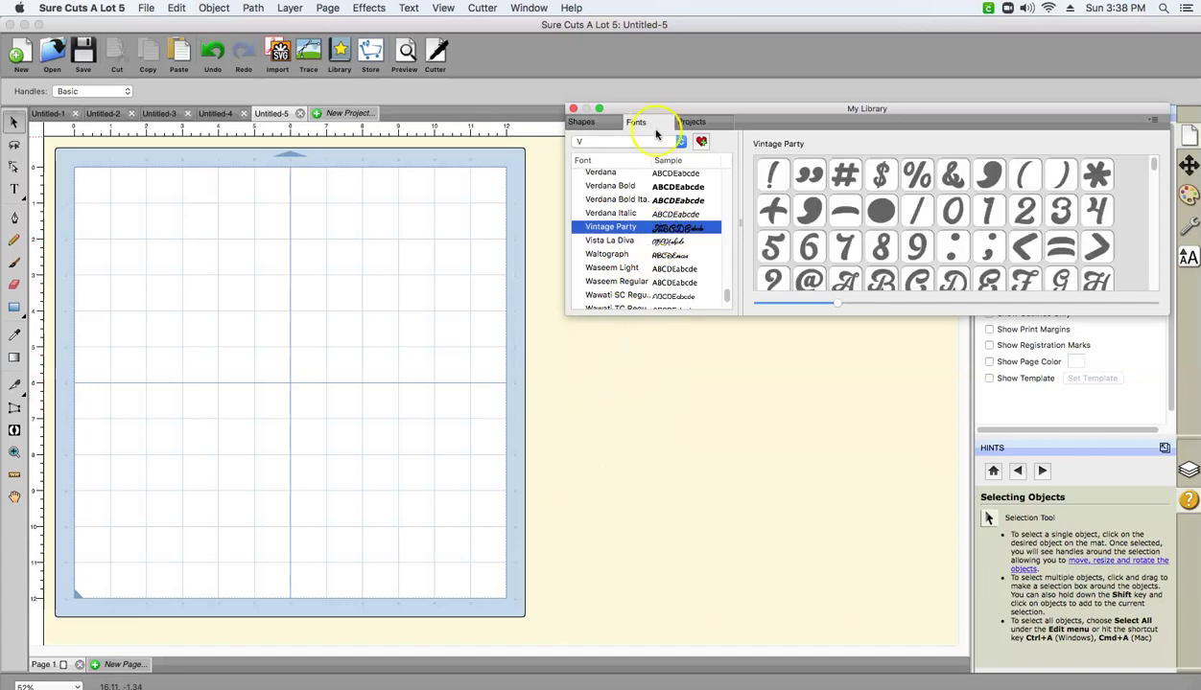
# Step: Make the My Library panel taller and scroll through the full Vintage Party glyph set
pyautogui.moveTo(1151, 168); pyautogui.dragTo(1030, 404)
pyautogui.moveTo(1034, 511); pyautogui.dragTo(1038, 661)
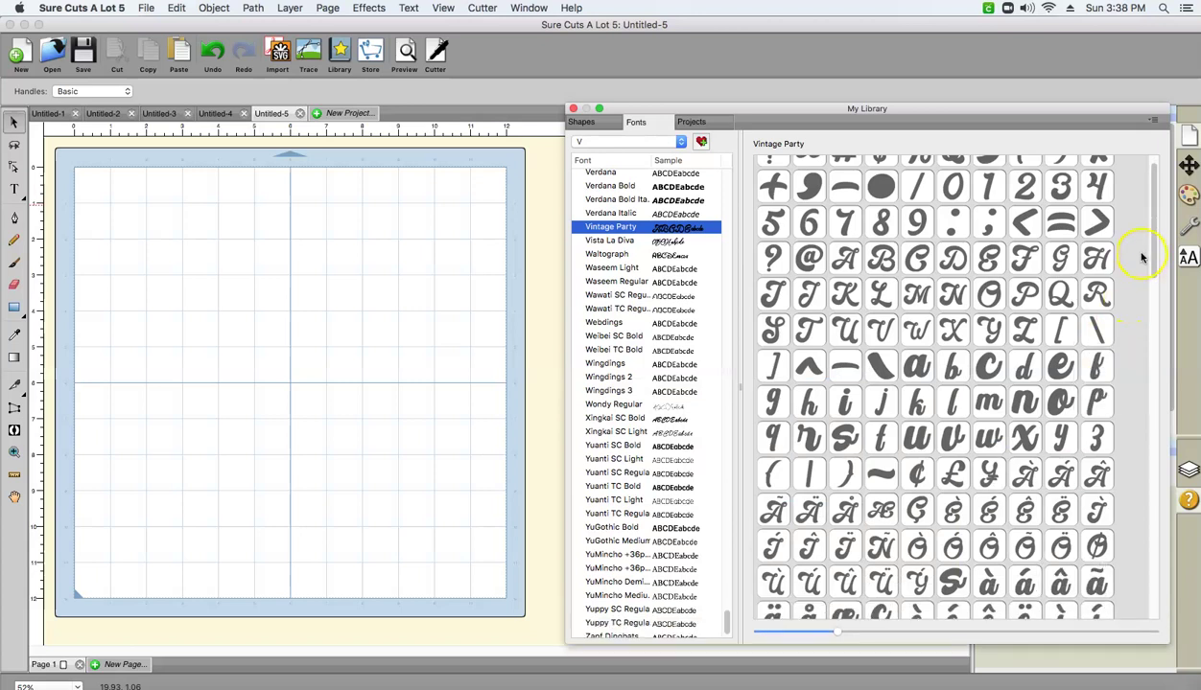
pyautogui.moveTo(1153, 255); pyautogui.dragTo(1154, 248)
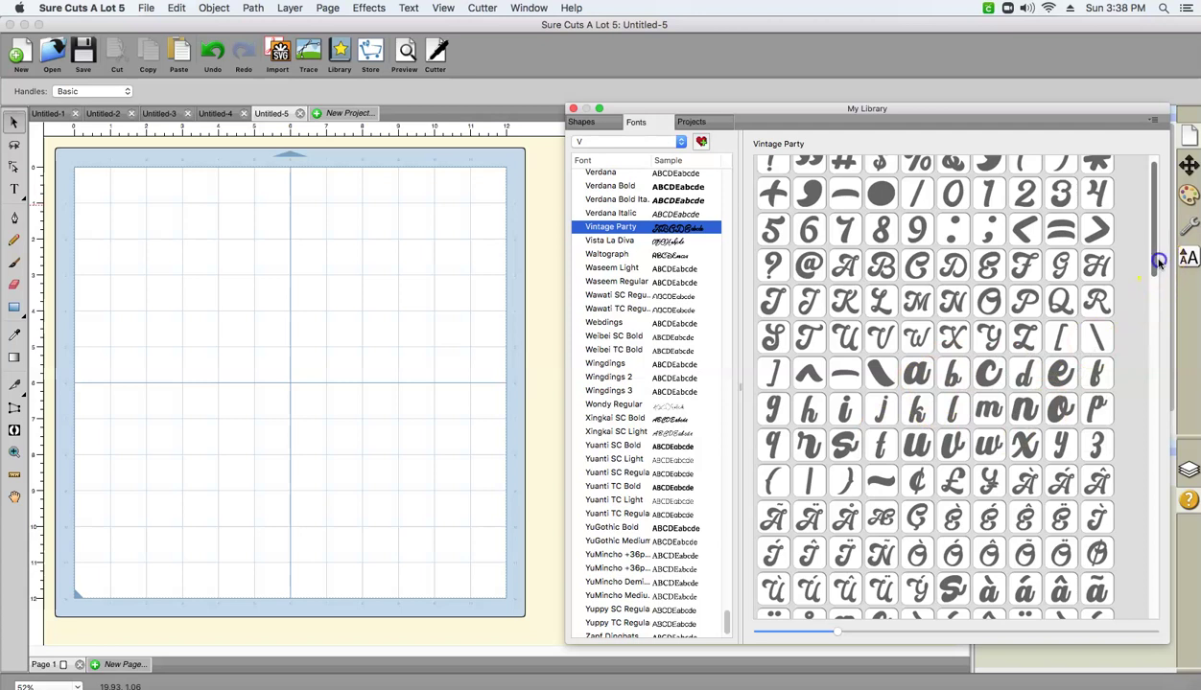
pyautogui.moveTo(1157, 261); pyautogui.dragTo(1155, 391)
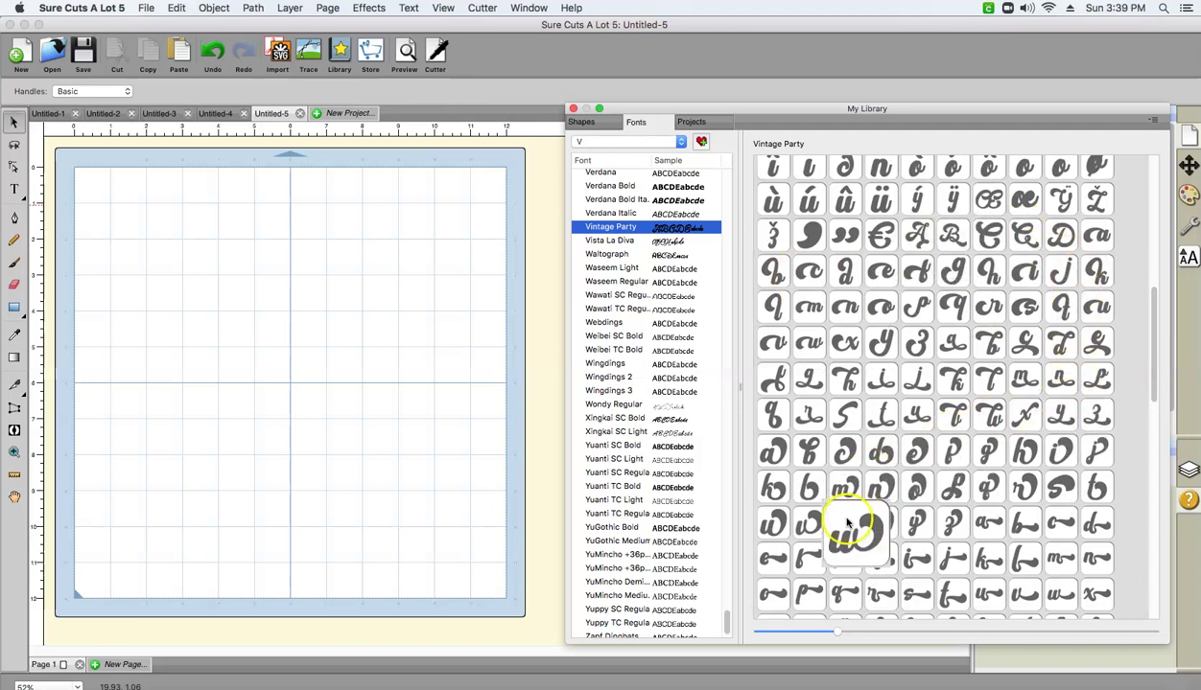
pyautogui.moveTo(1154, 338); pyautogui.dragTo(1158, 437)
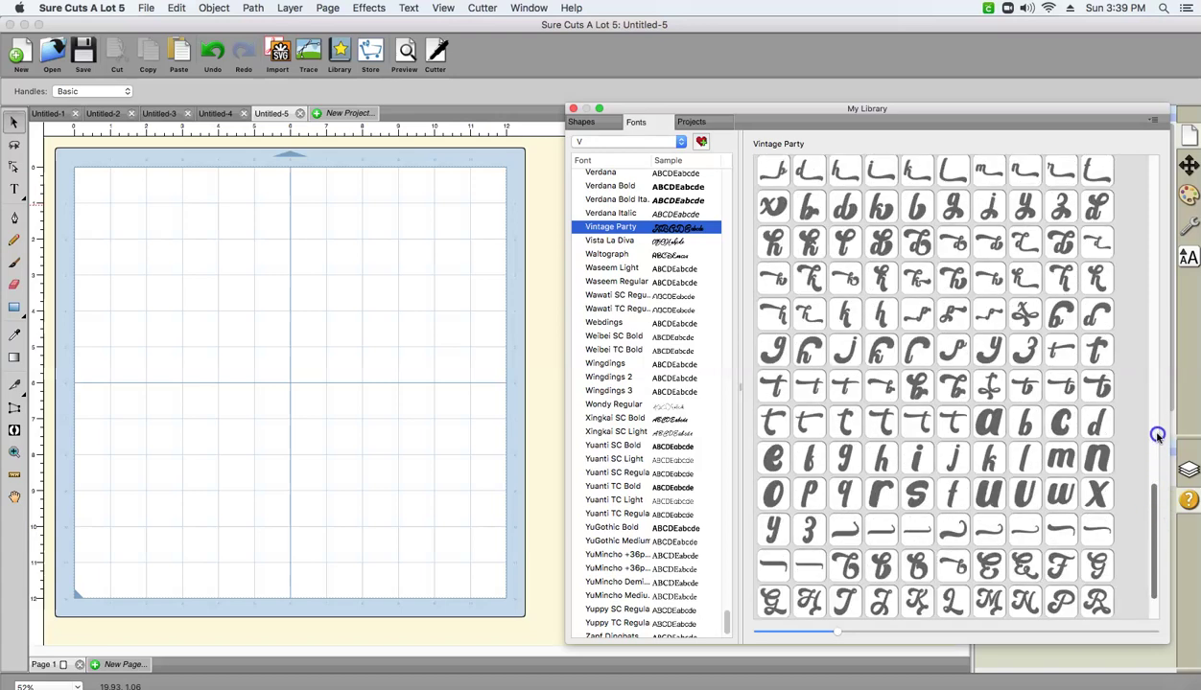
pyautogui.moveTo(1146, 307); pyautogui.dragTo(1148, 233)
pyautogui.scroll(5, 1147, 230)
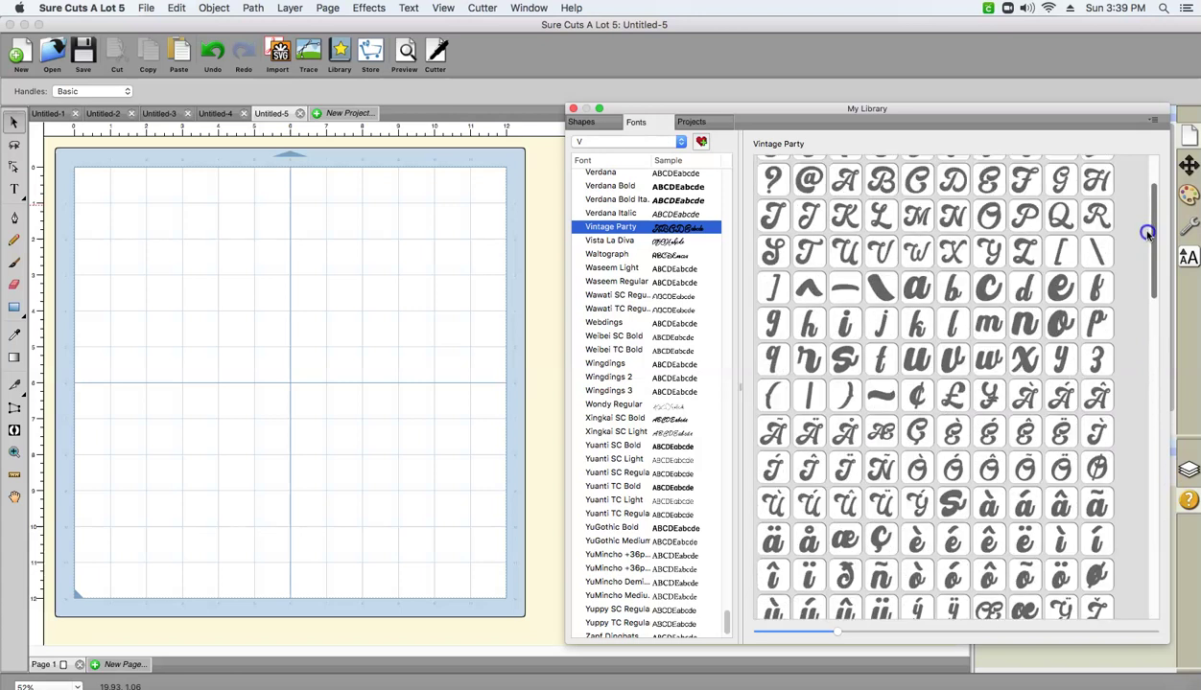
pyautogui.scroll(-1, 1148, 237)
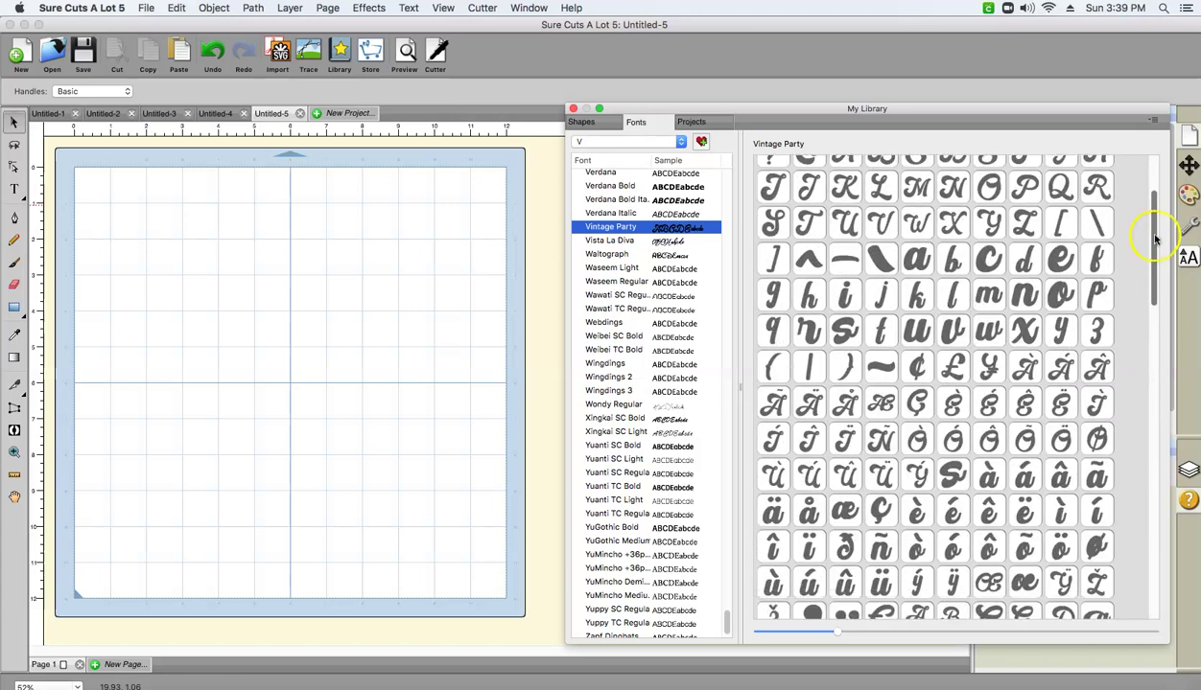
pyautogui.scroll(1, 1155, 237)
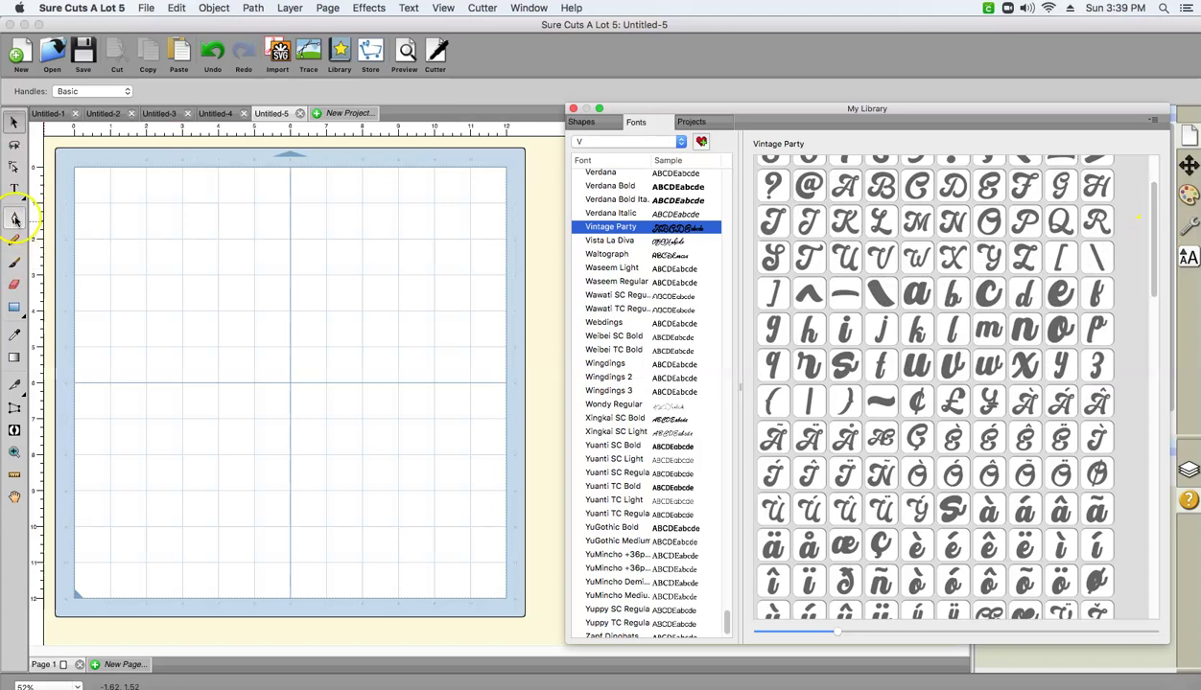
# Step: Add the text 'Alice' near the mat's top left and scale it across the upper half
pyautogui.click(14, 190)
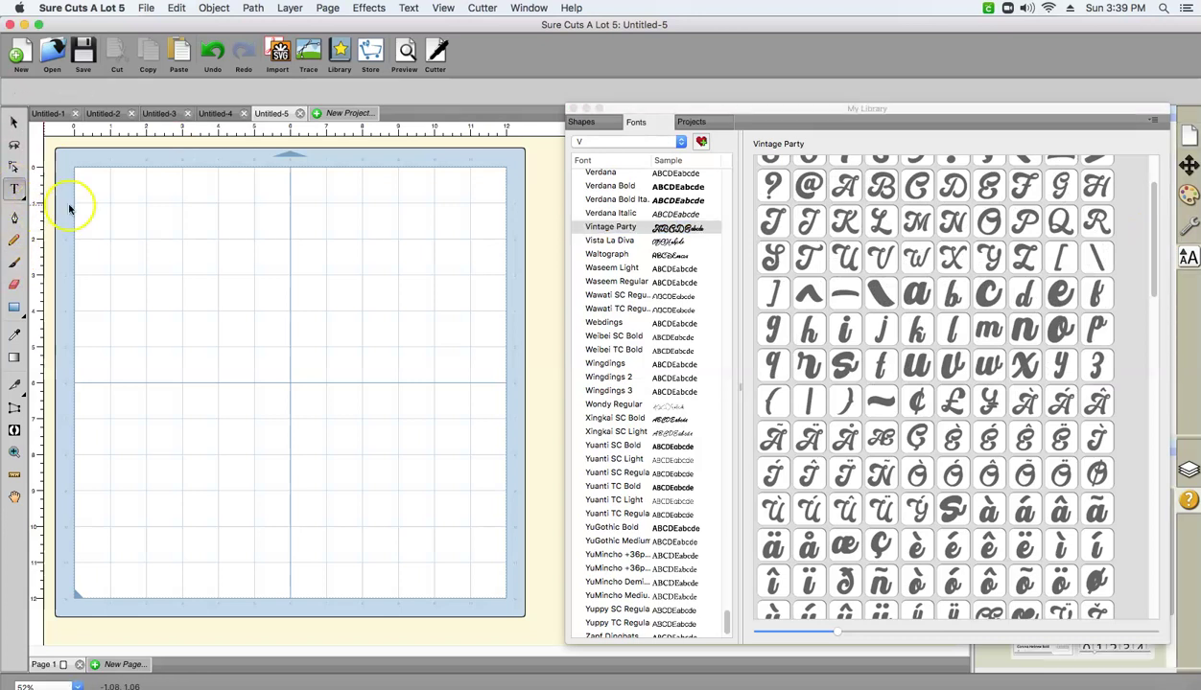
pyautogui.click(117, 222)
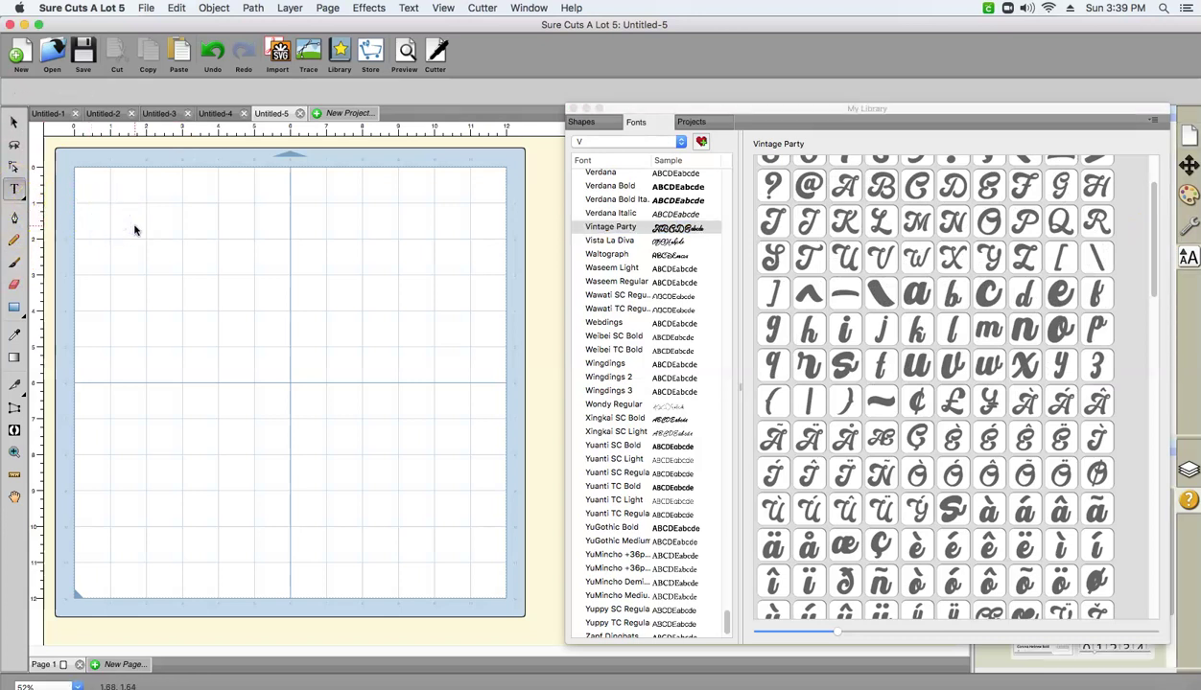
pyautogui.write('Alice')
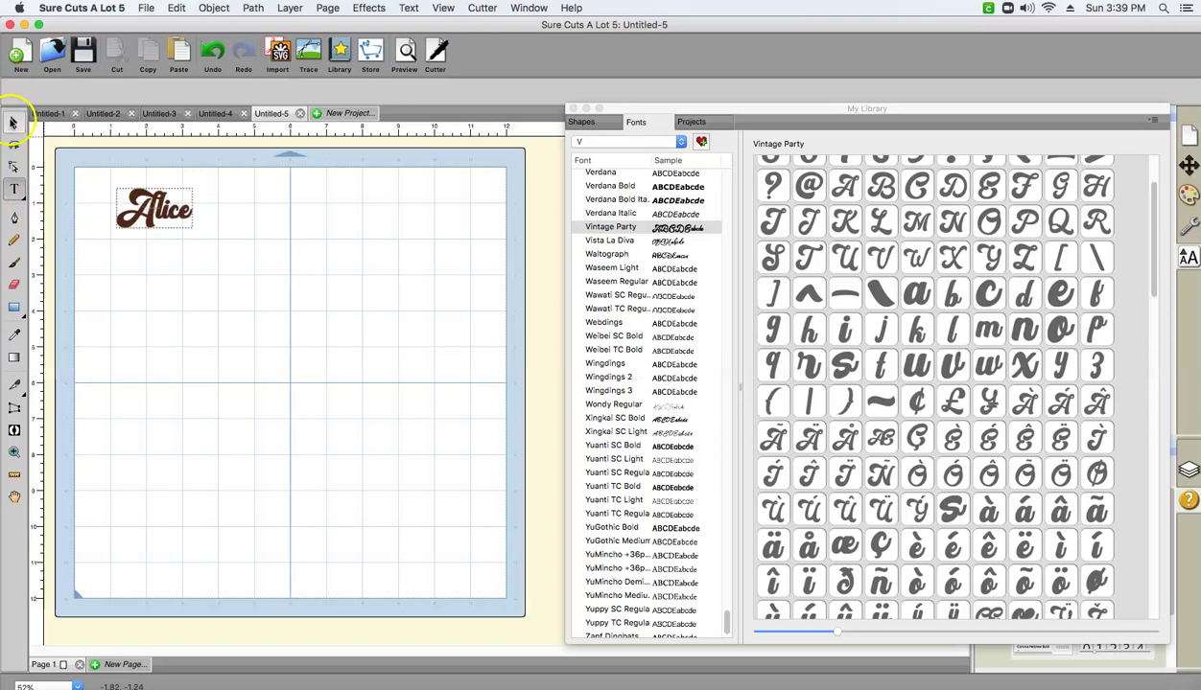
pyautogui.click(13, 121)
pyautogui.click(192, 237)
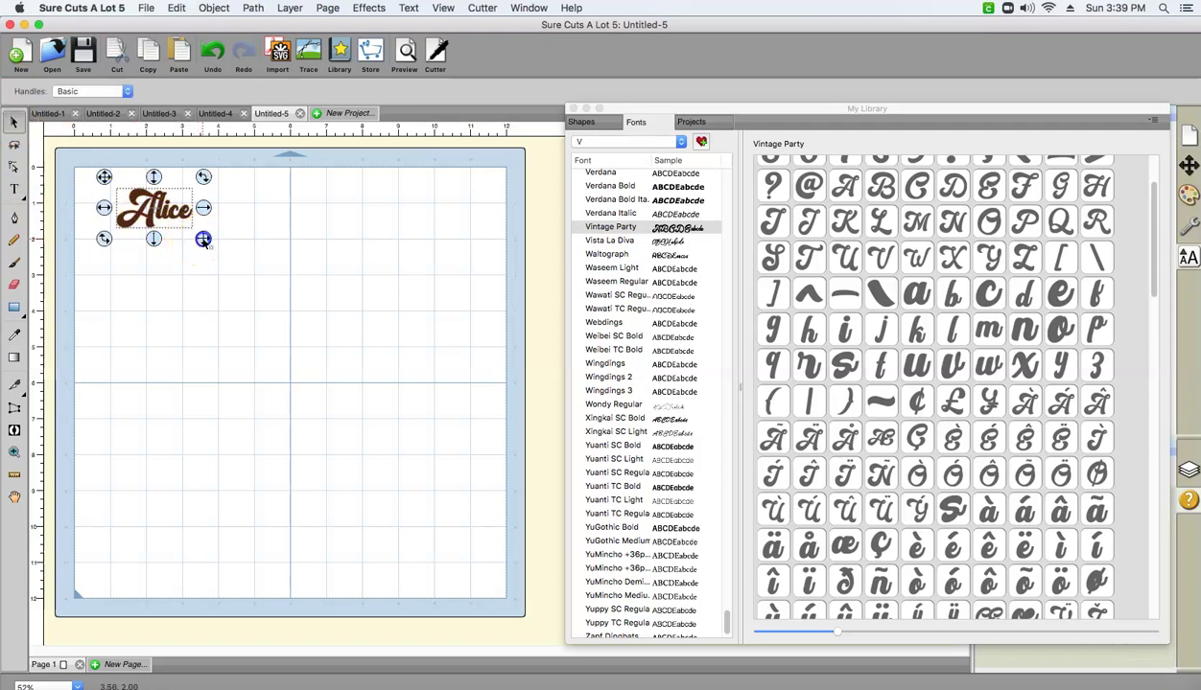
pyautogui.moveTo(202, 238); pyautogui.dragTo(426, 428)
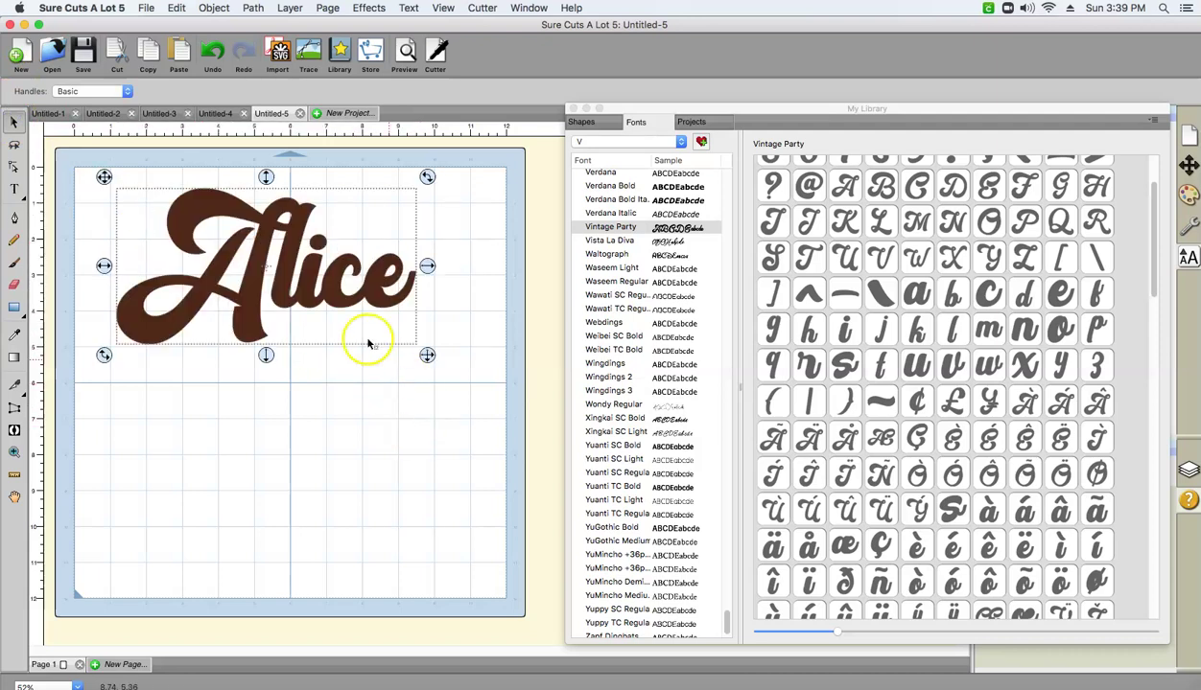
pyautogui.click(331, 292)
pyautogui.moveTo(338, 293); pyautogui.dragTo(338, 292)
pyautogui.click(314, 316)
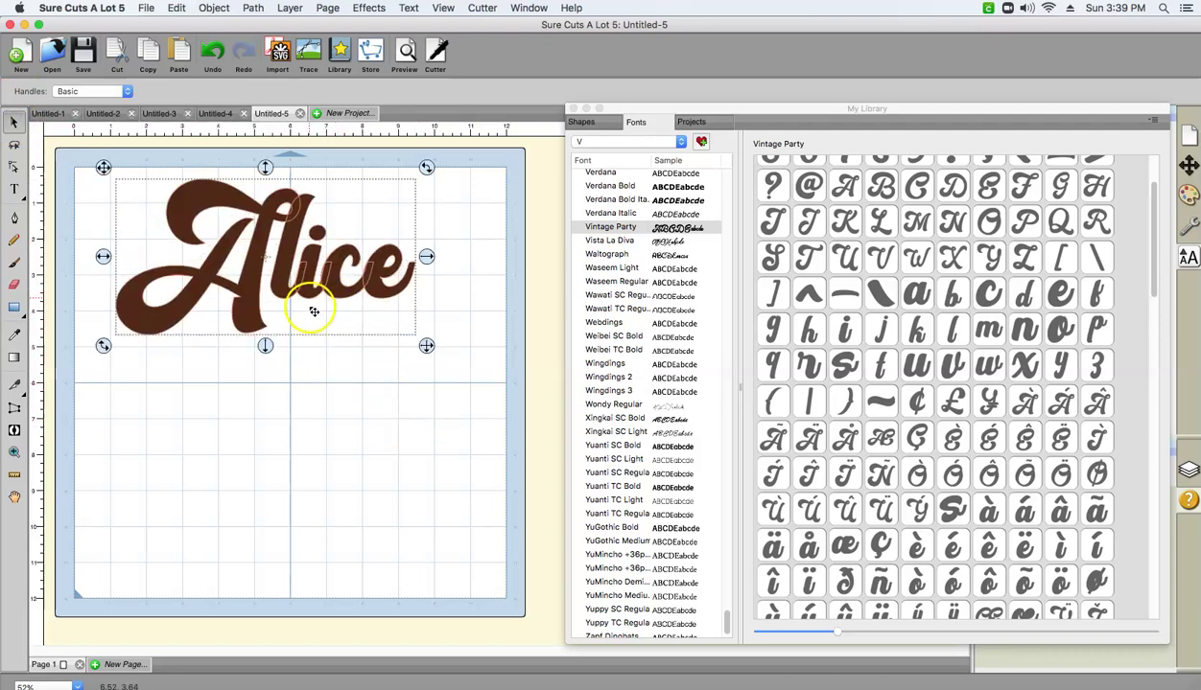
# Step: Start a new empty text entry below Alice and scroll the glyph grid to the swash alternates
pyautogui.click(302, 437)
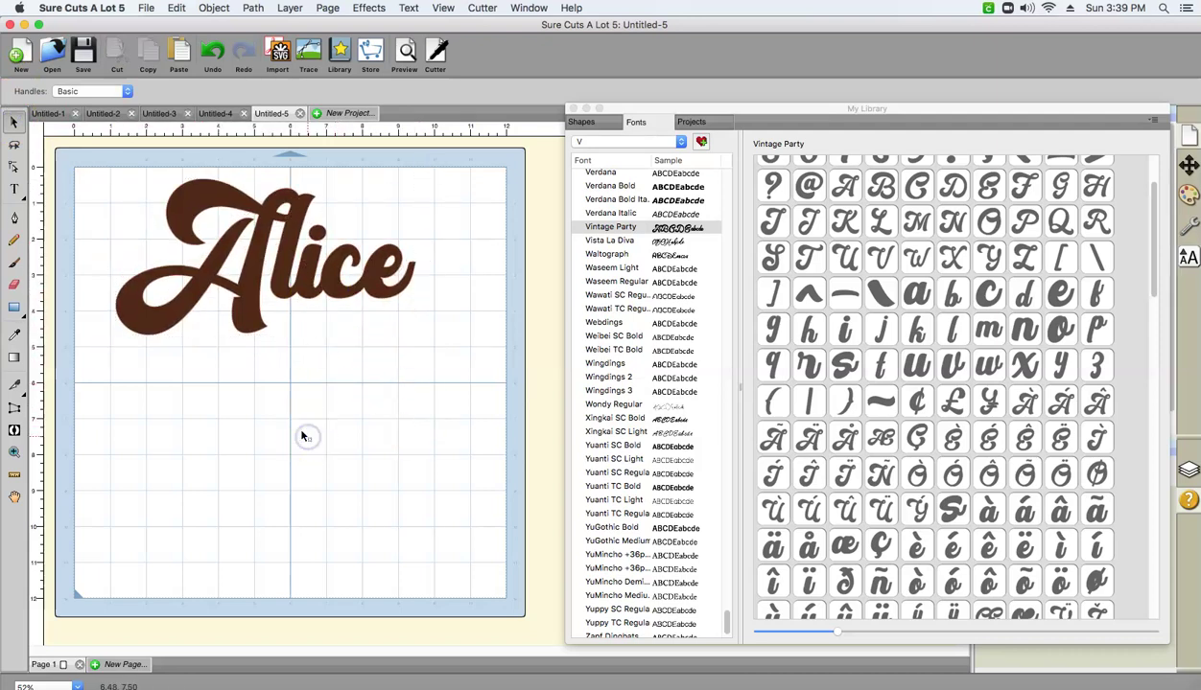
pyautogui.click(17, 190)
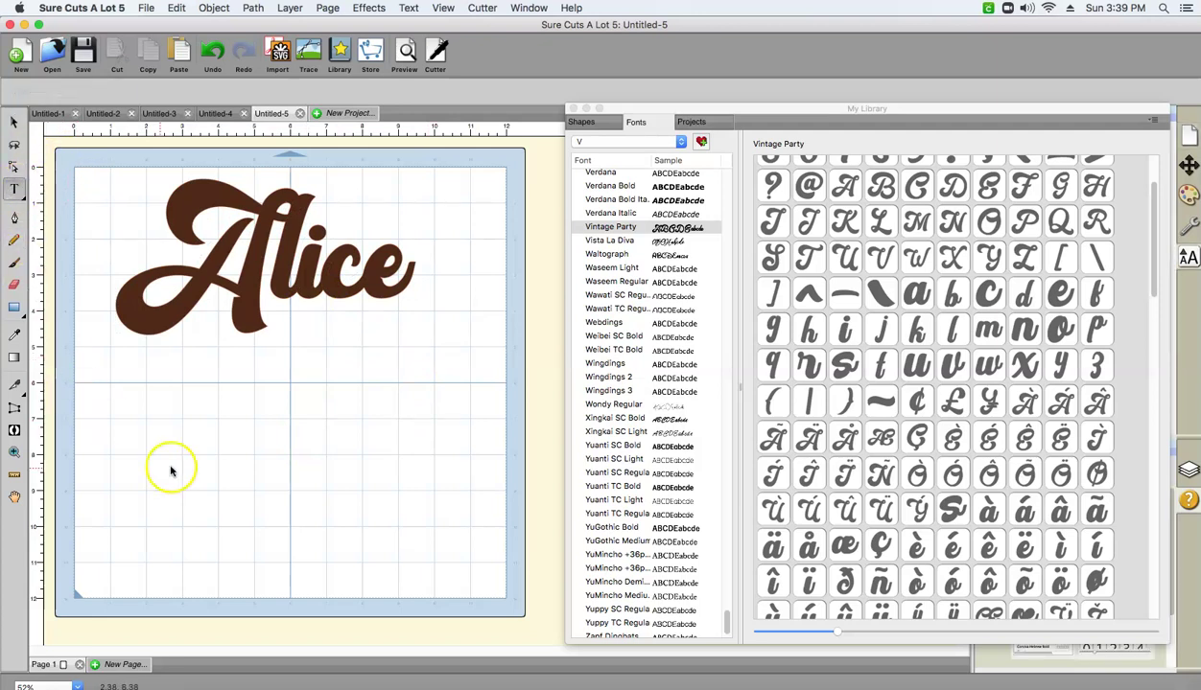
pyautogui.click(185, 408)
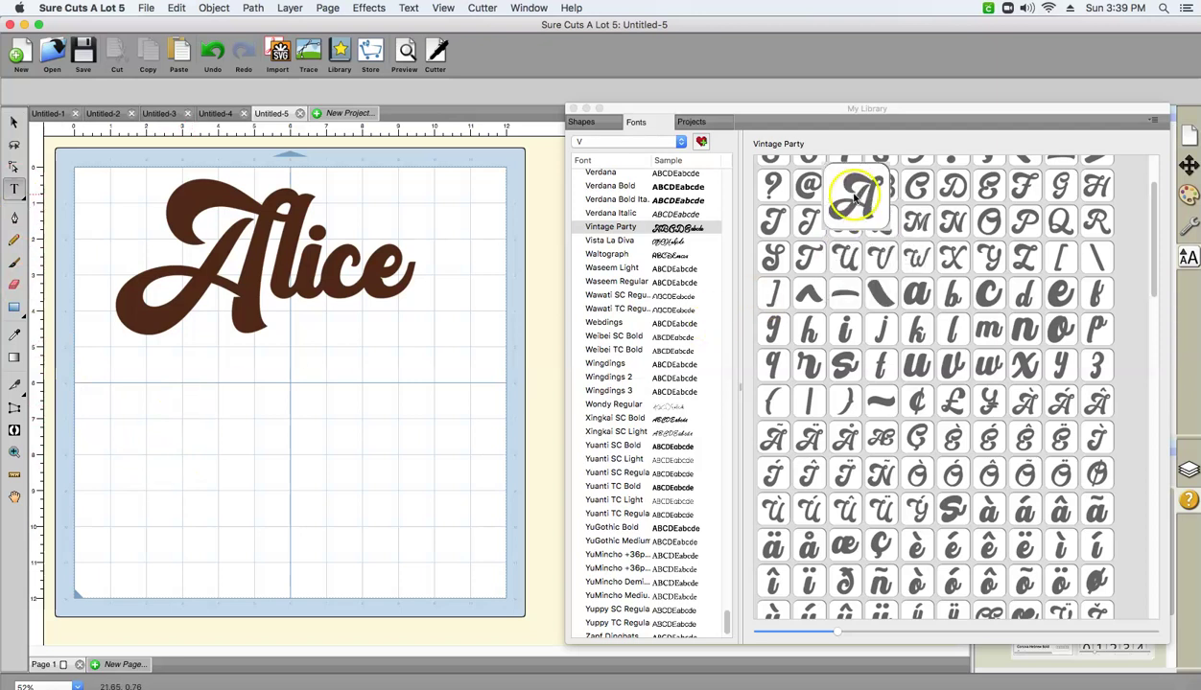
pyautogui.click(1156, 260)
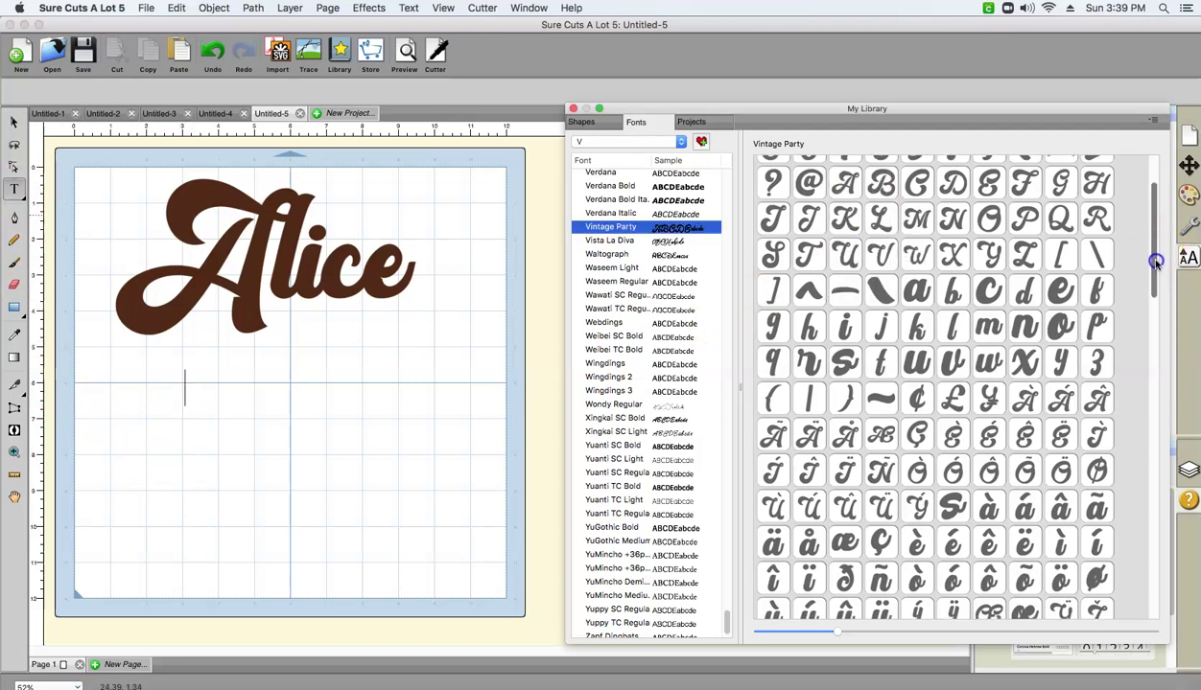
pyautogui.moveTo(1156, 284); pyautogui.dragTo(1161, 571)
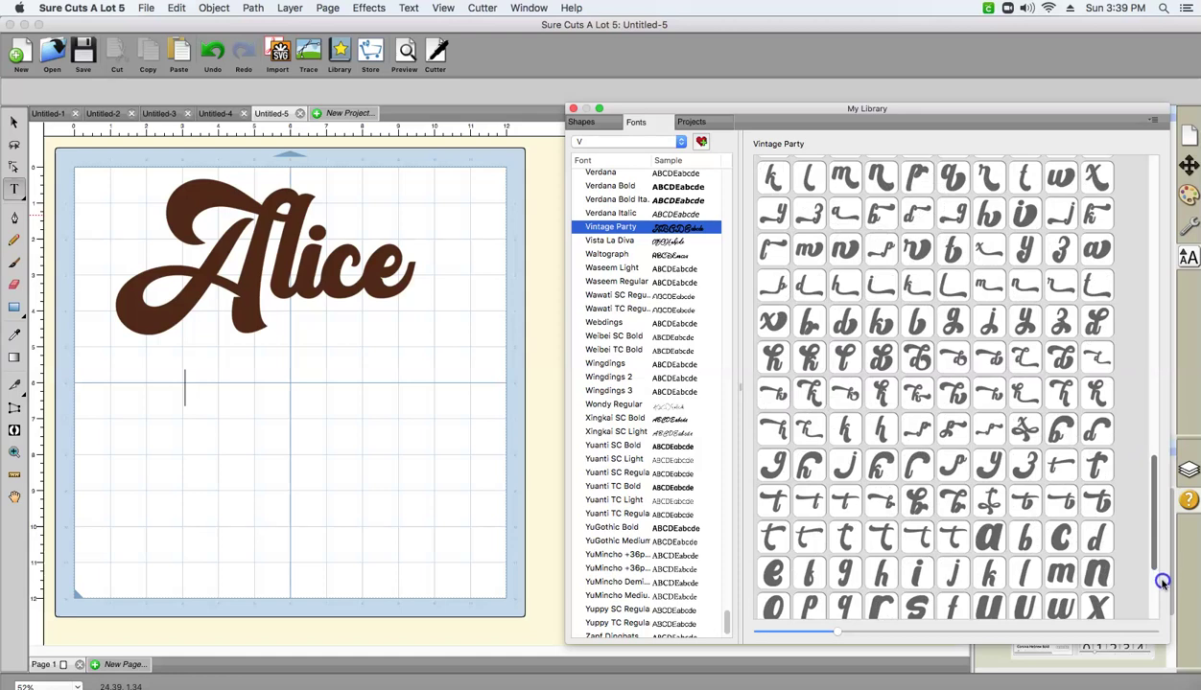
pyautogui.scroll(-3, 1161, 582)
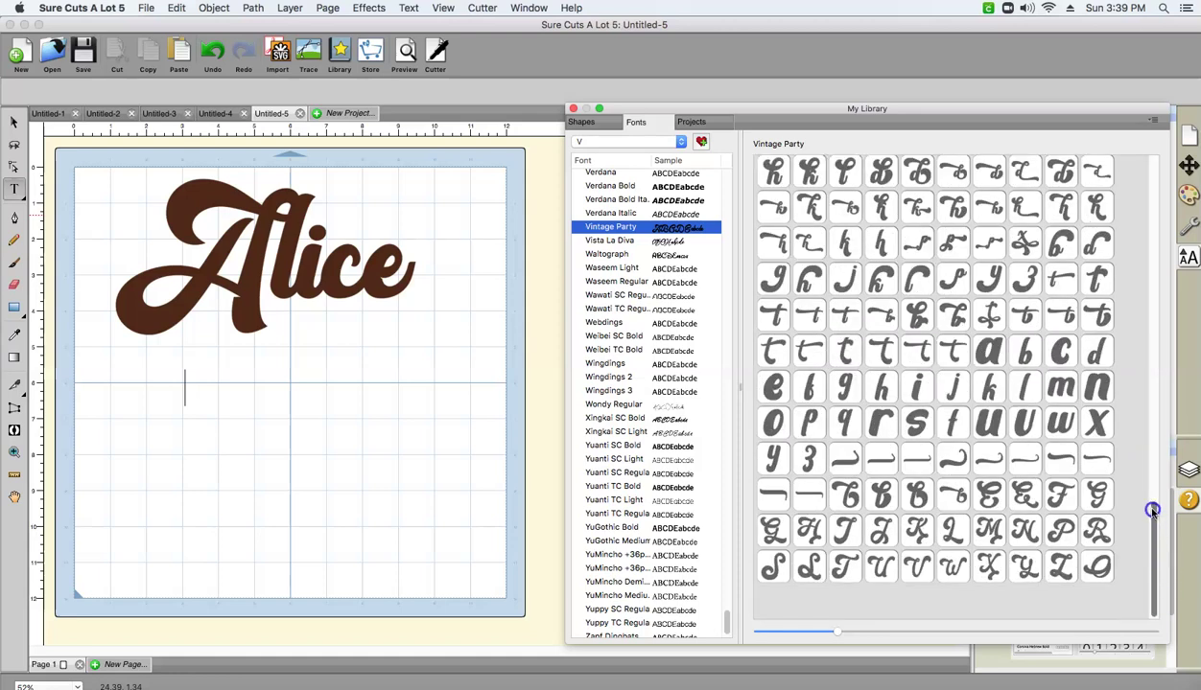
pyautogui.moveTo(1151, 511); pyautogui.dragTo(1149, 341)
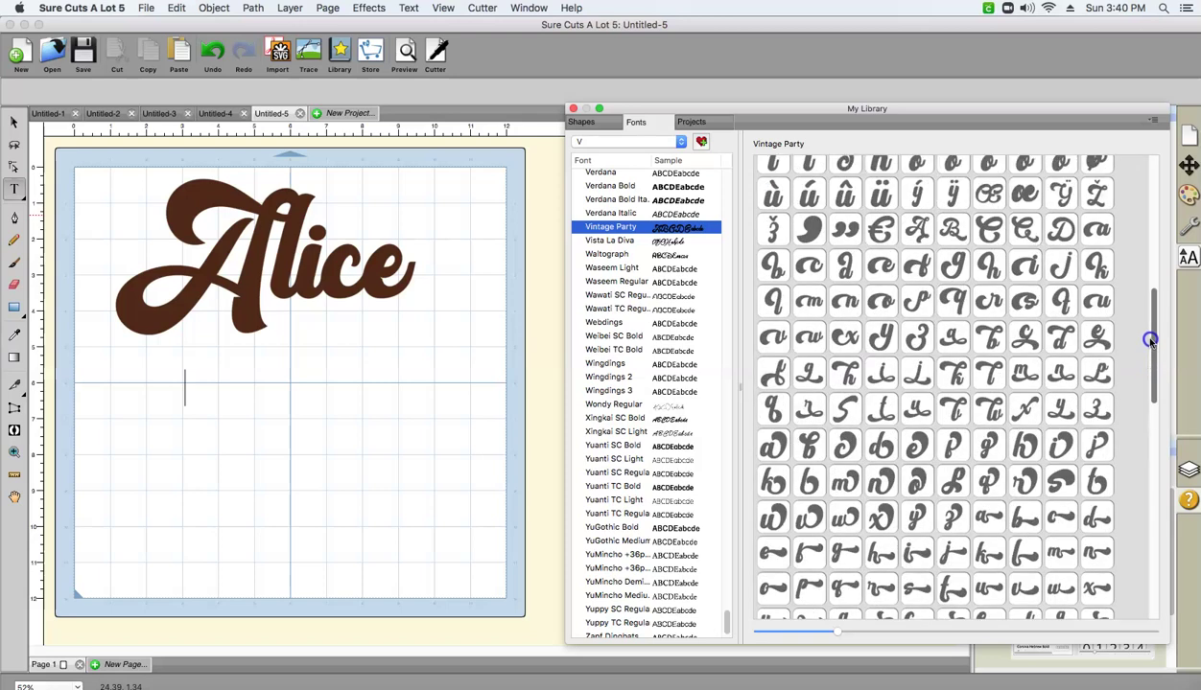
# Step: Insert a swash capital A and a T-like swash glyph into the new text
pyautogui.click(916, 278)
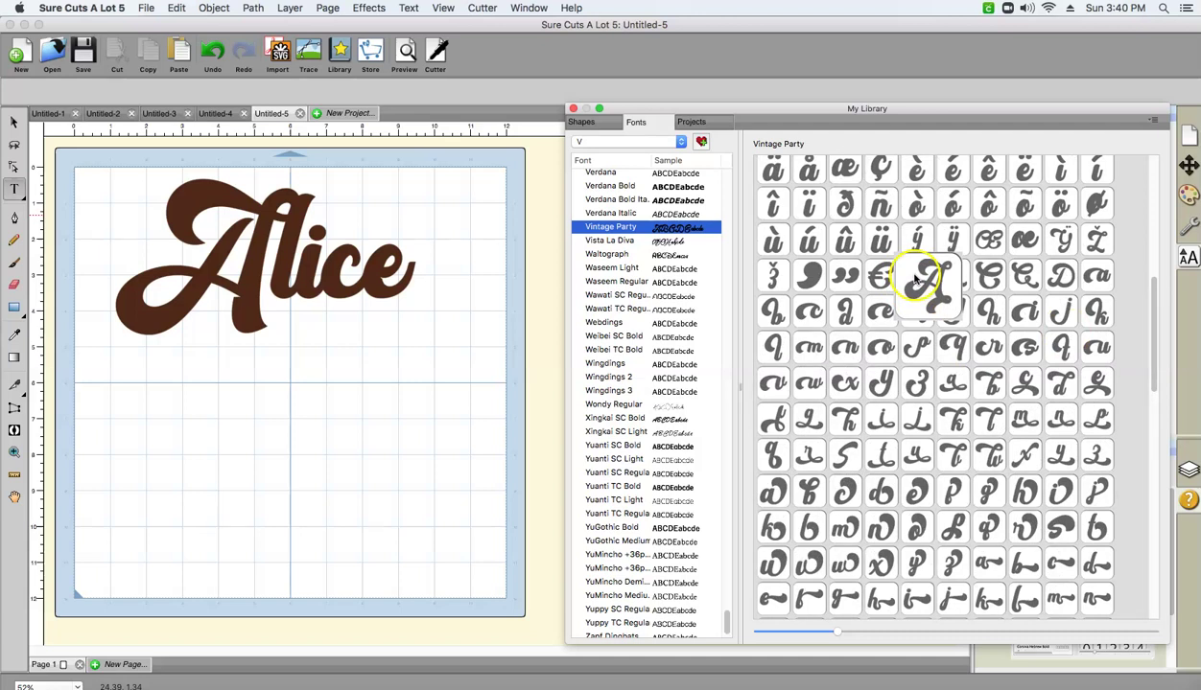
pyautogui.doubleClick(915, 279)
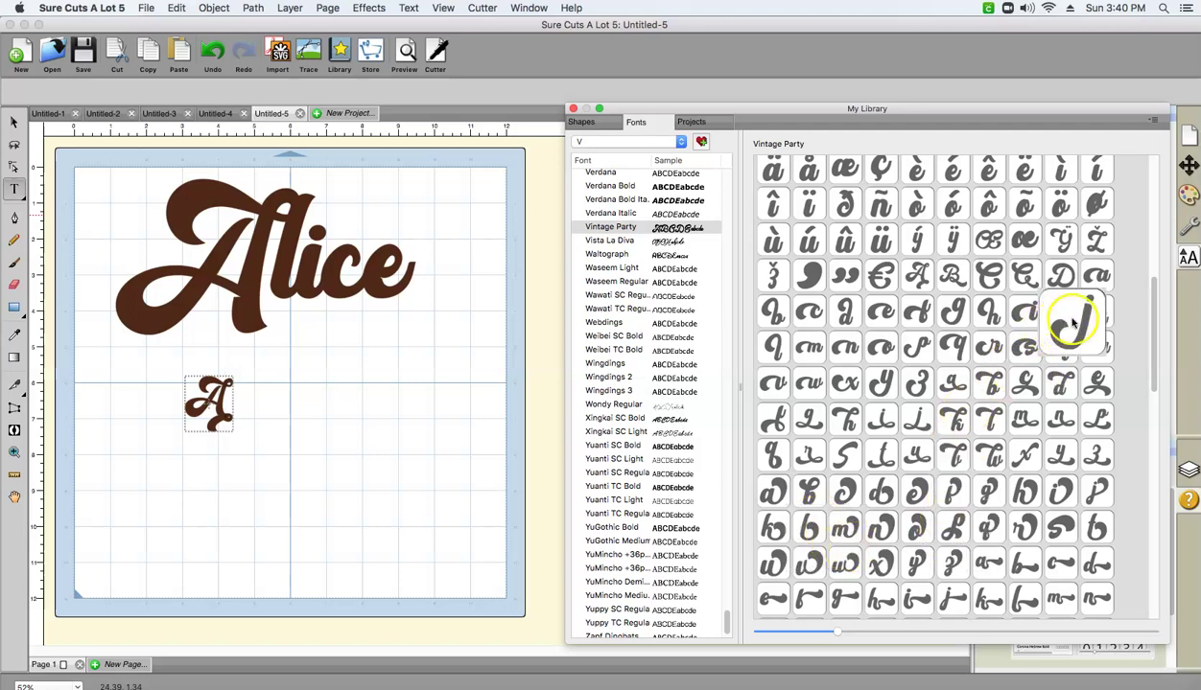
pyautogui.doubleClick(998, 424)
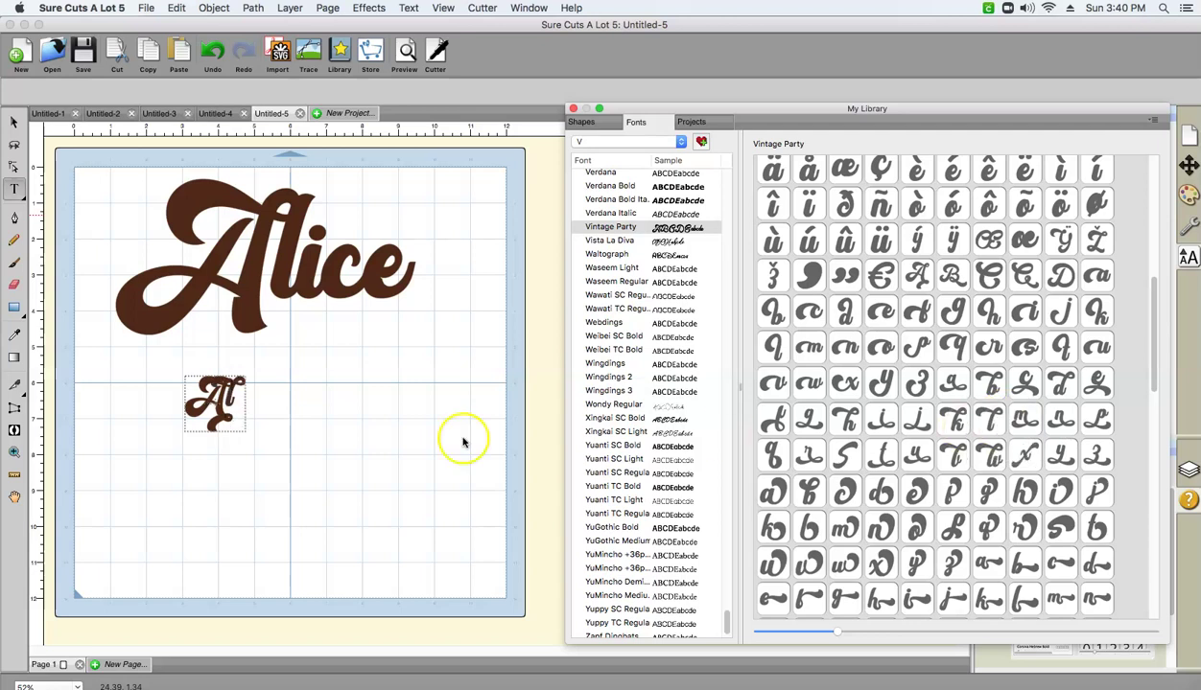
pyautogui.click(238, 403)
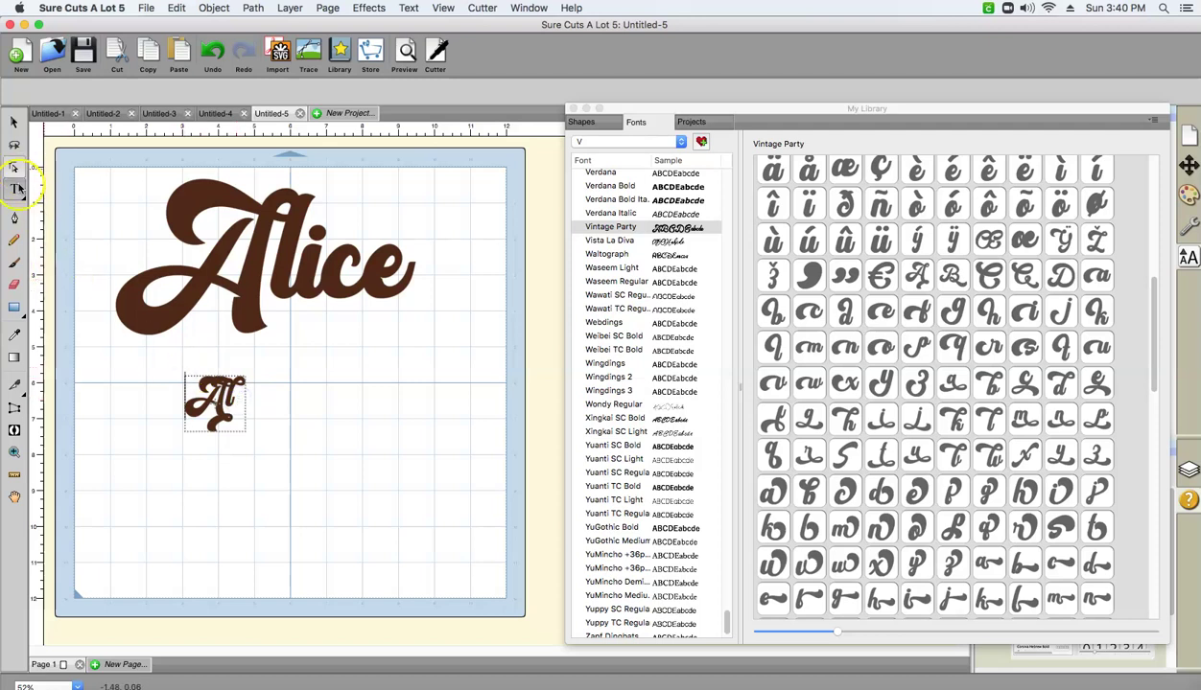
pyautogui.click(233, 410)
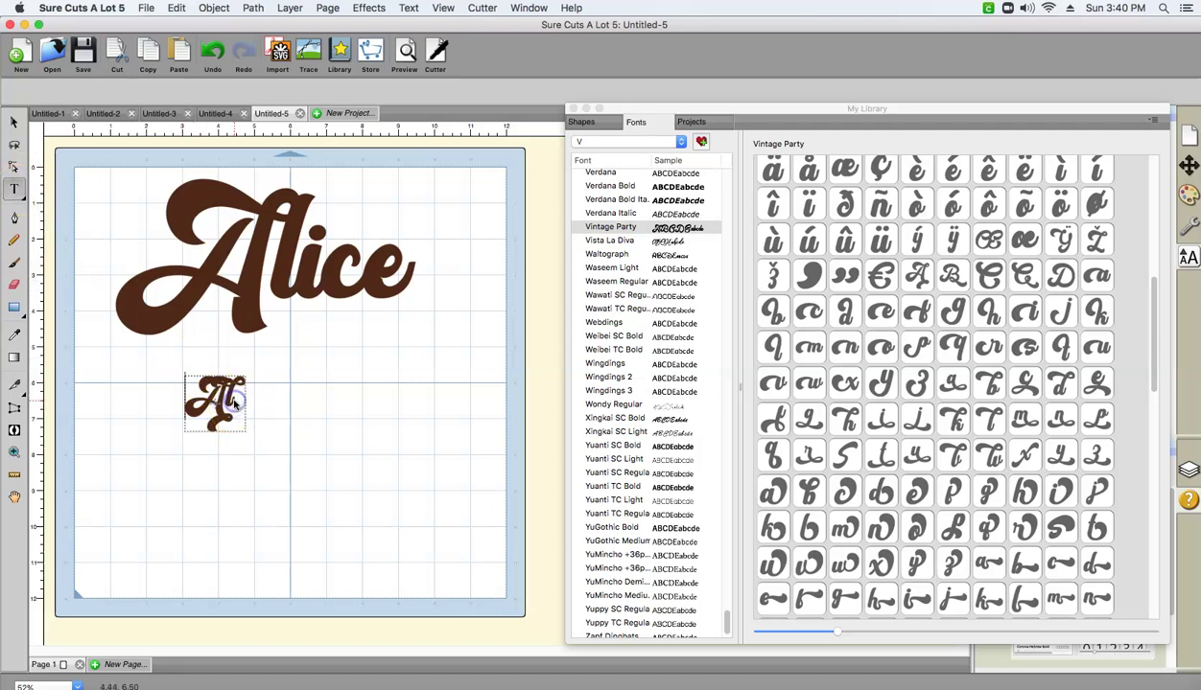
# Step: Delete those two glyphs, re-insert the swash A, and type 'l' after it
pyautogui.click(238, 475)
pyautogui.click(231, 402)
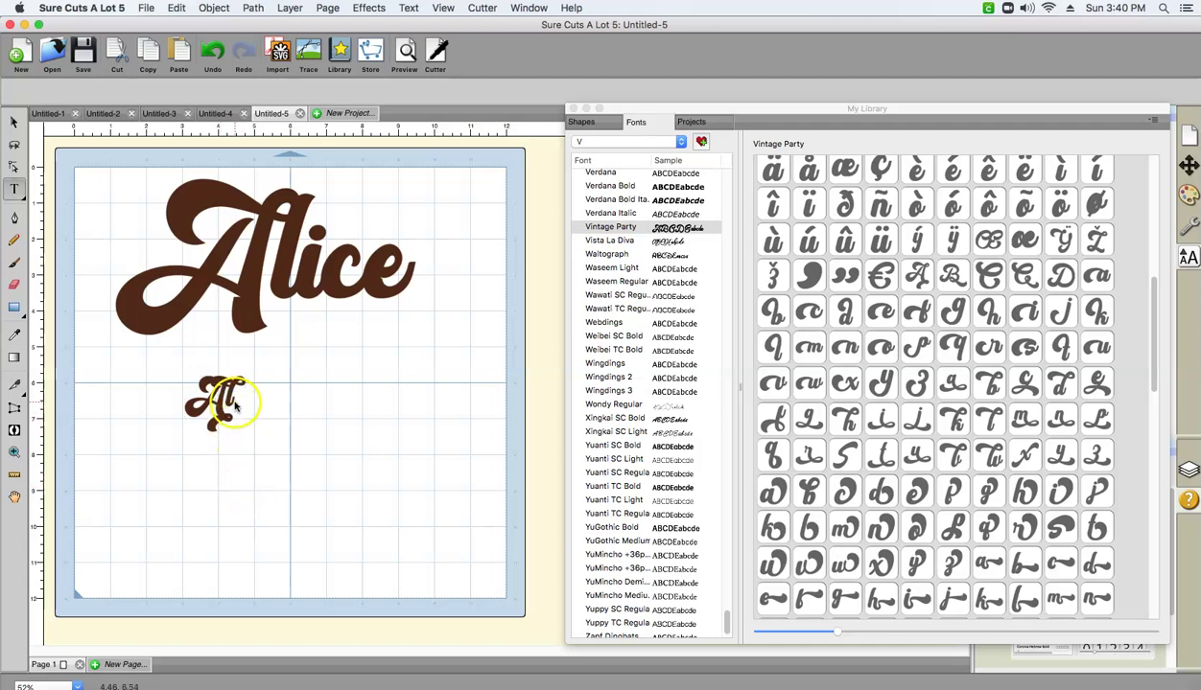
pyautogui.doubleClick(227, 399)
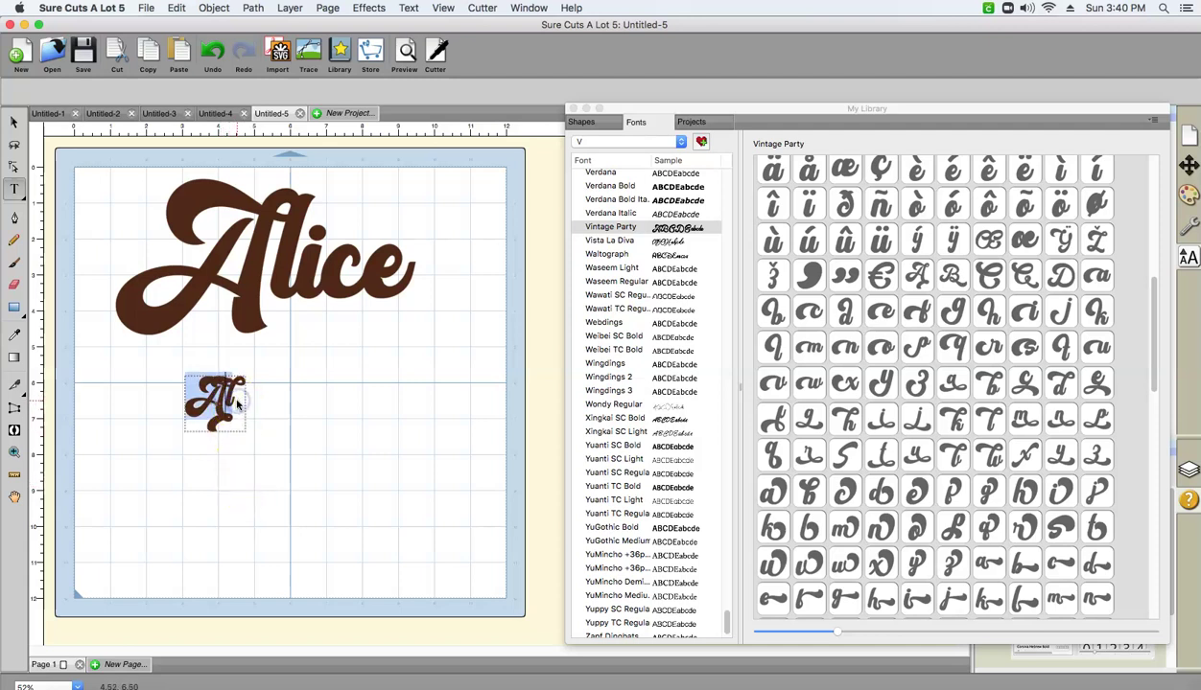
pyautogui.click(238, 404)
pyautogui.press('BackSpace')
pyautogui.press('BackSpace')
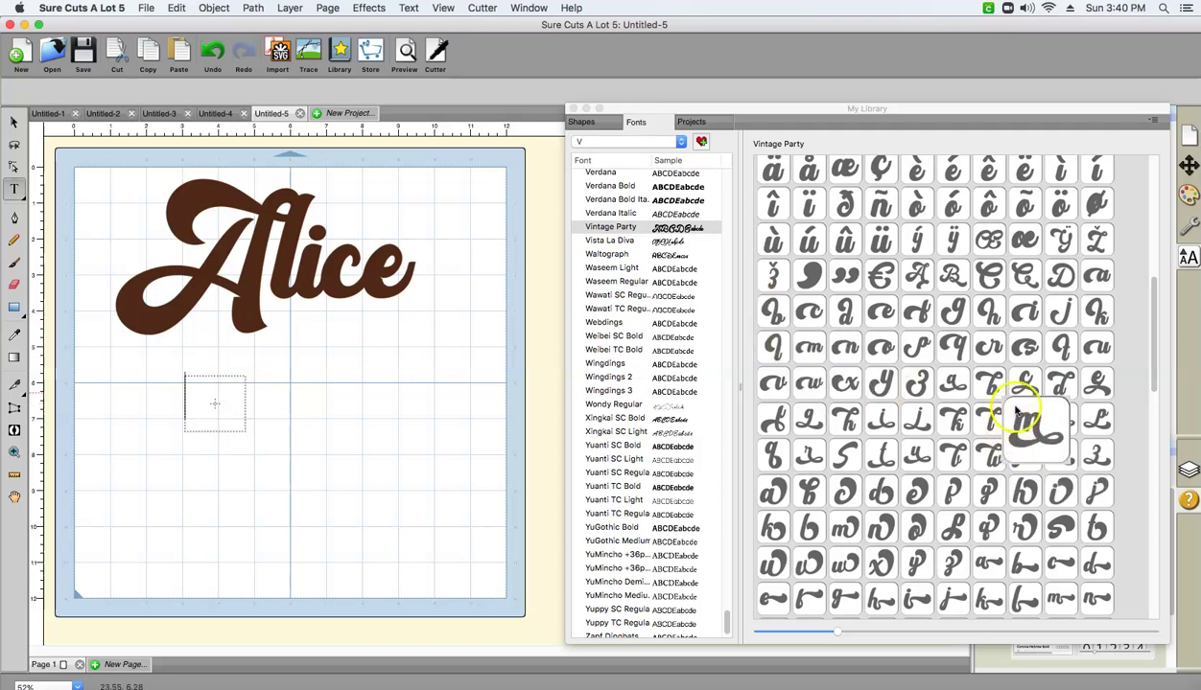
pyautogui.doubleClick(918, 278)
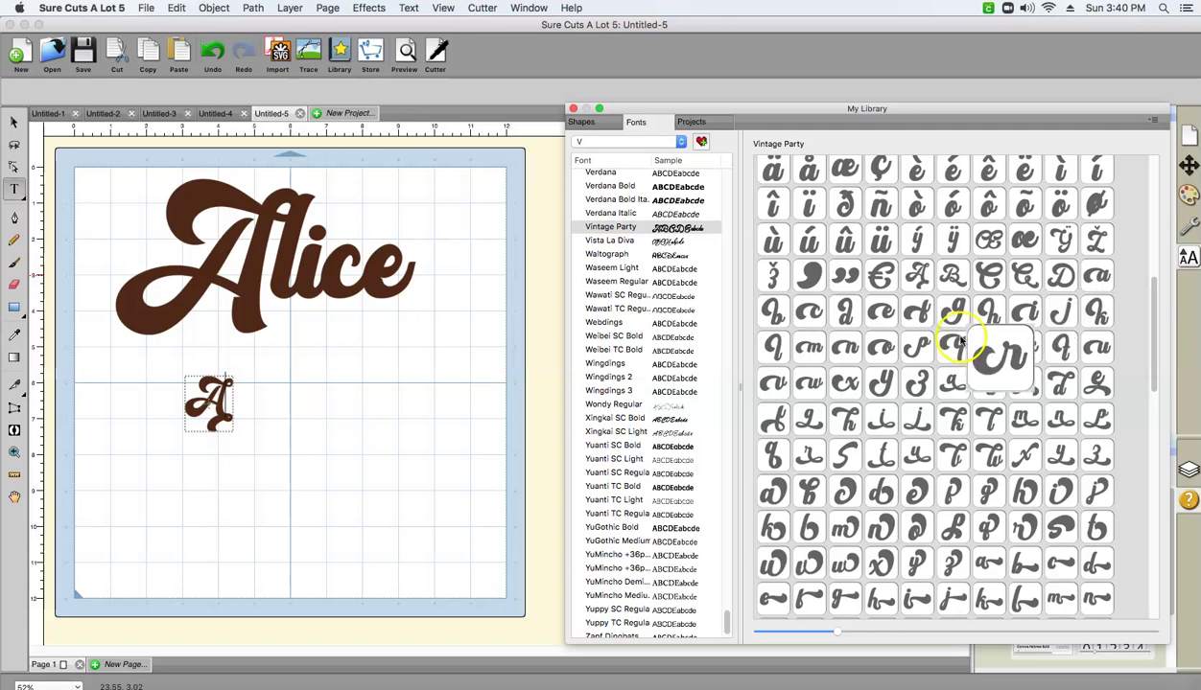
pyautogui.click(212, 424)
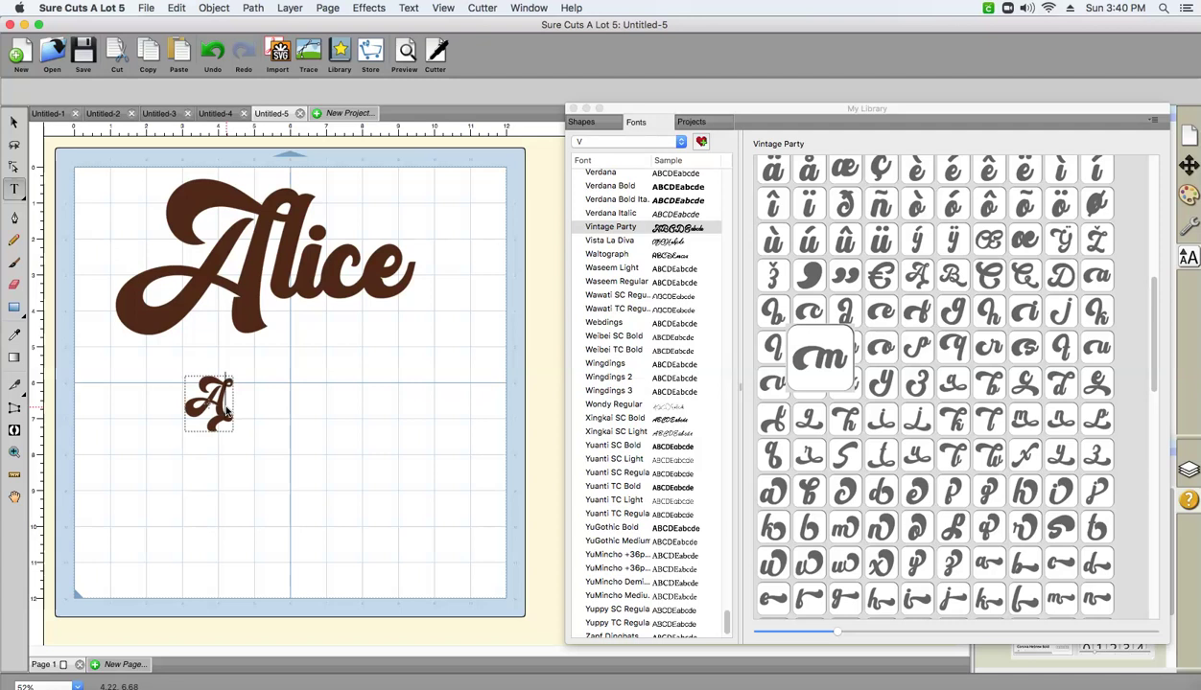
pyautogui.write('l')
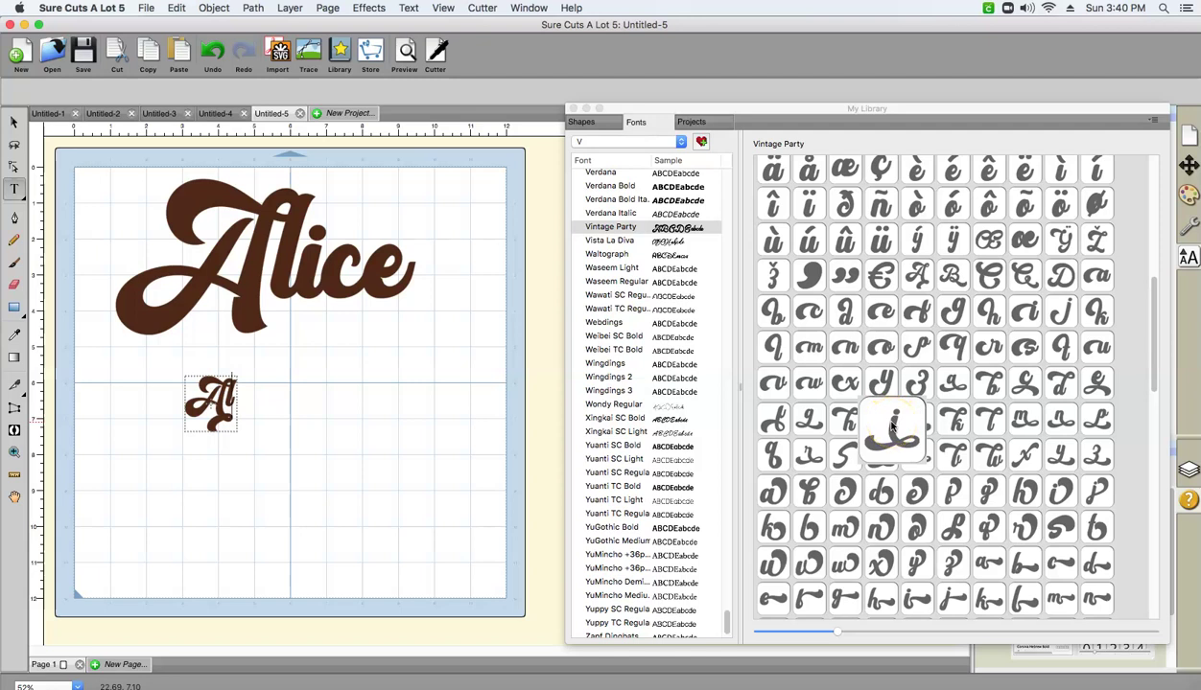
# Step: Scroll the Vintage Party glyph grid looking for an alternate i
pyautogui.click(1152, 332)
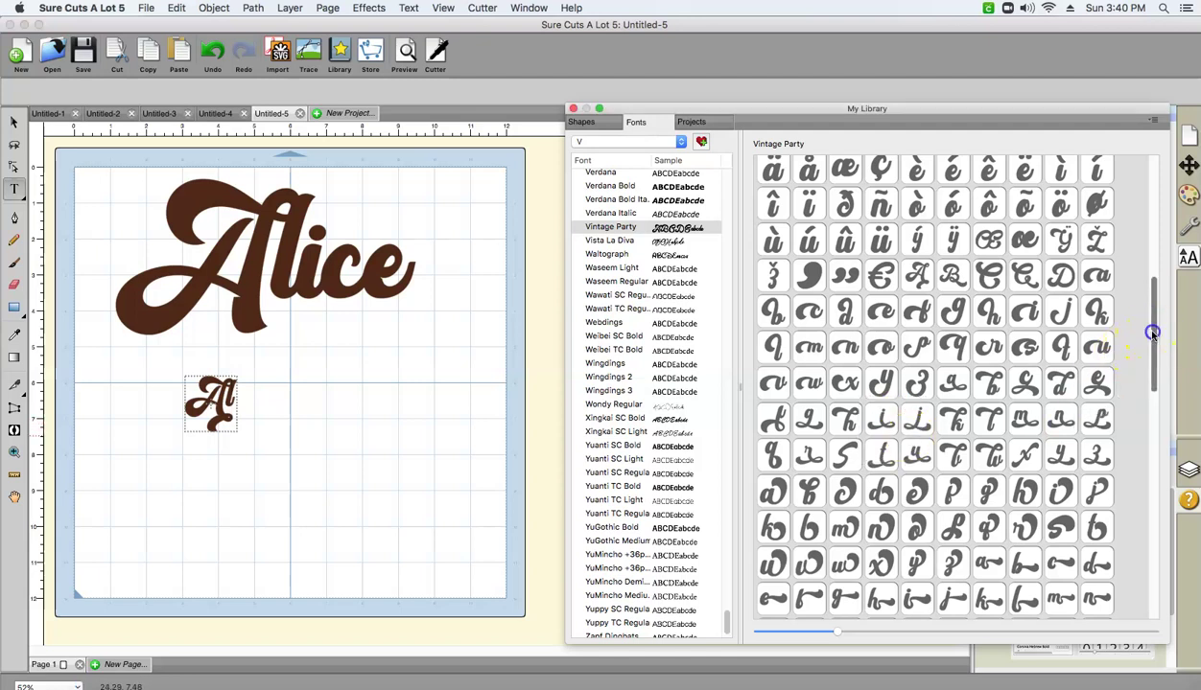
pyautogui.moveTo(1152, 333); pyautogui.dragTo(1147, 427)
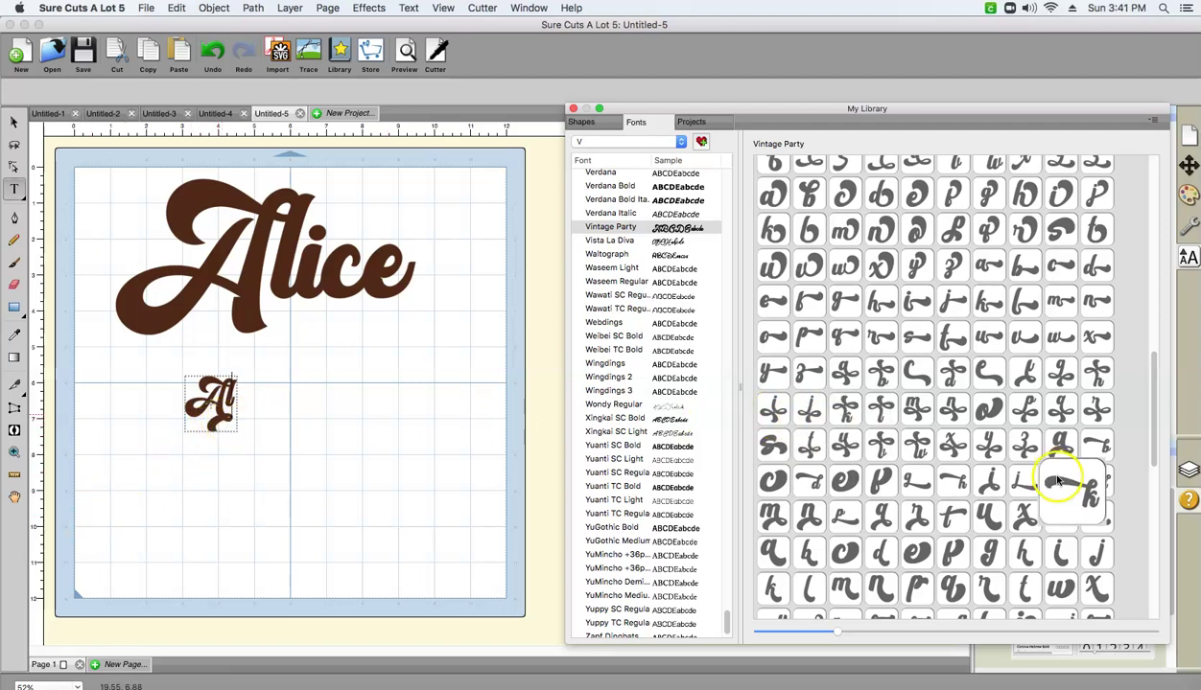
pyautogui.moveTo(1151, 425); pyautogui.dragTo(1143, 612)
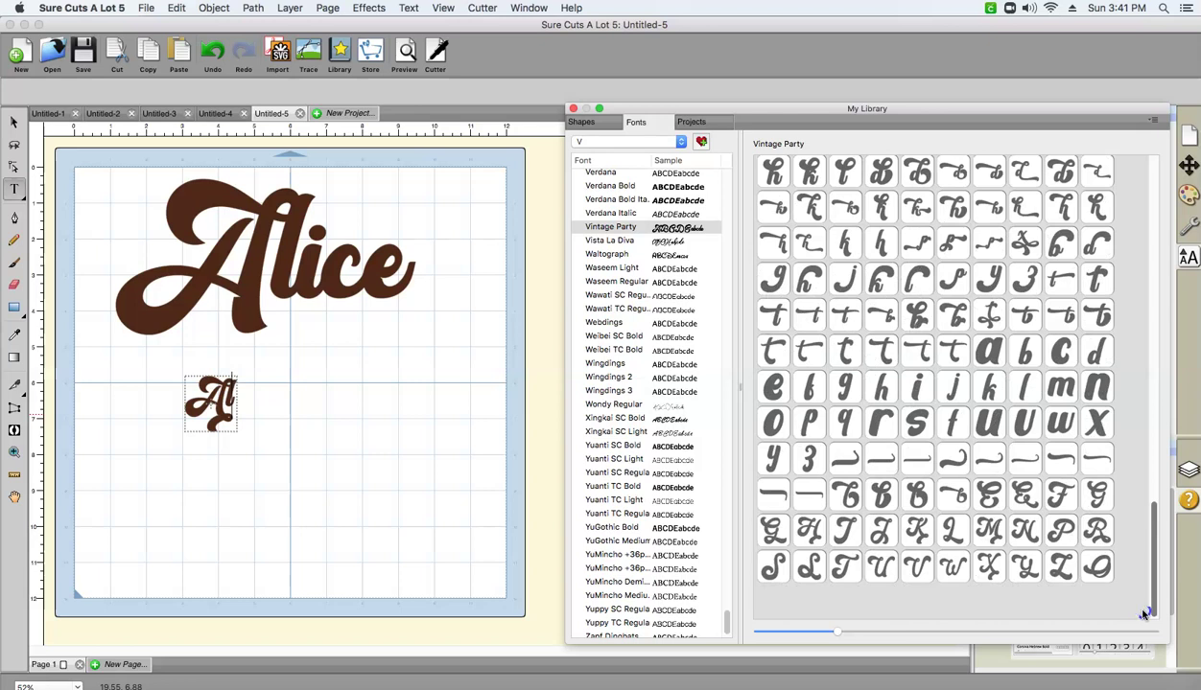
pyautogui.moveTo(922, 403)
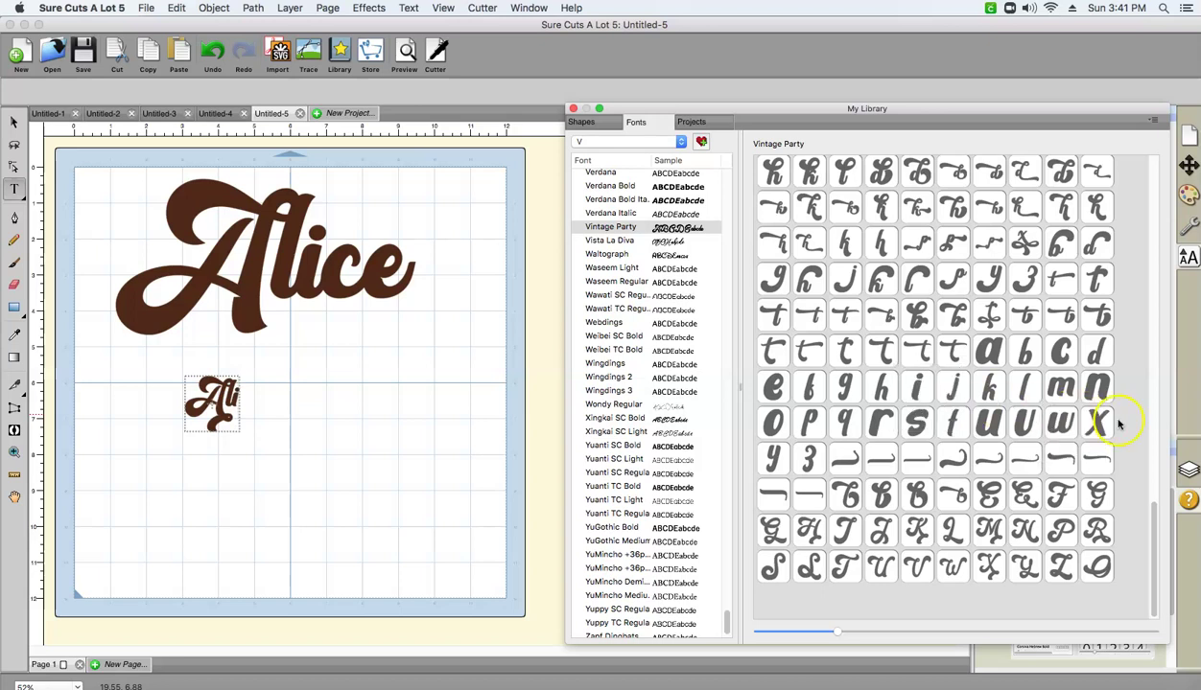
pyautogui.moveTo(1153, 512); pyautogui.dragTo(1143, 369)
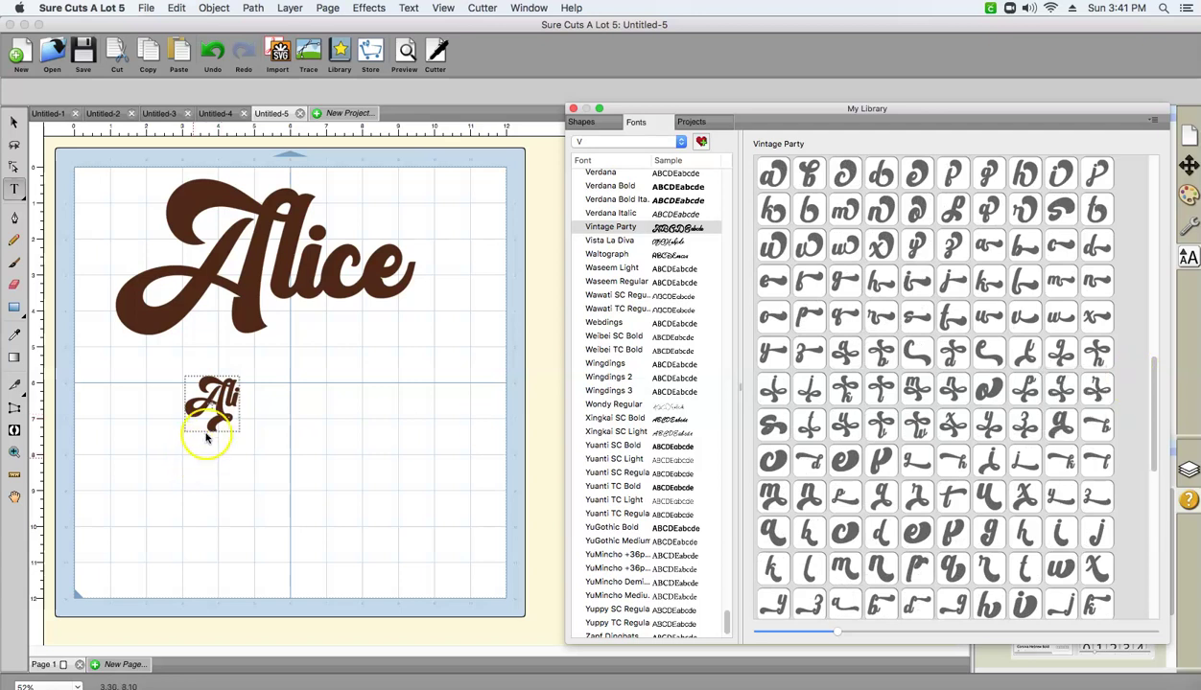
# Step: Type 'c' into the small swash text and scroll the glyph grid further
pyautogui.click(237, 409)
pyautogui.write('c')
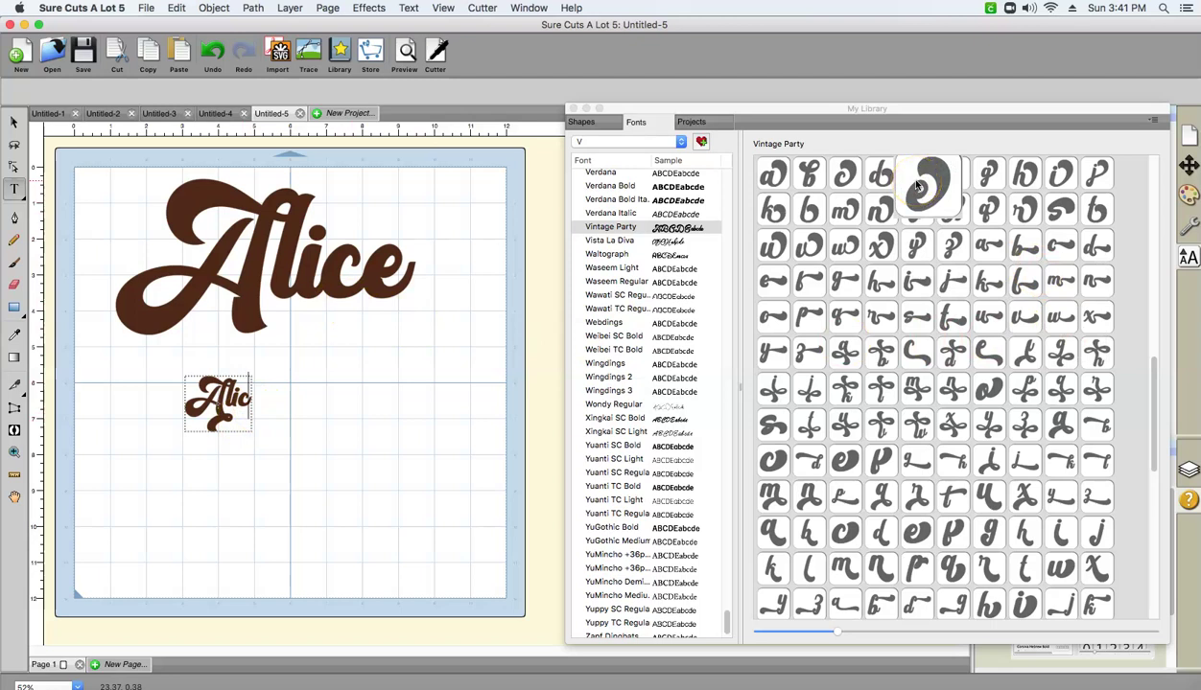
pyautogui.click(1157, 406)
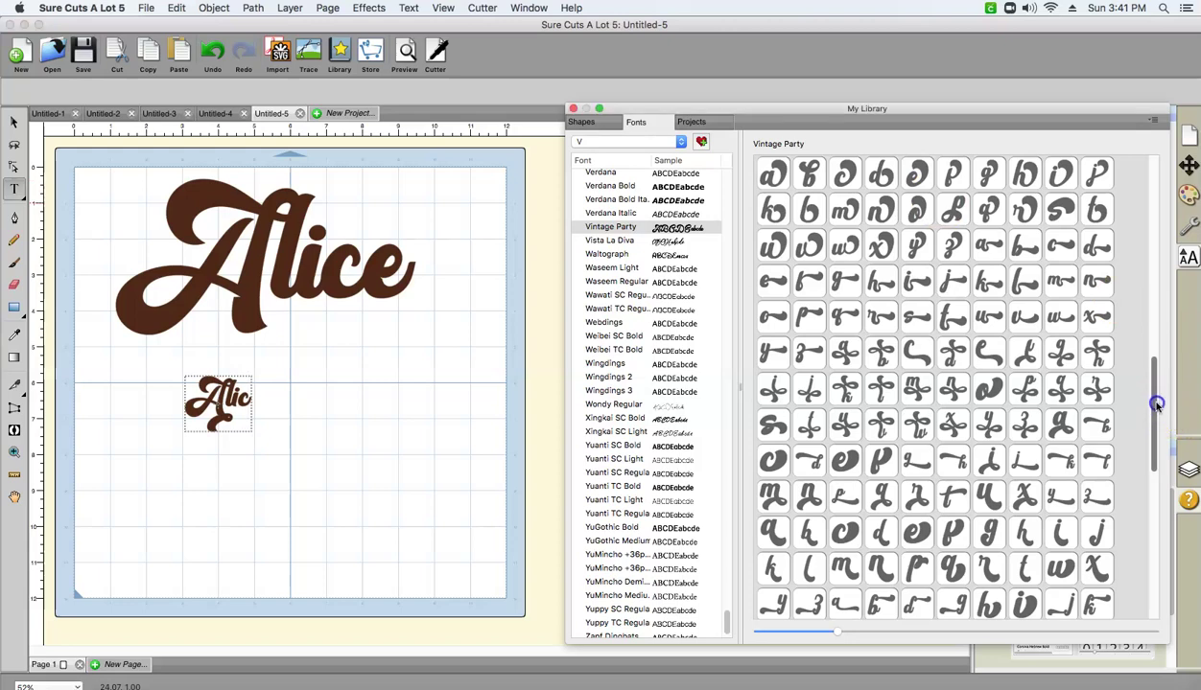
pyautogui.moveTo(1156, 393); pyautogui.dragTo(1152, 340)
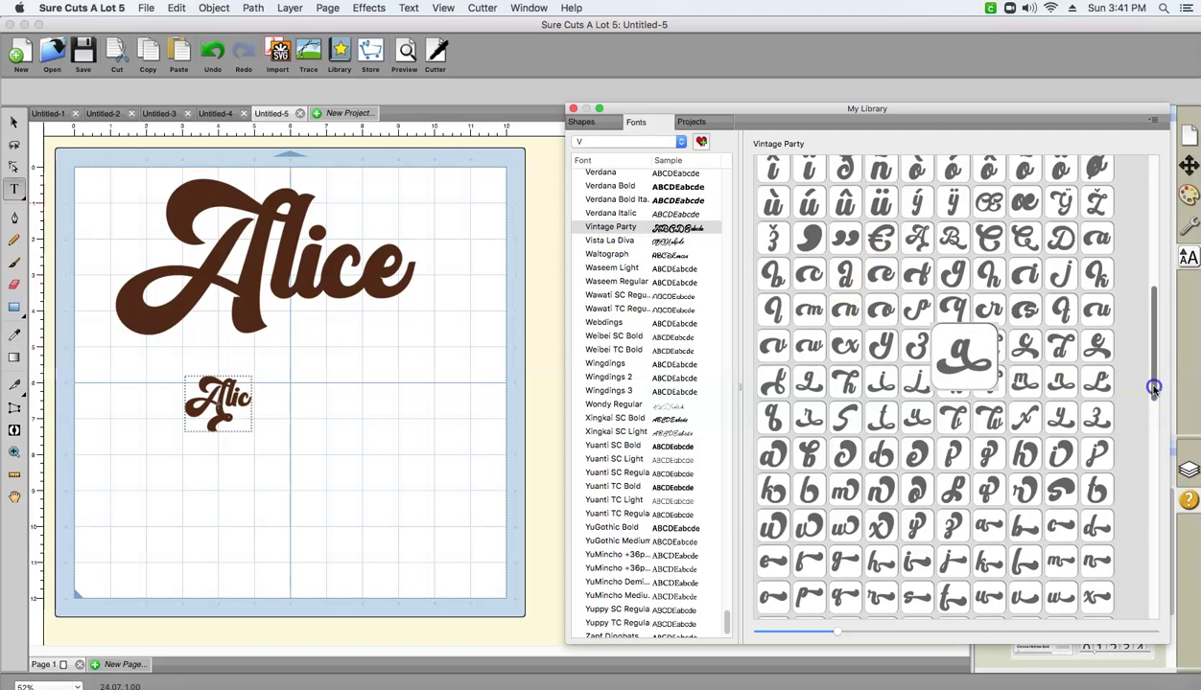
pyautogui.moveTo(1154, 383); pyautogui.dragTo(1154, 431)
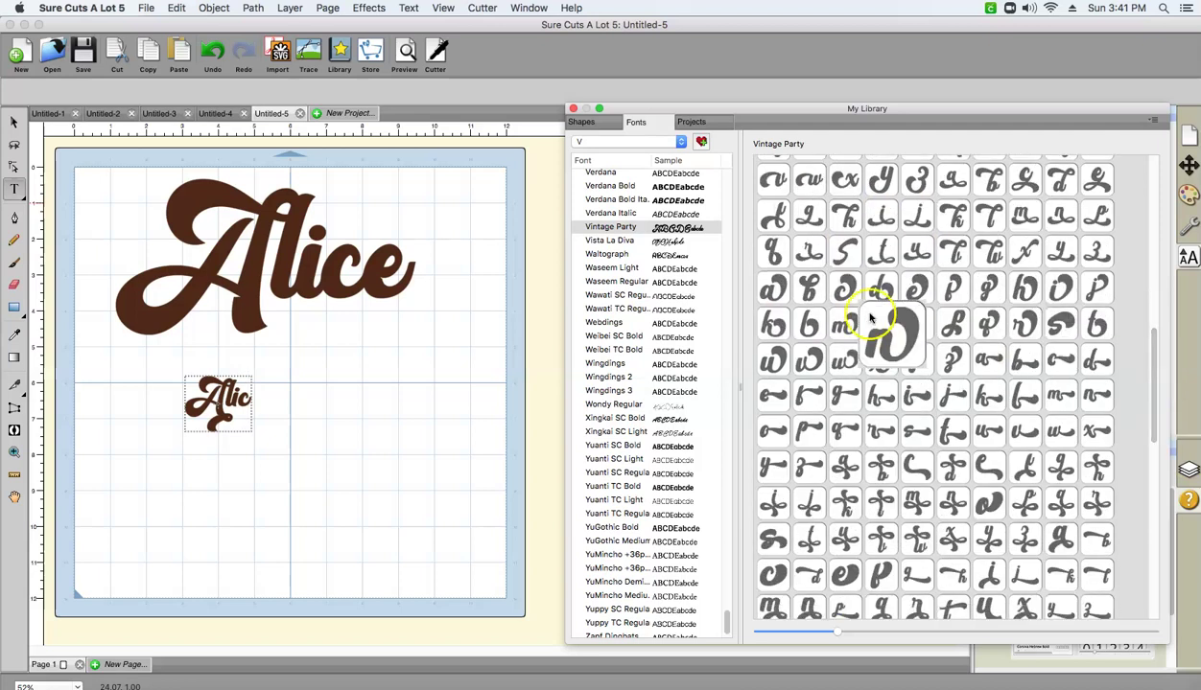
# Step: Type 'e' to finish the swash Alice, then move it and scale it up large
pyautogui.write('e')
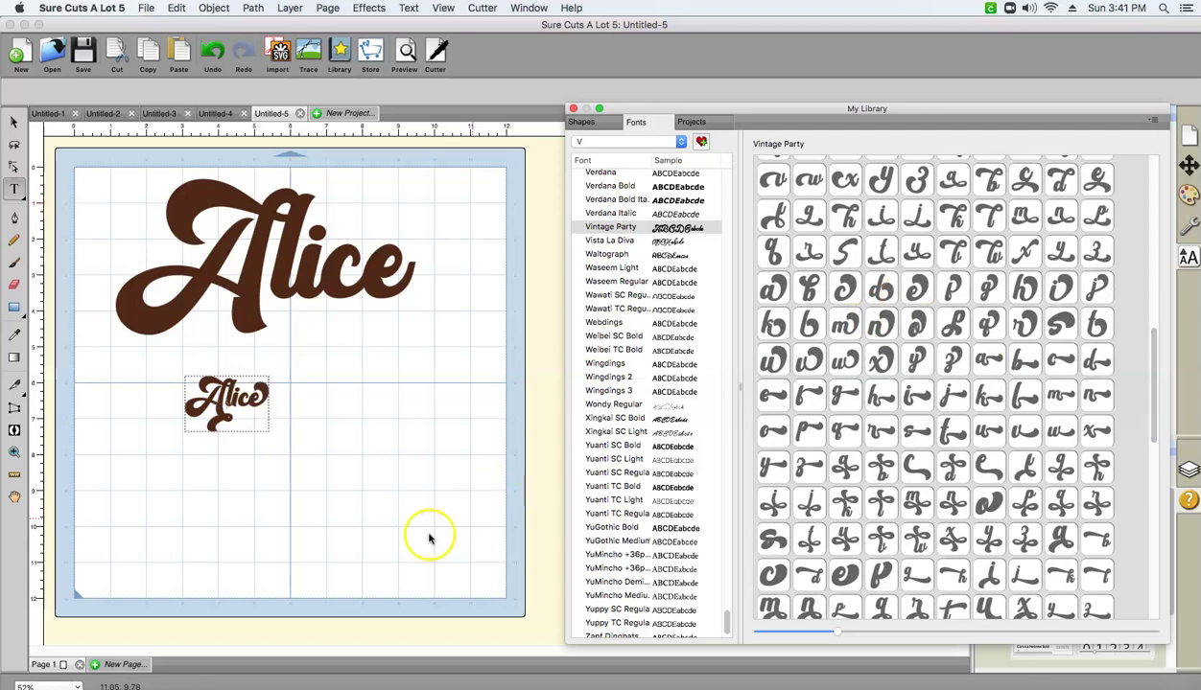
pyautogui.click(15, 123)
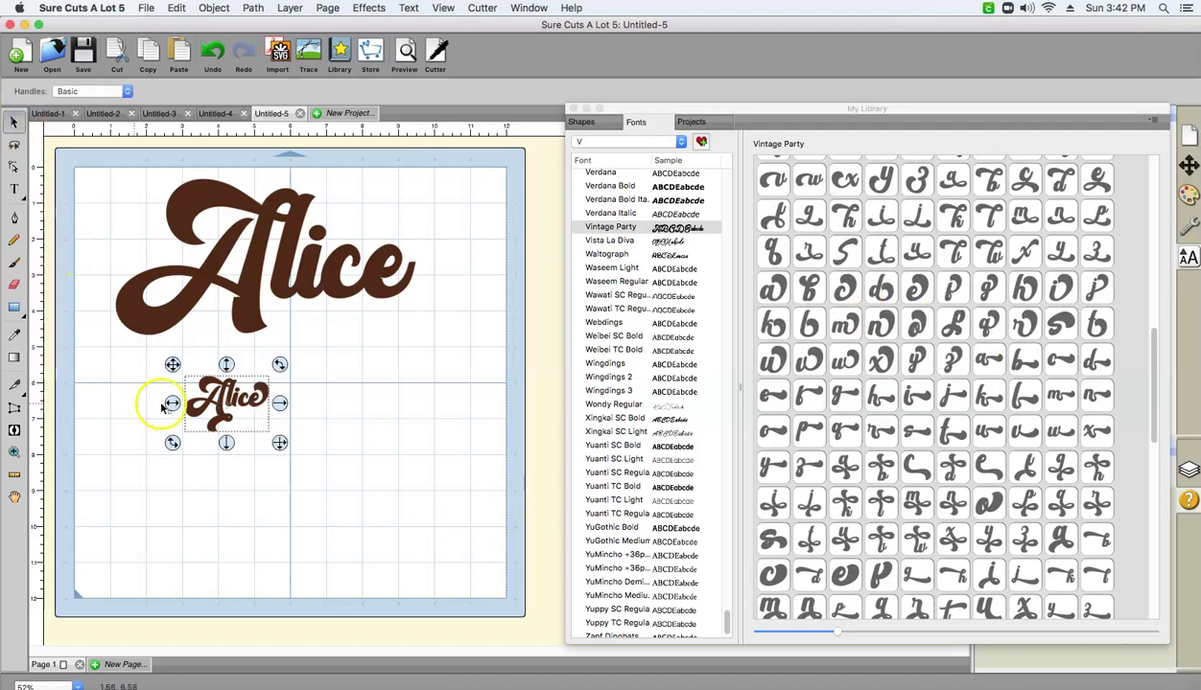
pyautogui.moveTo(231, 404); pyautogui.dragTo(203, 365)
pyautogui.click(246, 409)
pyautogui.moveTo(248, 411); pyautogui.dragTo(490, 556)
pyautogui.moveTo(395, 453); pyautogui.dragTo(348, 447)
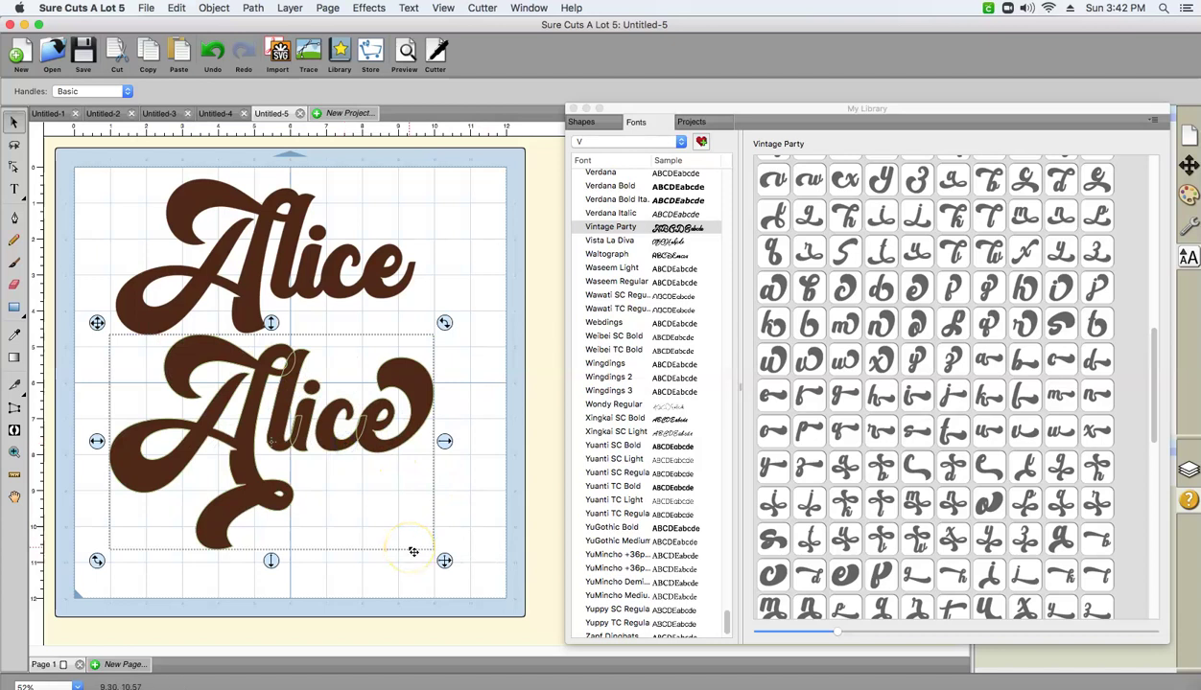
# Step: Delete the original plain Alice and move the swash Alice to the top of the page
pyautogui.moveTo(92, 157); pyautogui.dragTo(477, 342)
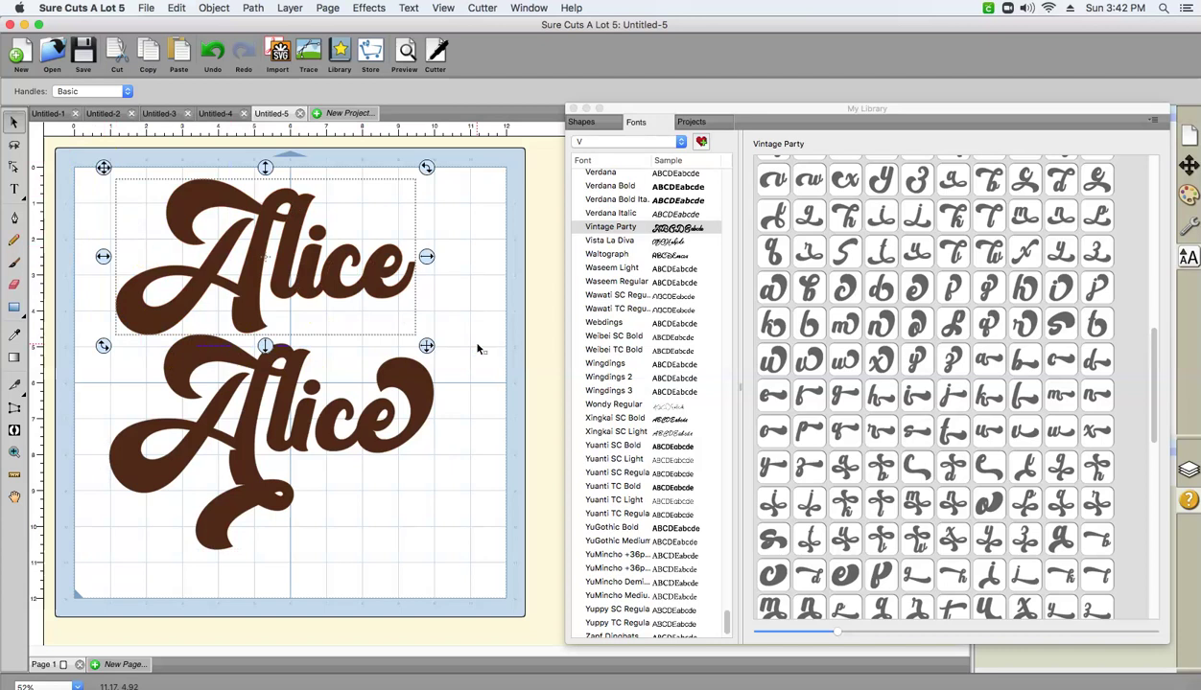
pyautogui.press('Delete')
pyautogui.moveTo(277, 437); pyautogui.dragTo(278, 269)
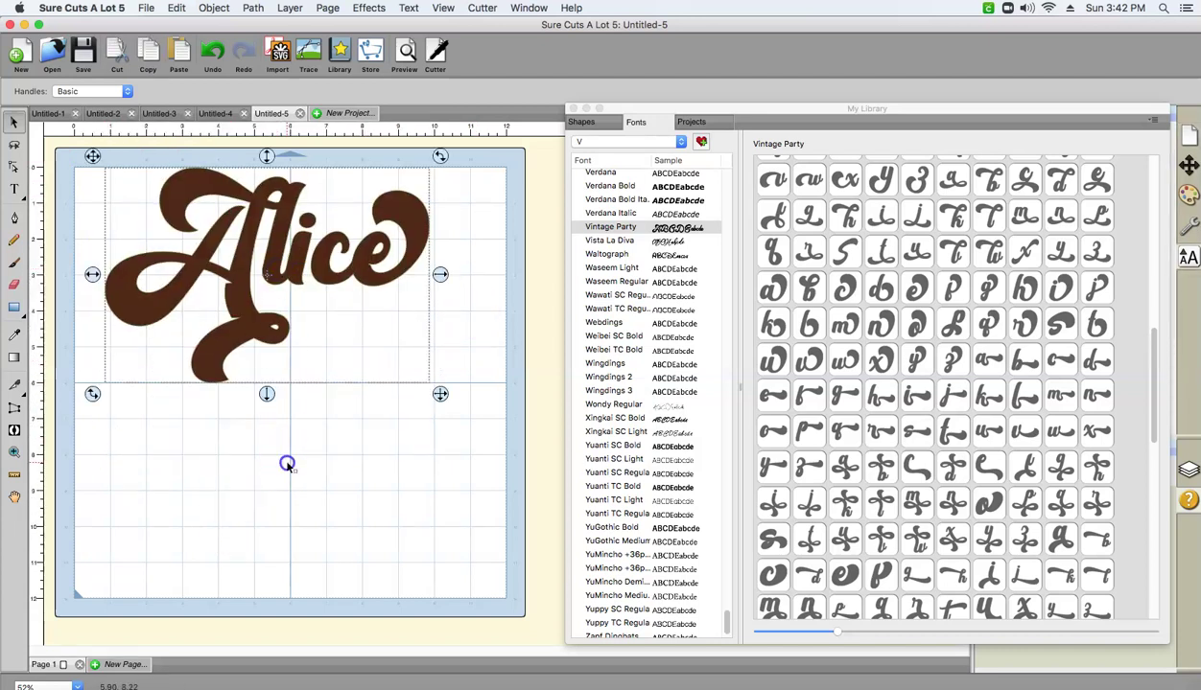
# Step: Start a new text entry in the lower mat and scroll the glyph grid for the swash A
pyautogui.click(105, 287)
pyautogui.click(15, 189)
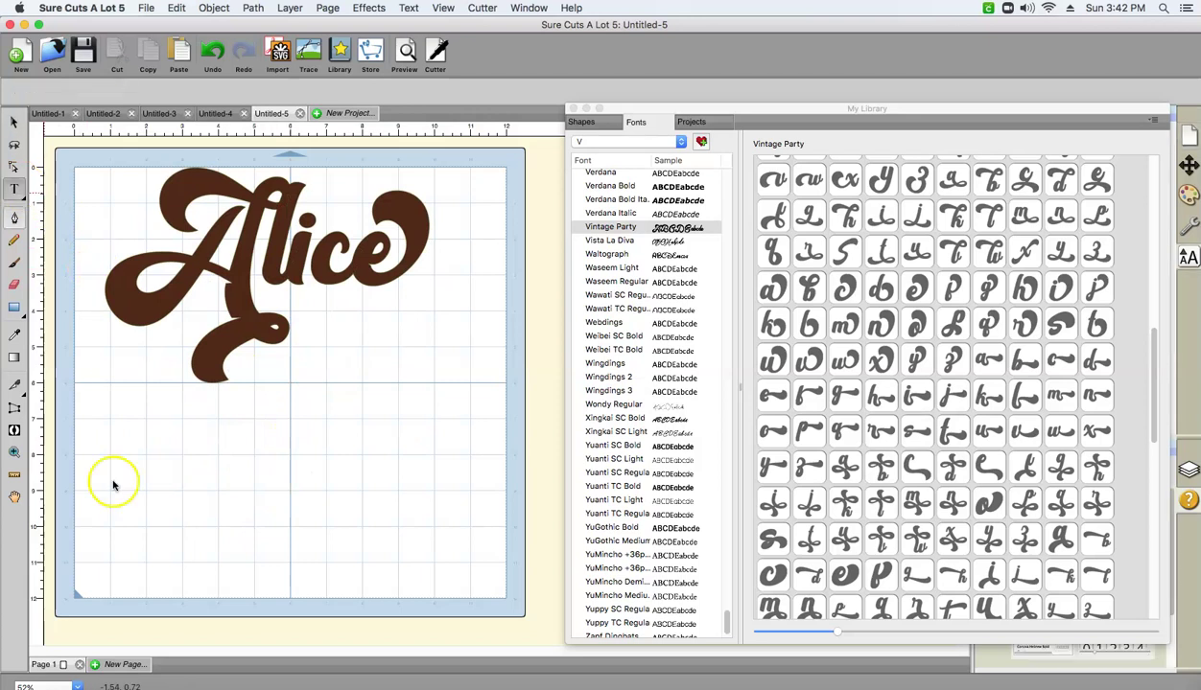
pyautogui.click(181, 492)
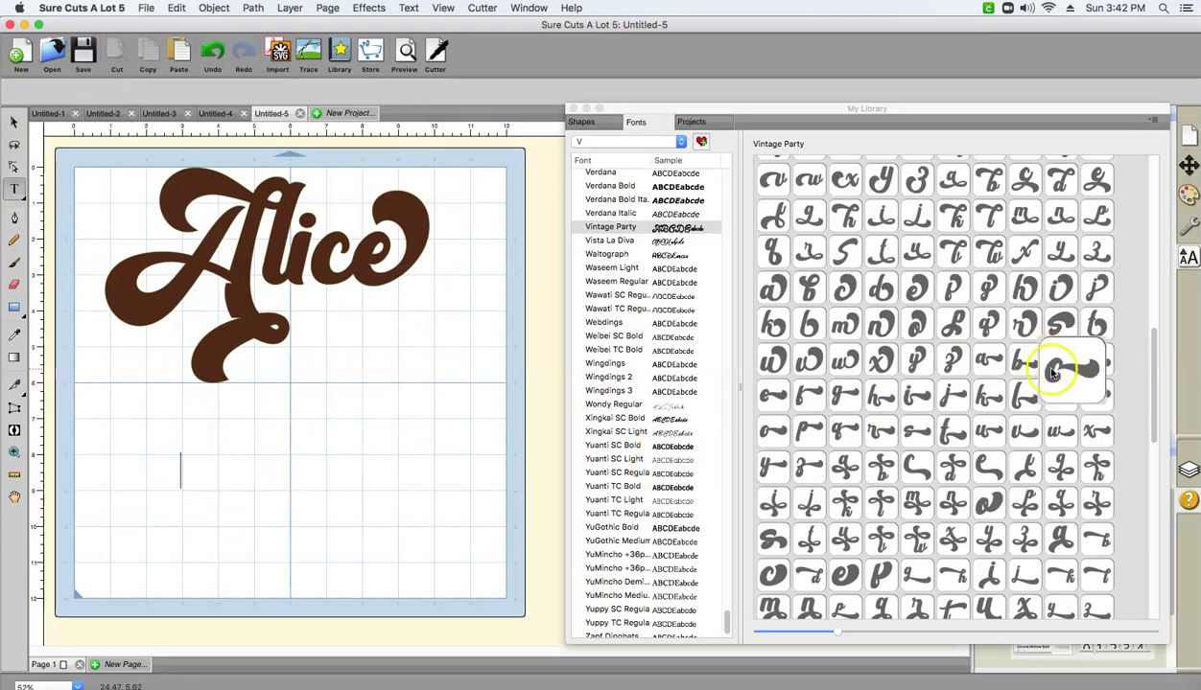
pyautogui.click(1148, 419)
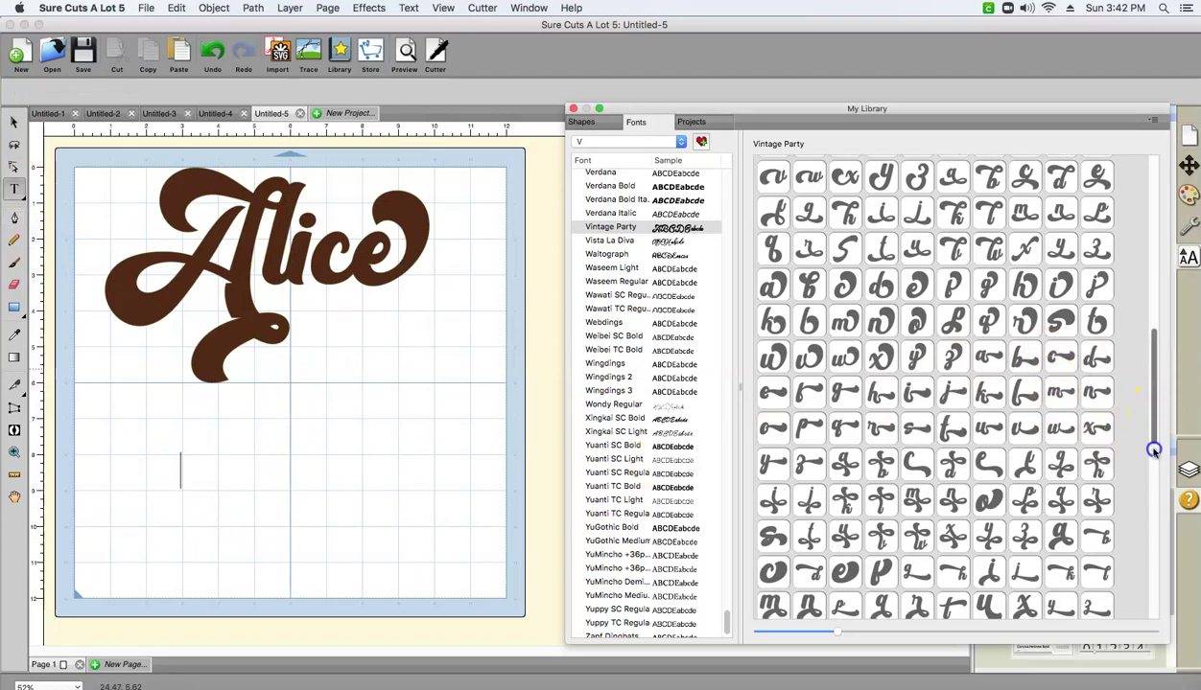
pyautogui.moveTo(1156, 476); pyautogui.dragTo(1154, 554)
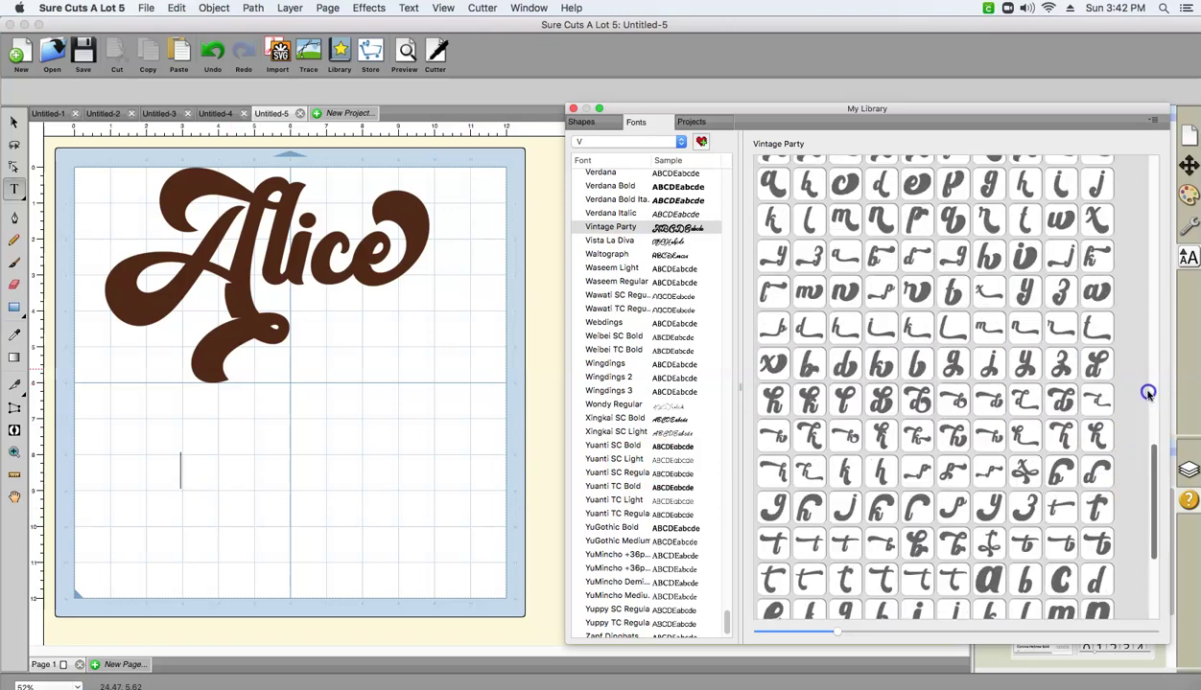
pyautogui.moveTo(1152, 355); pyautogui.dragTo(1152, 257)
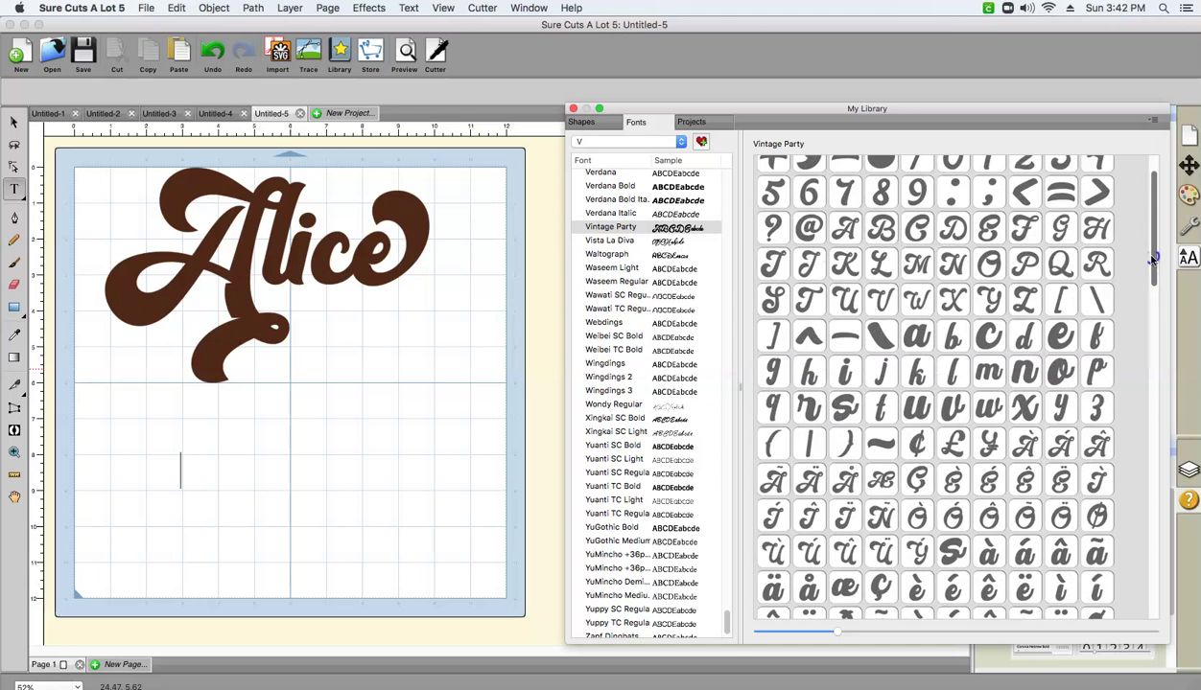
pyautogui.moveTo(1151, 257)
pyautogui.mouseDown()
pyautogui.moveTo(1152, 234)
pyautogui.moveTo(1152, 262)
pyautogui.mouseUp()
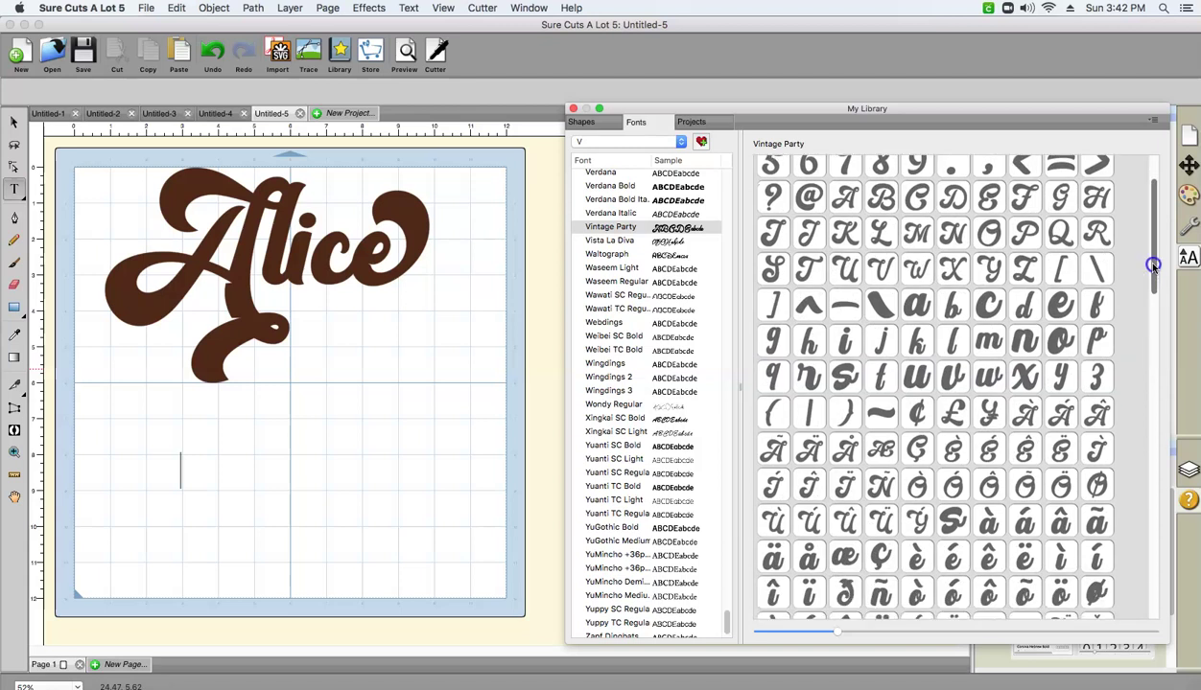
pyautogui.moveTo(1153, 266); pyautogui.dragTo(1151, 371)
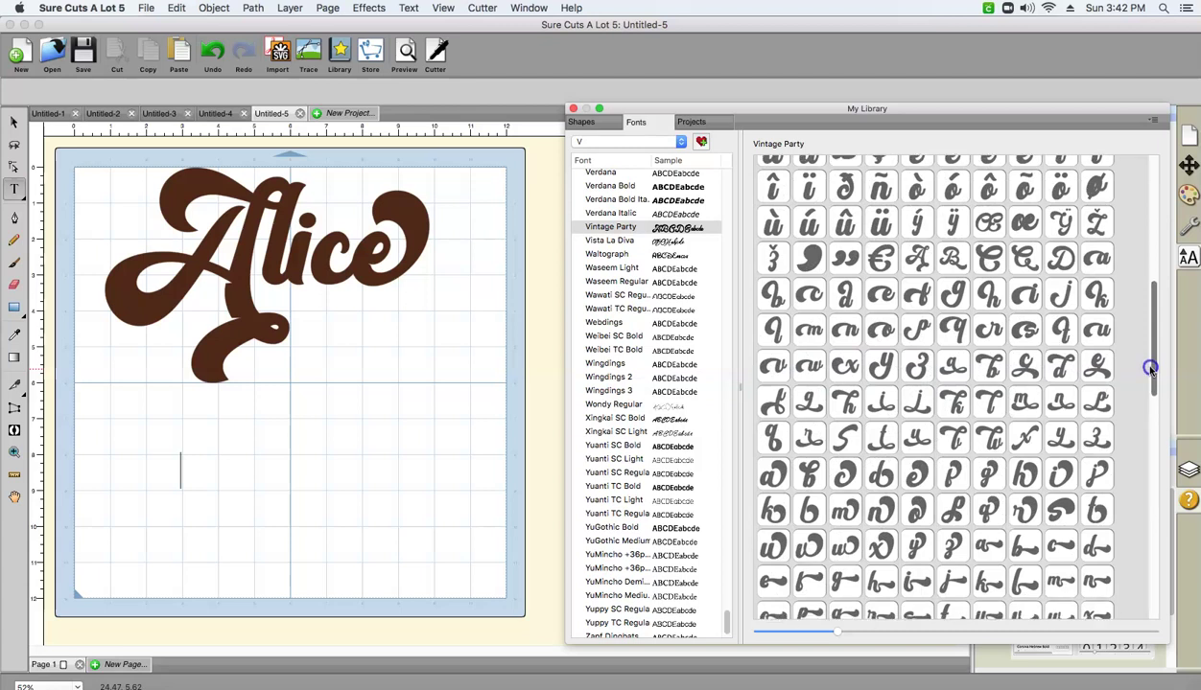
pyautogui.moveTo(1151, 370); pyautogui.dragTo(1148, 407)
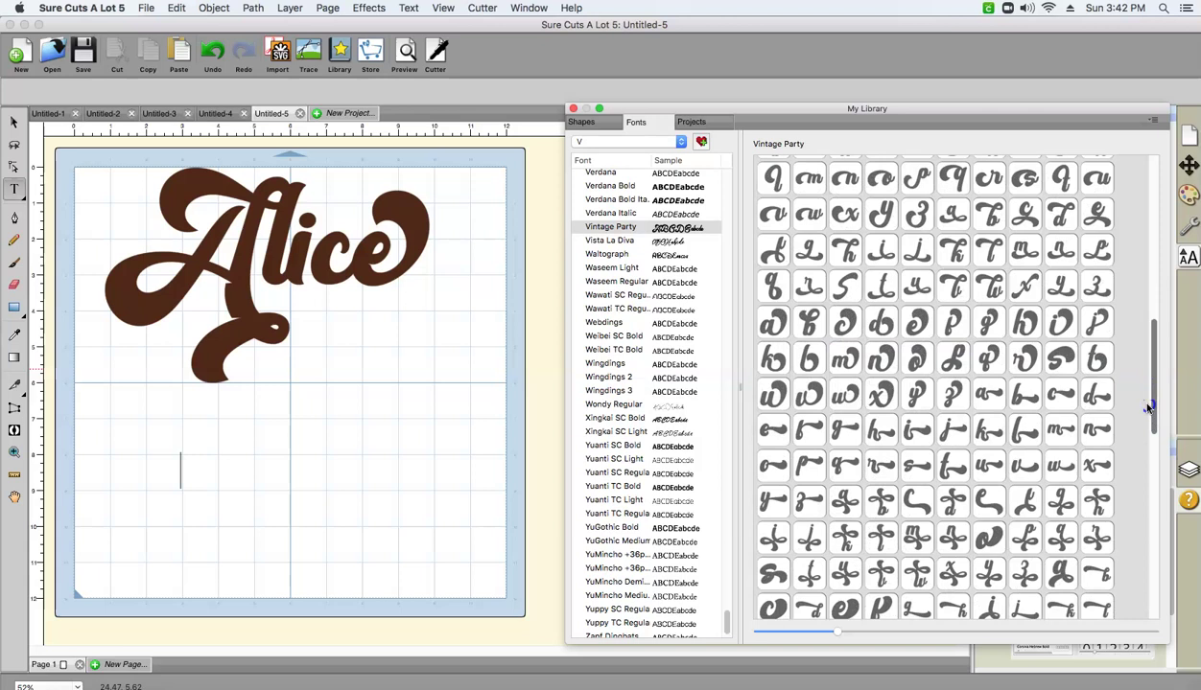
pyautogui.moveTo(1148, 409); pyautogui.dragTo(1149, 297)
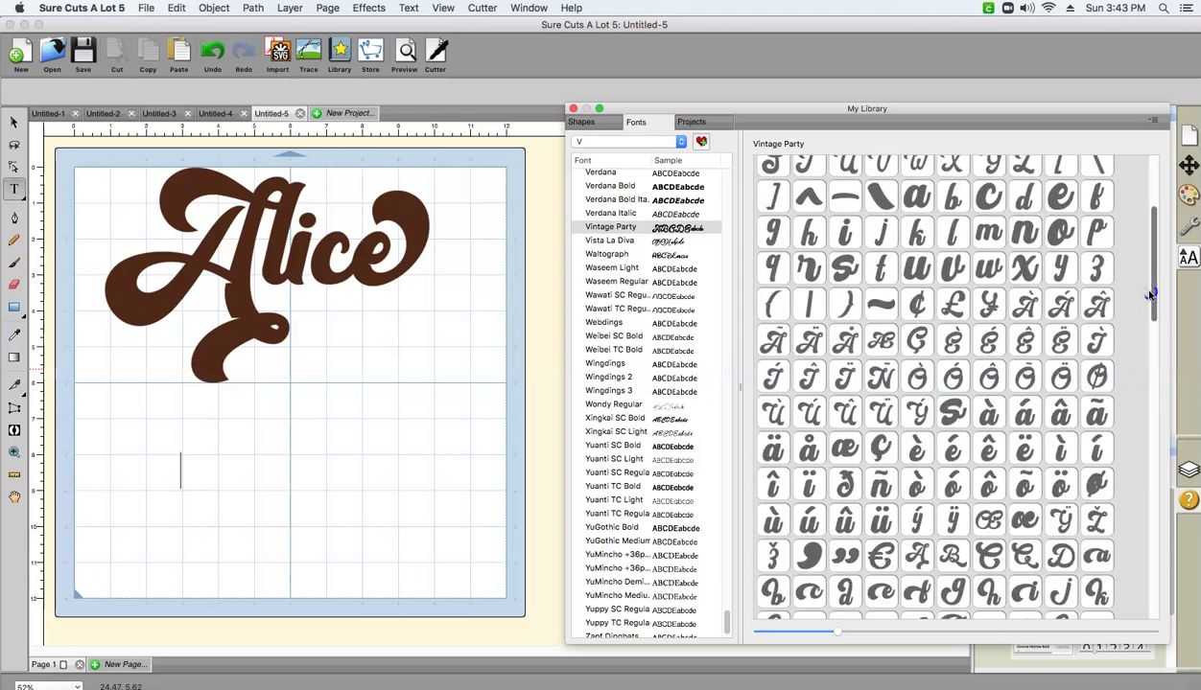
pyautogui.moveTo(1149, 296); pyautogui.dragTo(1153, 243)
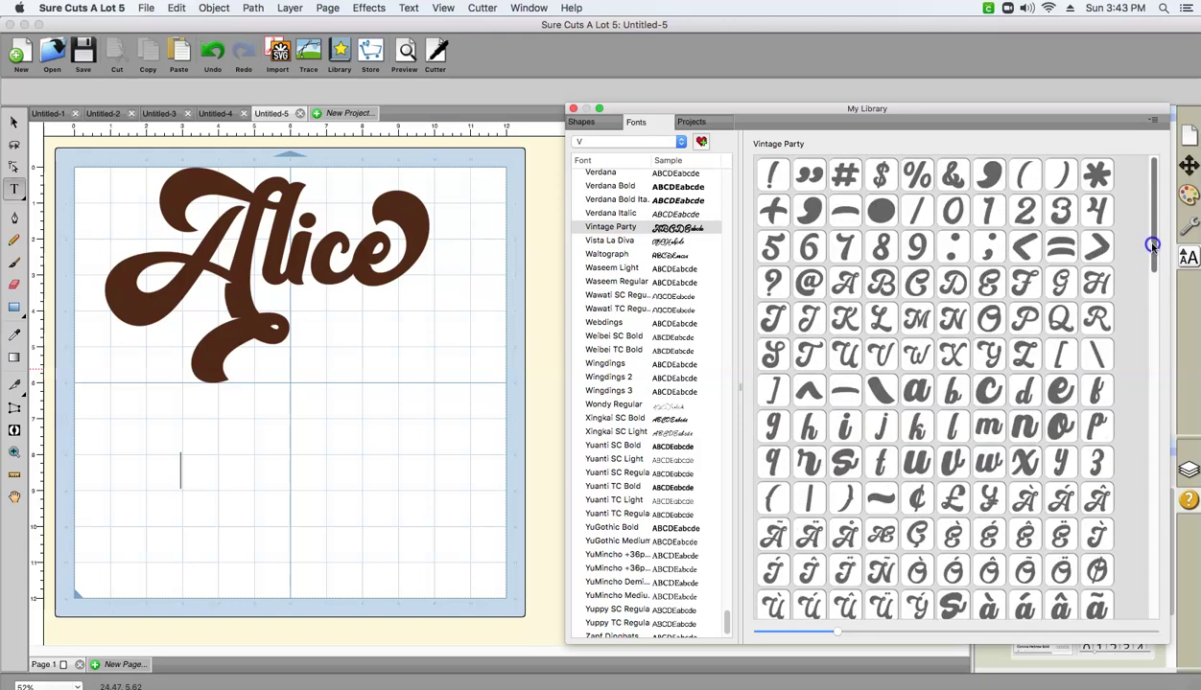
pyautogui.click(1148, 329)
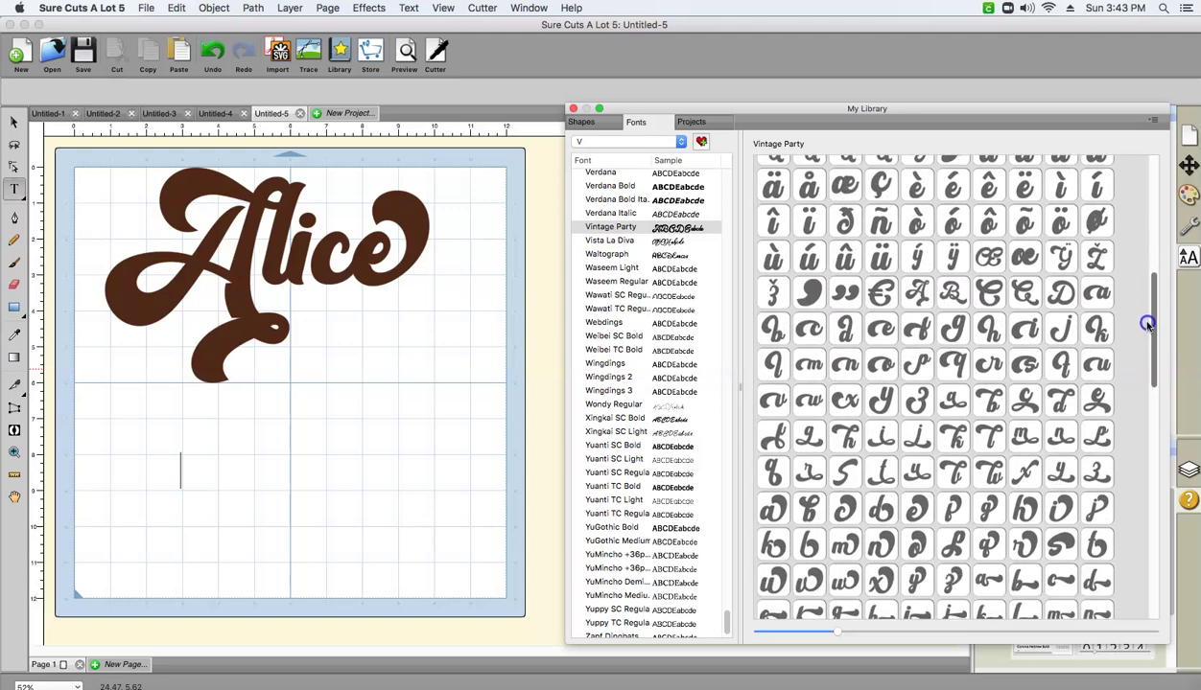
# Step: Insert the swash capital A, type 'le', and add the swash x to form Alex
pyautogui.scroll(3, 1148, 325)
pyautogui.scroll(1, 1148, 321)
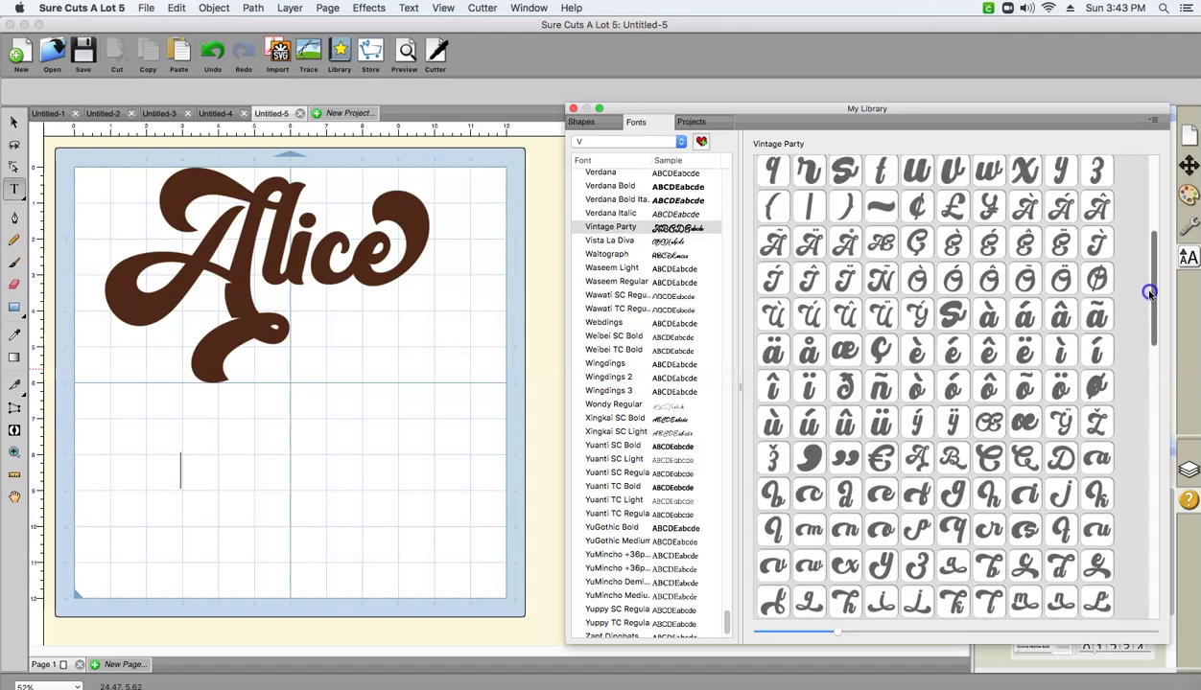
pyautogui.scroll(3, 1150, 295)
pyautogui.scroll(2, 1150, 278)
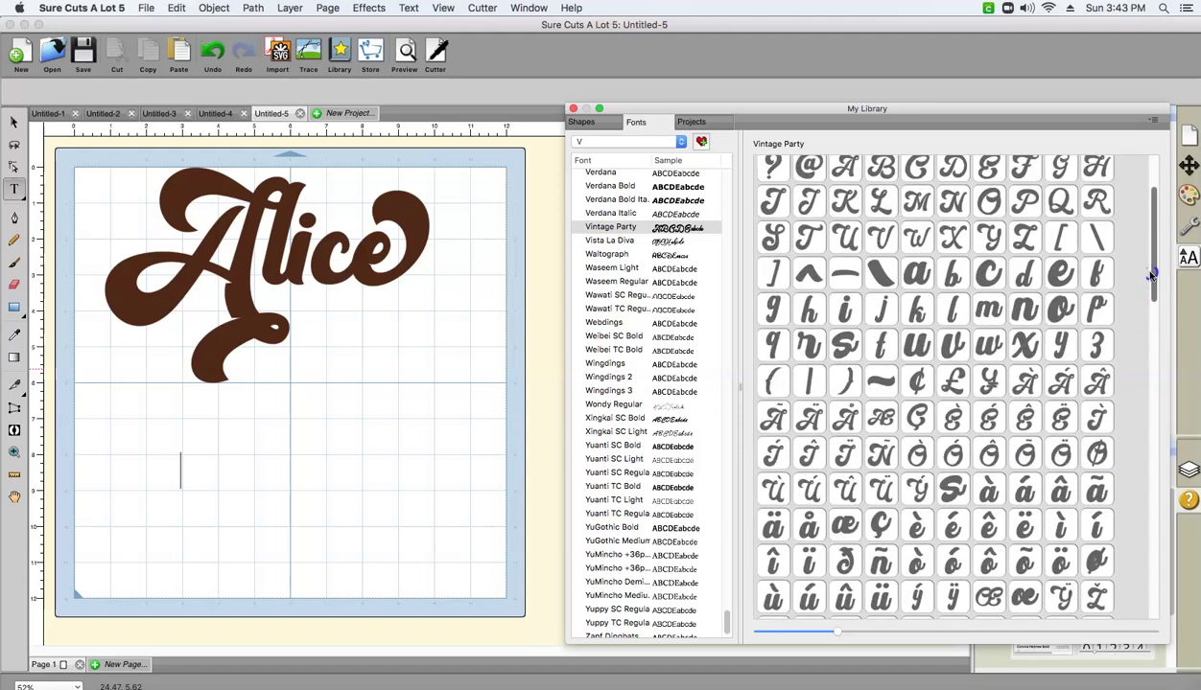
pyautogui.scroll(-3, 1150, 301)
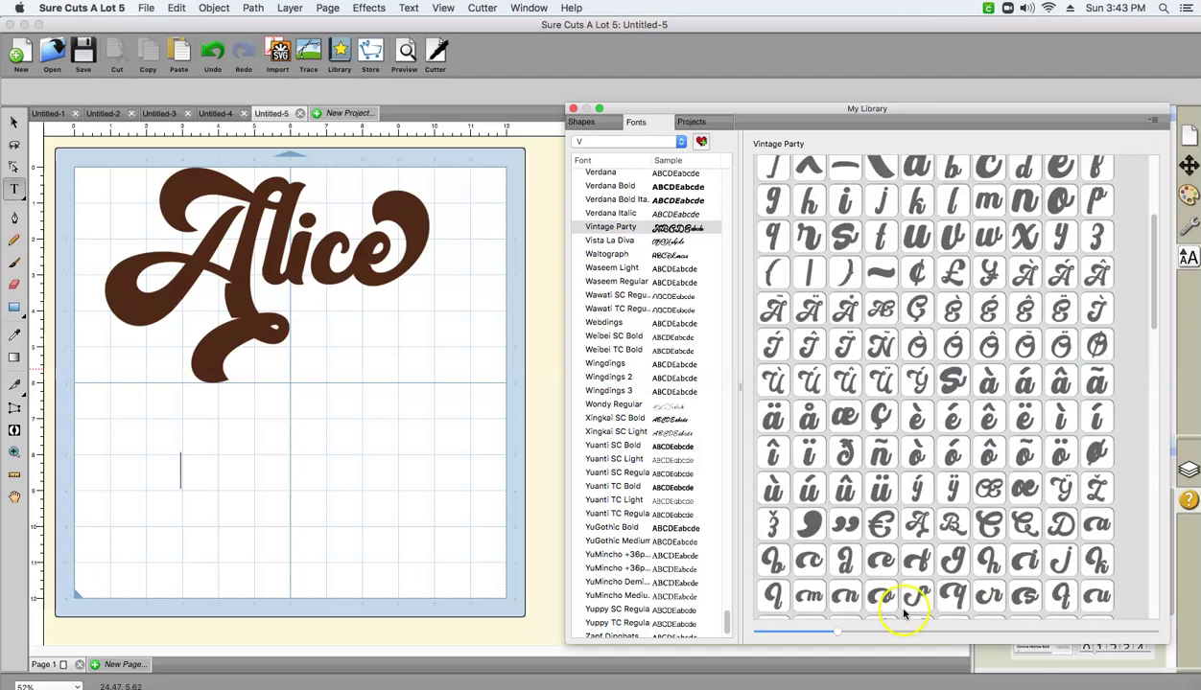
pyautogui.doubleClick(923, 525)
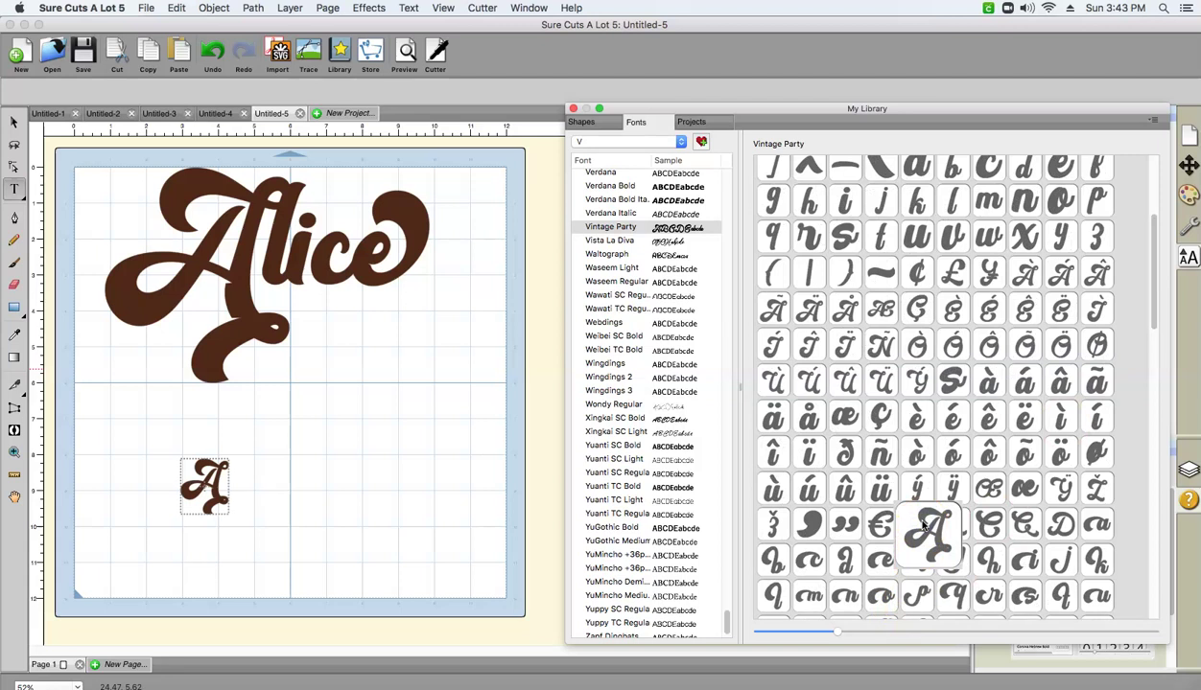
pyautogui.click(219, 488)
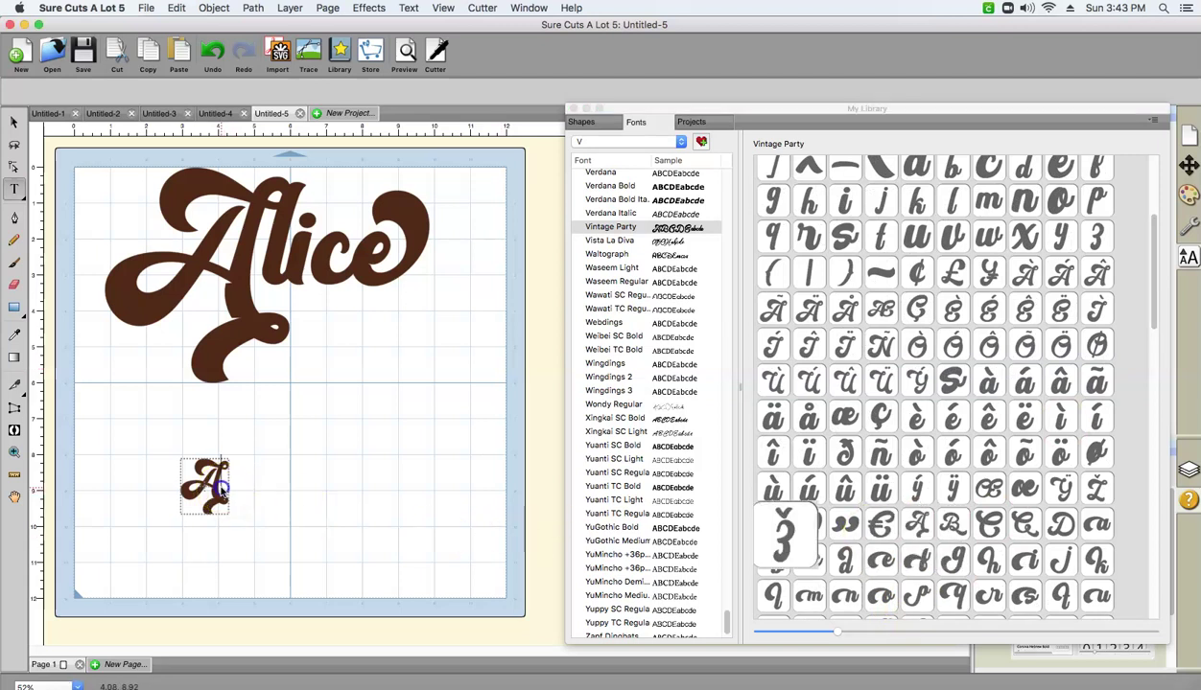
pyautogui.write('le')
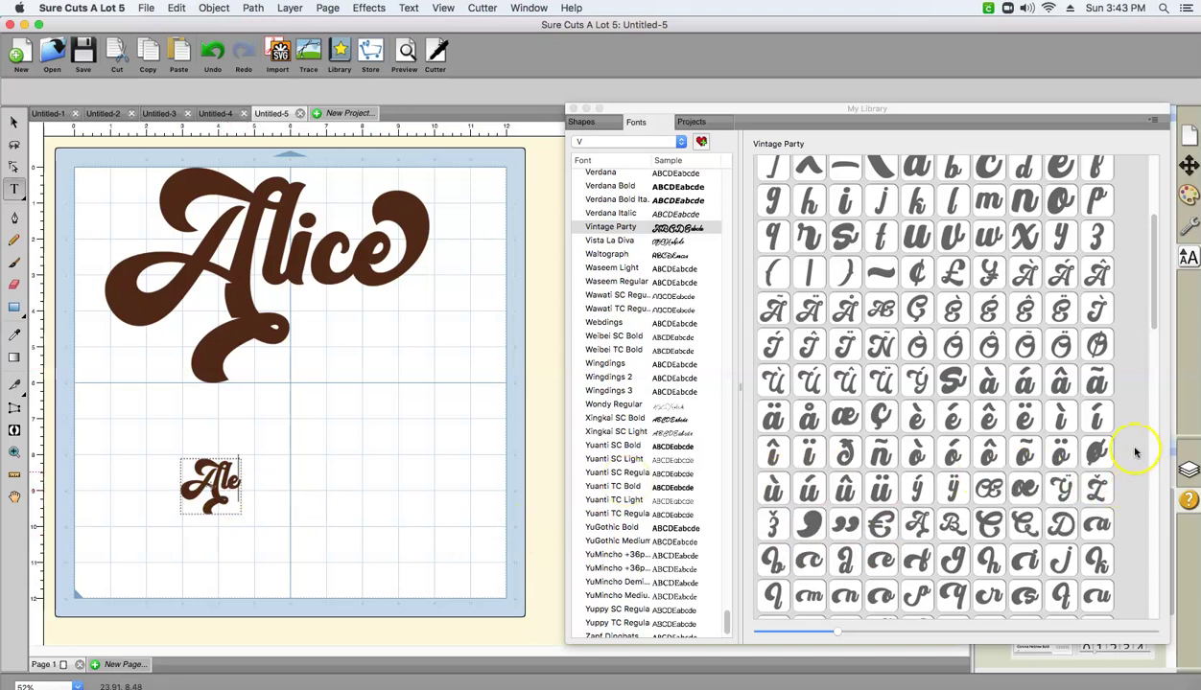
pyautogui.moveTo(1146, 331); pyautogui.dragTo(1152, 352)
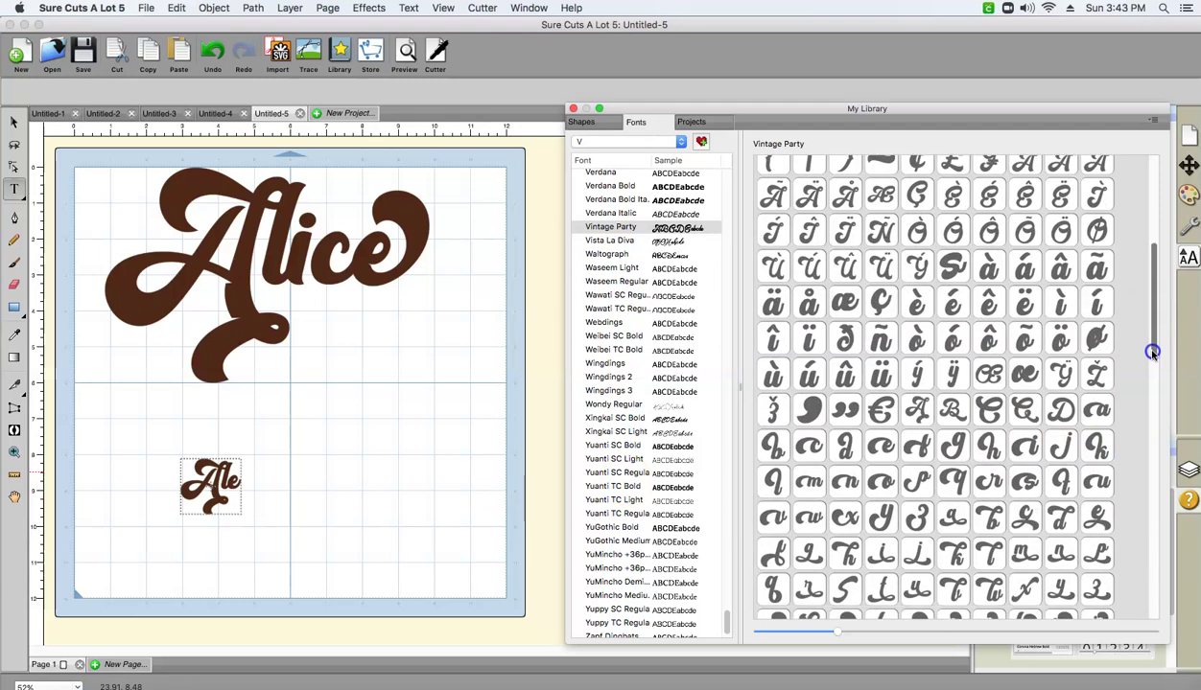
pyautogui.doubleClick(1026, 596)
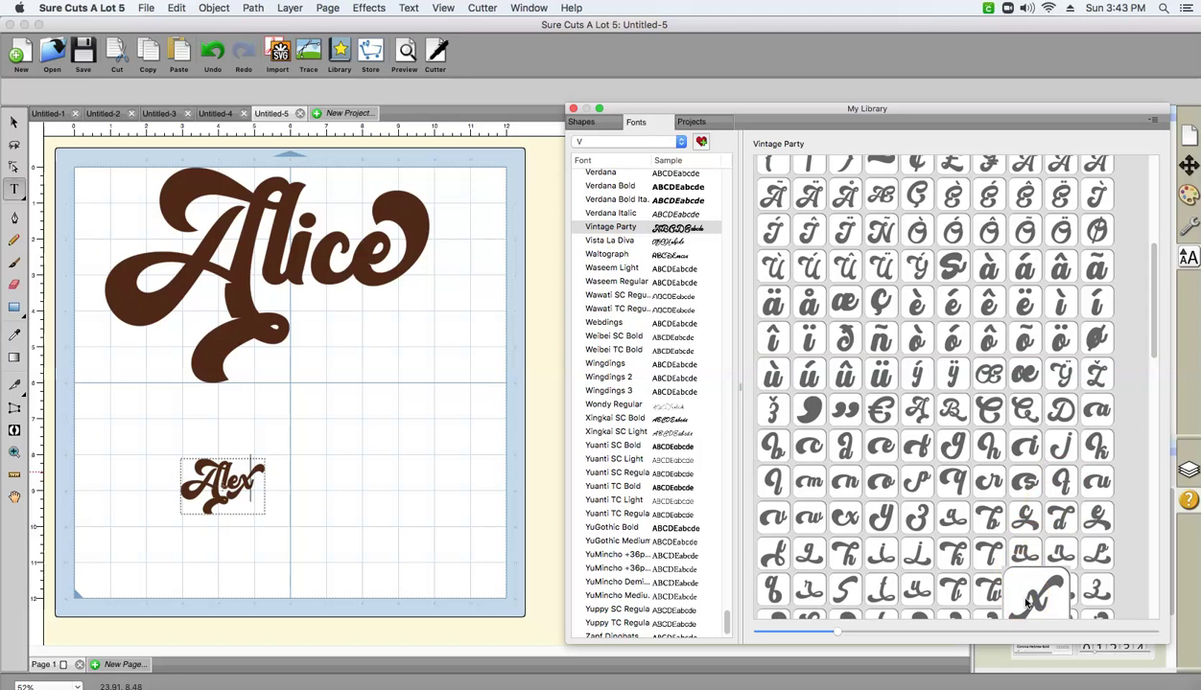
# Step: Remove stray letters and add 'a' at the end of Alex to spell Alexa
pyautogui.moveTo(197, 475); pyautogui.dragTo(257, 490)
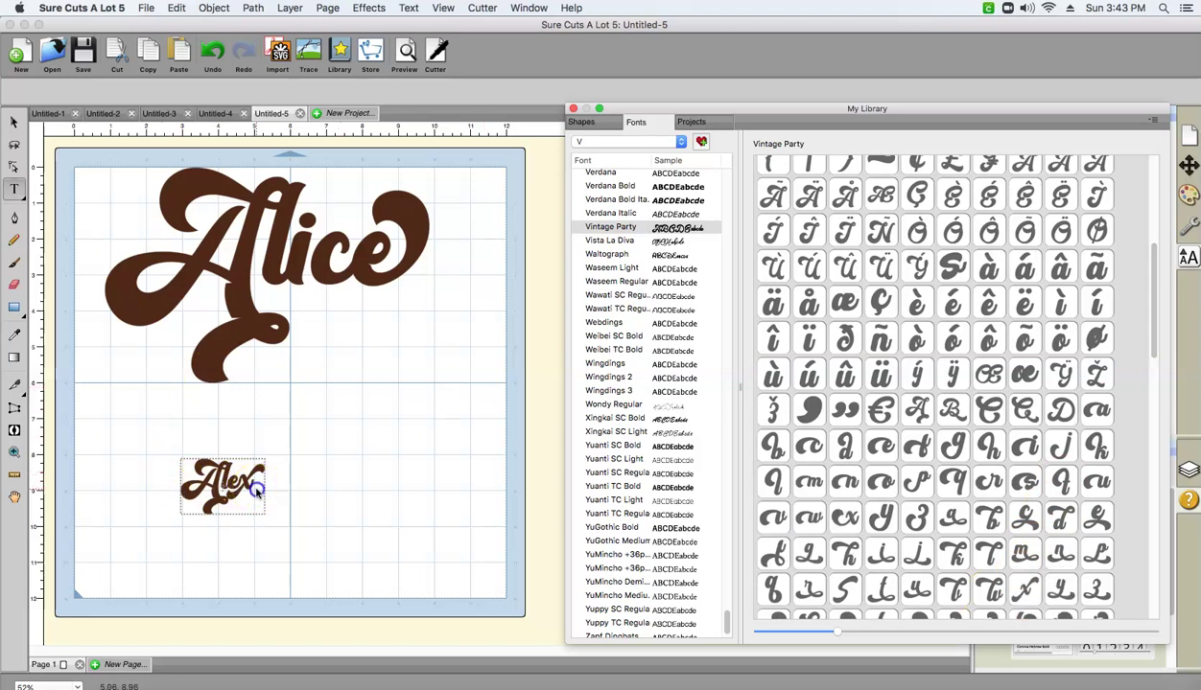
pyautogui.click(257, 490)
pyautogui.write('a')
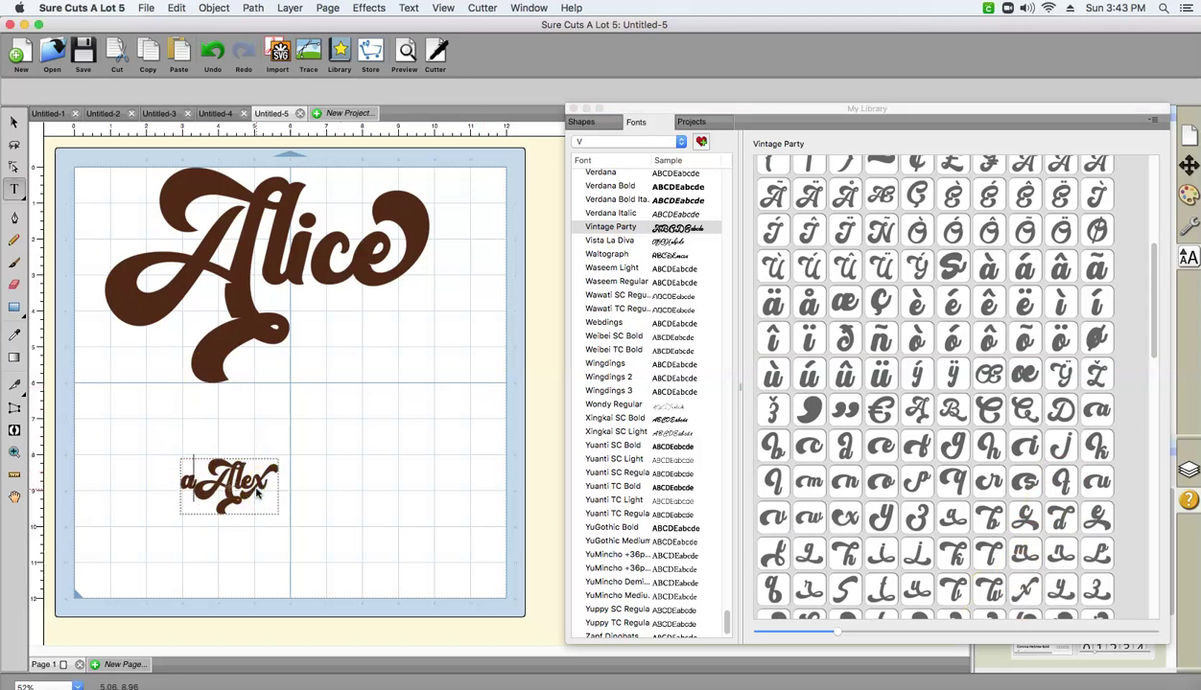
pyautogui.press('BackSpace')
pyautogui.click(257, 491)
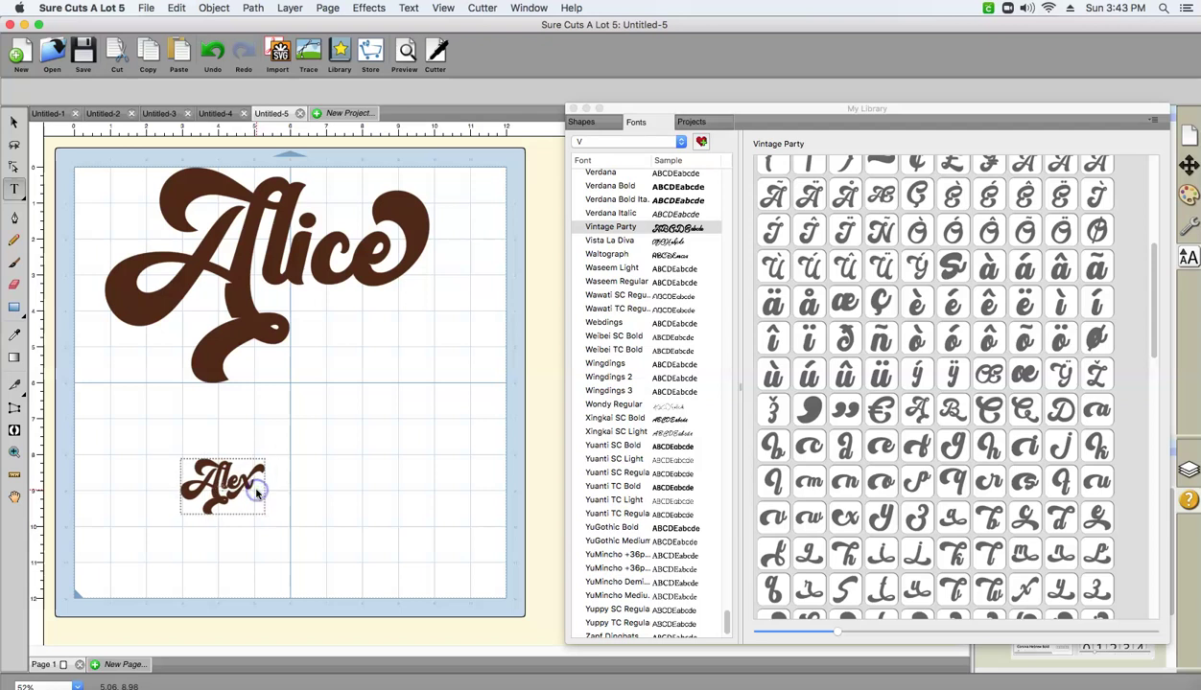
pyautogui.write('a')
pyautogui.press('BackSpace')
pyautogui.click(257, 487)
pyautogui.keyDown('shift'); pyautogui.click(250, 491); pyautogui.keyUp('shift')
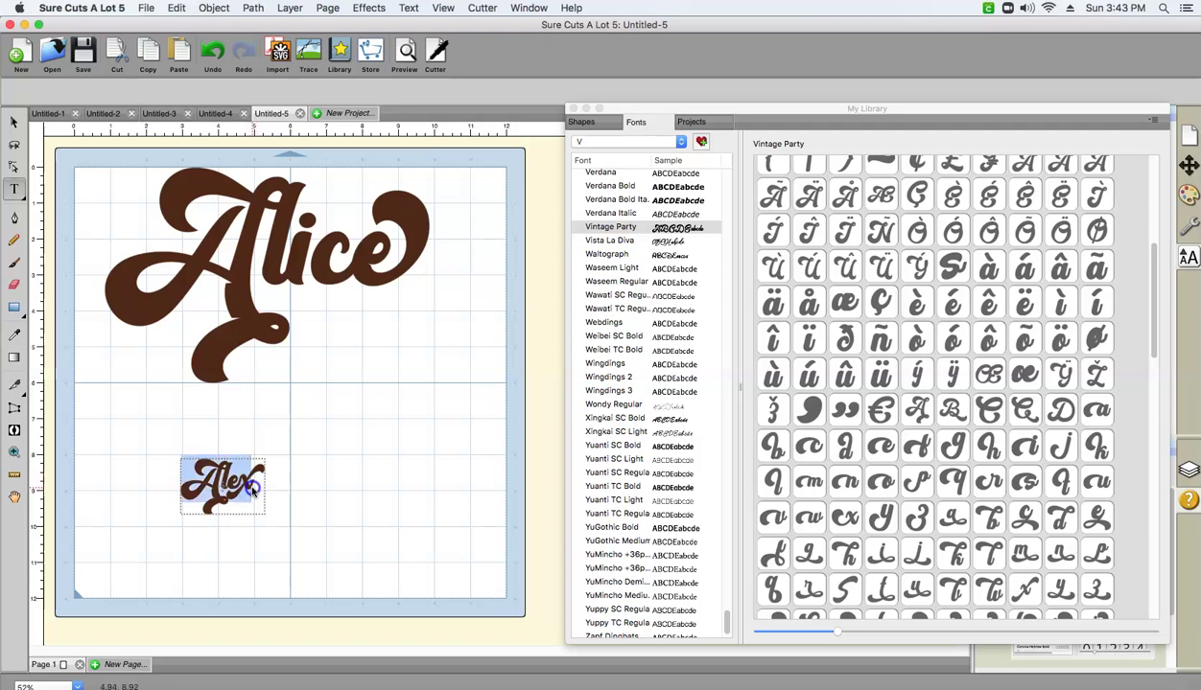
pyautogui.click(216, 397)
pyautogui.click(247, 494)
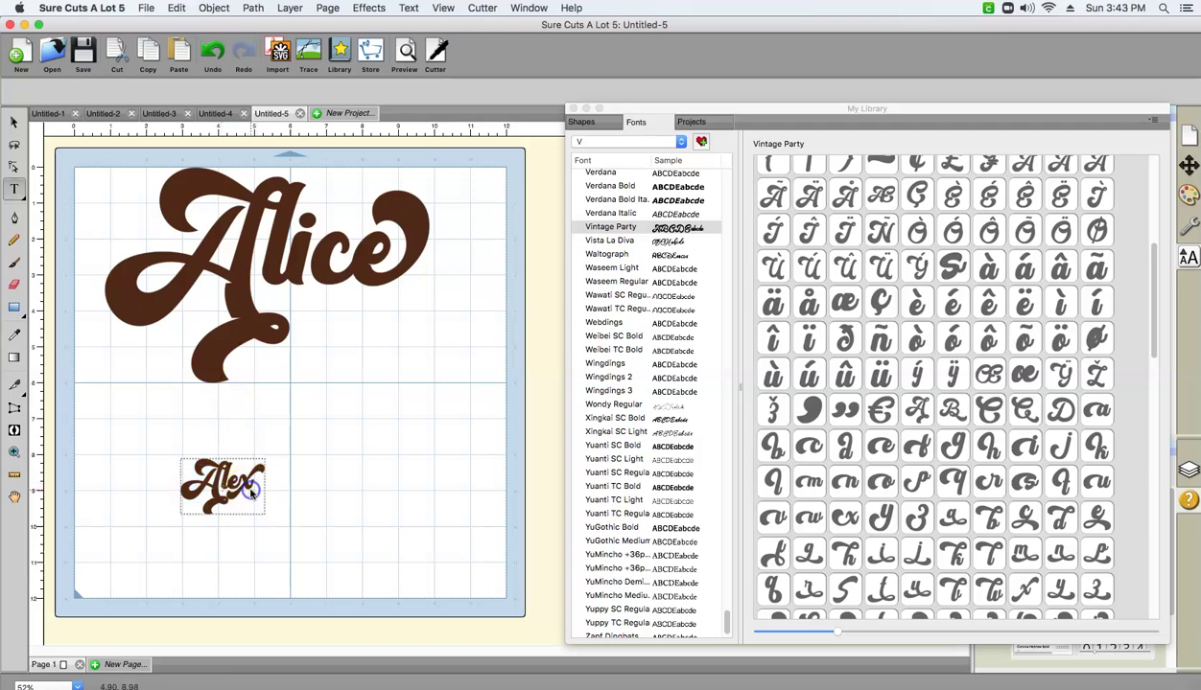
pyautogui.write('a')
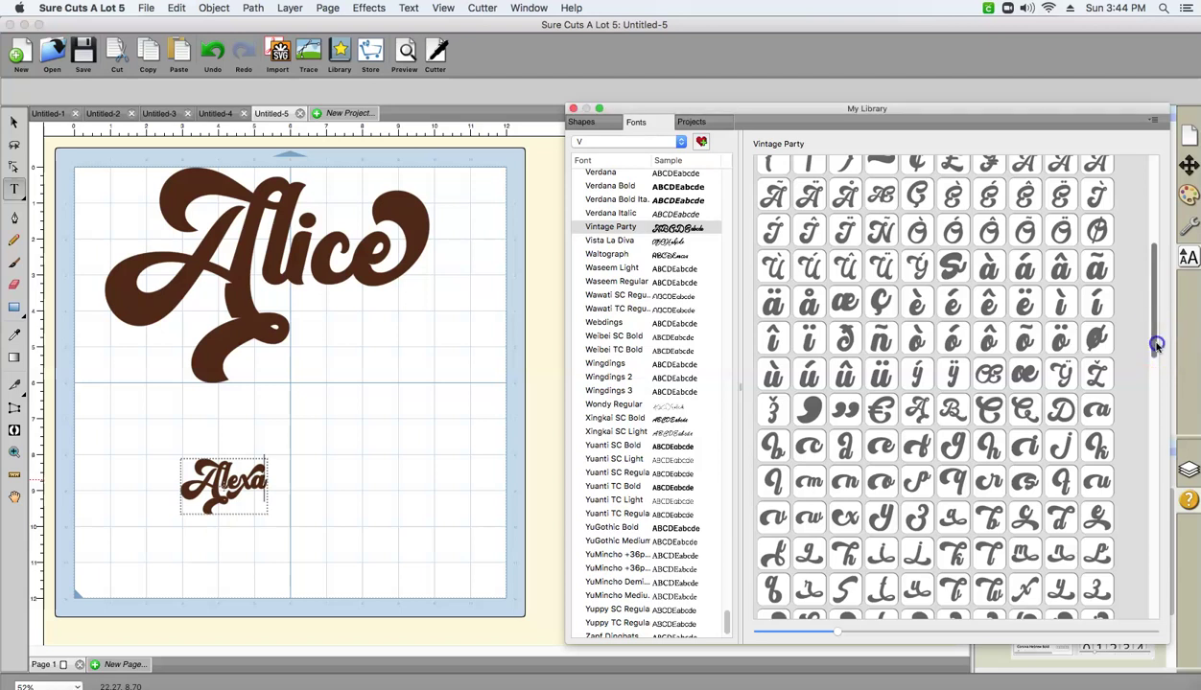
# Step: Insert the Vintage Party swash n glyph after Alexa and delete a stray d
pyautogui.moveTo(1156, 348); pyautogui.dragTo(1156, 366)
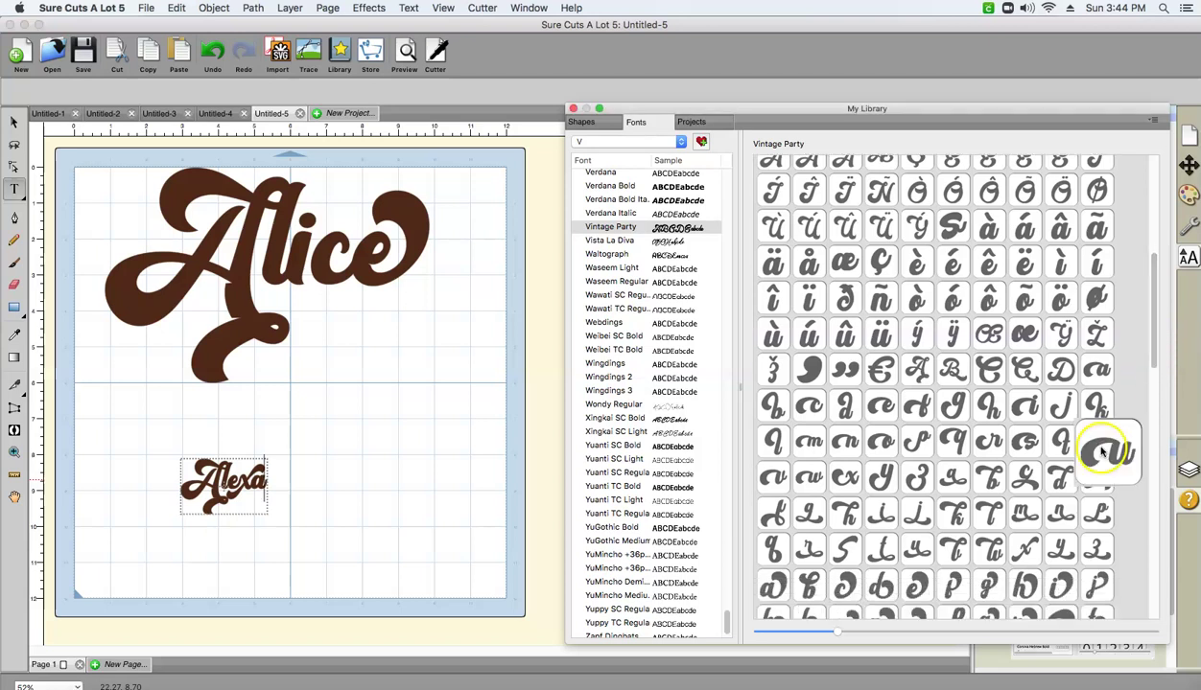
pyautogui.doubleClick(1067, 513)
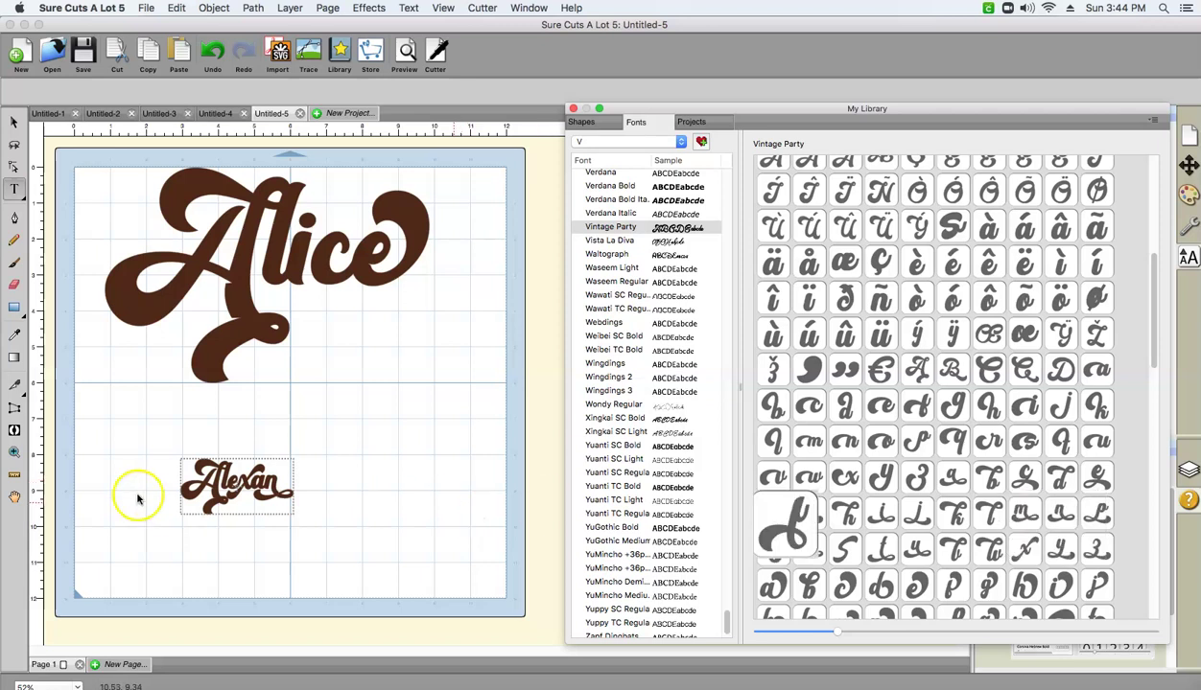
pyautogui.click(281, 487)
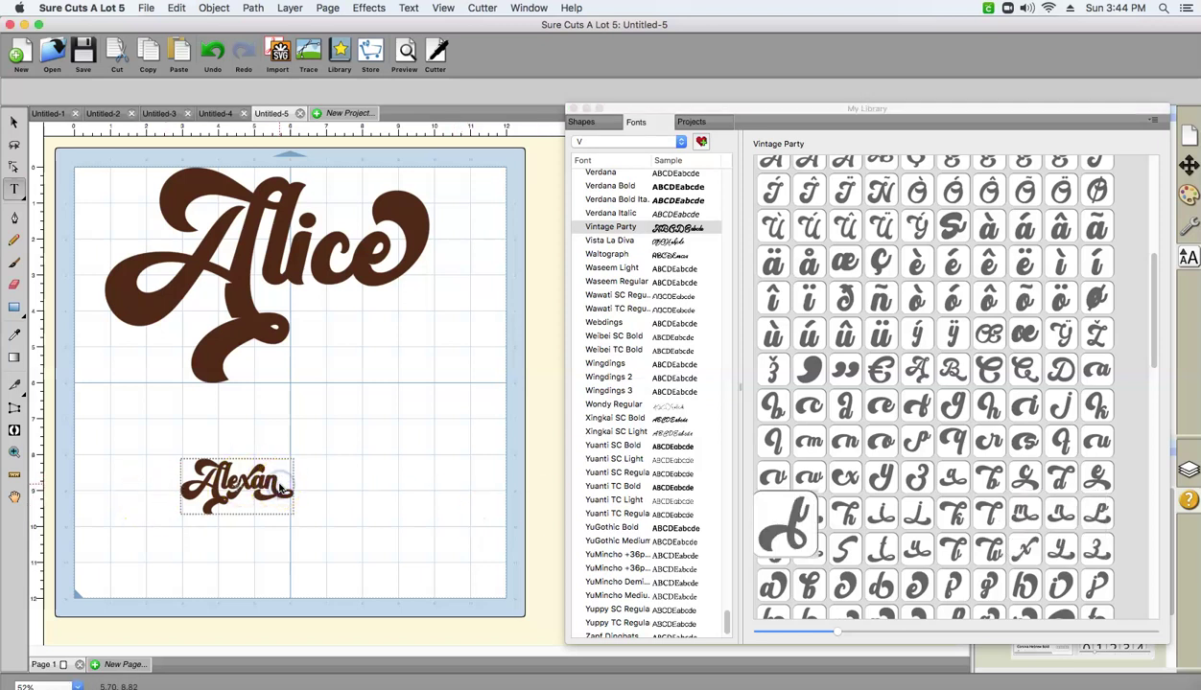
pyautogui.write('d')
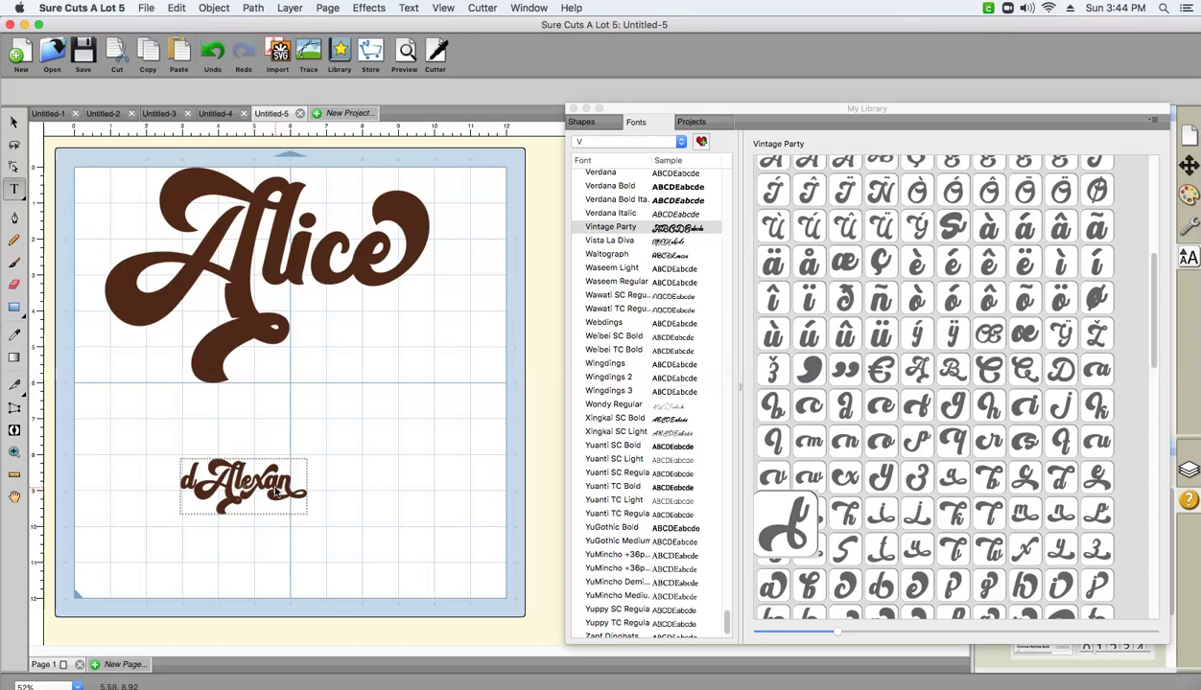
pyautogui.click(193, 480)
pyautogui.press('BackSpace')
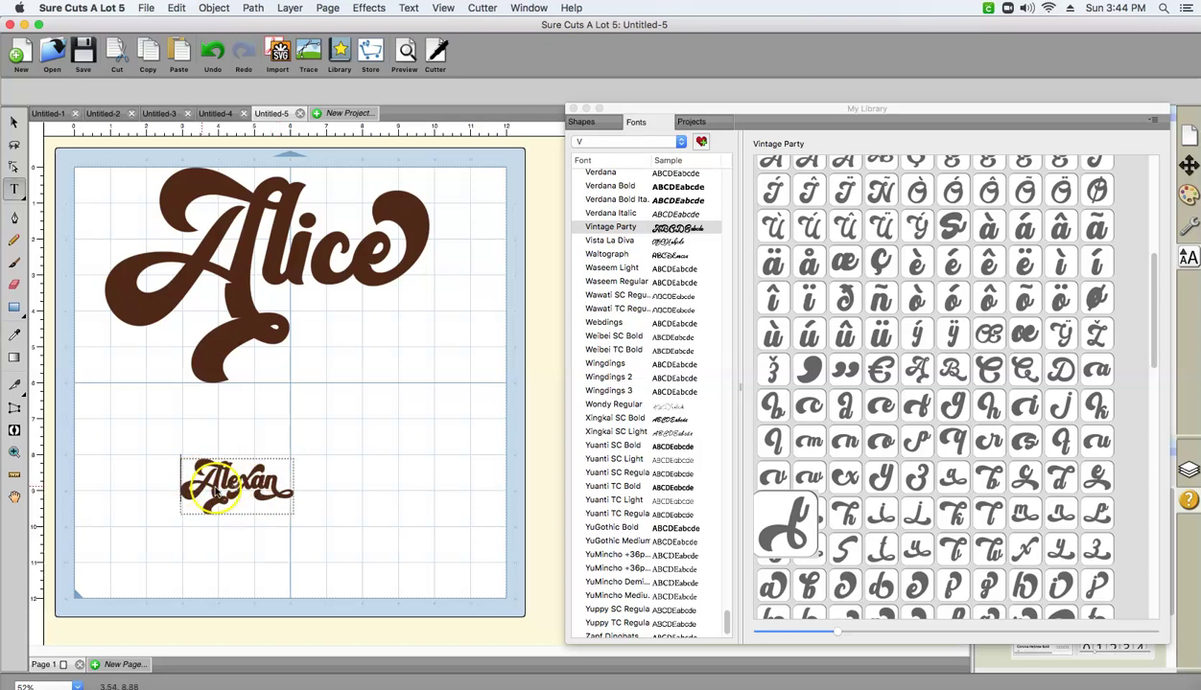
# Step: Type the remaining letters at the end of Alexan so the word reads Alexandri
pyautogui.click(283, 490)
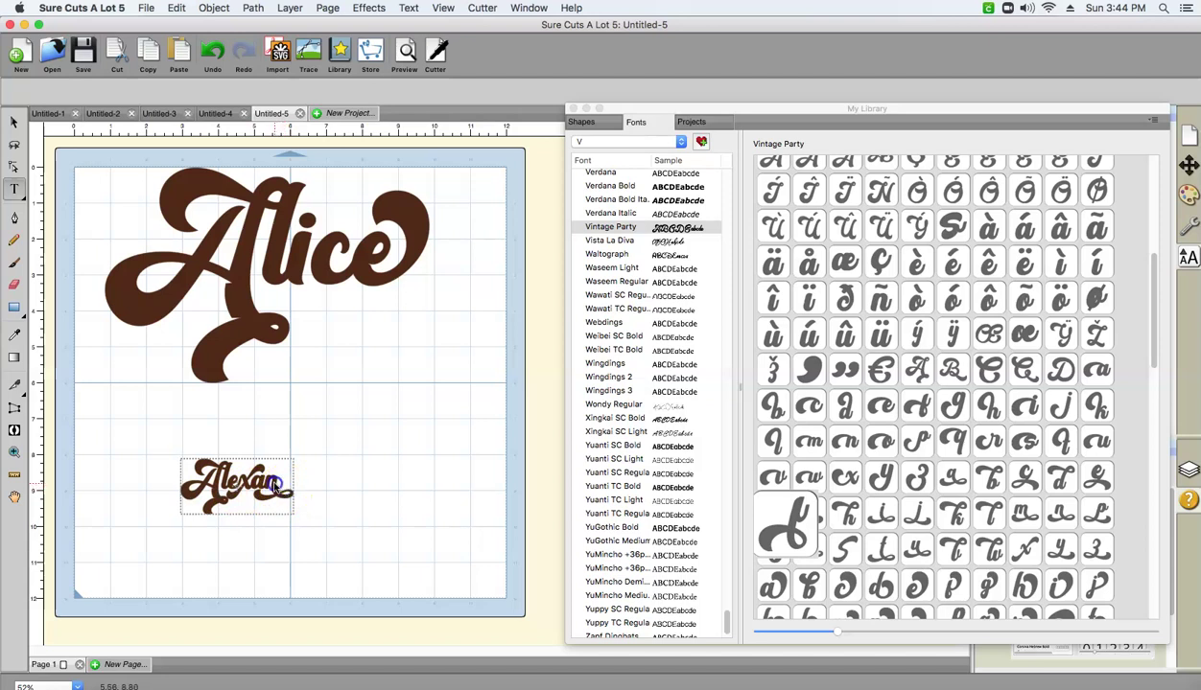
pyautogui.doubleClick(283, 490)
pyautogui.click(285, 491)
pyautogui.write('d')
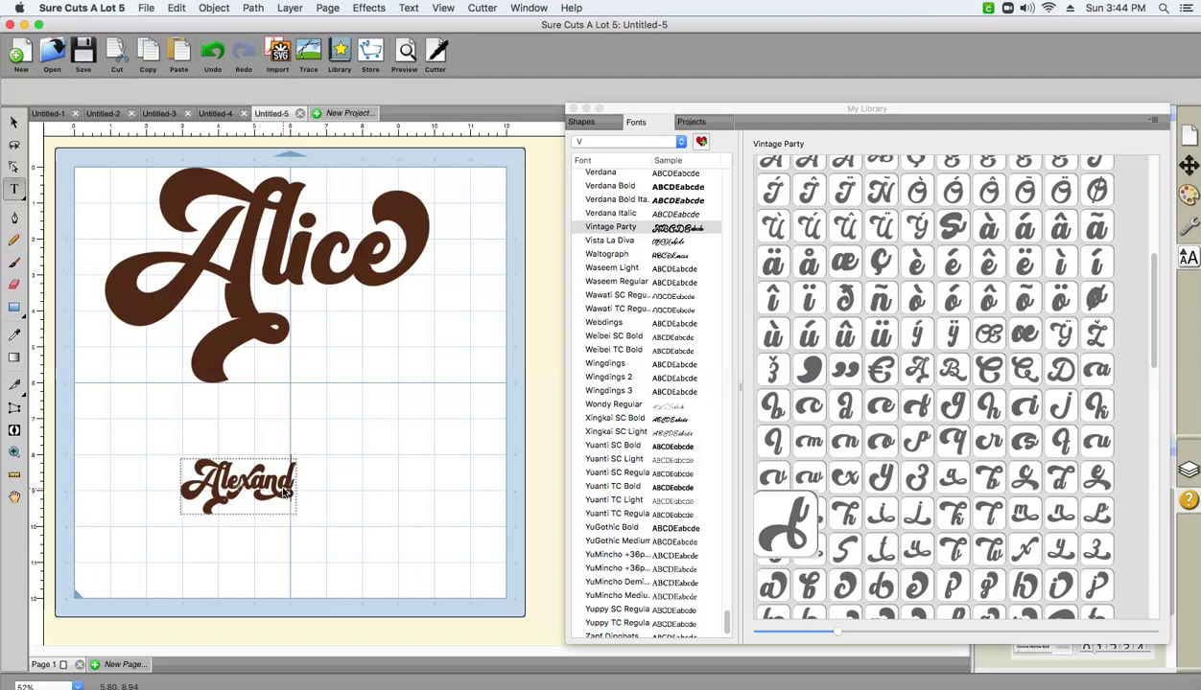
pyautogui.write('r')
pyautogui.press('BackSpace')
pyautogui.write('ri')
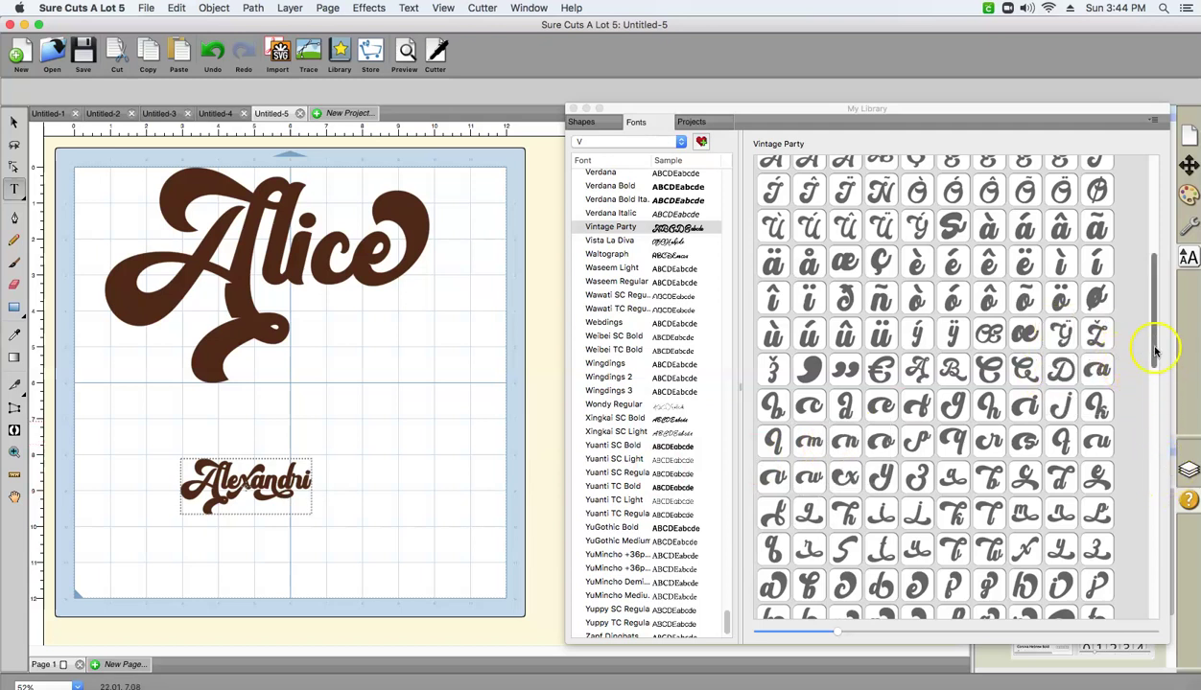
# Step: Find the Vintage Party swash a glyph and add it to complete Alexandria
pyautogui.scroll(-2, 1131, 345)
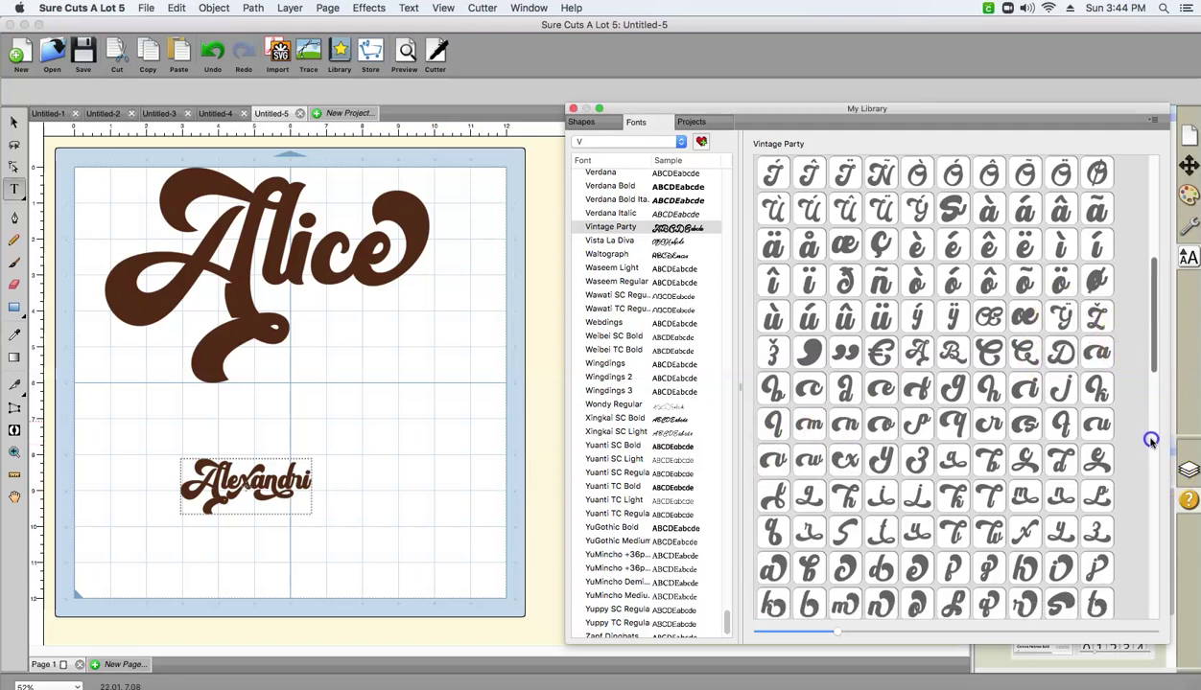
pyautogui.scroll(-10, 1150, 441)
pyautogui.scroll(-1, 1150, 461)
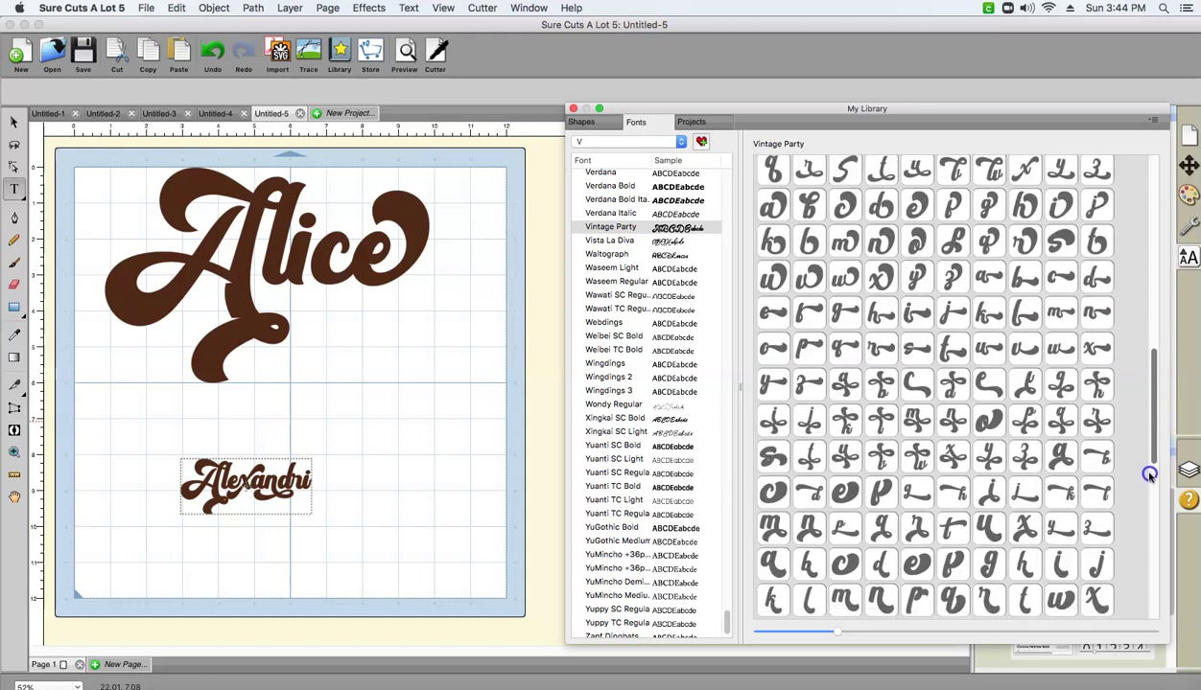
pyautogui.scroll(-10, 1150, 496)
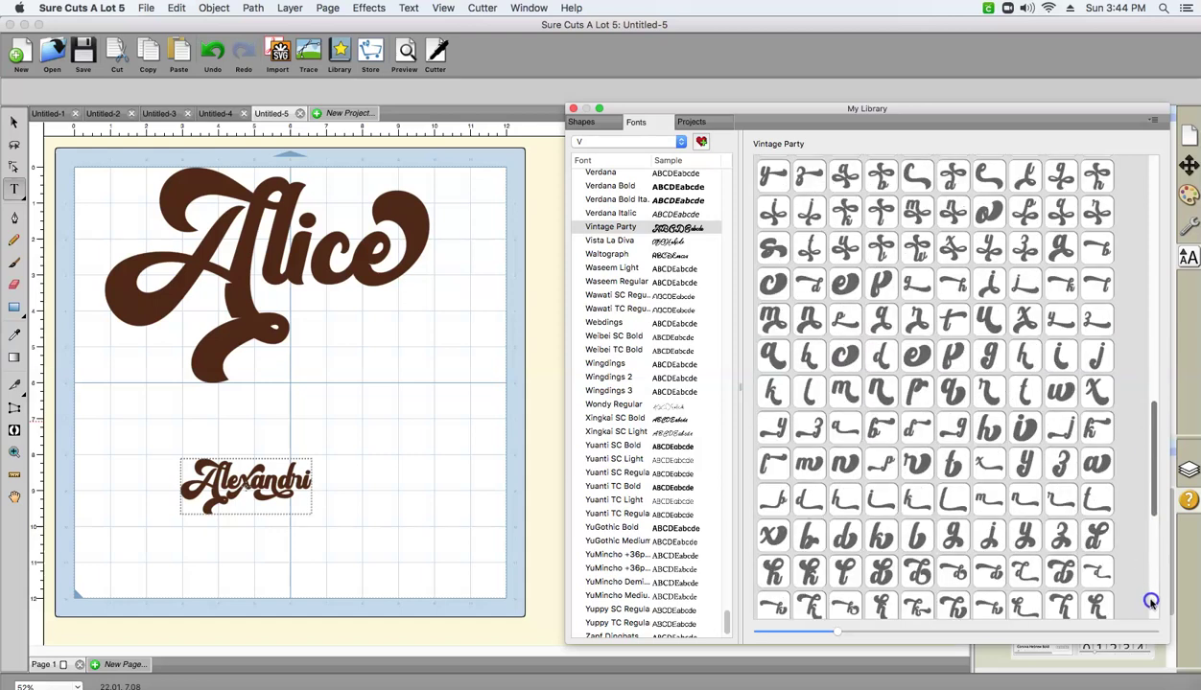
pyautogui.scroll(-4, 1150, 620)
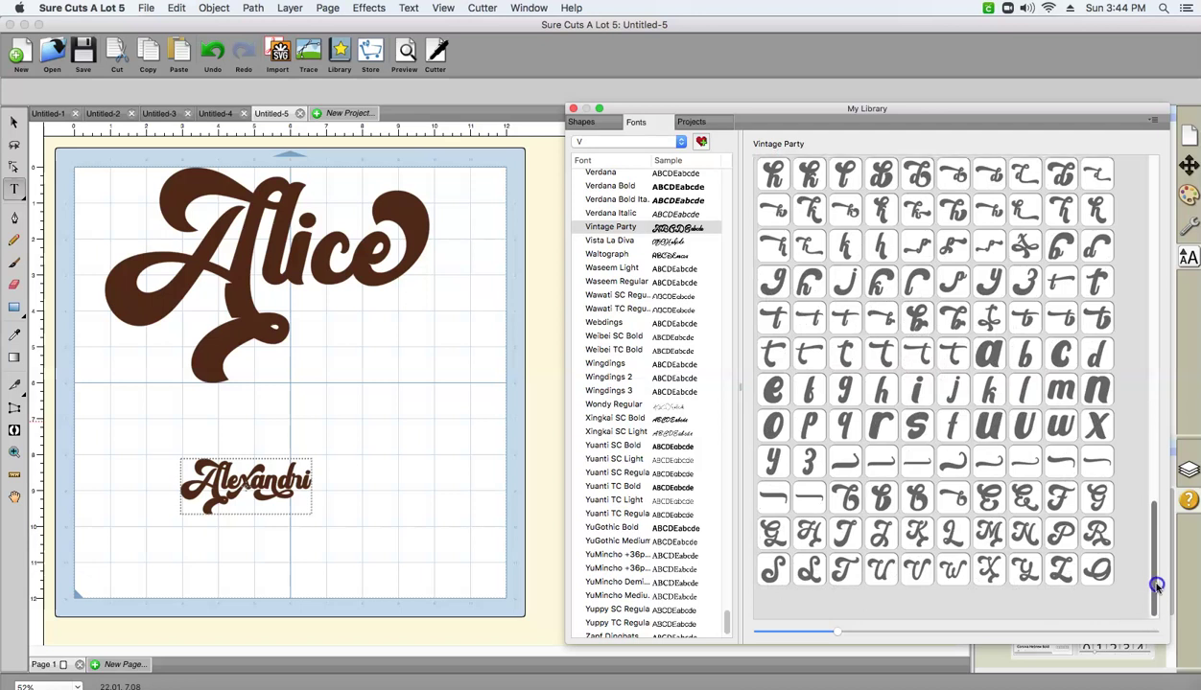
pyautogui.scroll(1, 1158, 576)
pyautogui.scroll(5, 1157, 572)
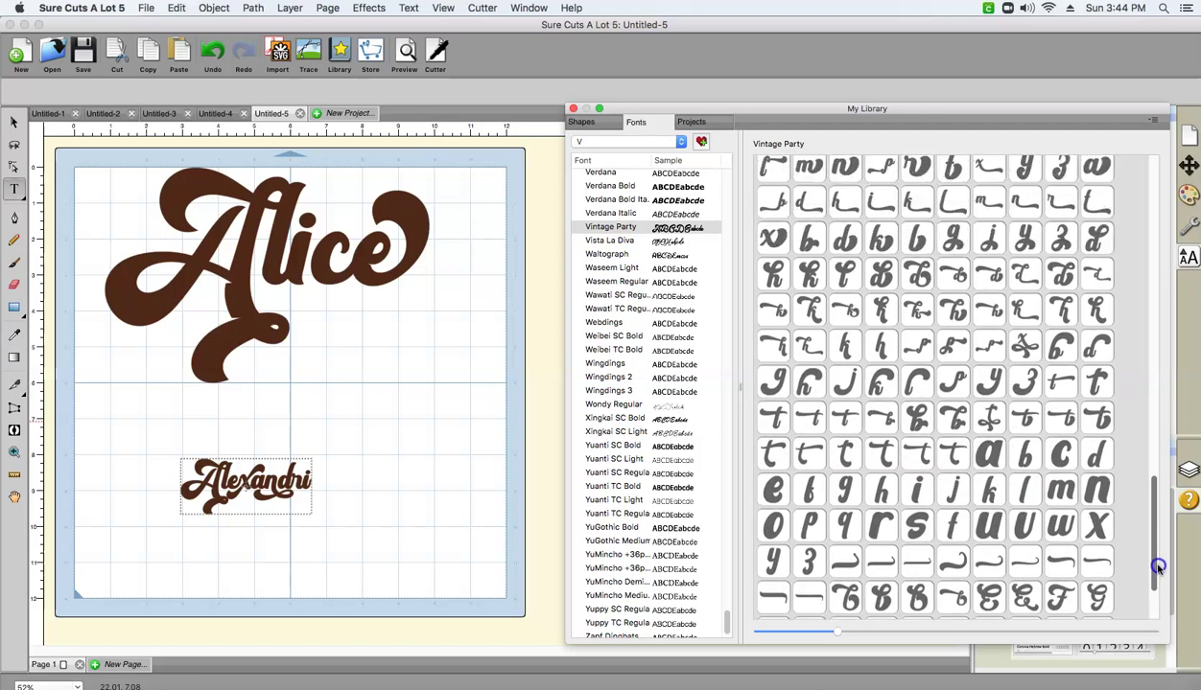
pyautogui.scroll(2, 1159, 556)
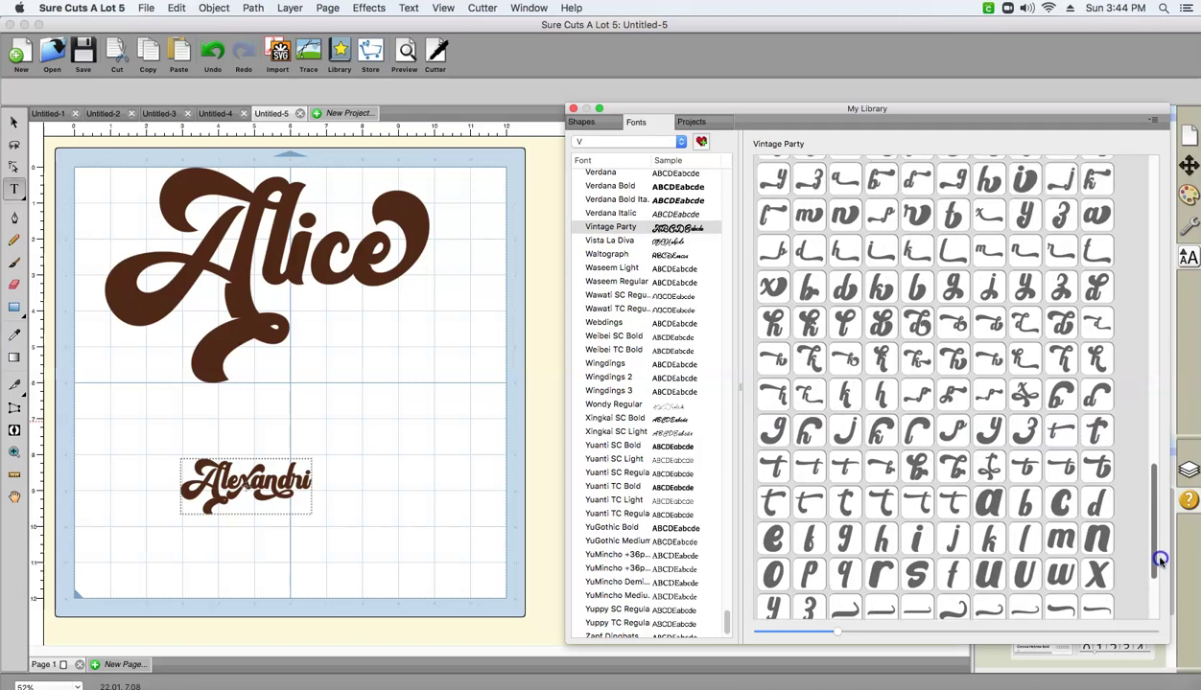
pyautogui.scroll(6, 1159, 538)
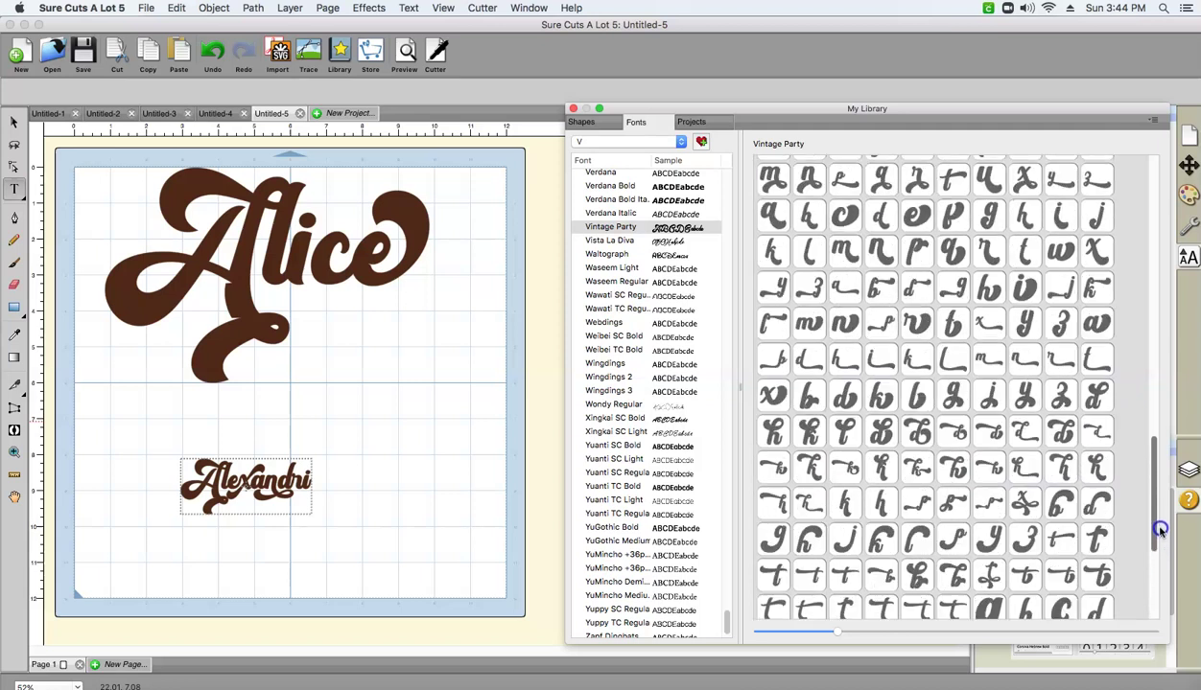
pyautogui.moveTo(803, 384)
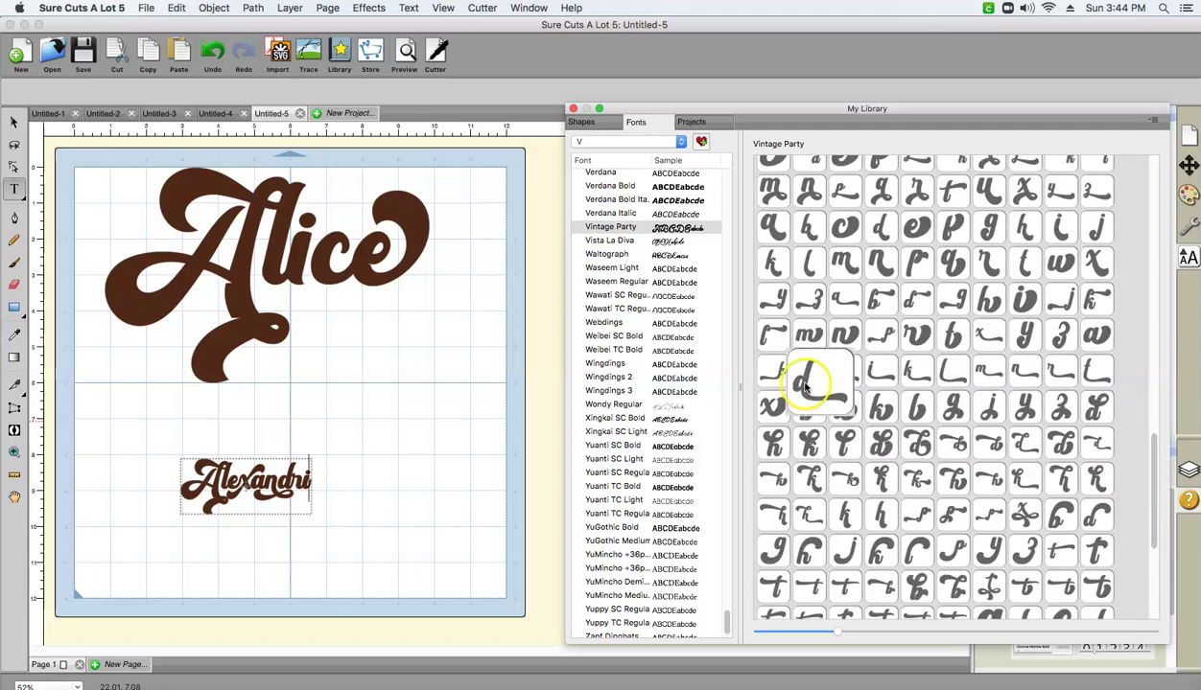
pyautogui.doubleClick(837, 305)
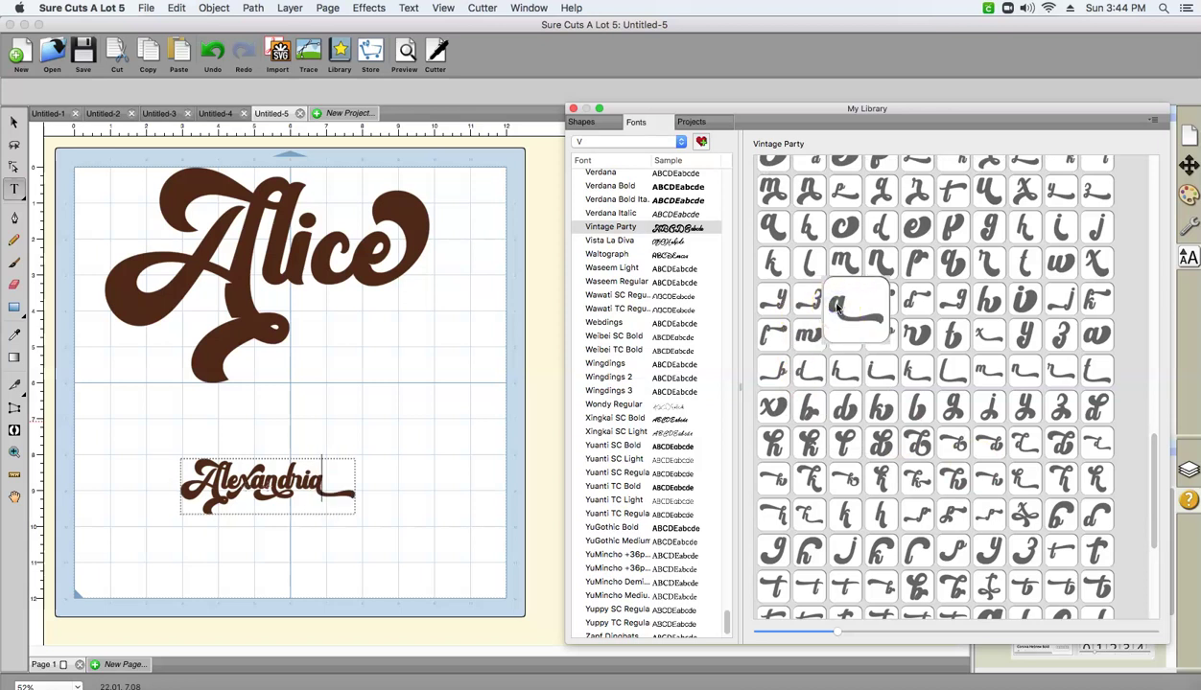
# Step: Select the Alexandria text and place the caret inside it for editing
pyautogui.click(352, 489)
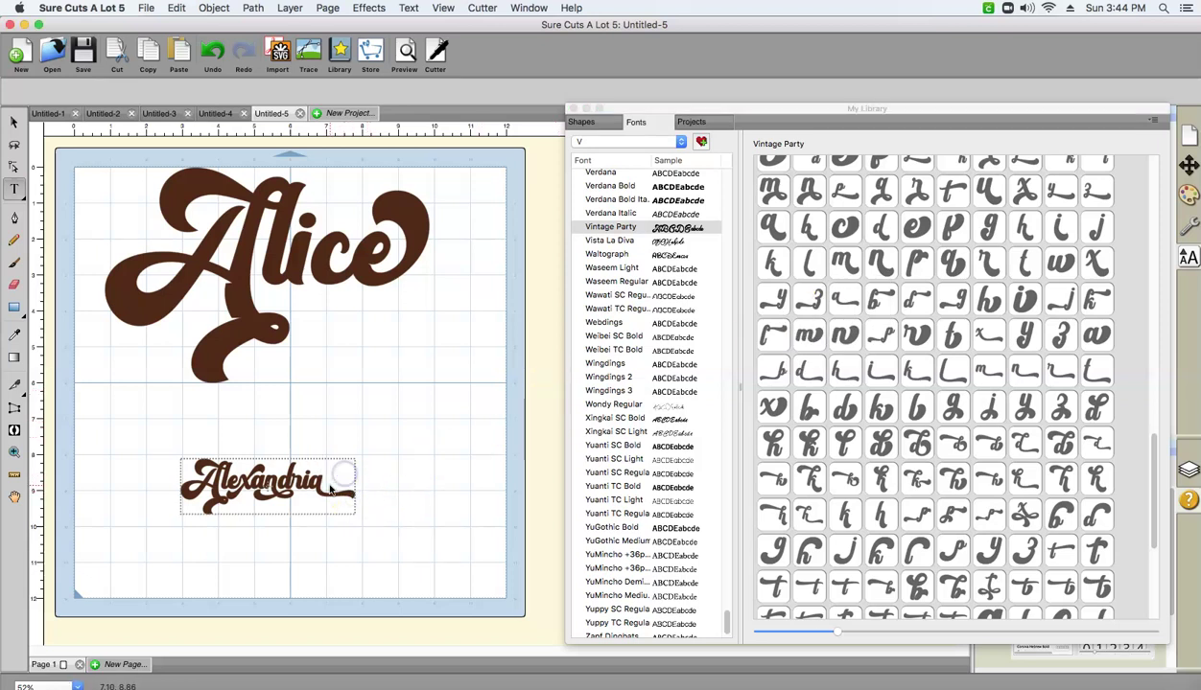
pyautogui.doubleClick(331, 494)
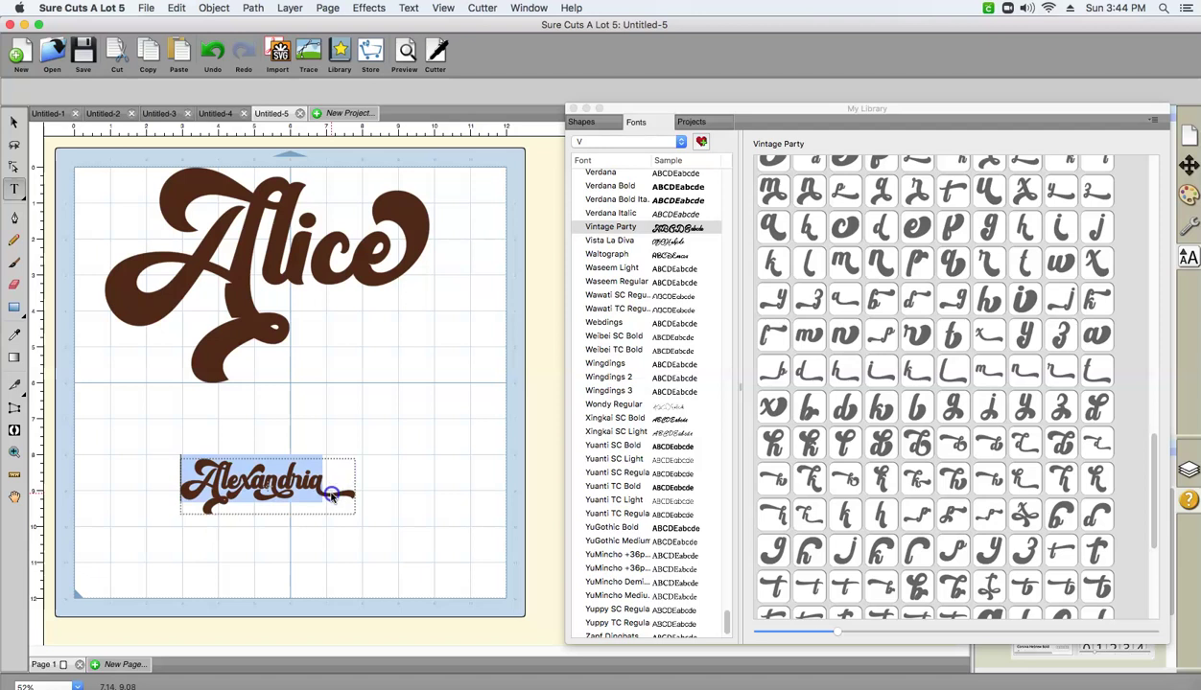
pyautogui.click(320, 497)
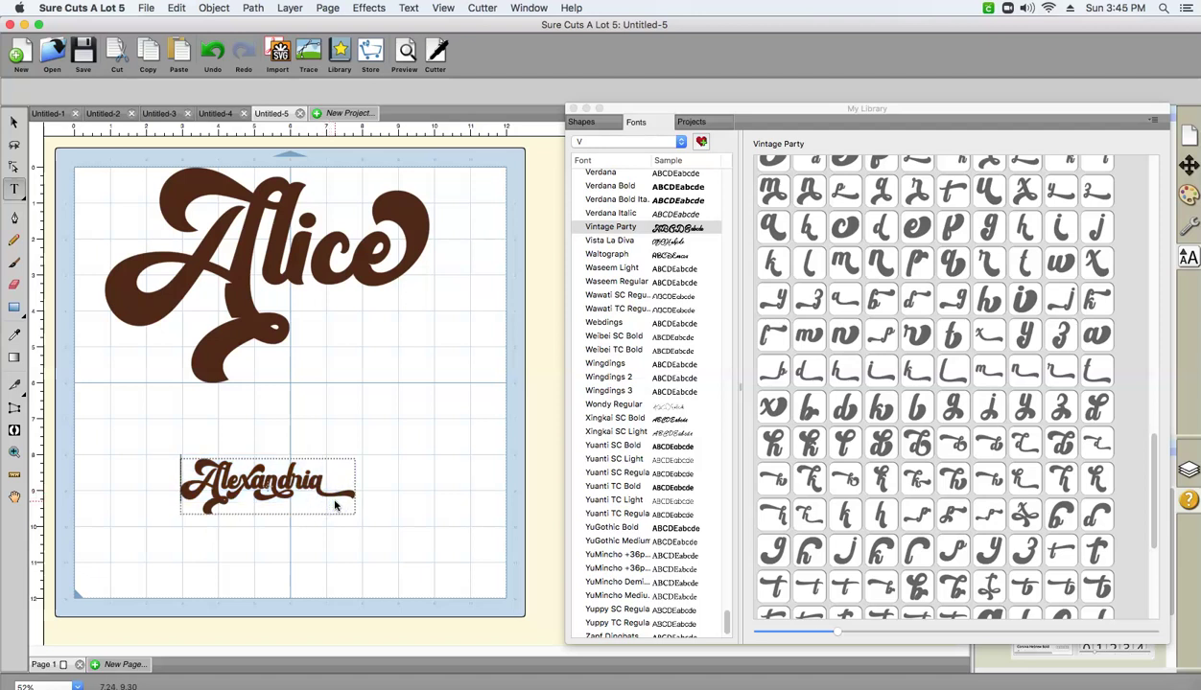
pyautogui.doubleClick(335, 505)
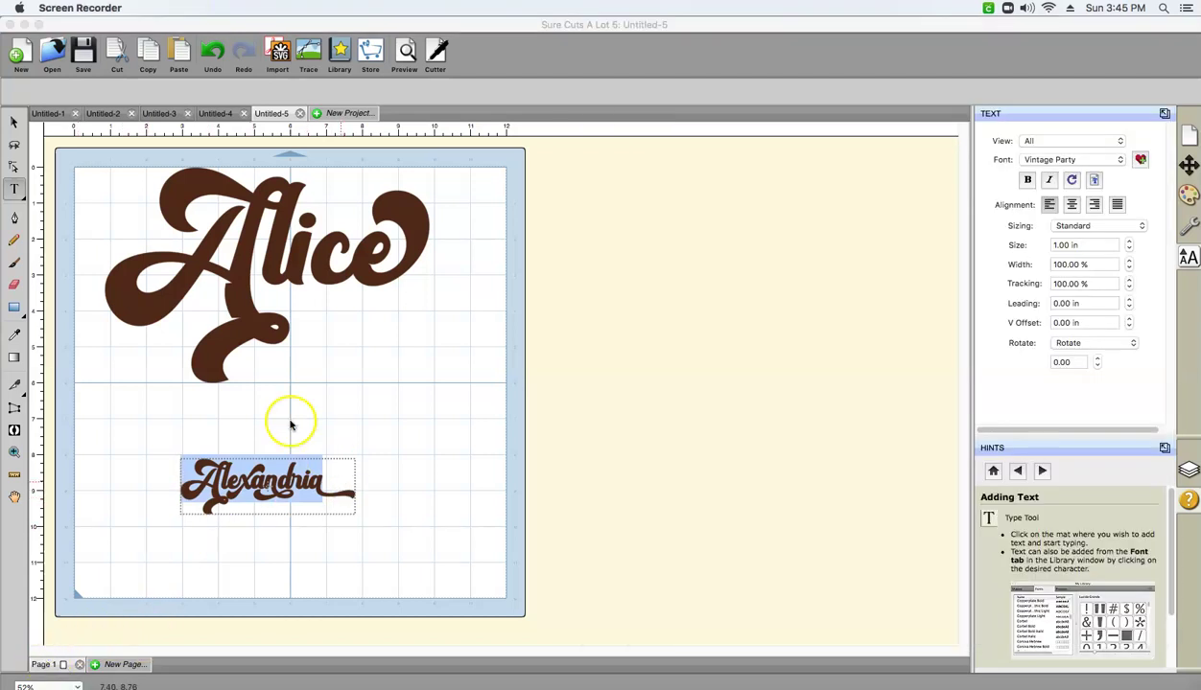
# Step: Bring Sure Cuts A Lot forward and put the caret within Alexandria
pyautogui.click(346, 484)
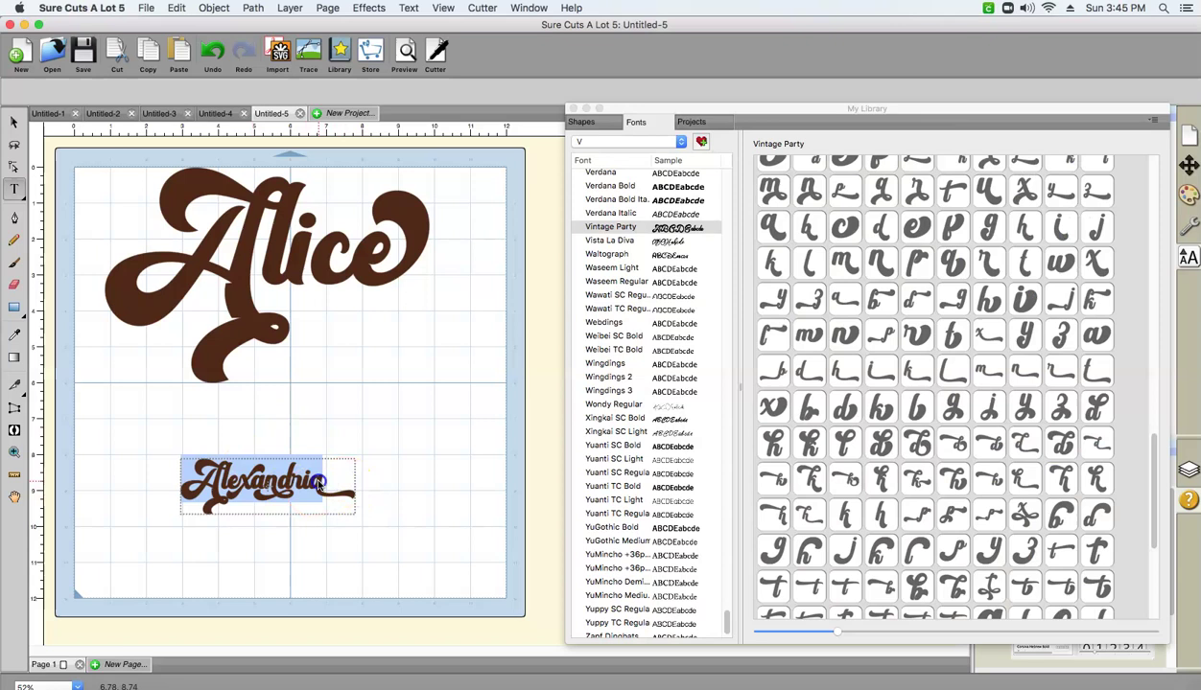
pyautogui.click(321, 485)
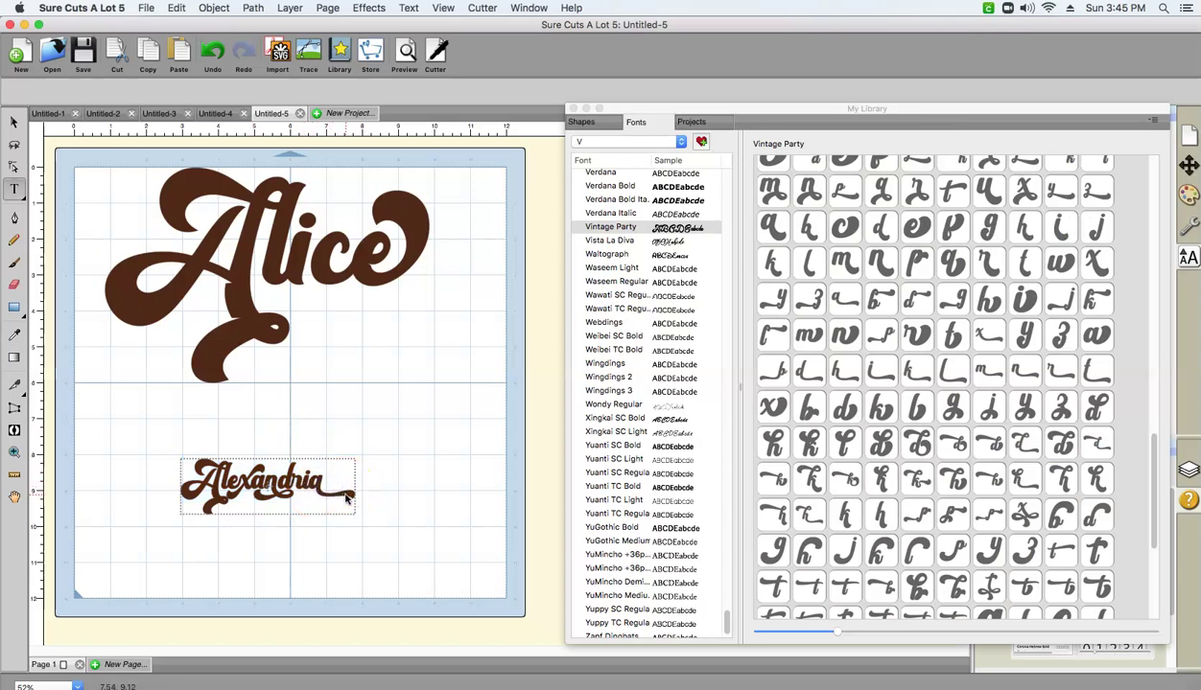
pyautogui.doubleClick(320, 493)
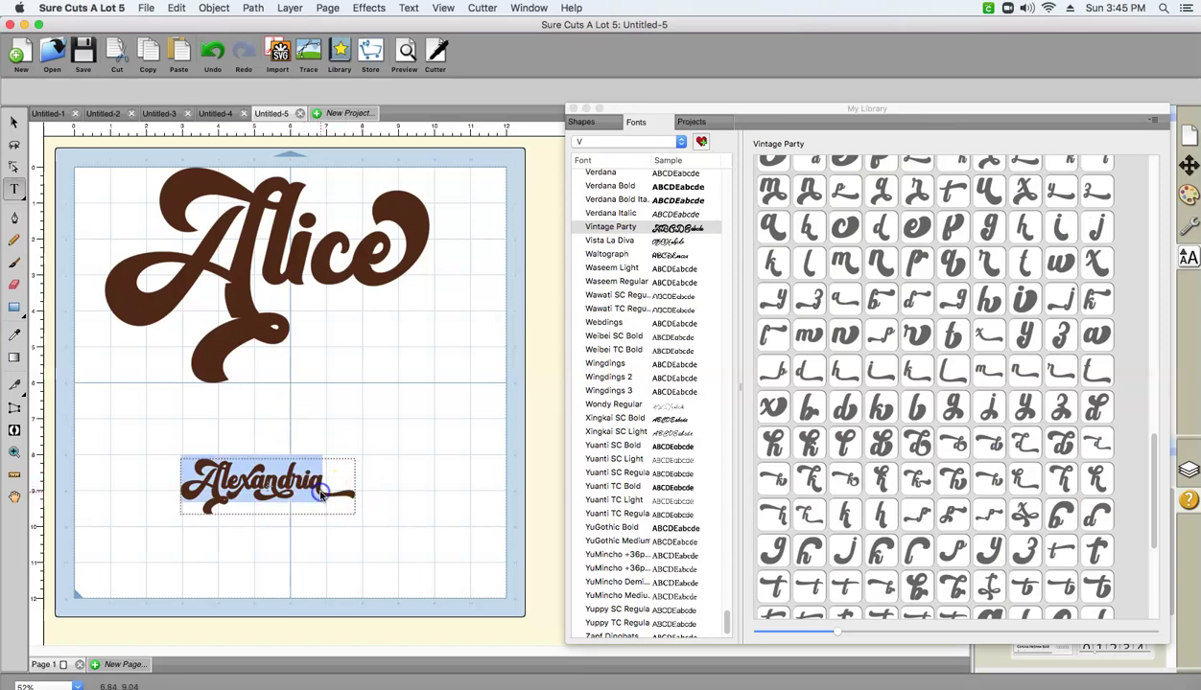
pyautogui.click(315, 498)
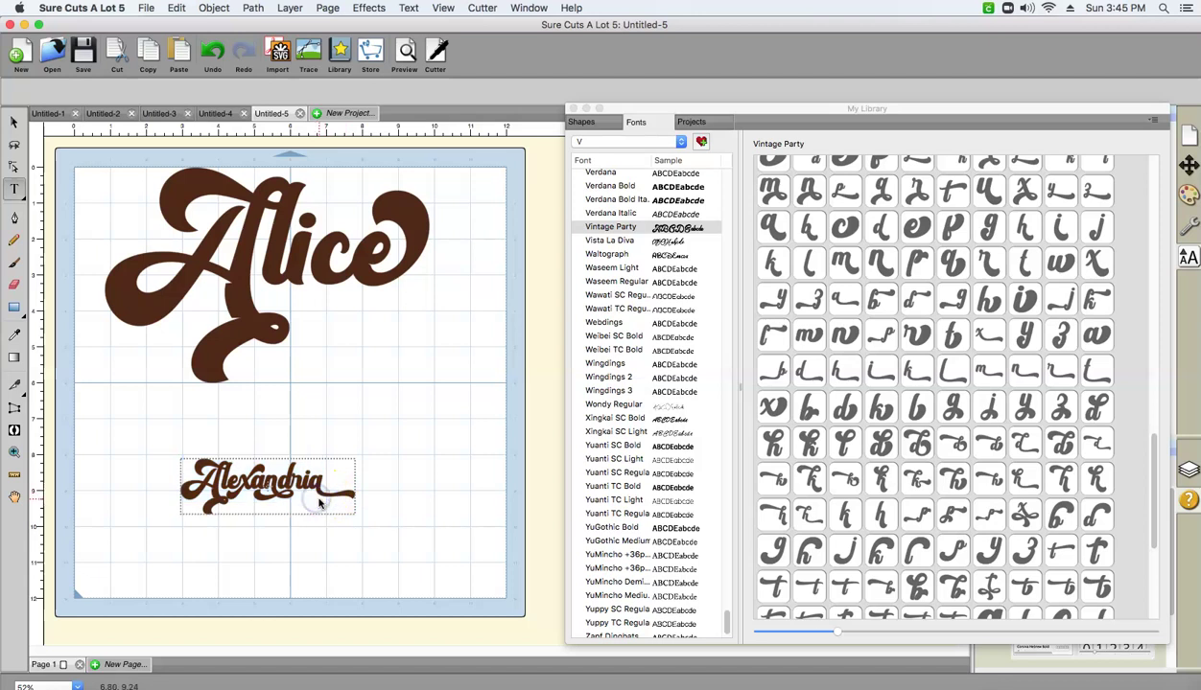
# Step: Undo repeatedly until the word reads Alexandri, with the caret at its end
pyautogui.click(213, 55)
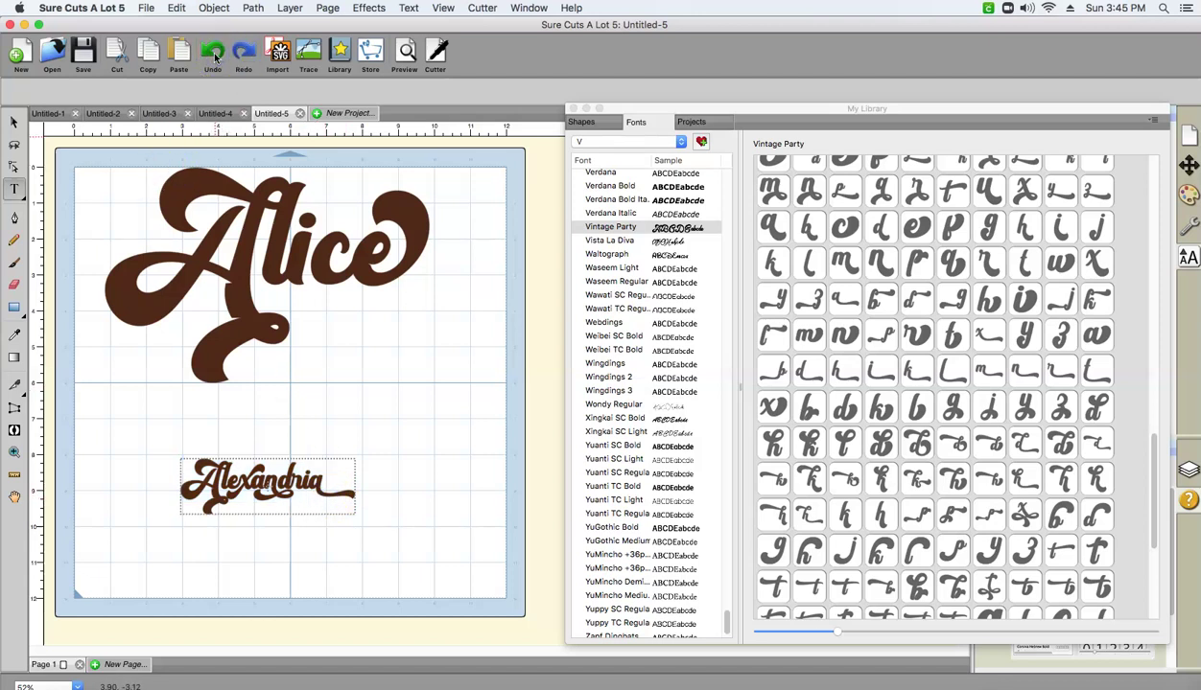
pyautogui.click(215, 56)
pyautogui.click(215, 56)
pyautogui.click(215, 55)
pyautogui.click(746, 327)
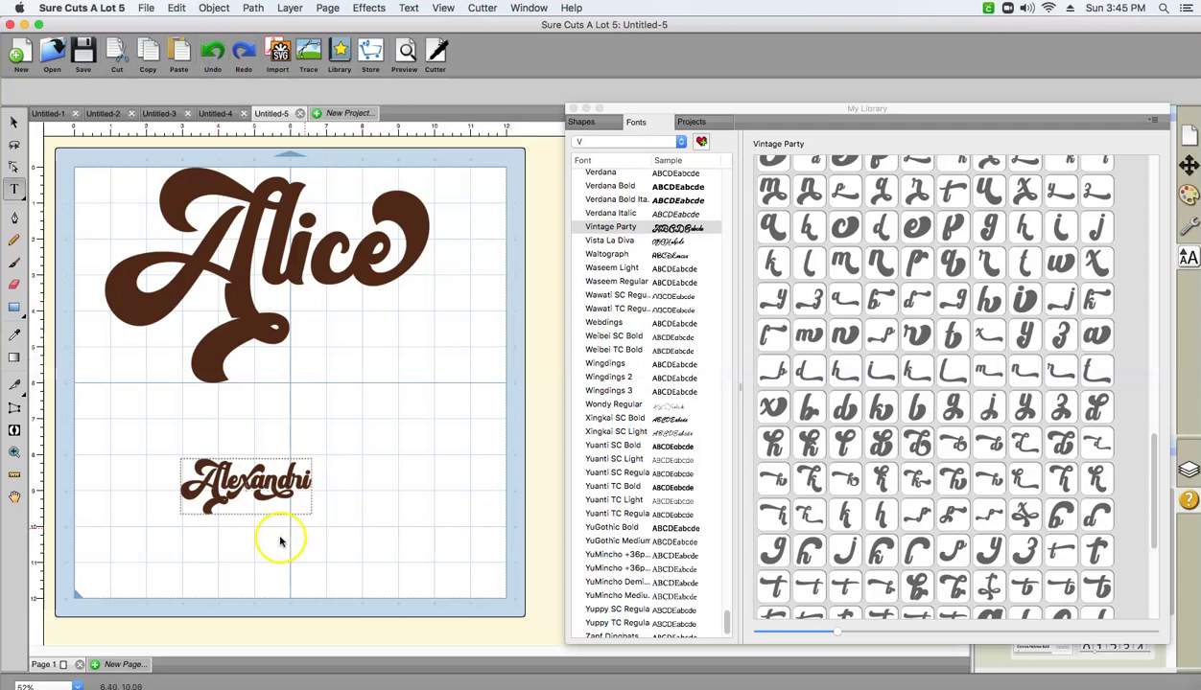
pyautogui.click(308, 491)
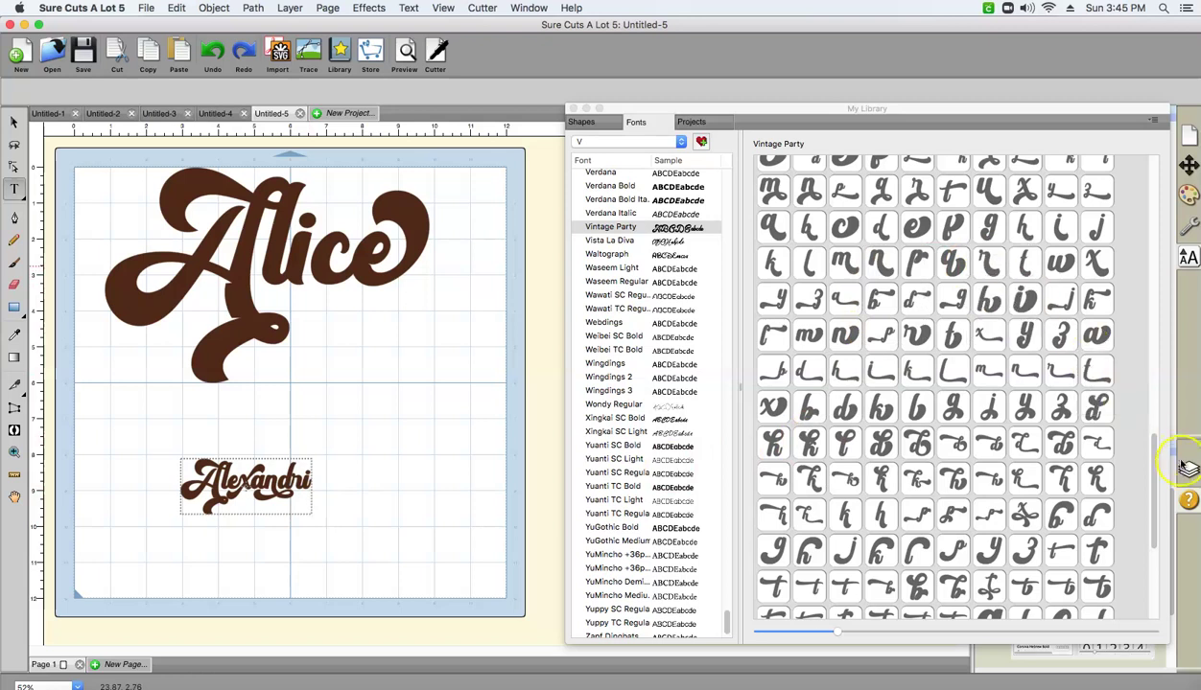
pyautogui.click(1155, 453)
# Step: Append an alternate Vintage Party swash a glyph so the word reads Alexandria again
pyautogui.moveTo(1156, 449); pyautogui.dragTo(1118, 315)
pyautogui.scroll(-1, 982, 505)
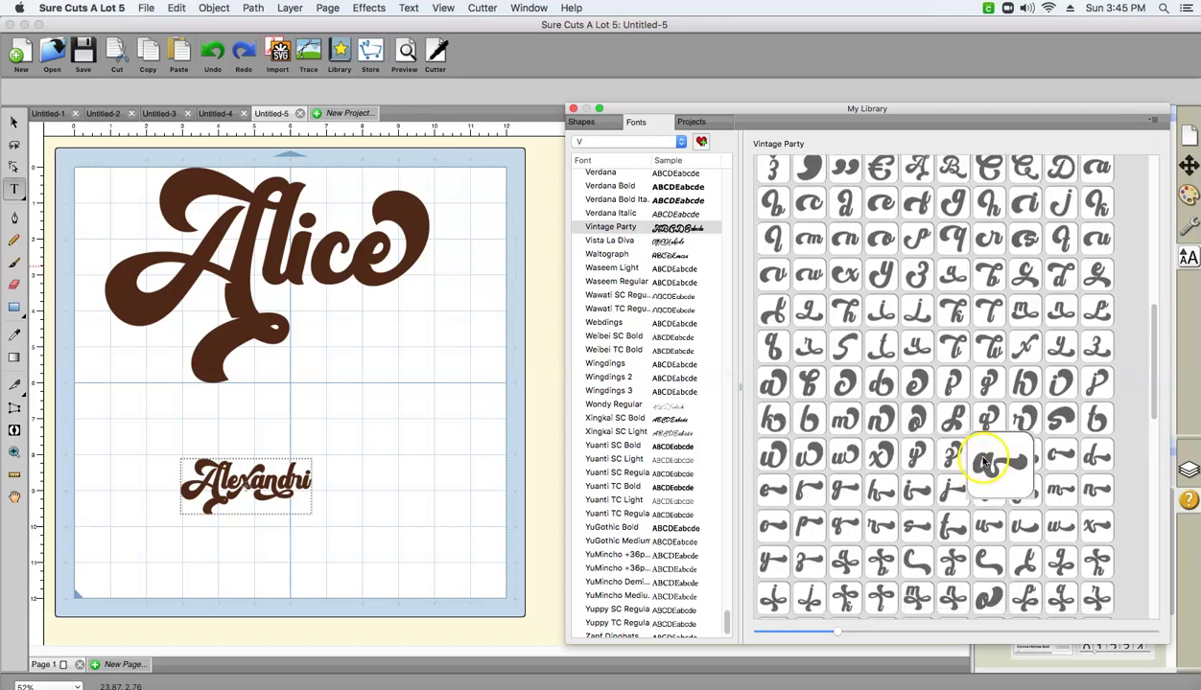
pyautogui.doubleClick(983, 461)
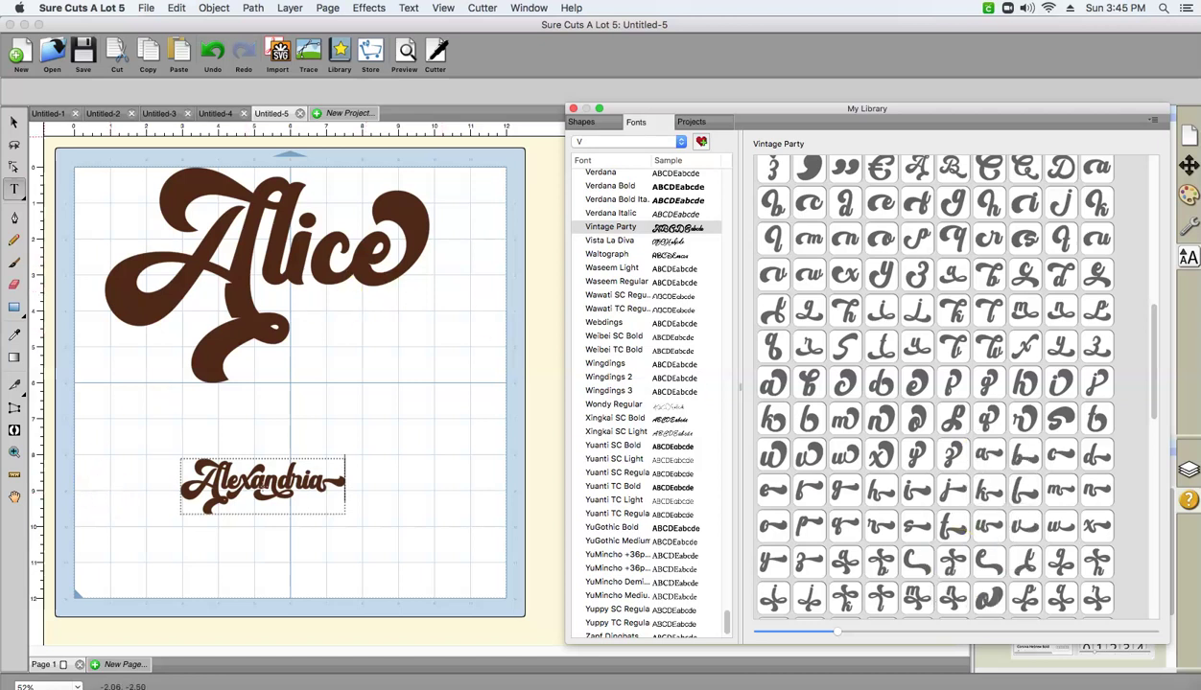
pyautogui.click(13, 121)
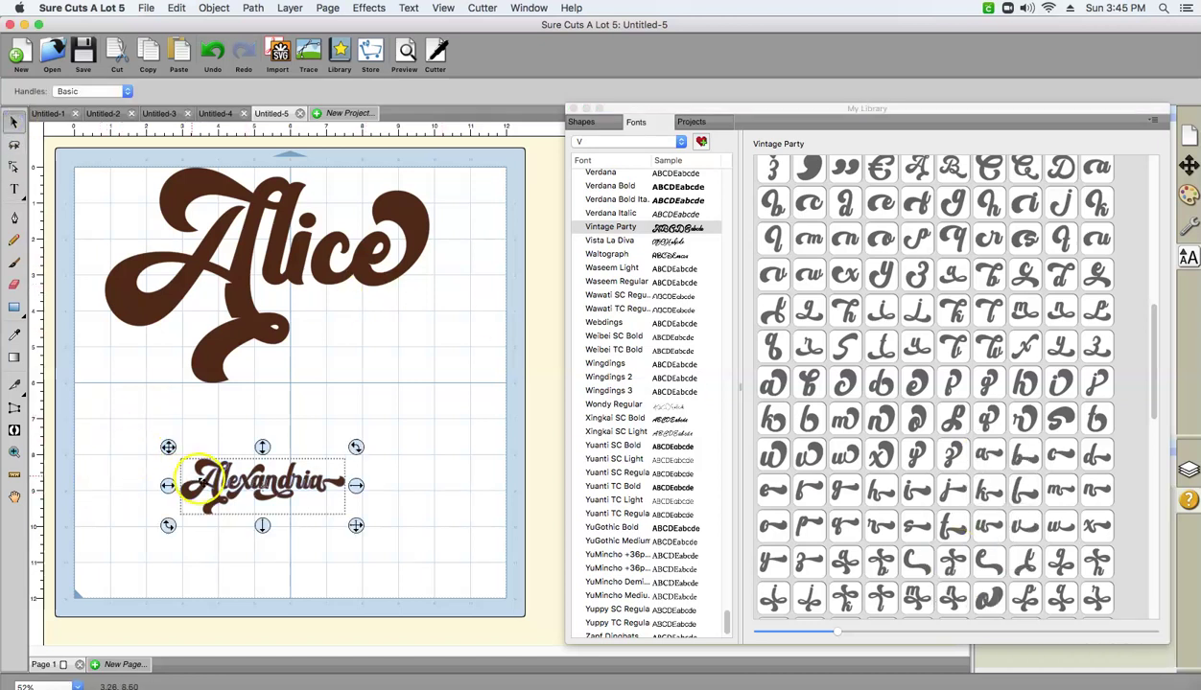
# Step: Move Alexandria up beneath Alice and scale it to span nearly the whole mat width
pyautogui.click(204, 486)
pyautogui.moveTo(203, 487); pyautogui.dragTo(117, 424)
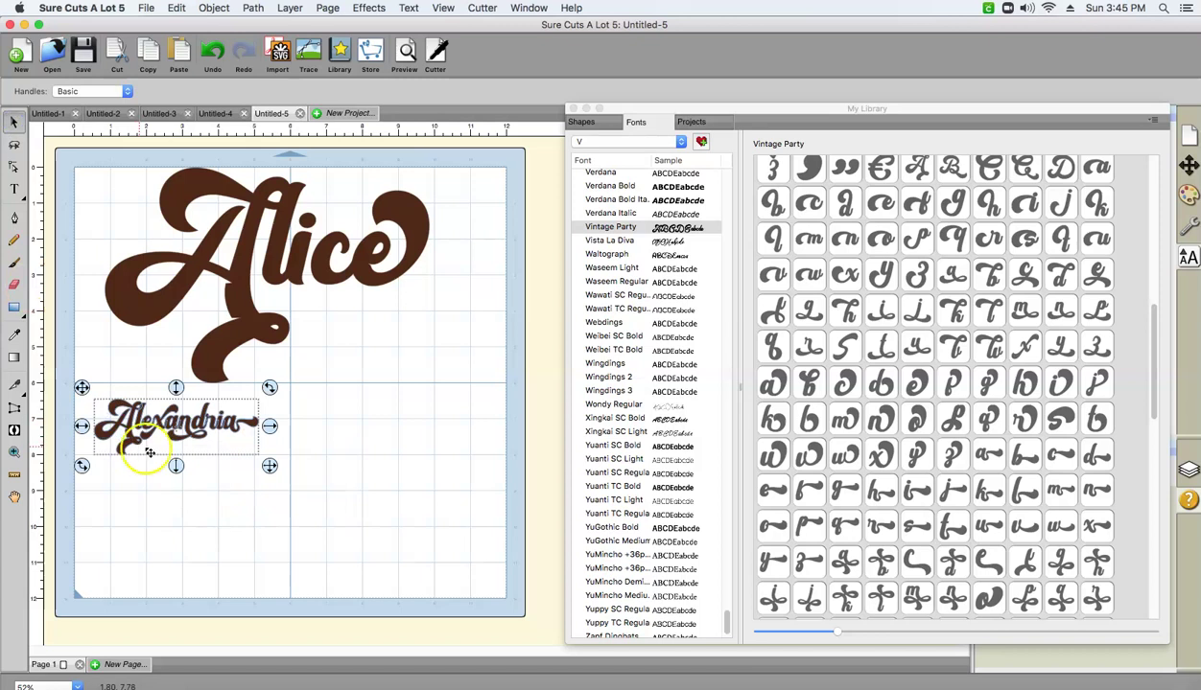
pyautogui.moveTo(270, 467); pyautogui.dragTo(488, 606)
pyautogui.click(326, 658)
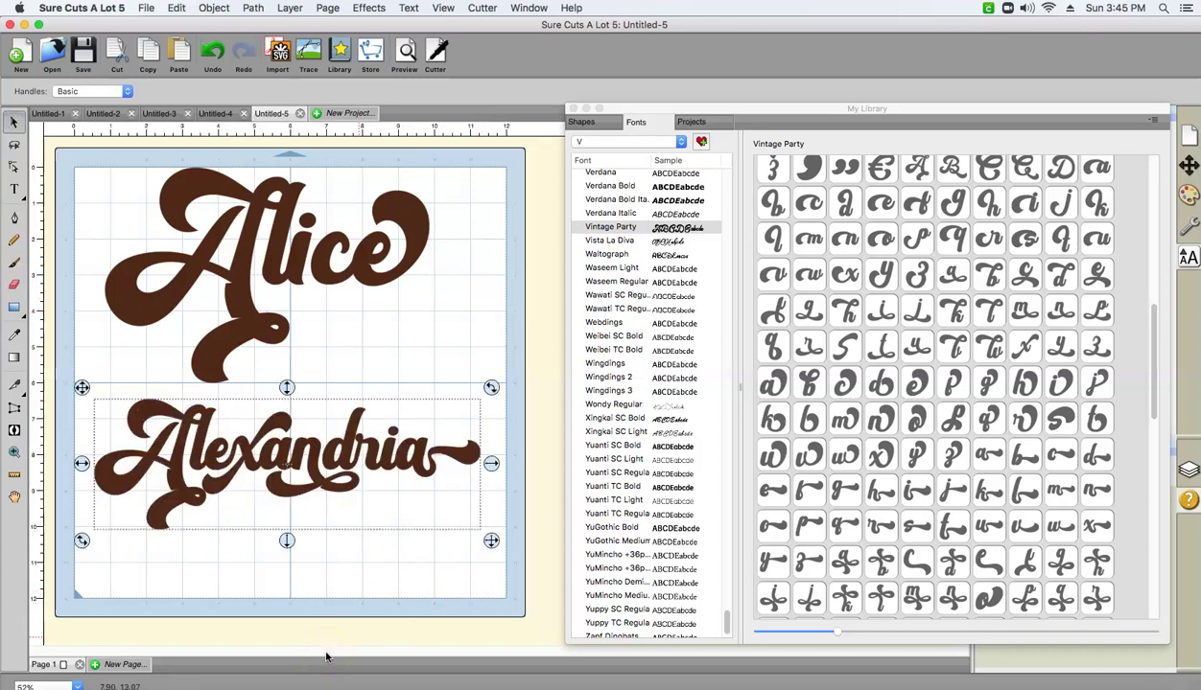
pyautogui.click(303, 542)
pyautogui.moveTo(76, 144); pyautogui.dragTo(496, 408)
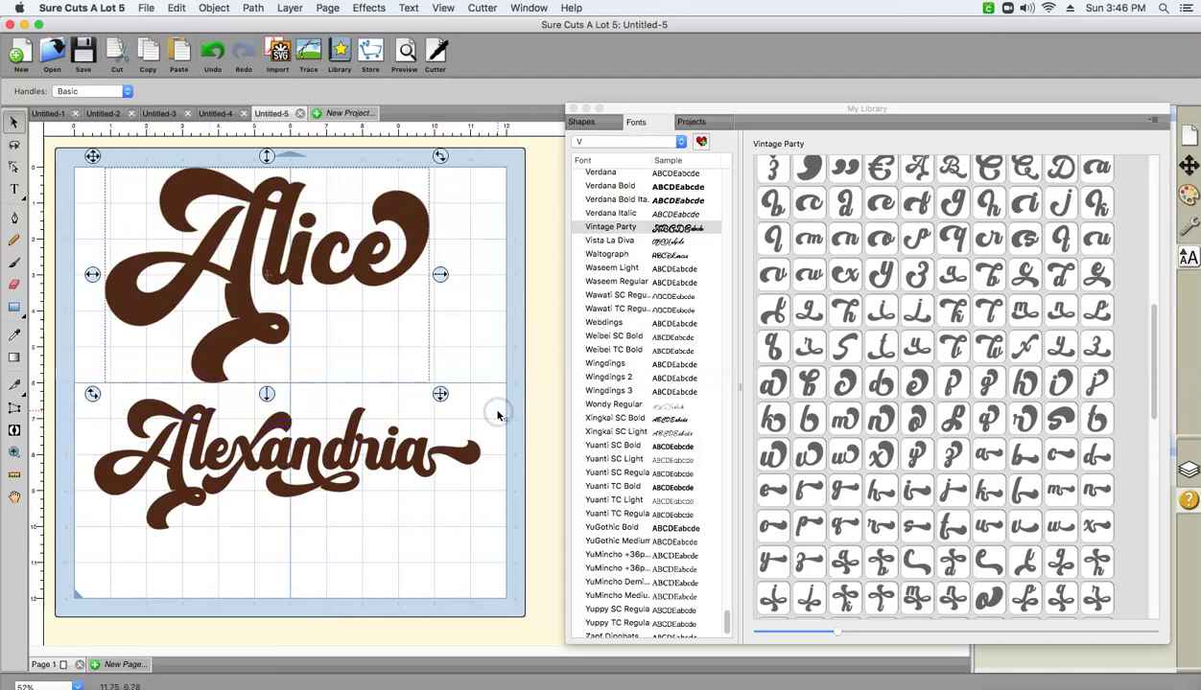
# Step: Delete Alice and move Alexandria up to the top of the mat
pyautogui.press('Delete')
pyautogui.moveTo(63, 368); pyautogui.dragTo(507, 566)
pyautogui.moveTo(367, 447); pyautogui.dragTo(372, 255)
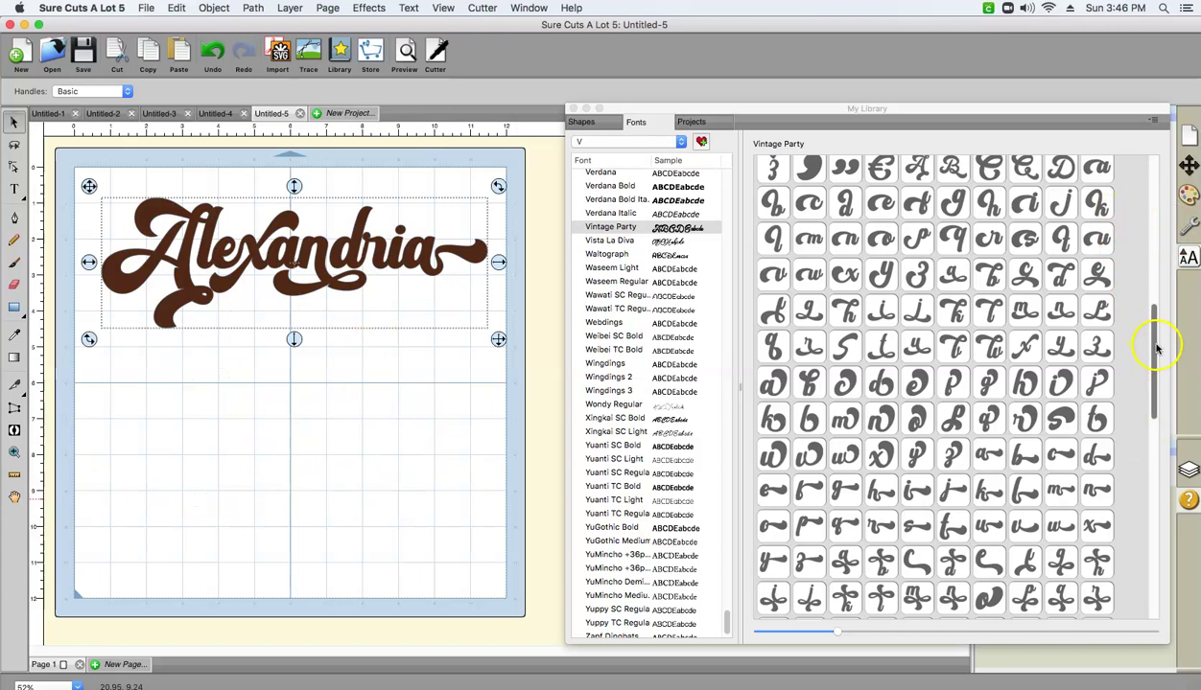
# Step: Try a leading swash glyph on Alexandria from the library, then undo it
pyautogui.scroll(-2, 1155, 403)
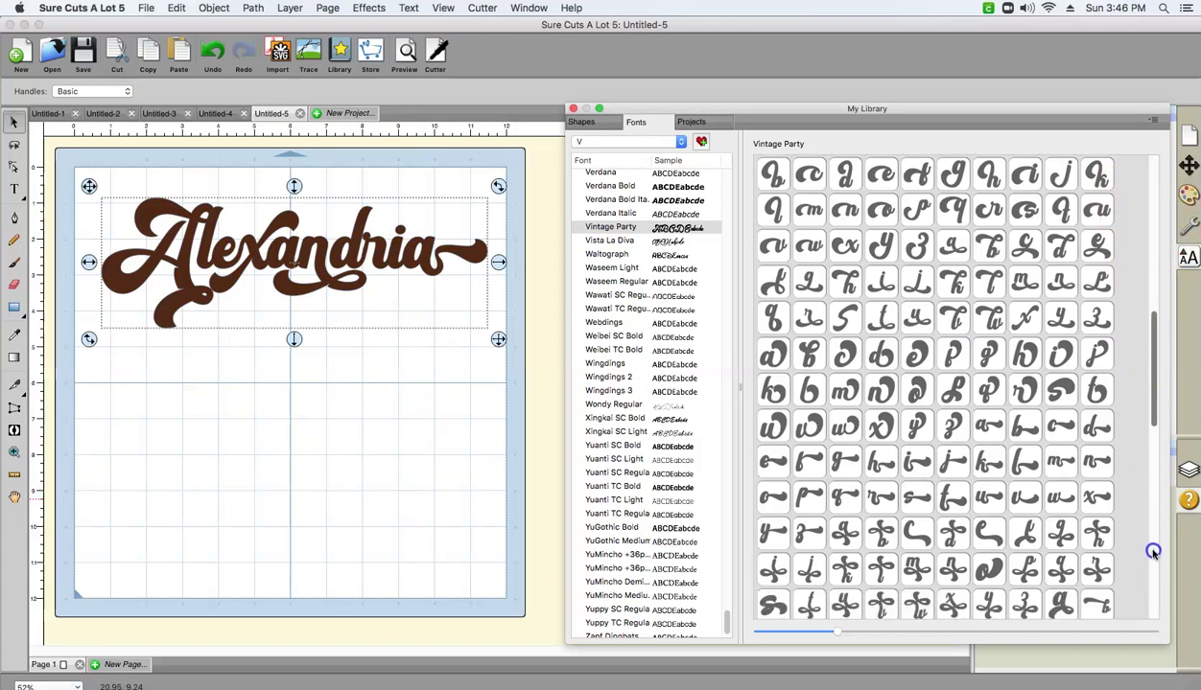
pyautogui.scroll(-8, 1152, 576)
pyautogui.scroll(-8, 1151, 609)
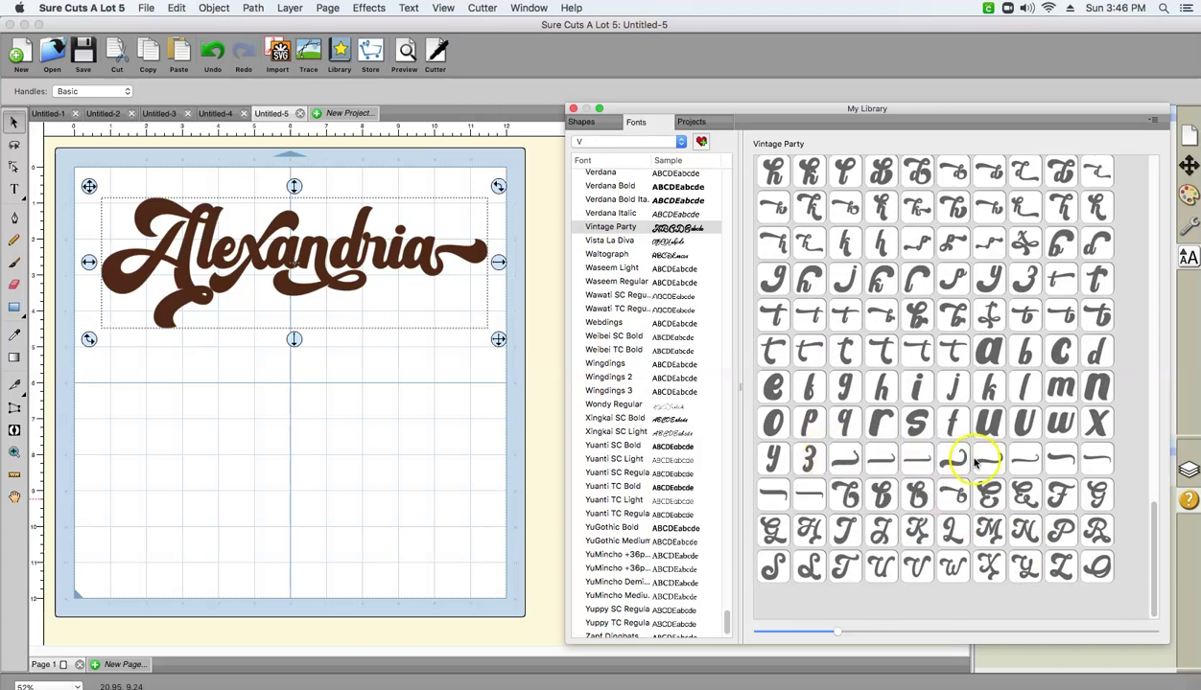
pyautogui.moveTo(1099, 461)
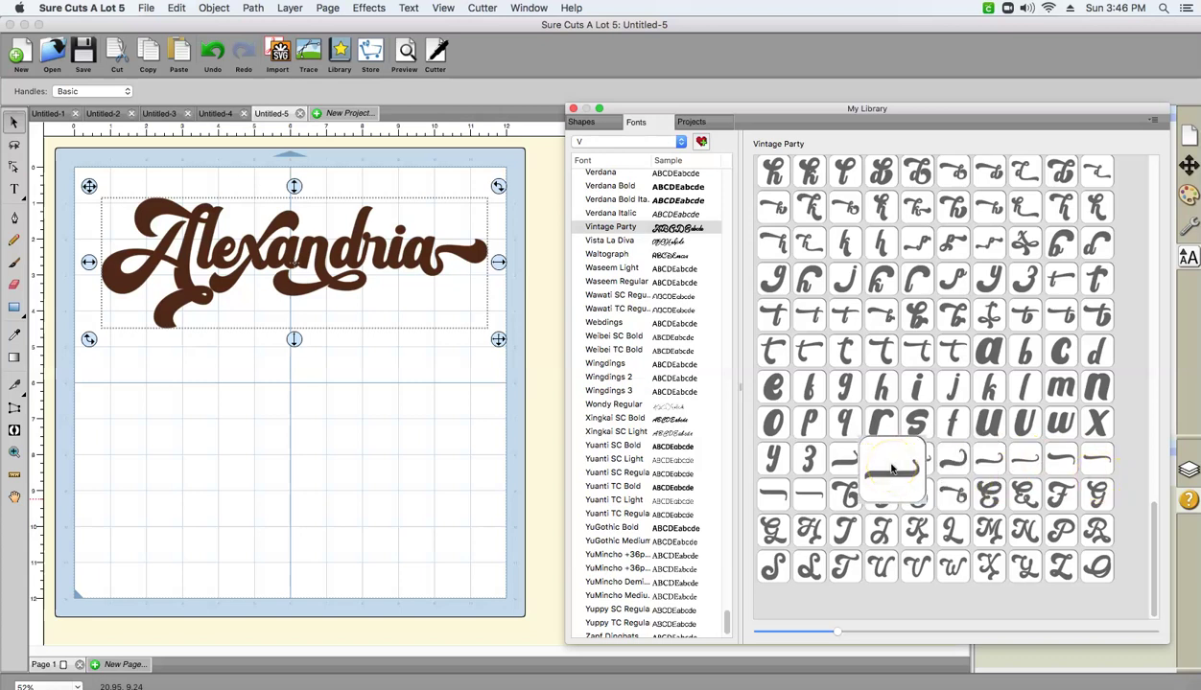
pyautogui.click(954, 457)
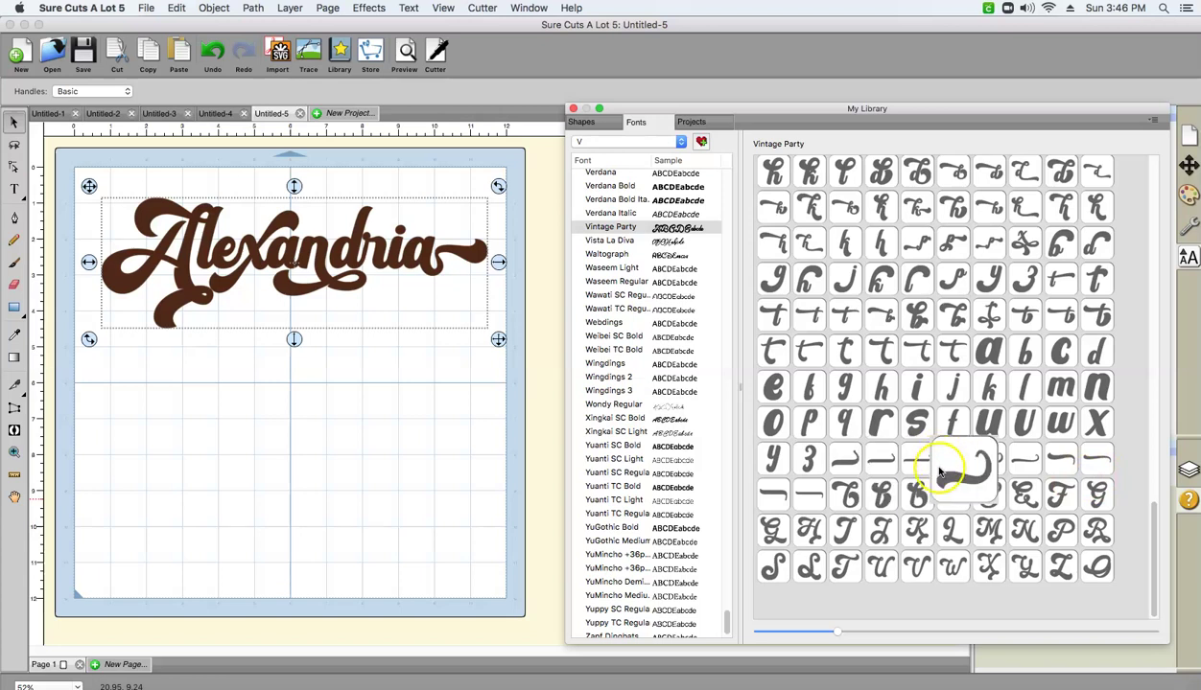
pyautogui.click(881, 473)
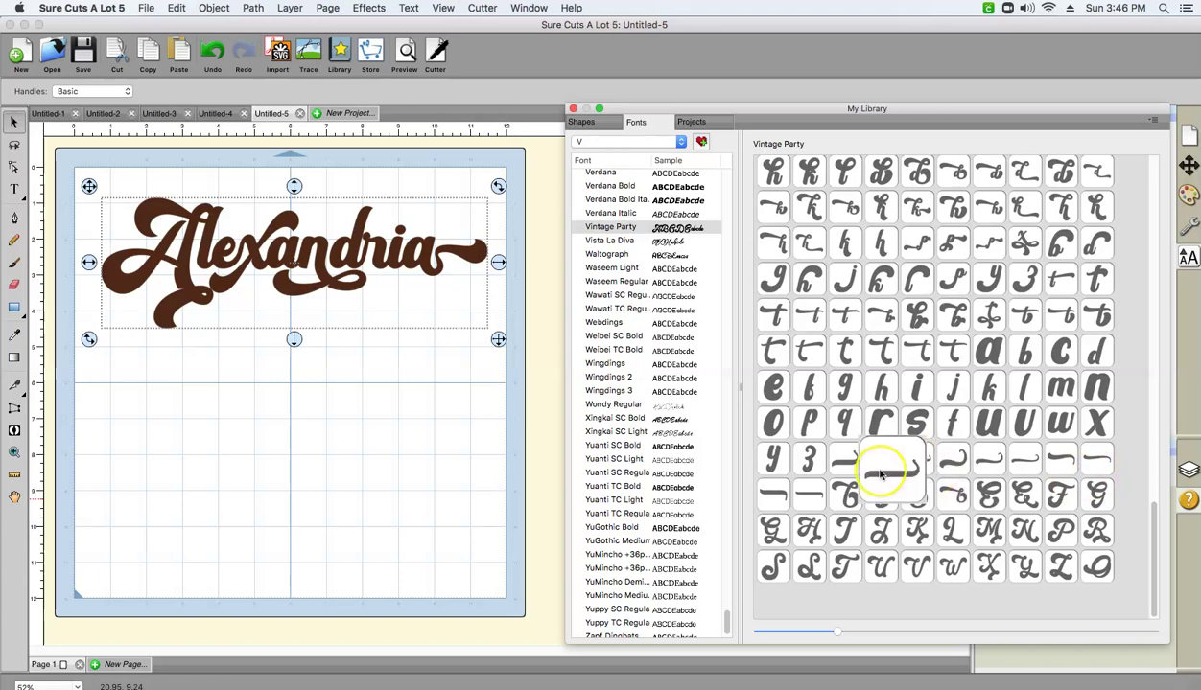
pyautogui.doubleClick(954, 459)
pyautogui.click(551, 419)
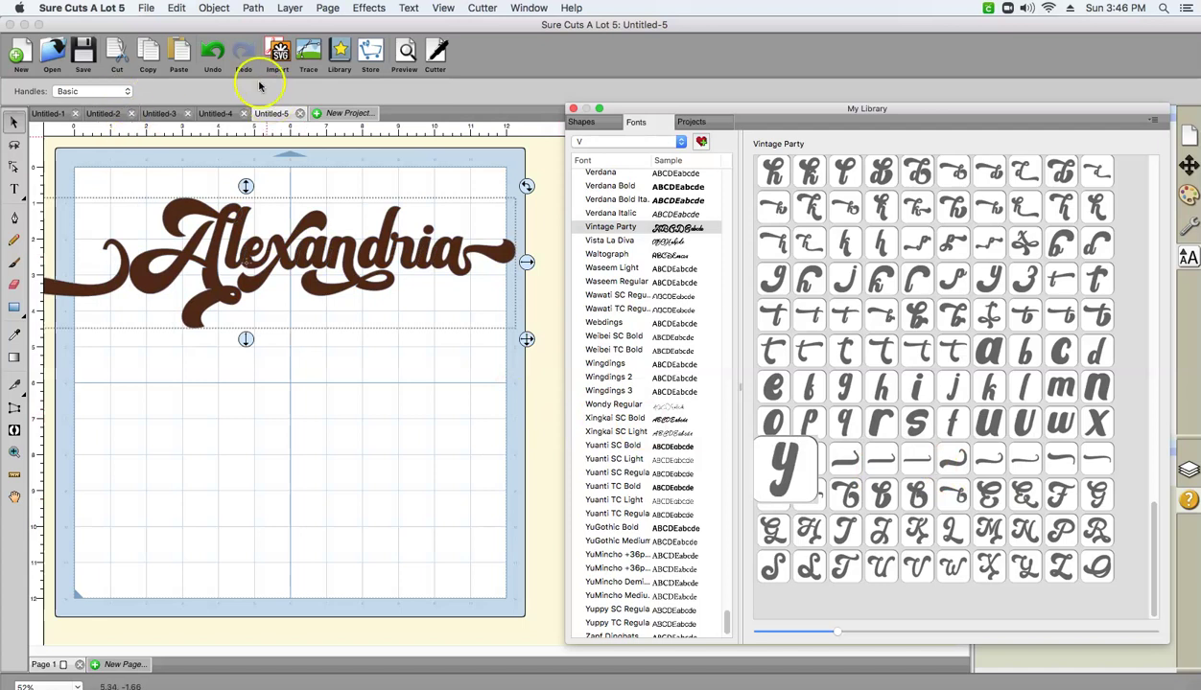
pyautogui.click(210, 53)
pyautogui.click(200, 338)
pyautogui.click(213, 393)
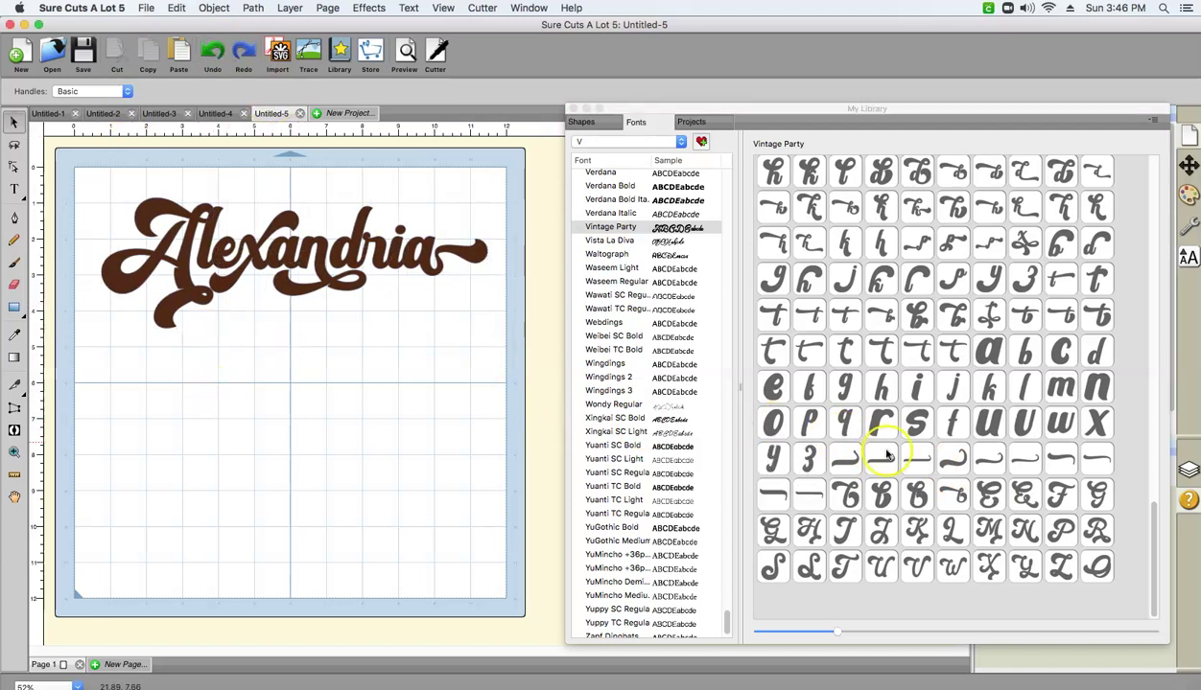
# Step: Add the long Vintage Party swash glyph and stretch it beneath Alexandria as an underline
pyautogui.click(974, 467)
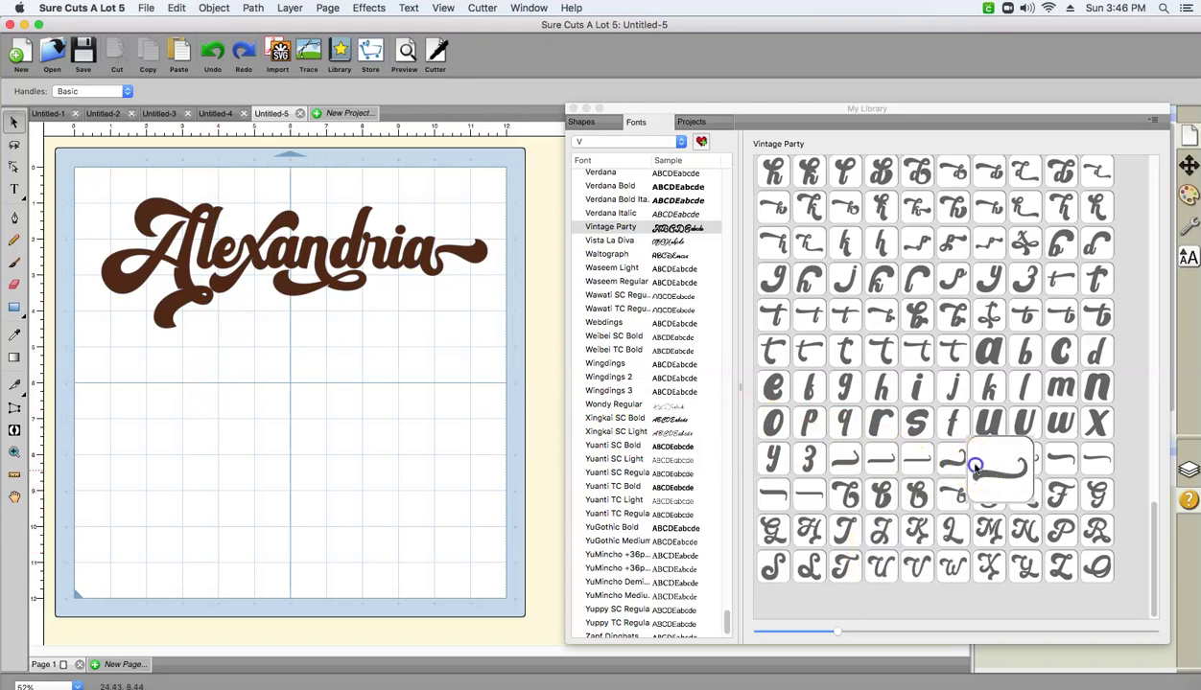
pyautogui.click(16, 149)
pyautogui.moveTo(192, 408); pyautogui.dragTo(467, 338)
pyautogui.click(296, 323)
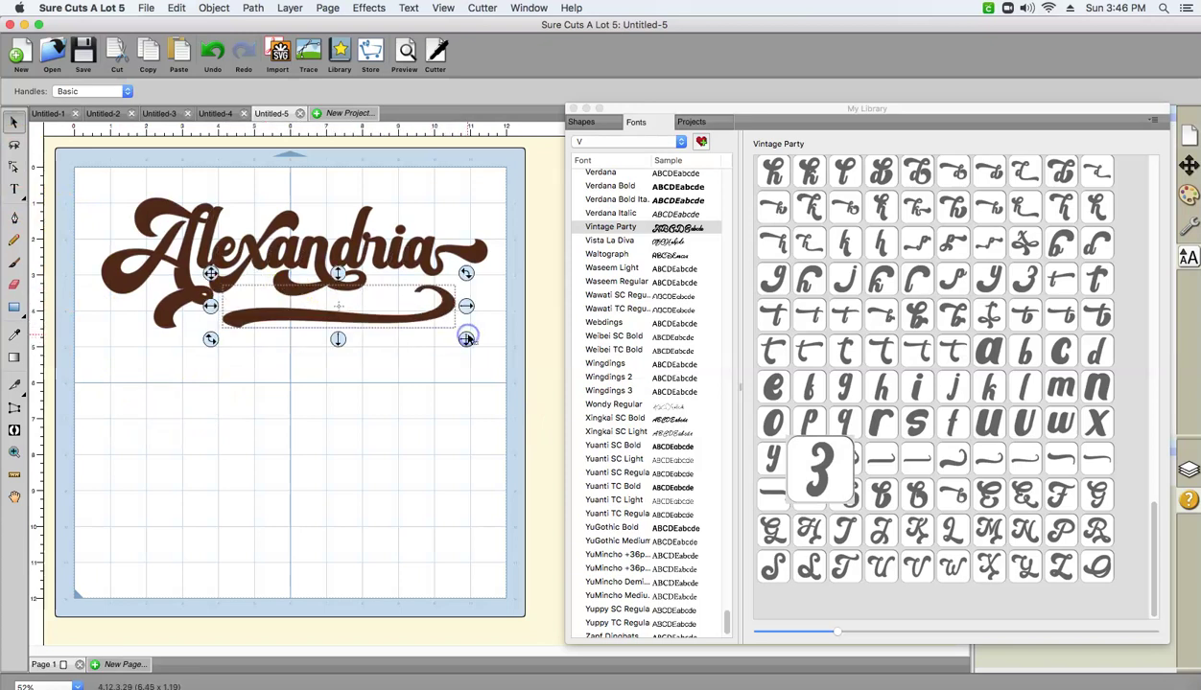
pyautogui.click(385, 389)
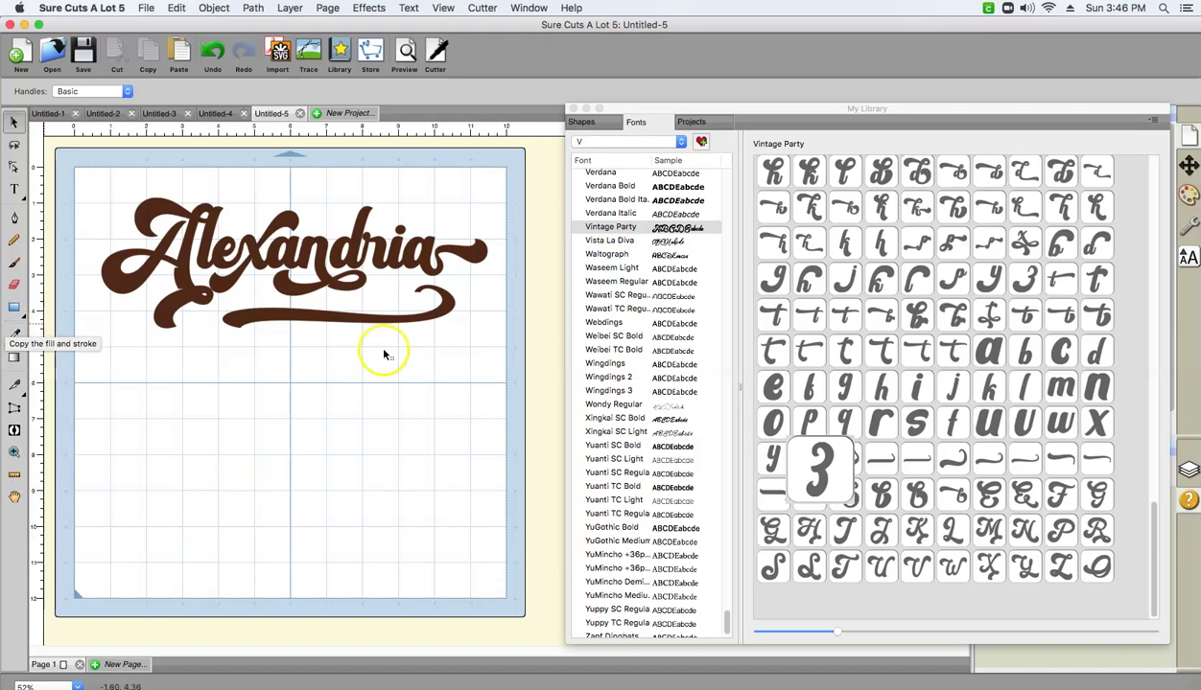
# Step: Add an enlarged, rotated comma-shaped swash tail at Alexandria's final a, then select the whole design
pyautogui.click(1153, 519)
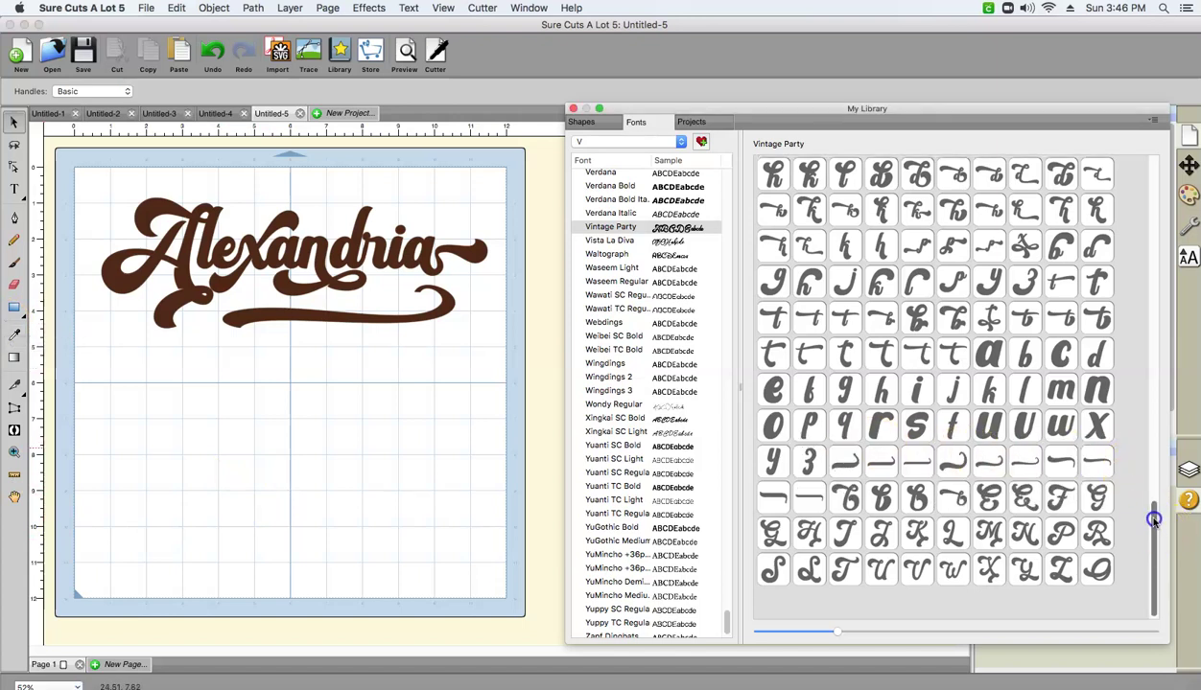
pyautogui.moveTo(1152, 501); pyautogui.dragTo(1143, 165)
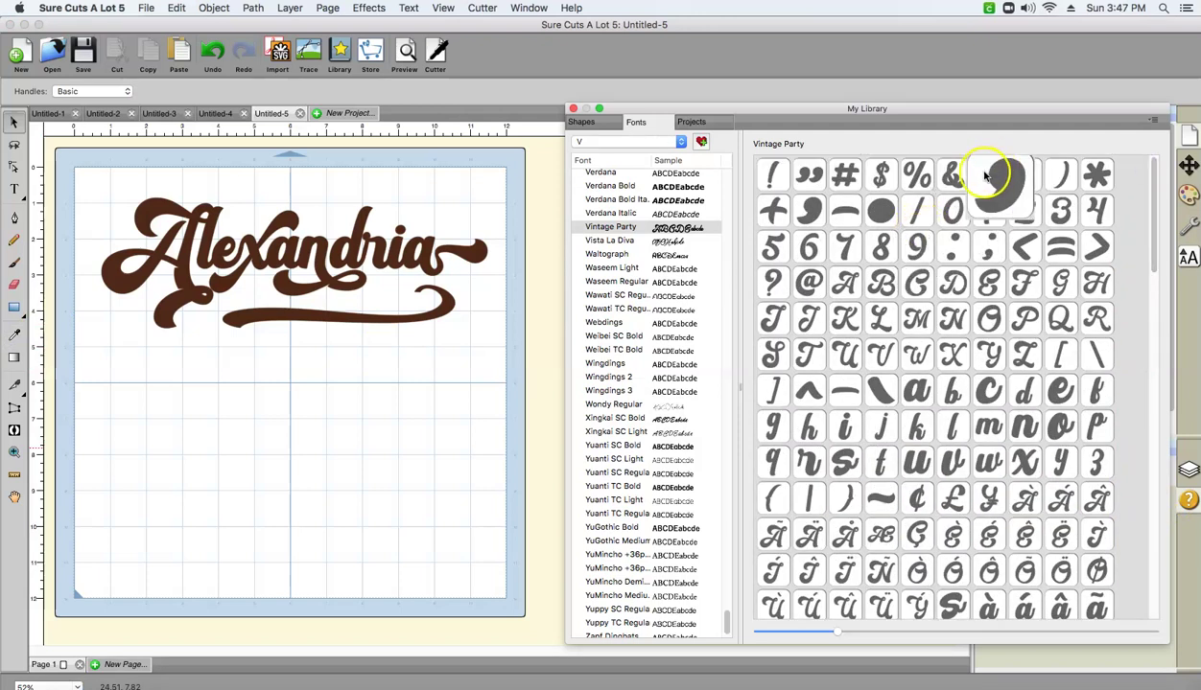
pyautogui.moveTo(986, 176); pyautogui.dragTo(236, 428)
pyautogui.click(239, 450)
pyautogui.moveTo(402, 245); pyautogui.dragTo(468, 203)
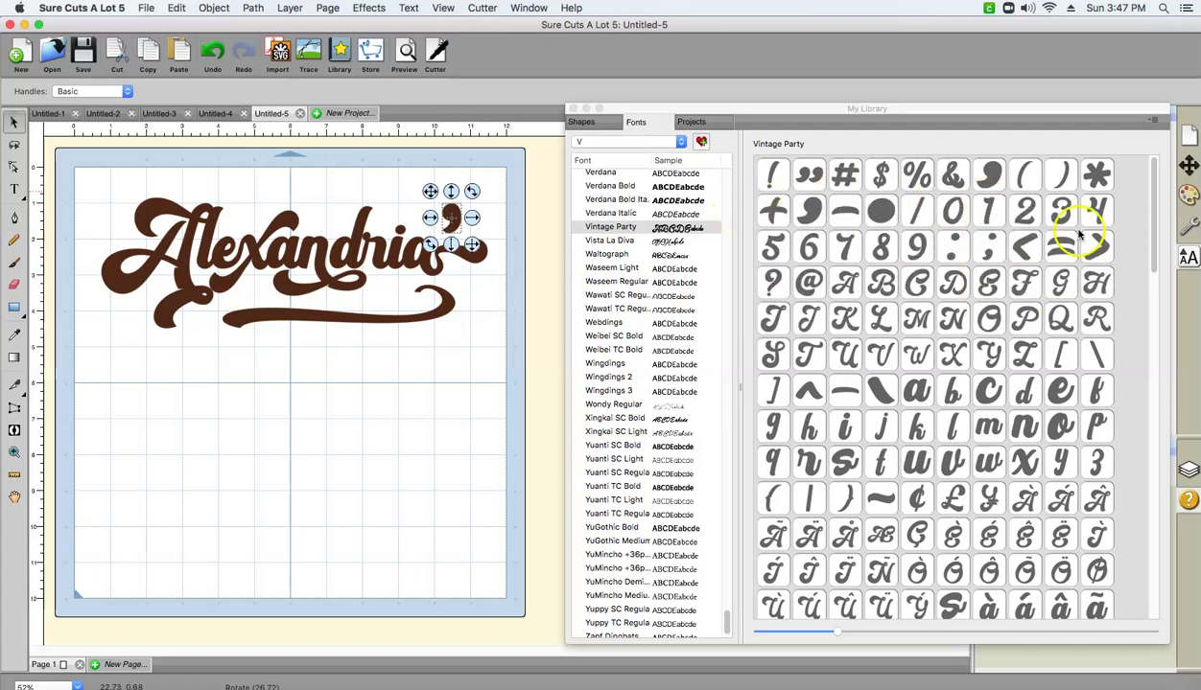
pyautogui.moveTo(1151, 223); pyautogui.dragTo(1137, 430)
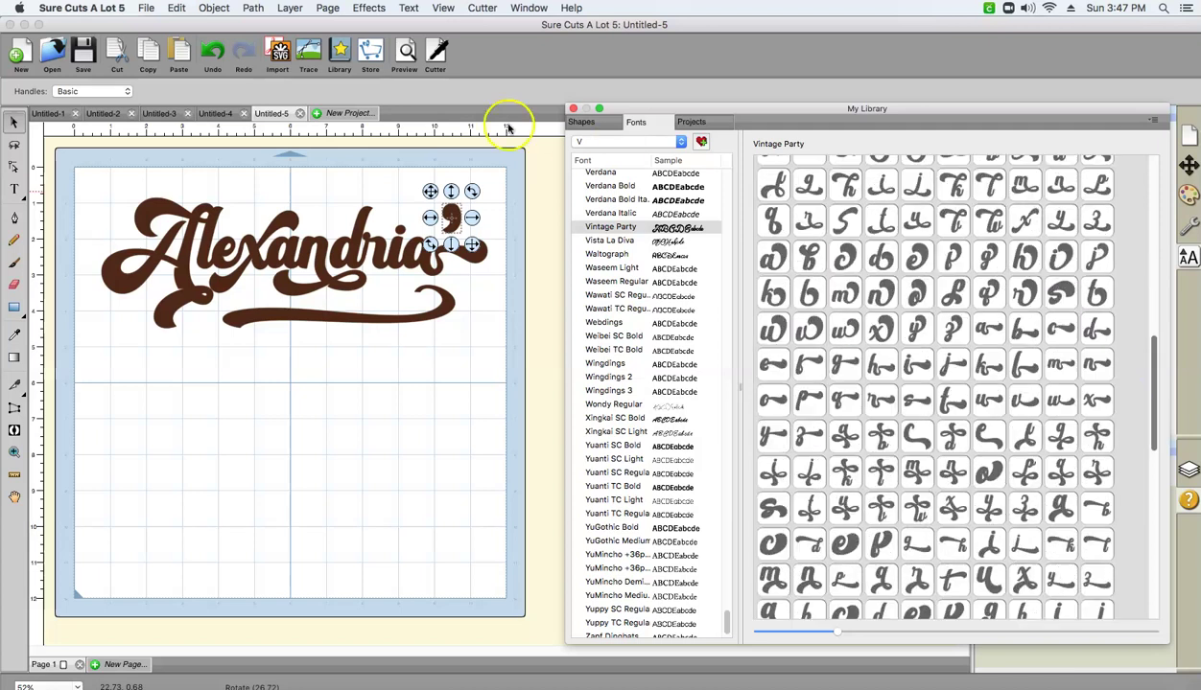
pyautogui.click(455, 217)
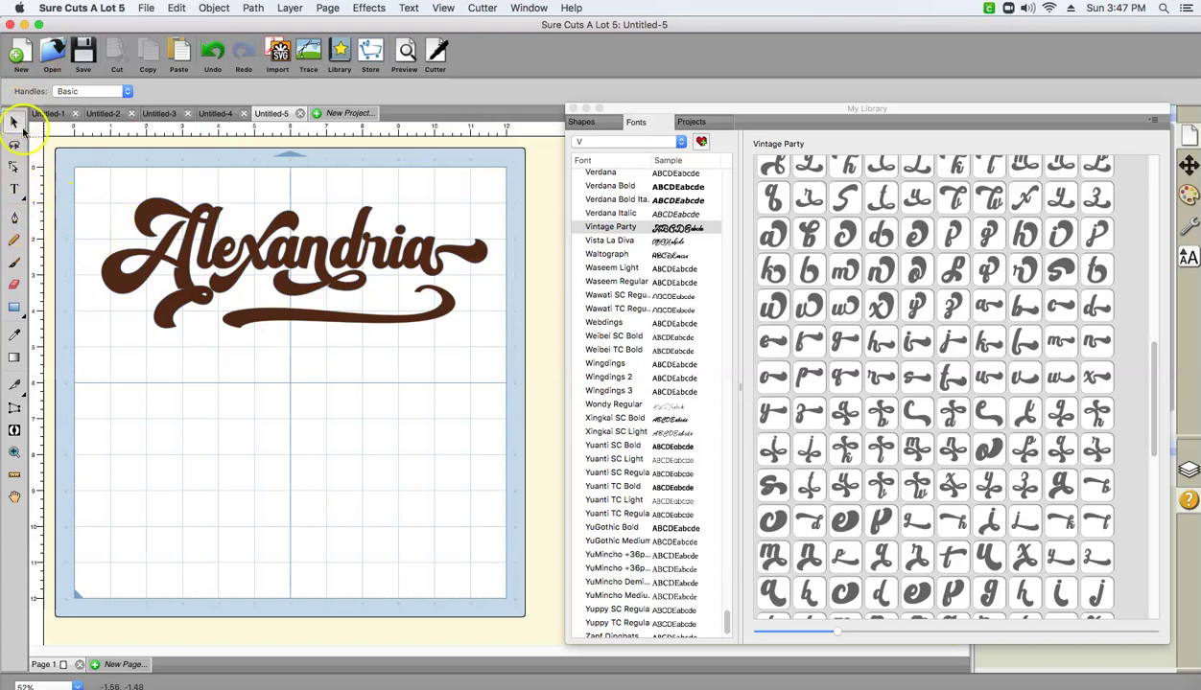
pyautogui.moveTo(76, 166); pyautogui.dragTo(560, 410)
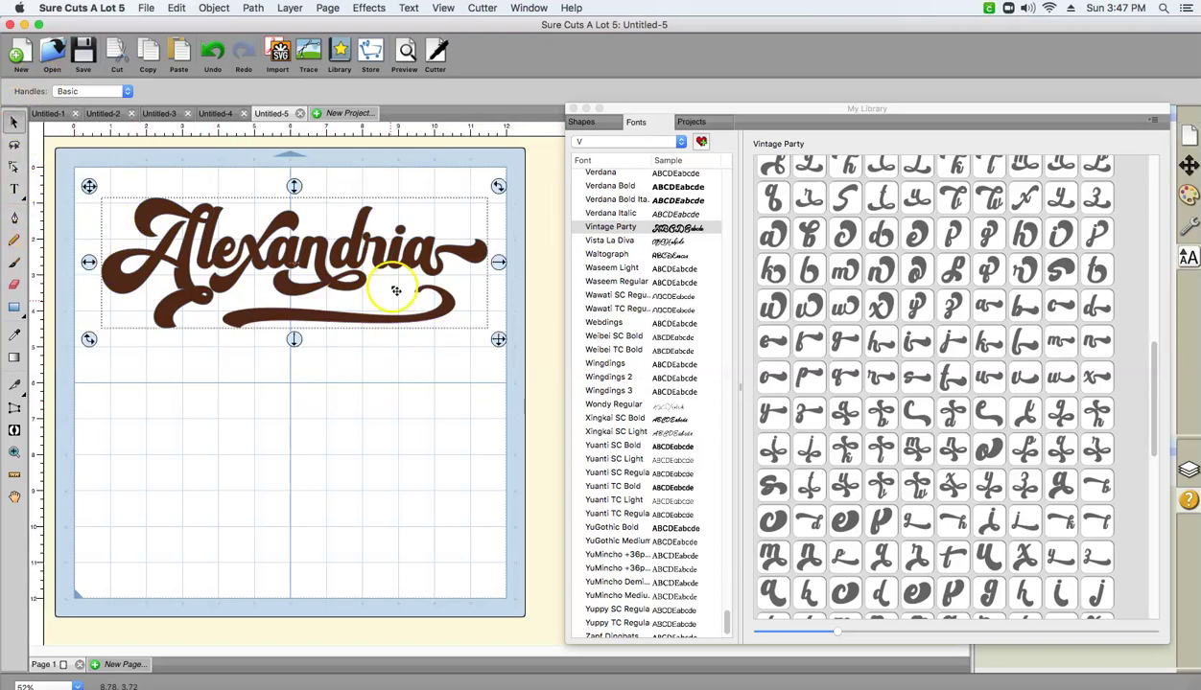
# Step: Add a 0.150 in shadow layer around Alexandria in a light mint colour
pyautogui.click(572, 109)
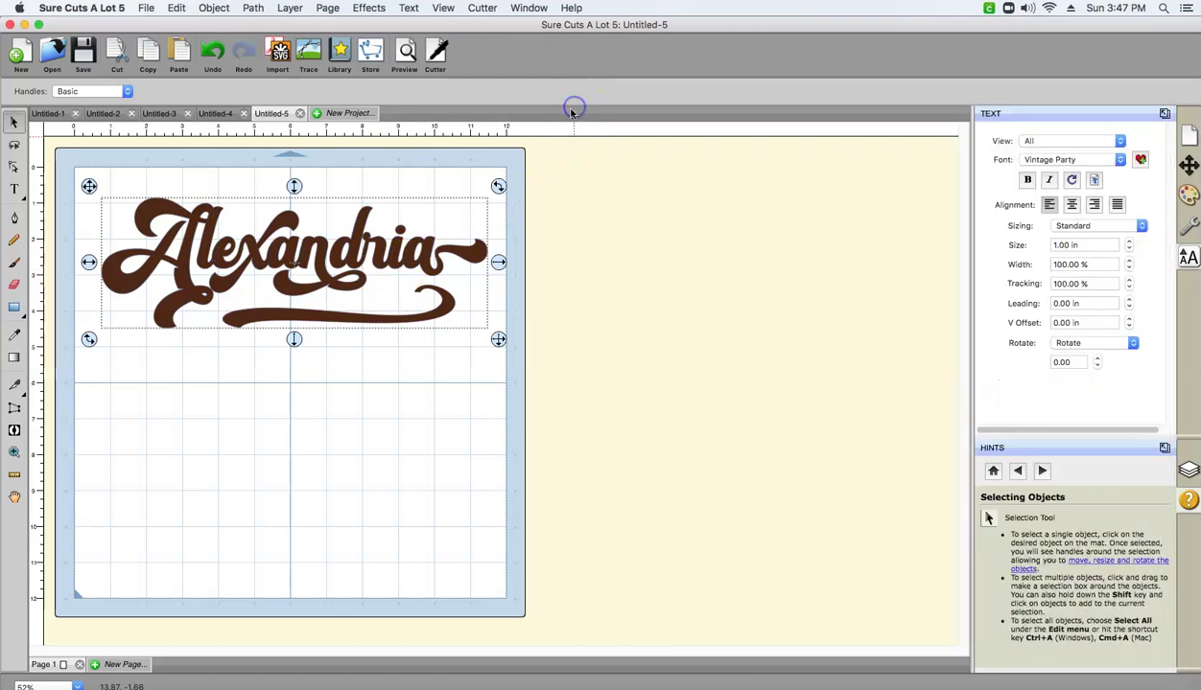
pyautogui.rightClick(347, 256)
pyautogui.moveTo(393, 288)
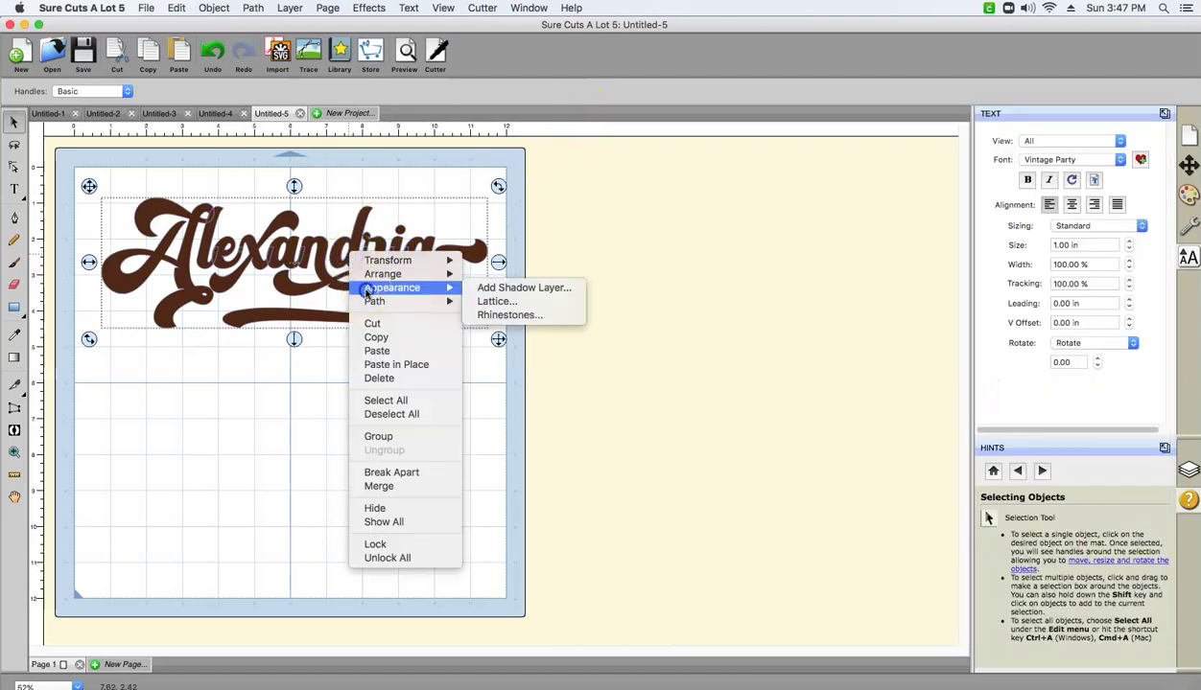
pyautogui.click(542, 288)
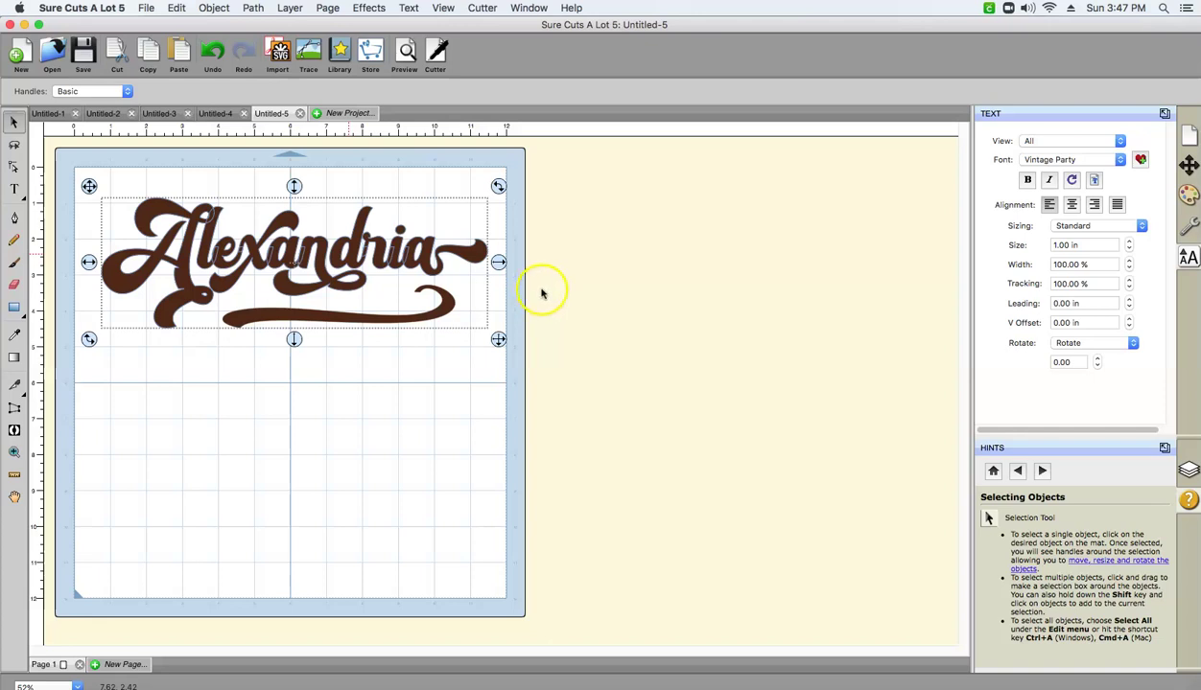
pyautogui.click(741, 317)
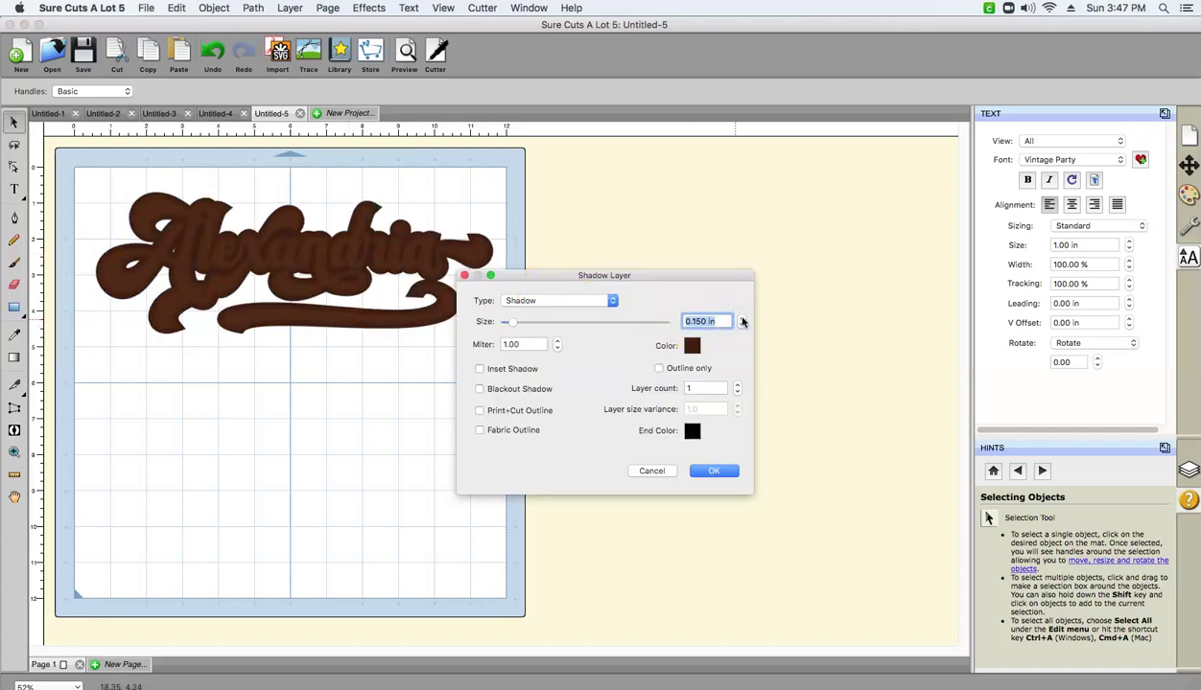
pyautogui.click(692, 345)
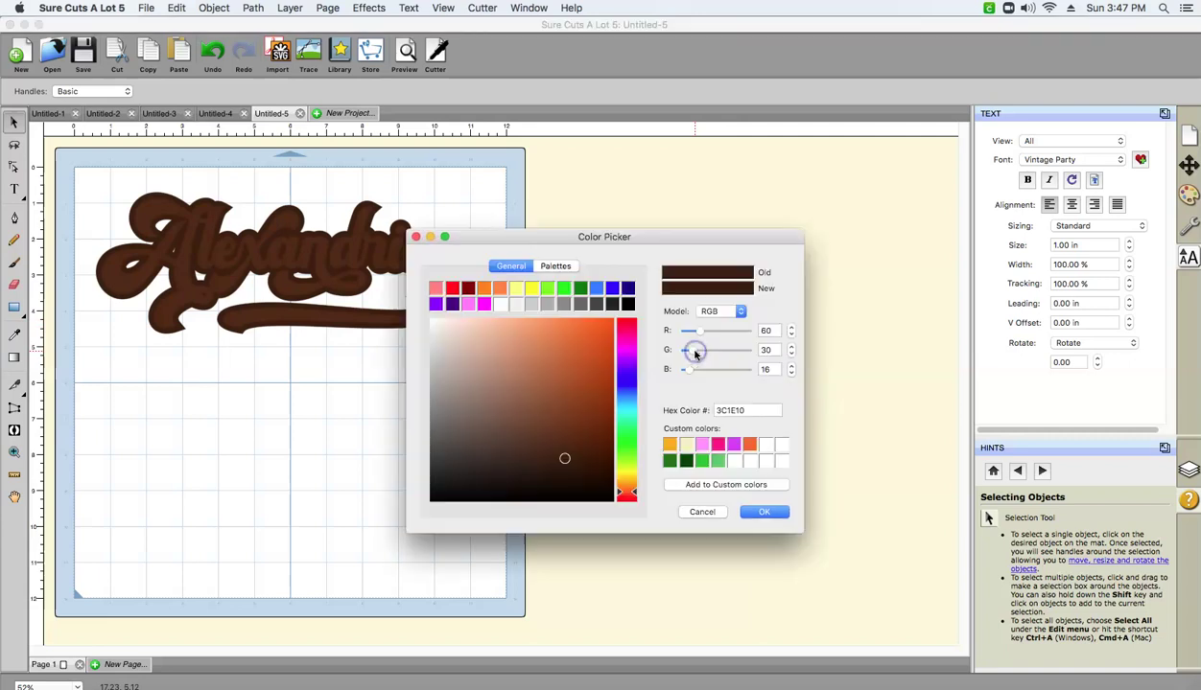
pyautogui.click(619, 419)
pyautogui.moveTo(563, 451)
pyautogui.mouseDown()
pyautogui.moveTo(563, 330)
pyautogui.moveTo(508, 325)
pyautogui.mouseUp()
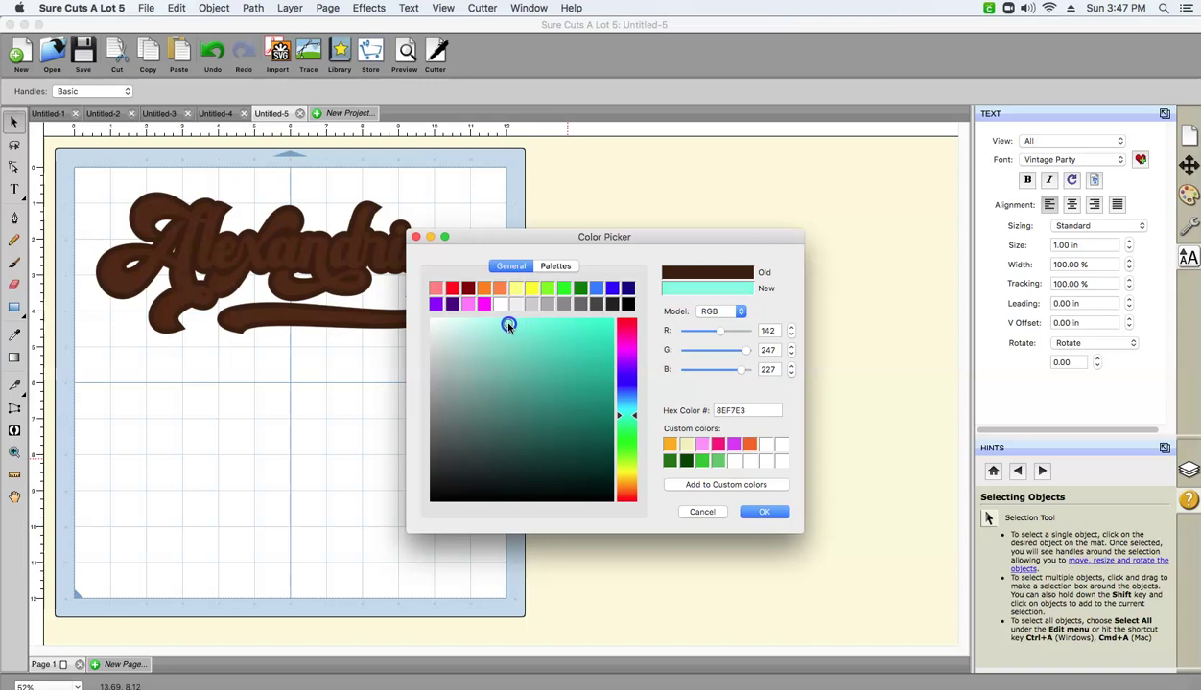
pyautogui.click(764, 512)
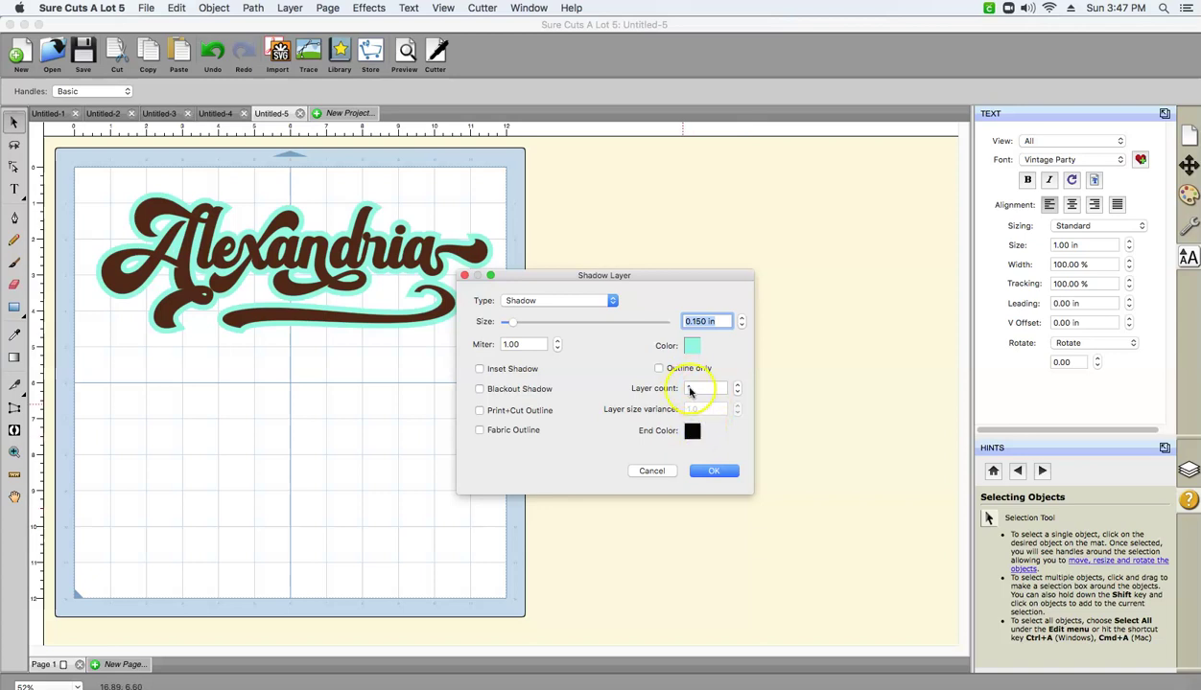
# Step: Add a second, black outer shadow layer and apply the shadow settings
pyautogui.click(737, 387)
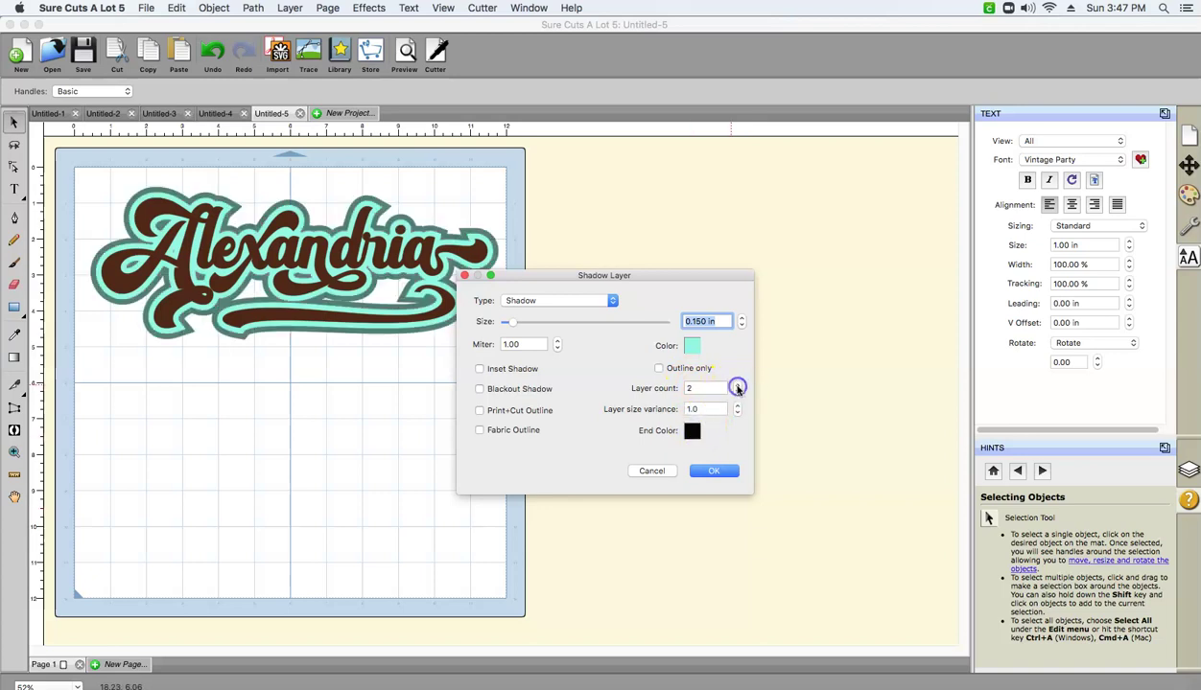
pyautogui.click(693, 430)
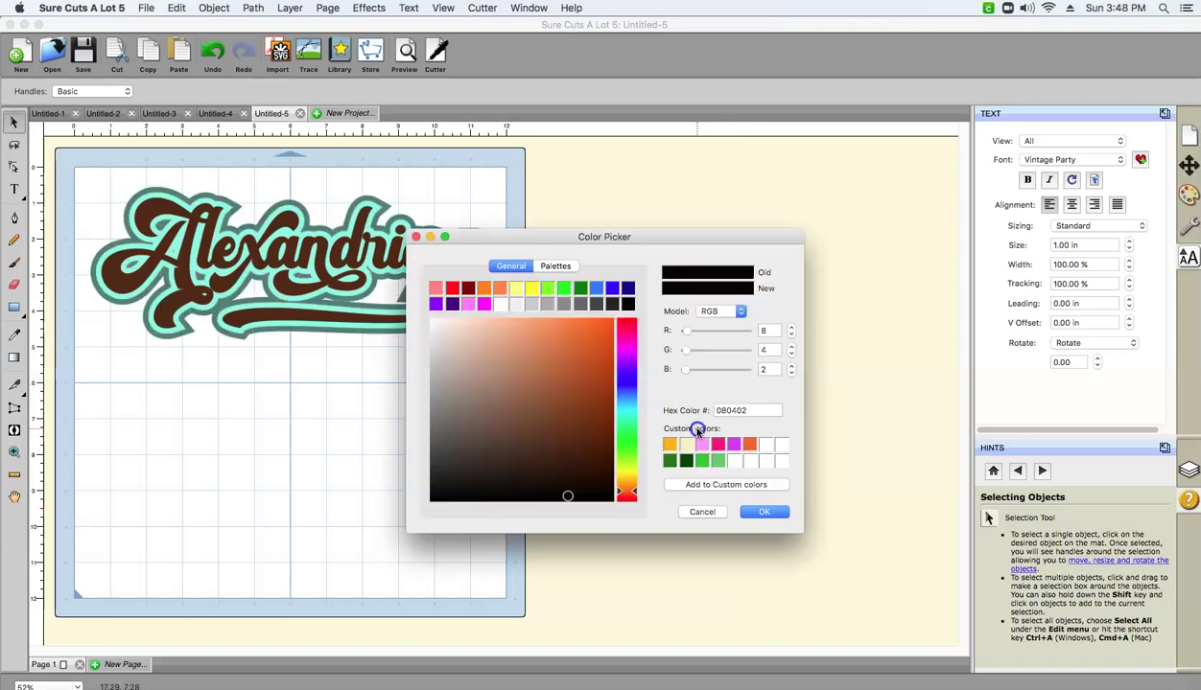
pyautogui.click(500, 304)
pyautogui.click(774, 500)
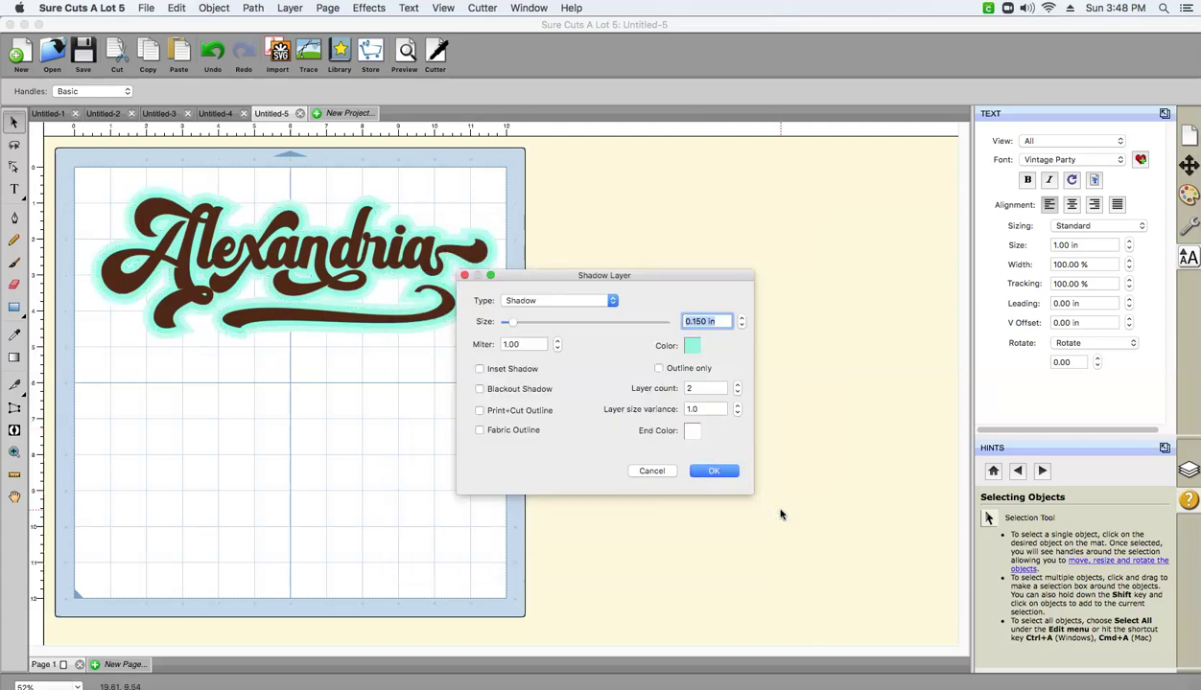
pyautogui.click(681, 360)
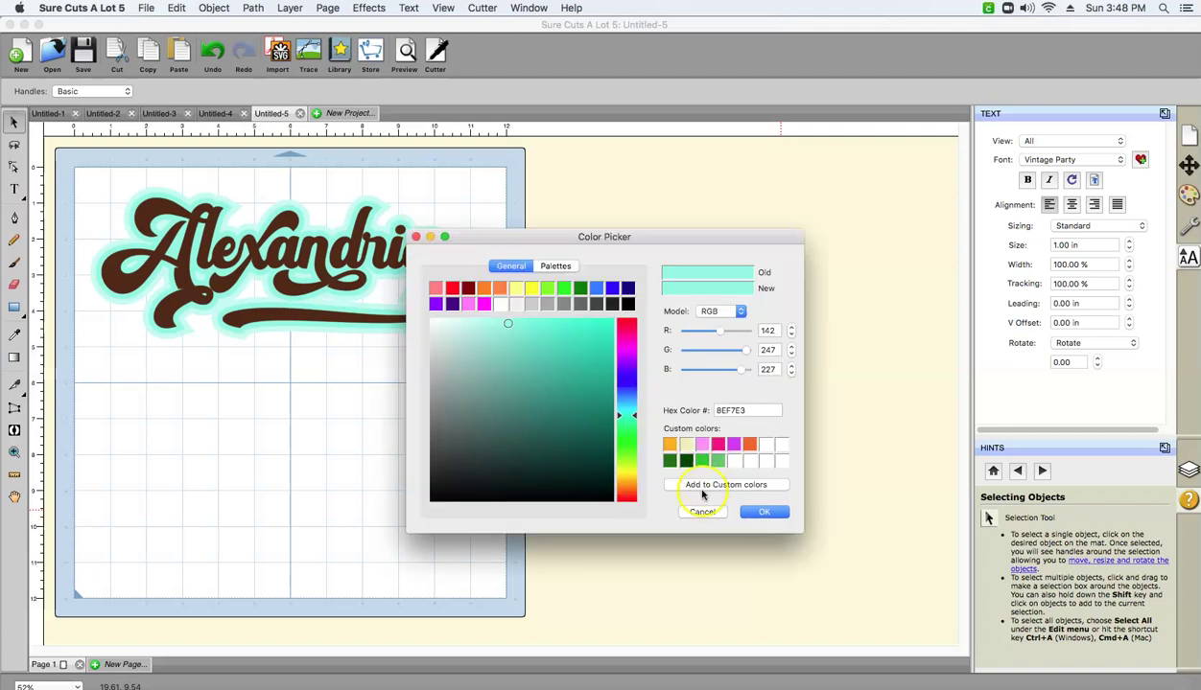
pyautogui.click(702, 509)
pyautogui.click(691, 430)
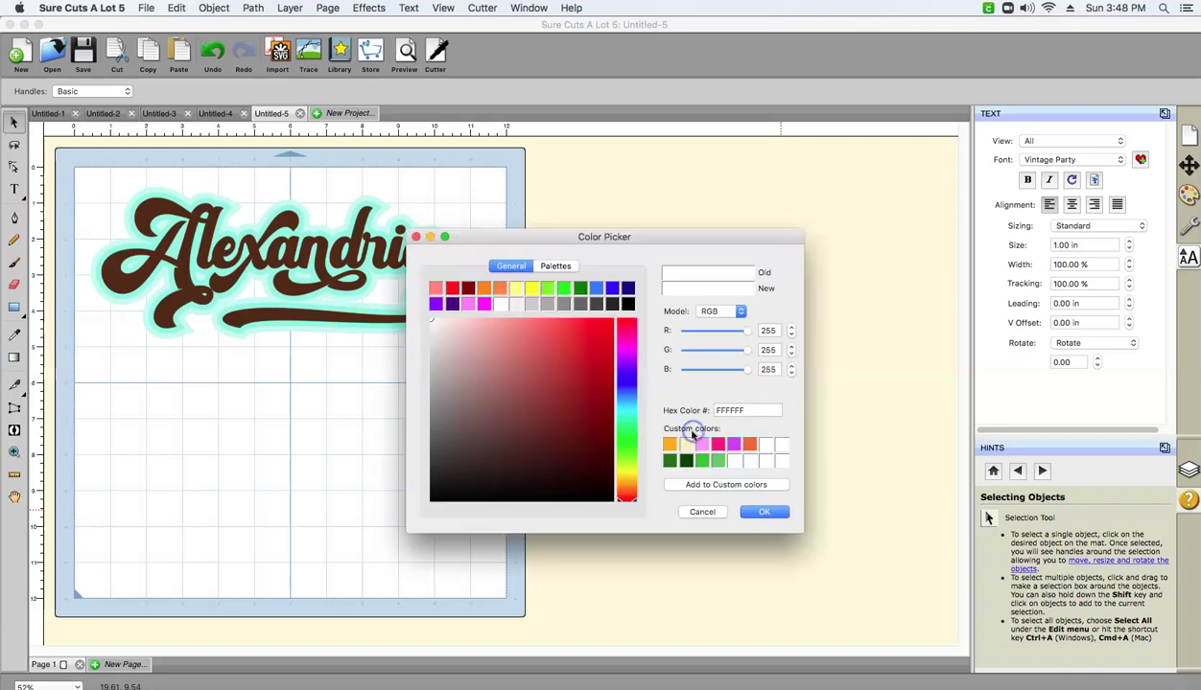
pyautogui.click(630, 305)
pyautogui.click(763, 511)
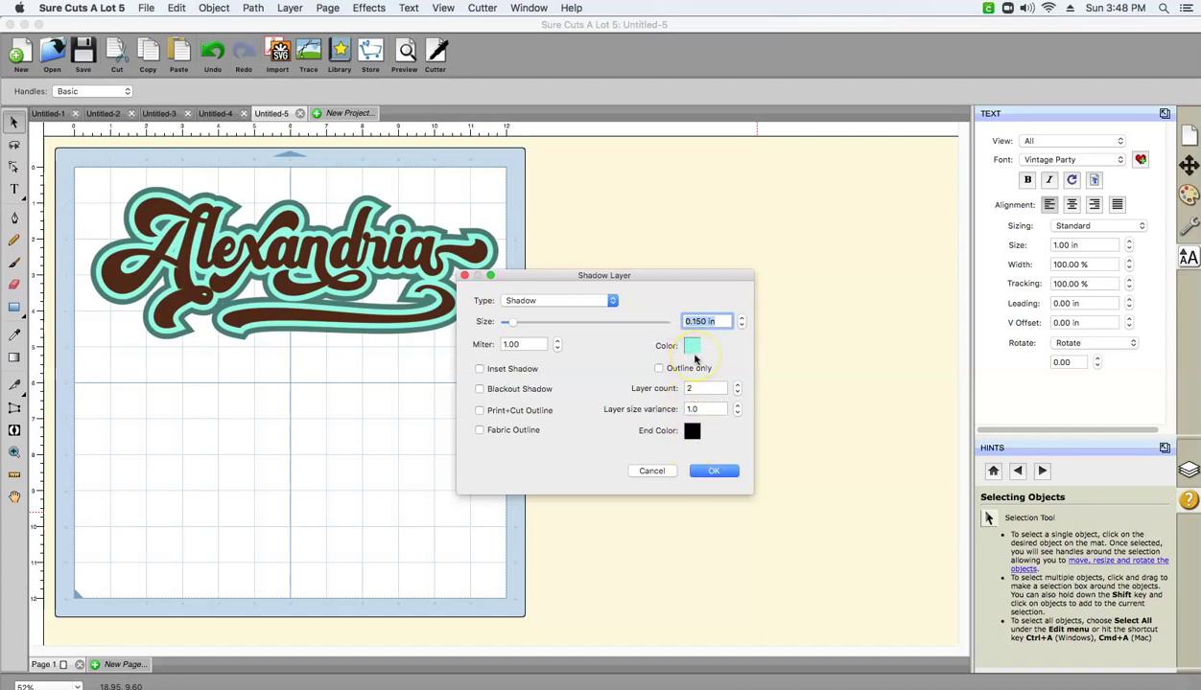
pyautogui.click(705, 471)
pyautogui.click(449, 504)
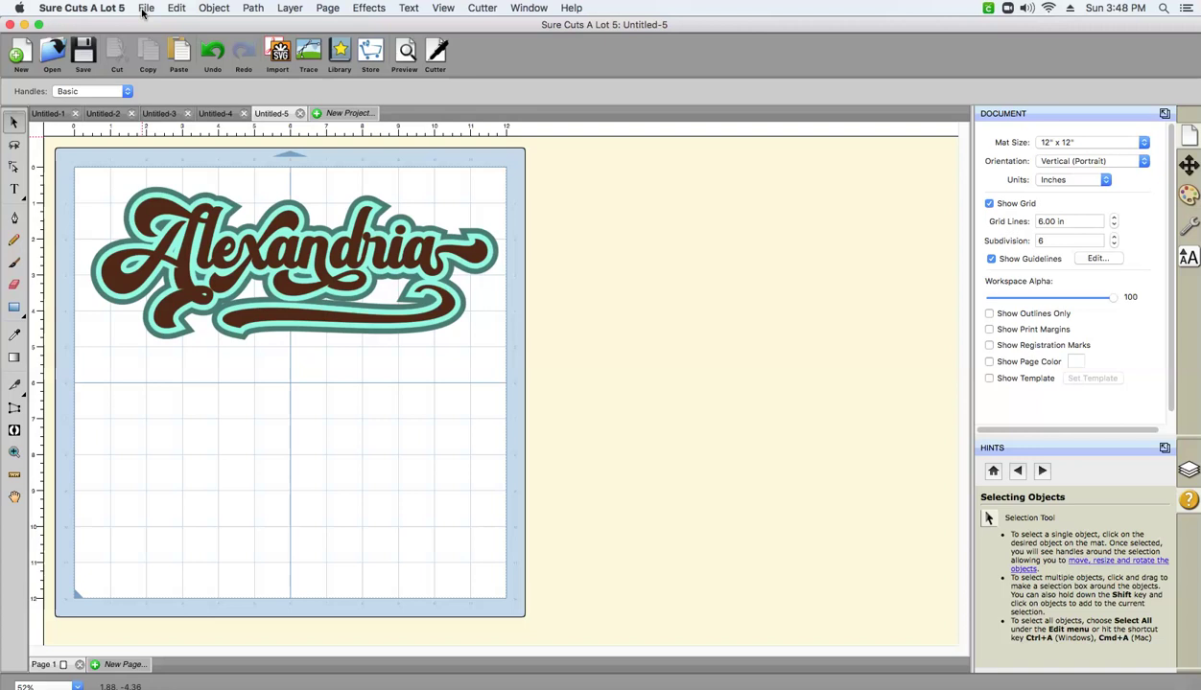
# Step: Select all artwork and start exporting it in PNG format
pyautogui.click(176, 8)
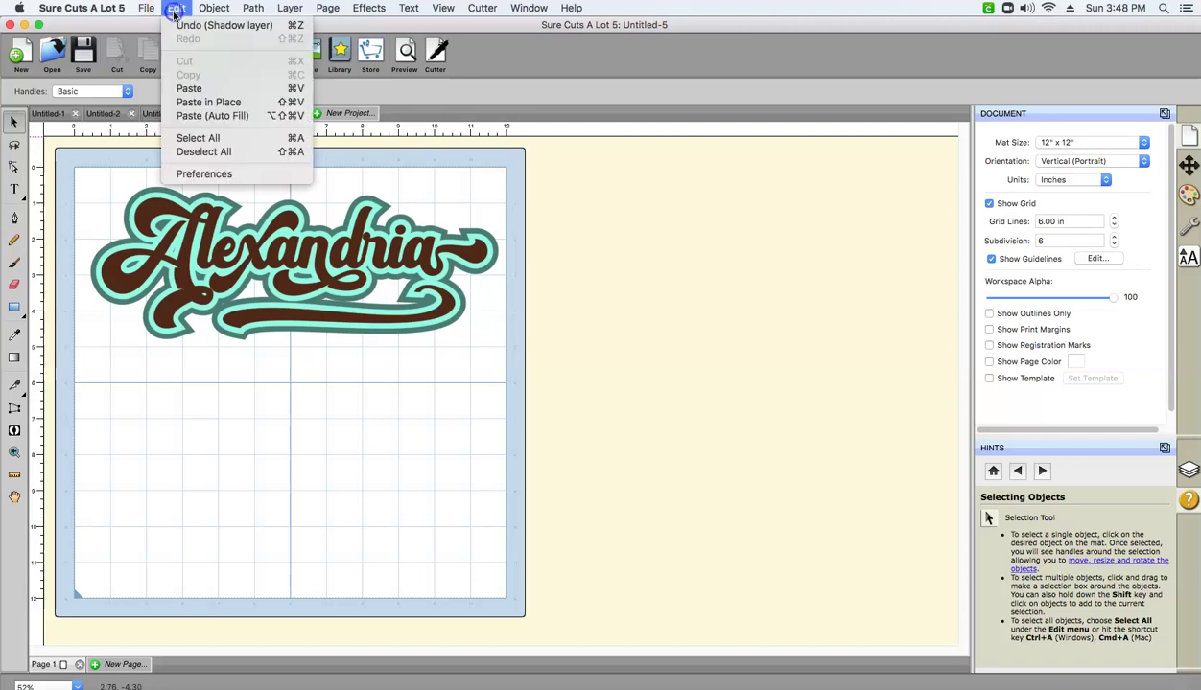
pyautogui.click(183, 139)
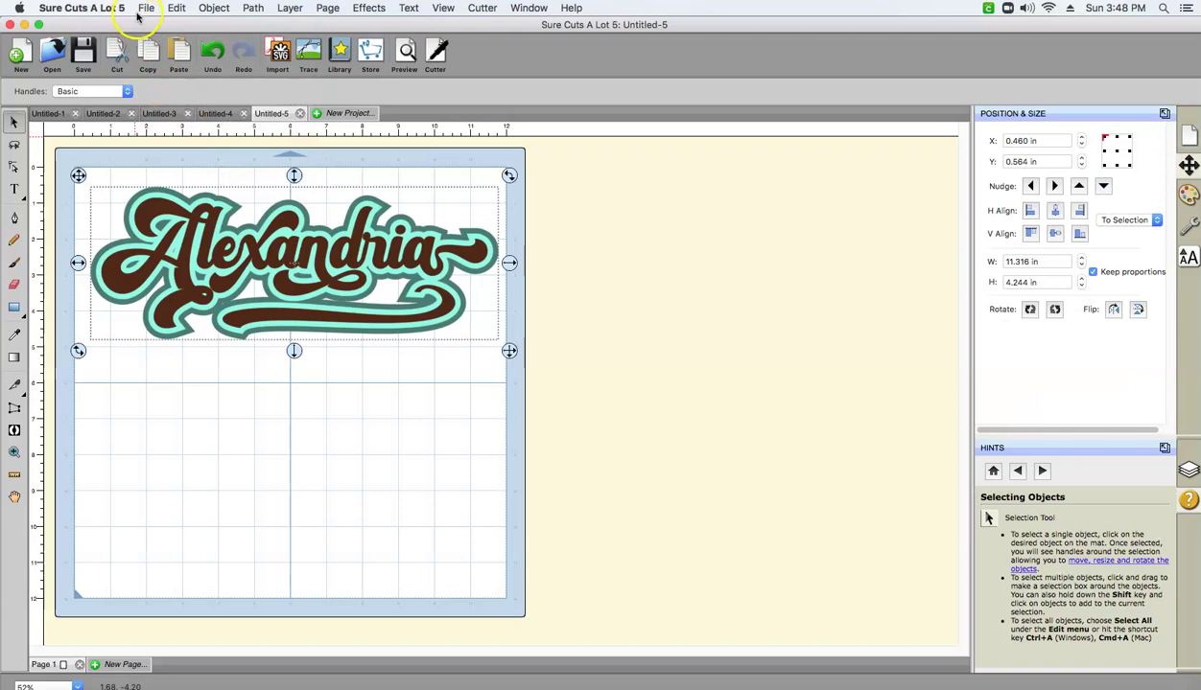
pyautogui.click(146, 8)
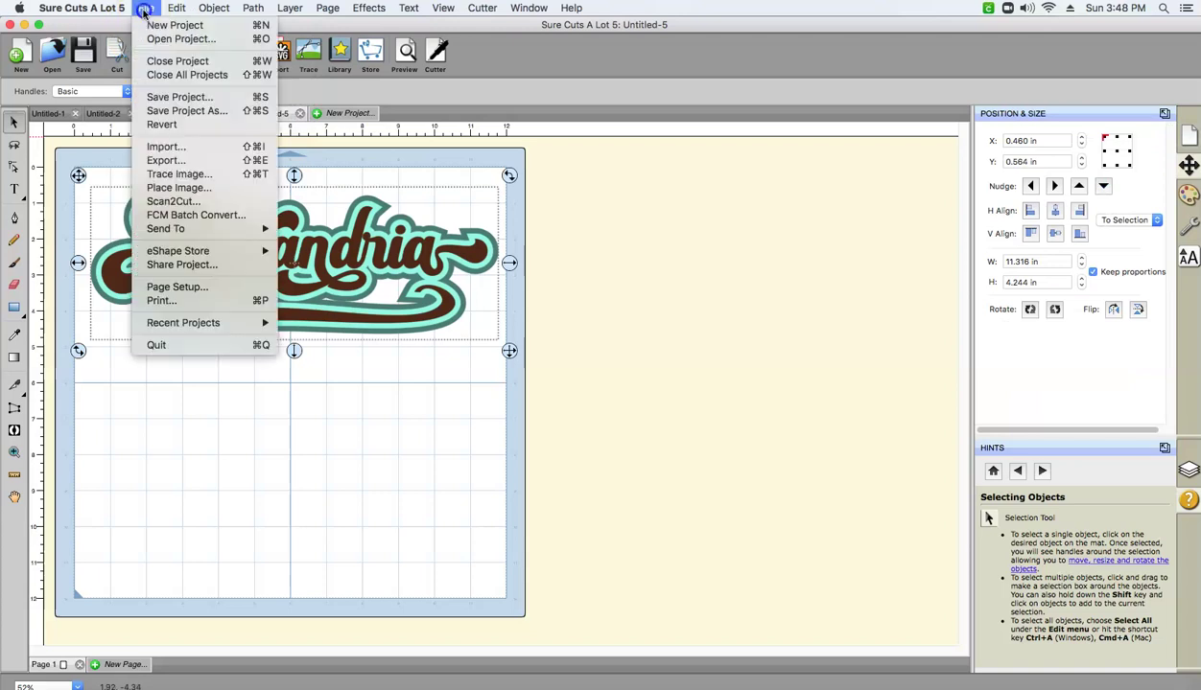
pyautogui.click(149, 162)
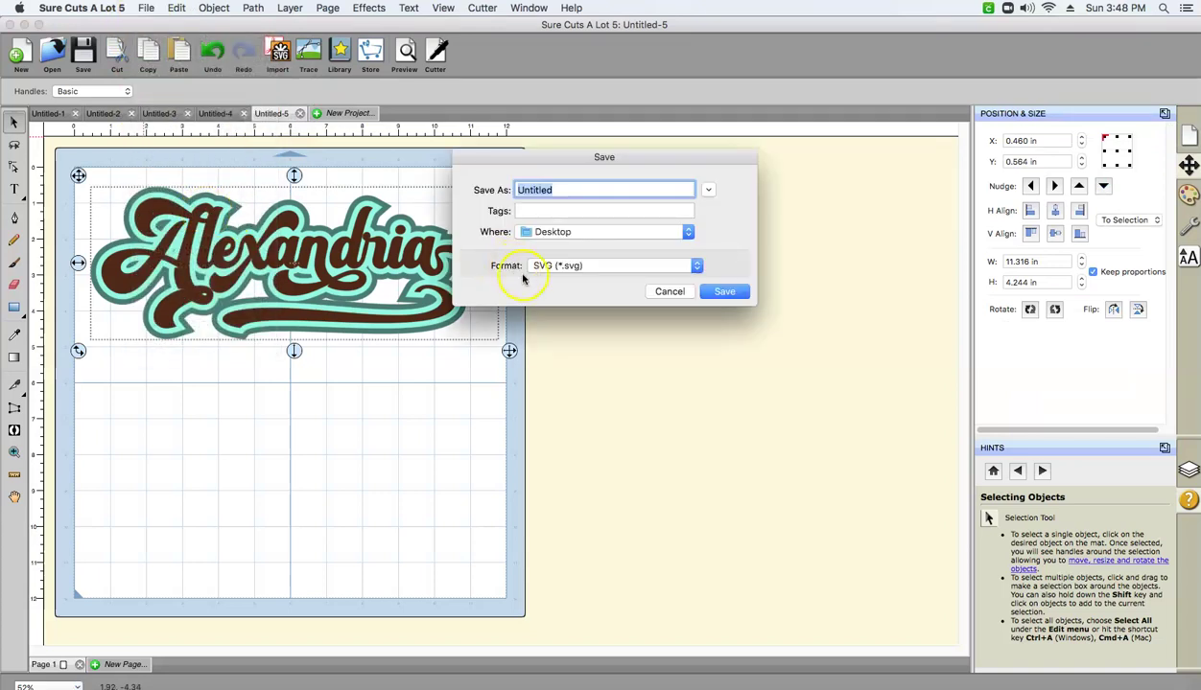
pyautogui.click(539, 269)
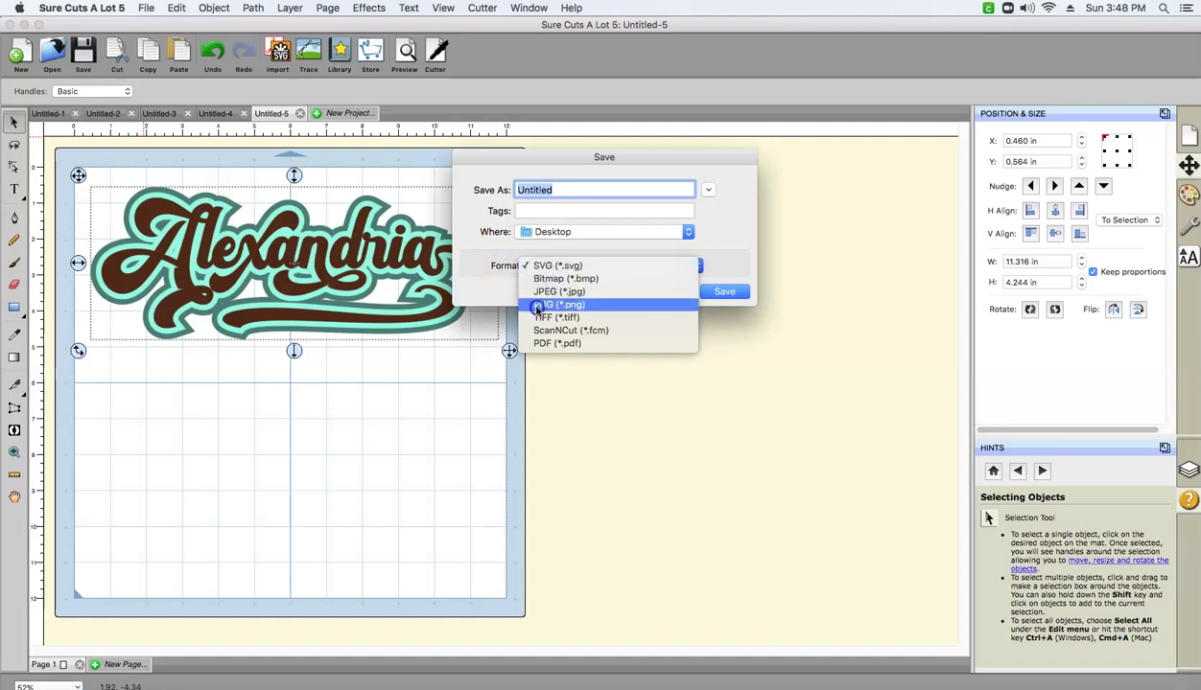
pyautogui.click(527, 308)
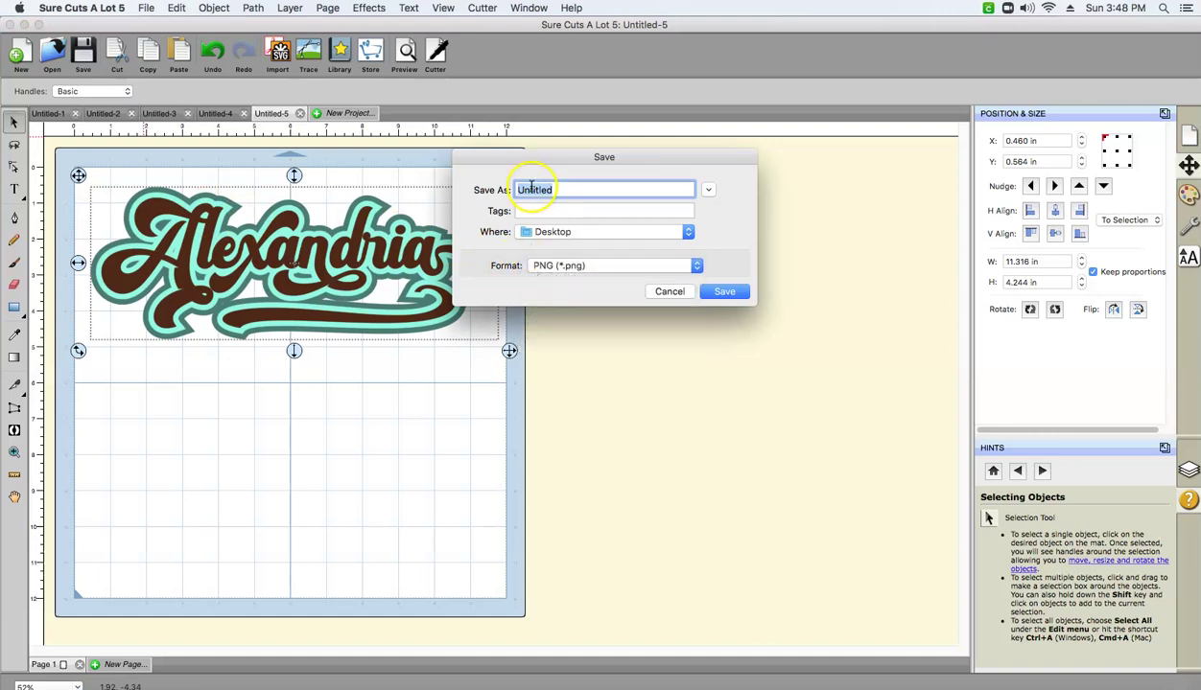
# Step: Save the PNG to the Desktop as 'scal5 Alexandria' at 172 DPI
pyautogui.doubleClick(531, 188)
pyautogui.write('Alexandri')
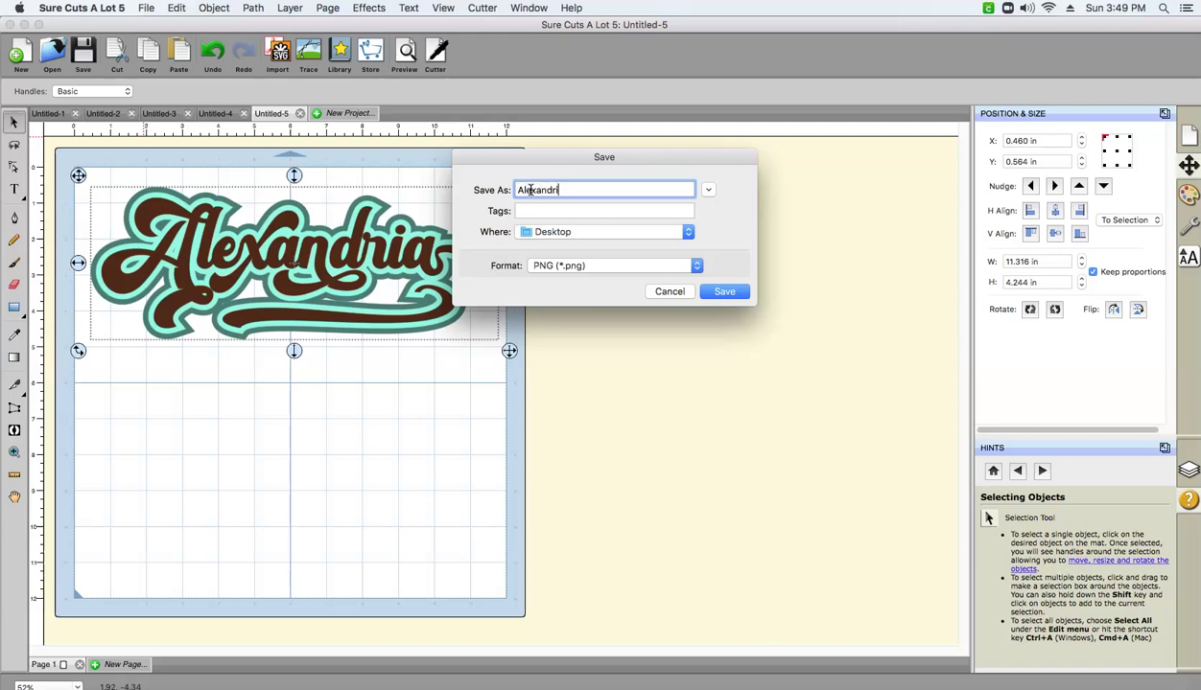
pyautogui.press('BackSpace')
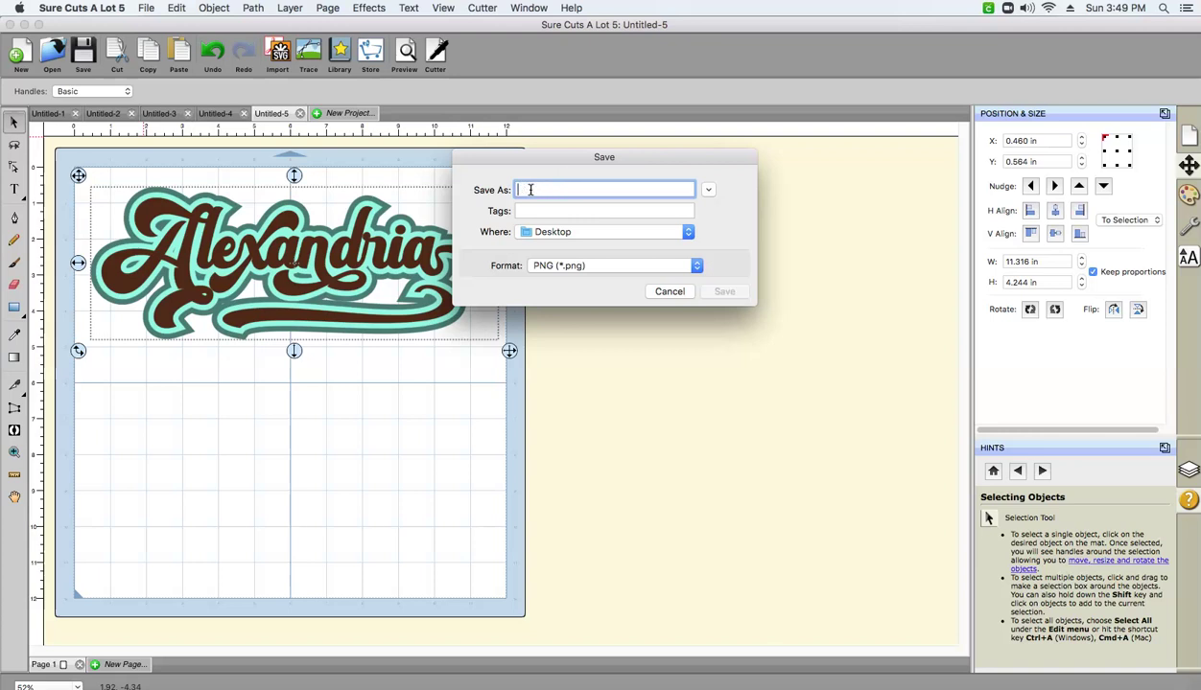
pyautogui.write('scal5 Alexandria')
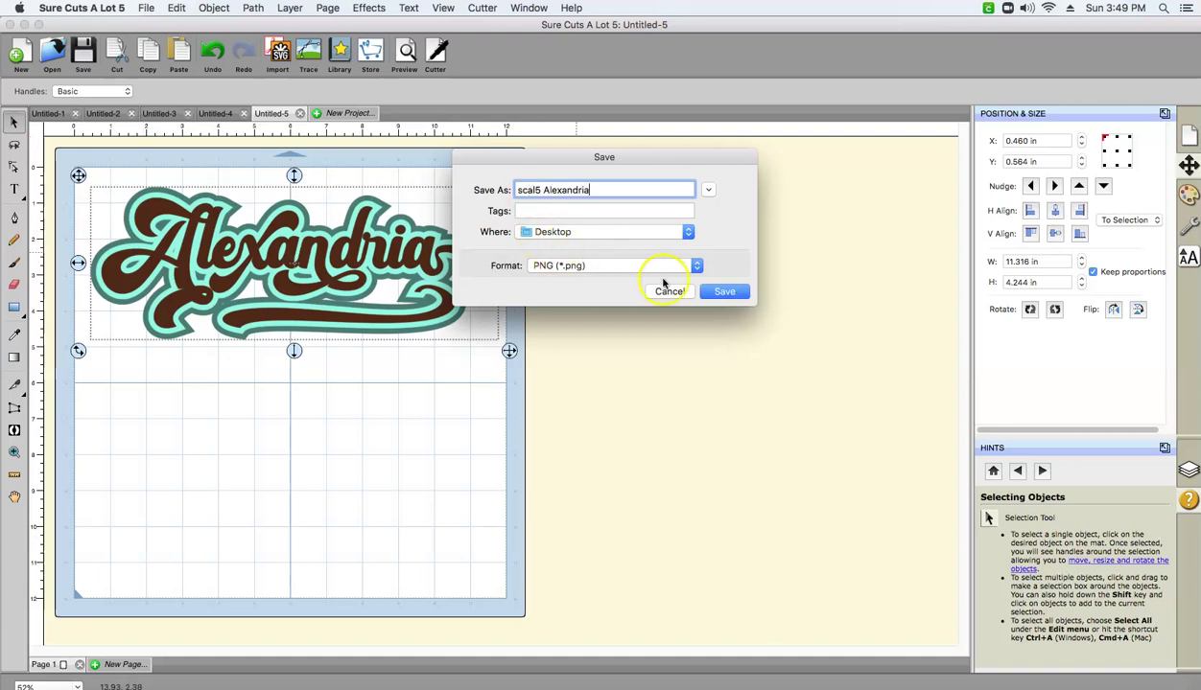
pyautogui.click(705, 291)
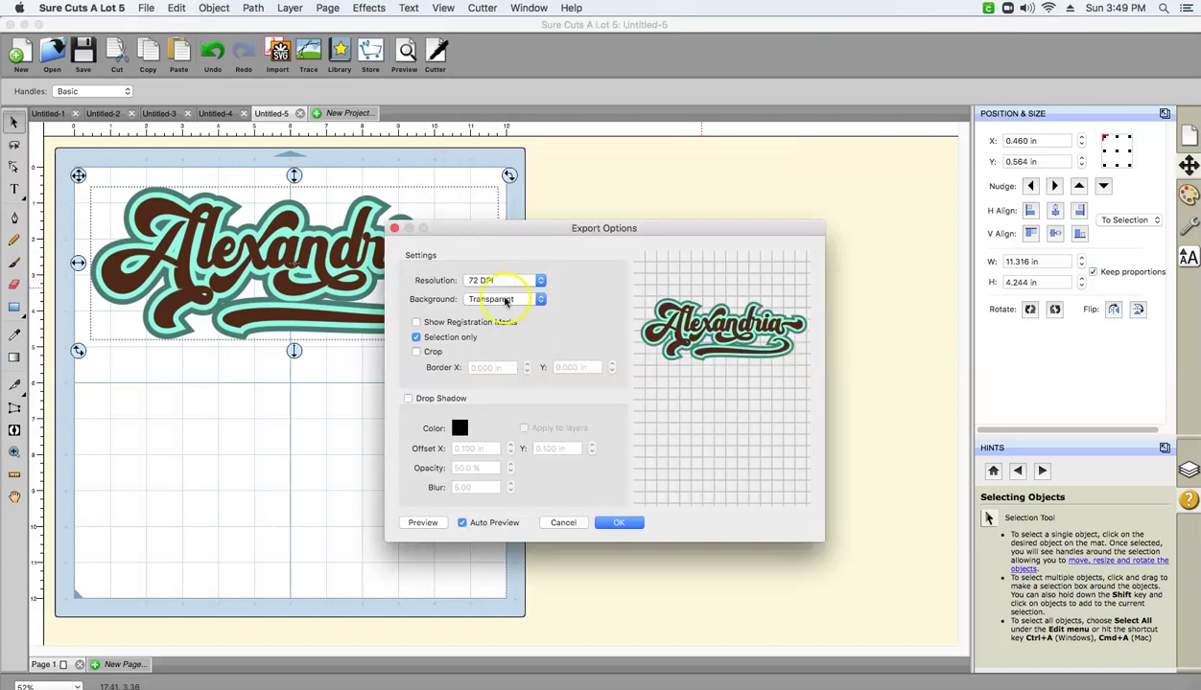
pyautogui.click(503, 284)
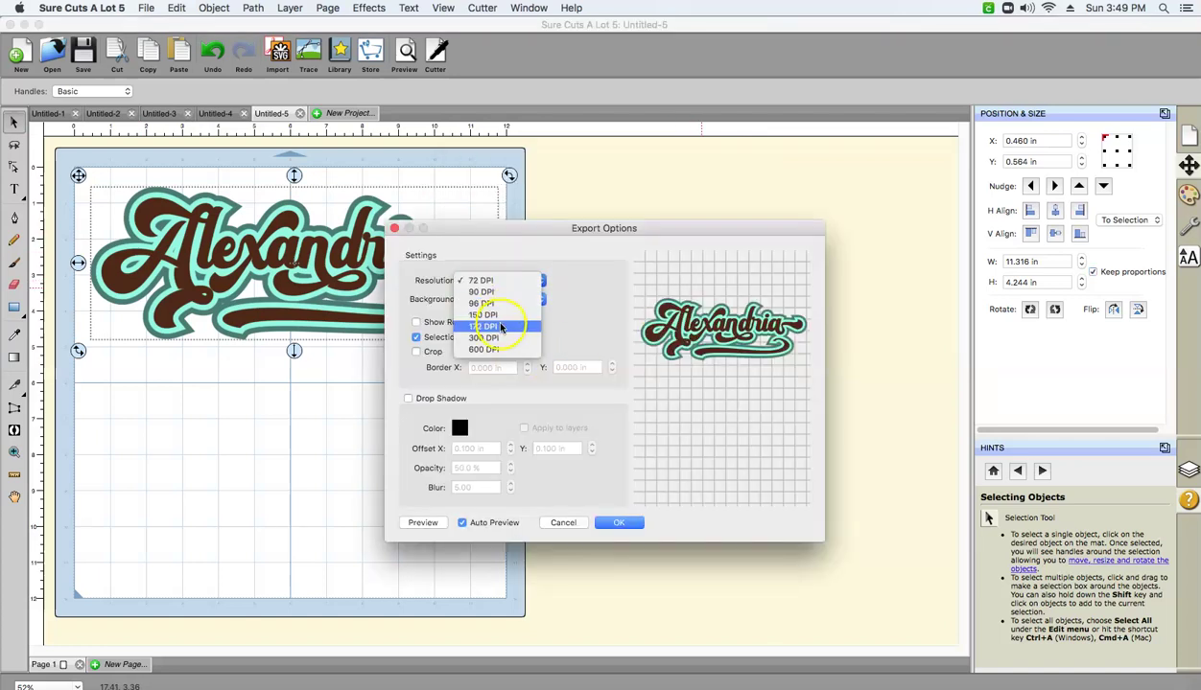
pyautogui.click(500, 326)
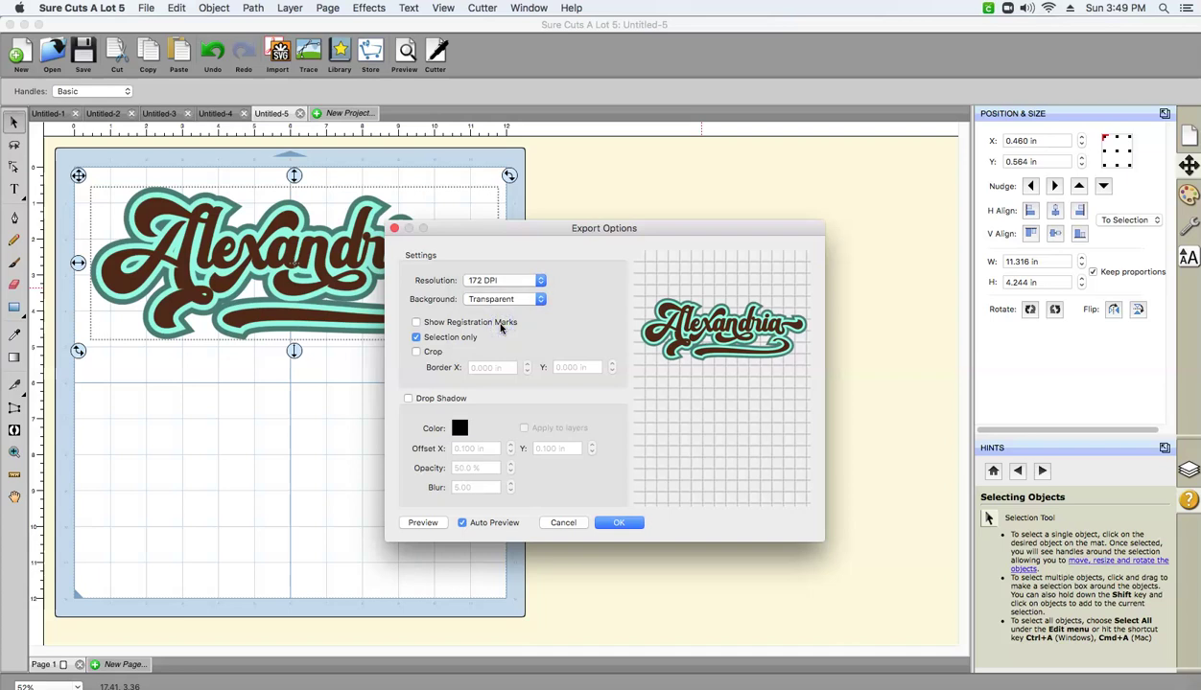
pyautogui.click(609, 526)
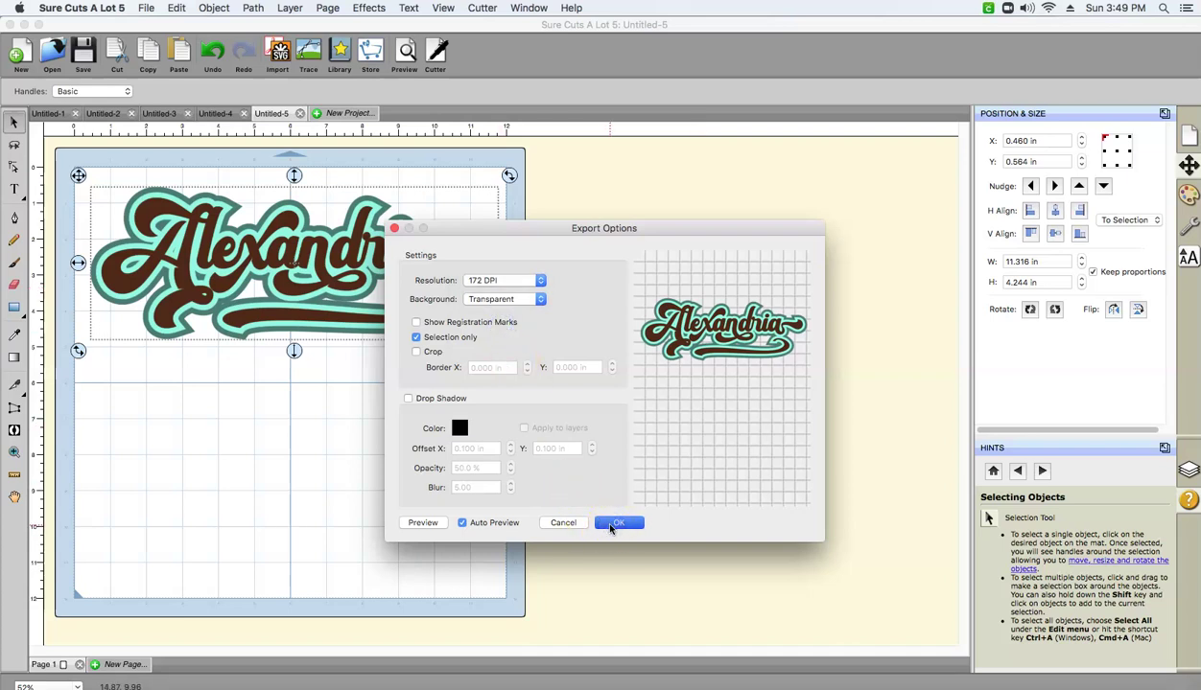
pyautogui.click(410, 403)
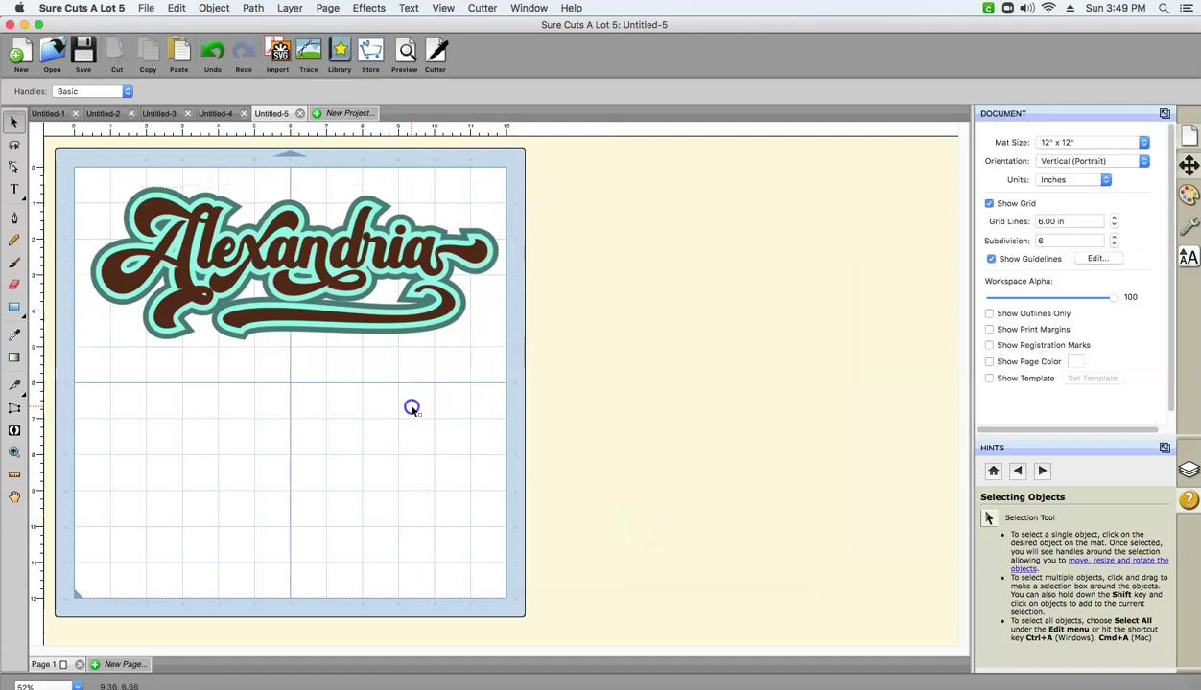
# Step: Select all the artwork and export it to the Desktop as a Design Space compatible SVG named 'scal5 alexandria svg'
pyautogui.click(176, 8)
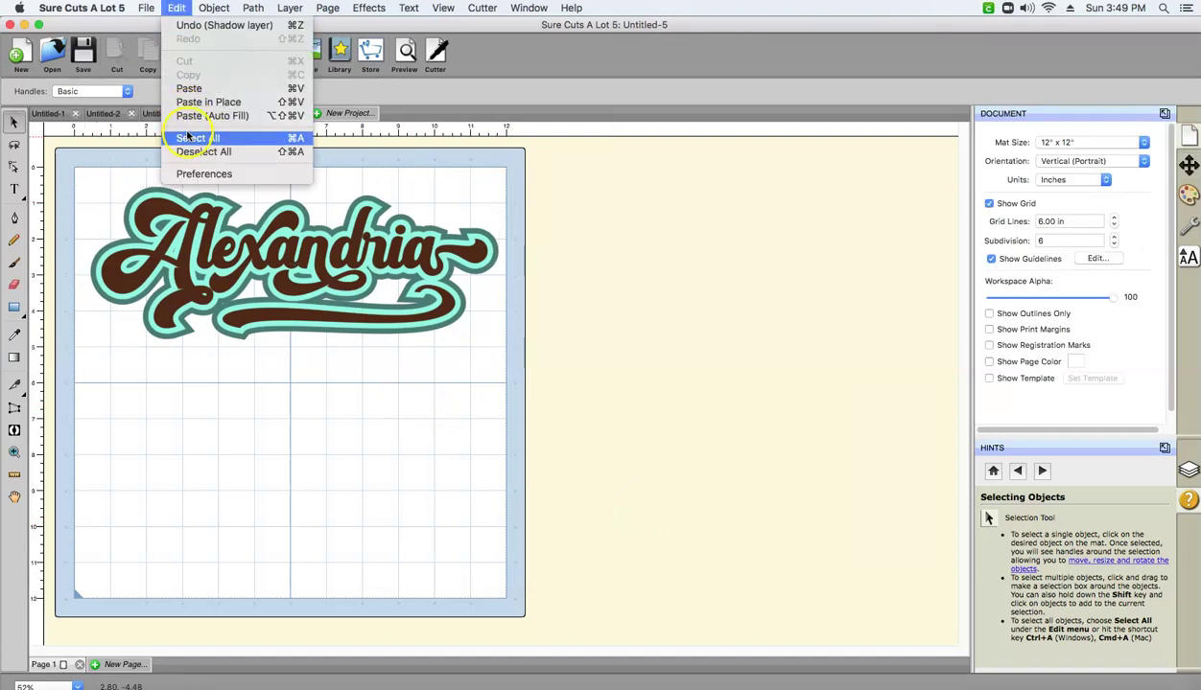
pyautogui.click(188, 138)
pyautogui.click(146, 7)
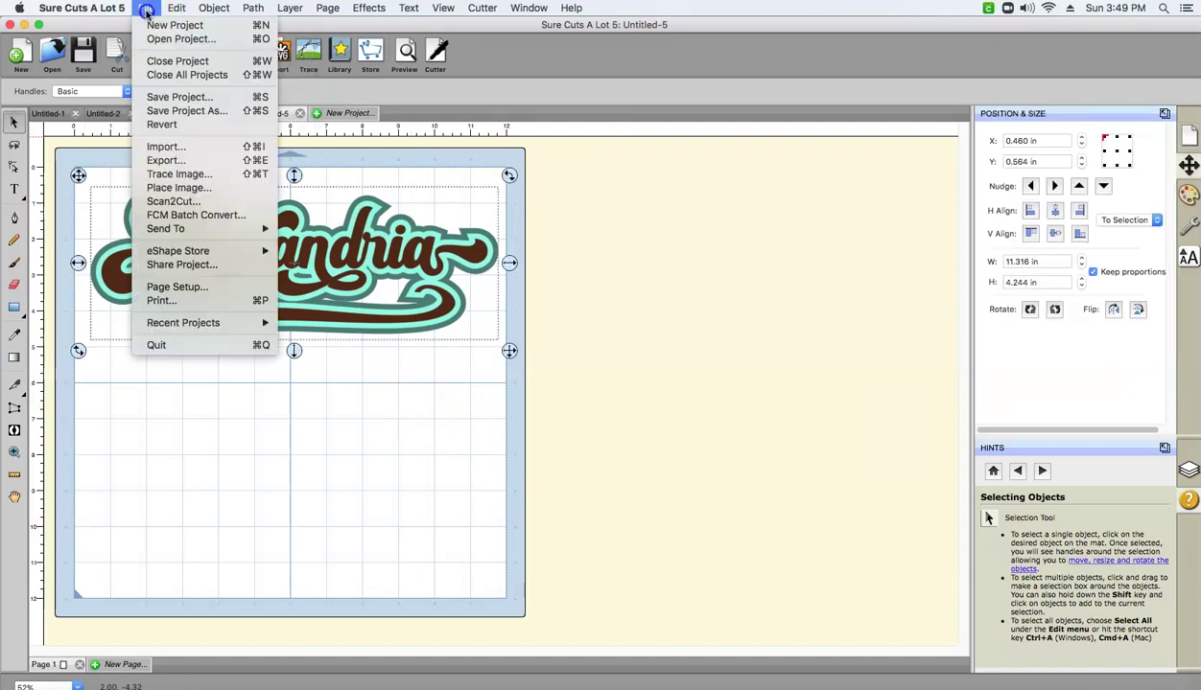
pyautogui.click(161, 161)
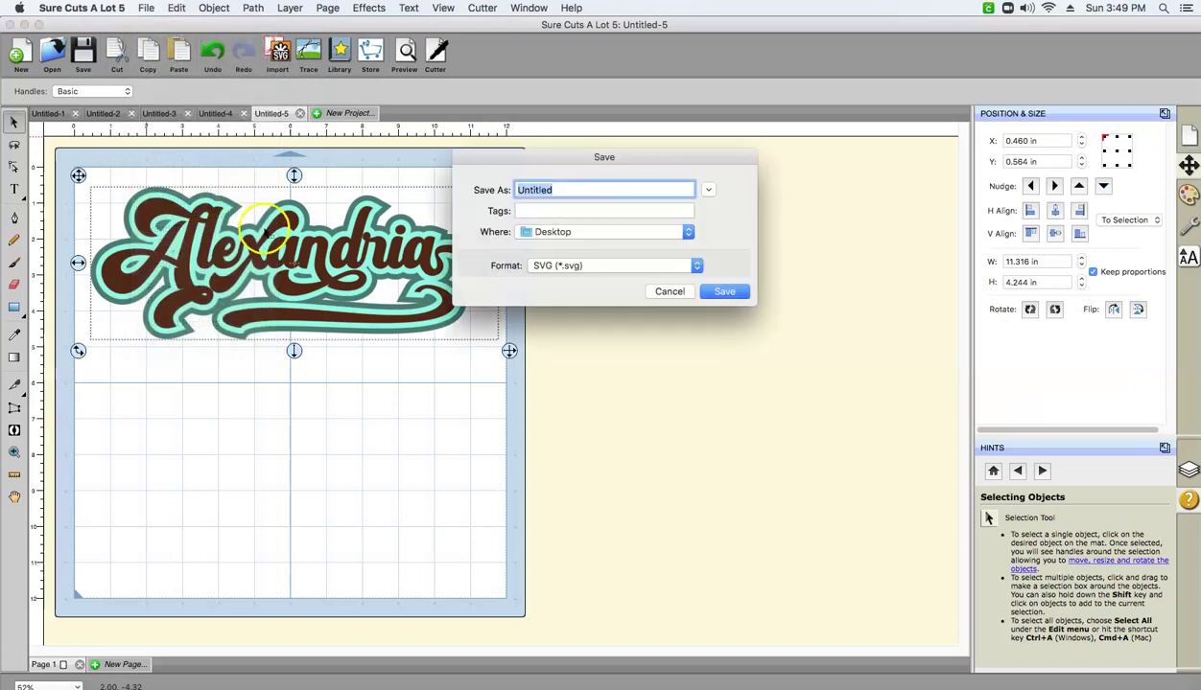
pyautogui.write('s')
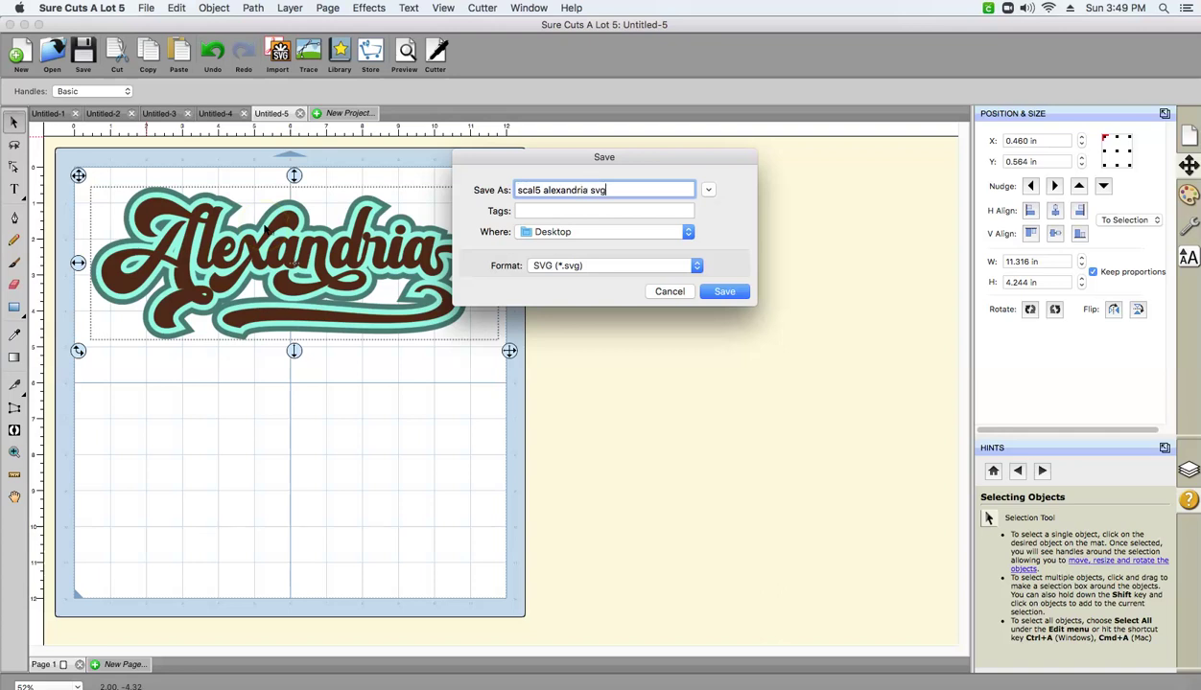
pyautogui.write('cal5 alexandria svg')
pyautogui.press('Return')
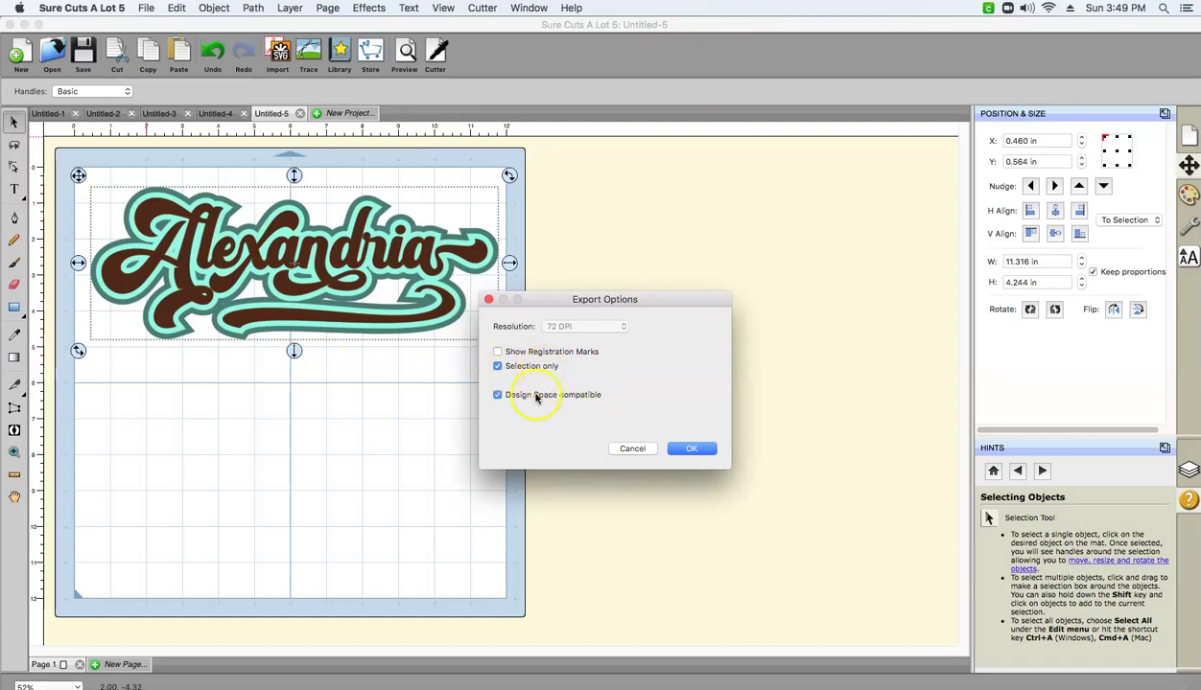
pyautogui.click(690, 448)
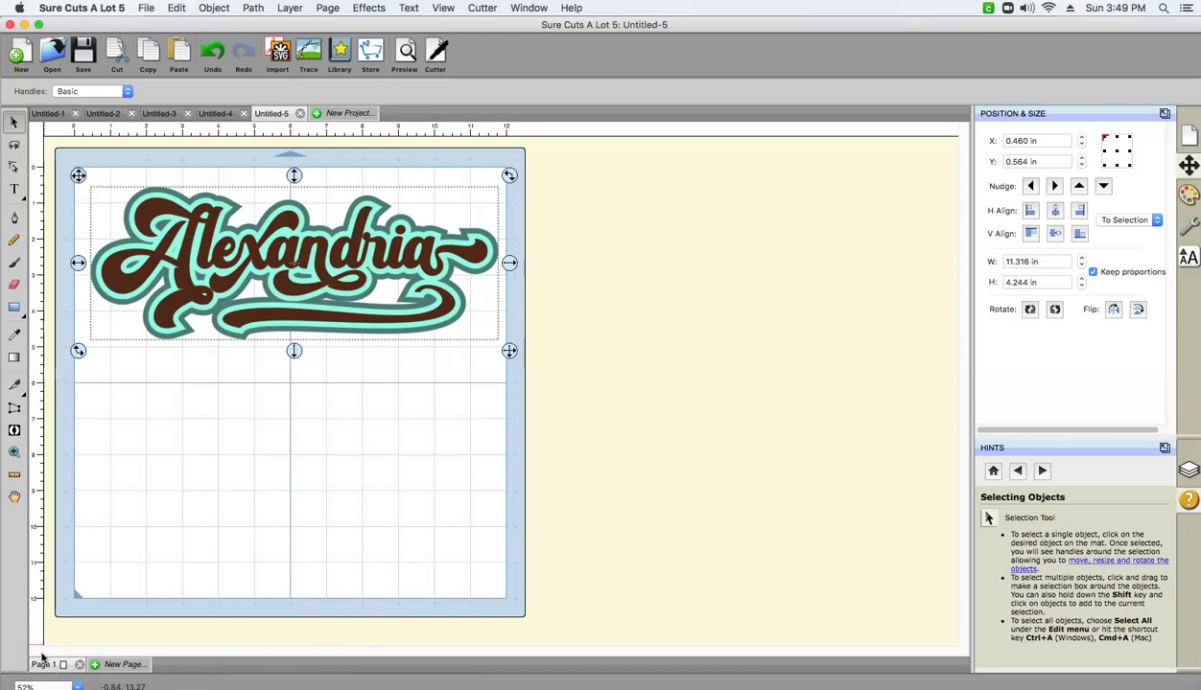
# Step: In maximized Design Space, upload the 'scal5 alexandria svg' file found by searching 'alexandria'
pyautogui.click(444, 687)
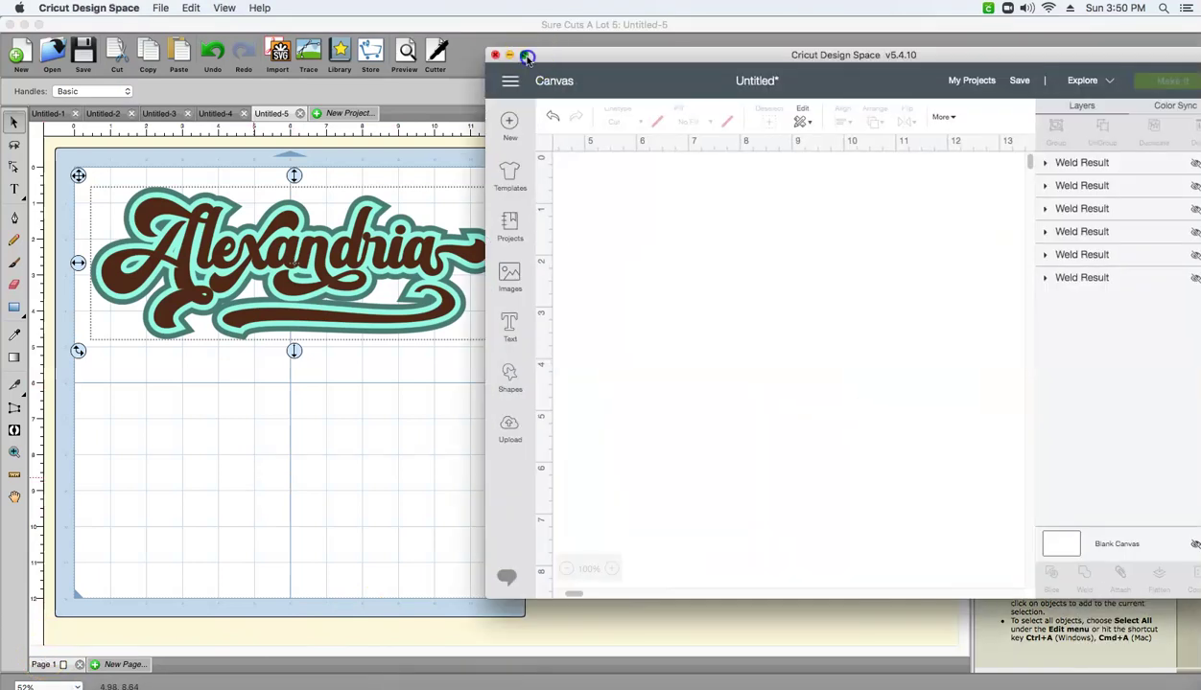
pyautogui.click(524, 60)
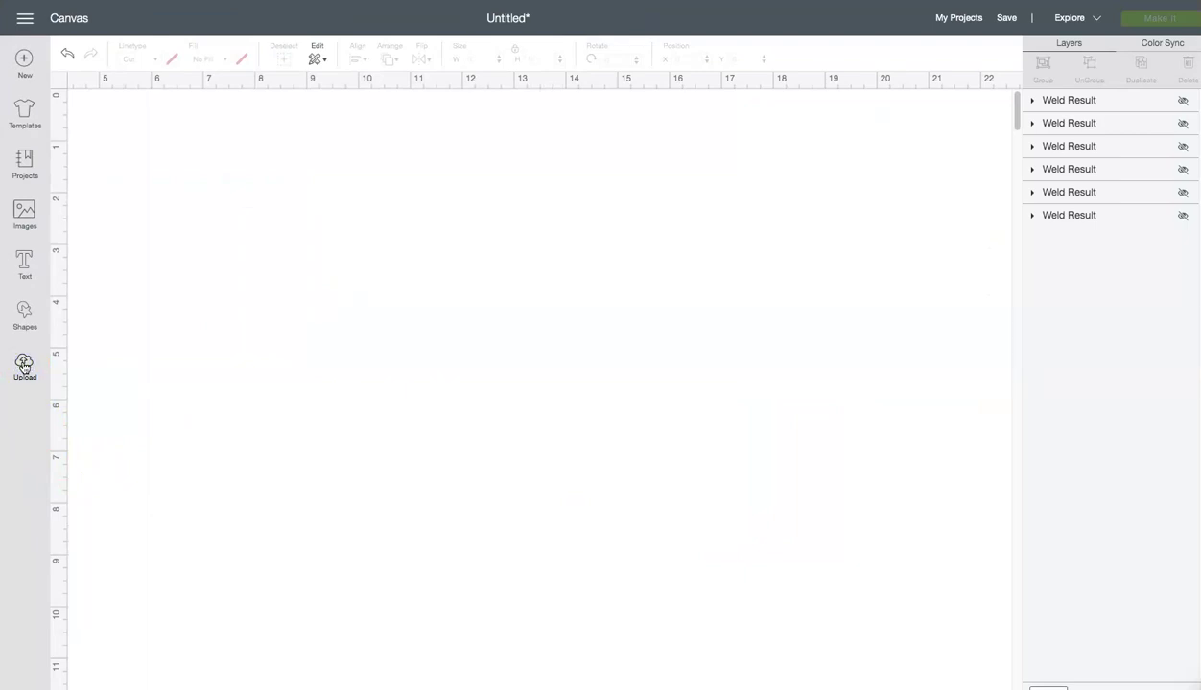
pyautogui.click(24, 367)
pyautogui.click(322, 343)
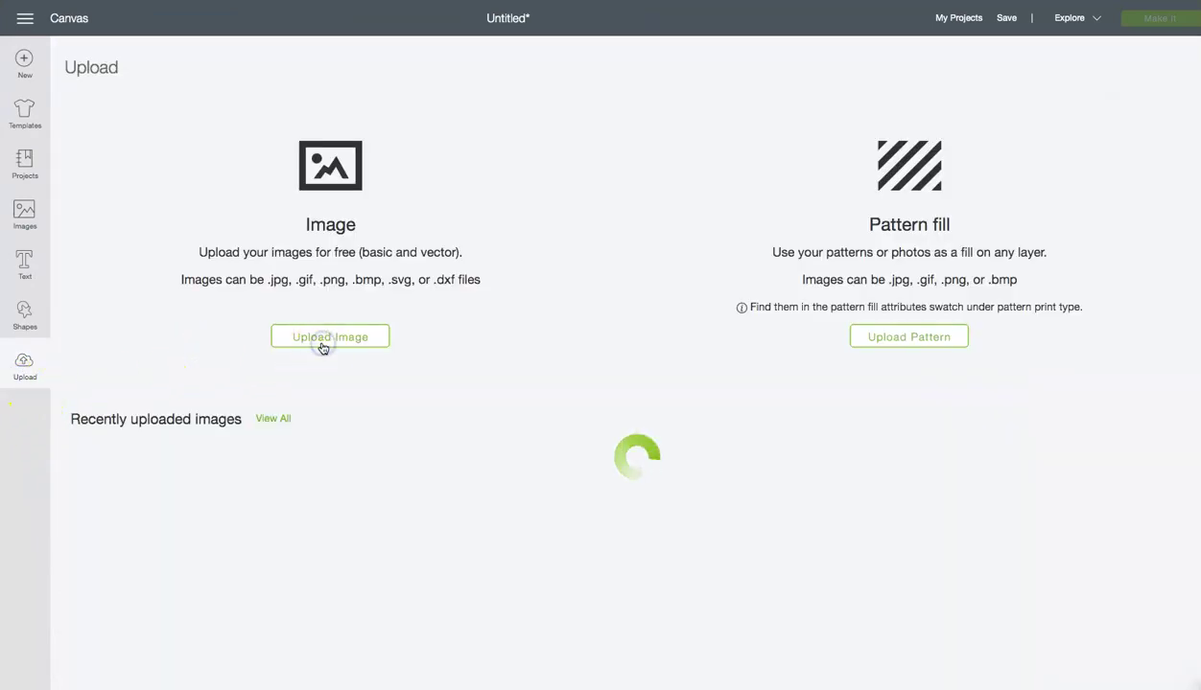
pyautogui.click(625, 378)
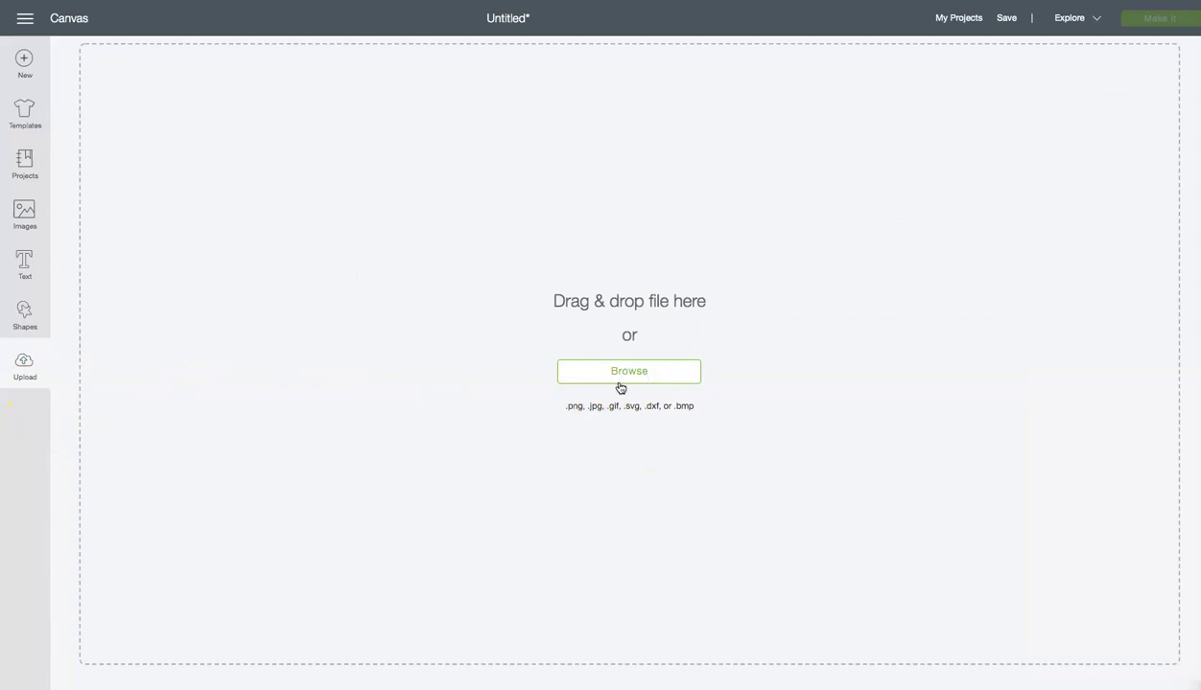
pyautogui.click(798, 16)
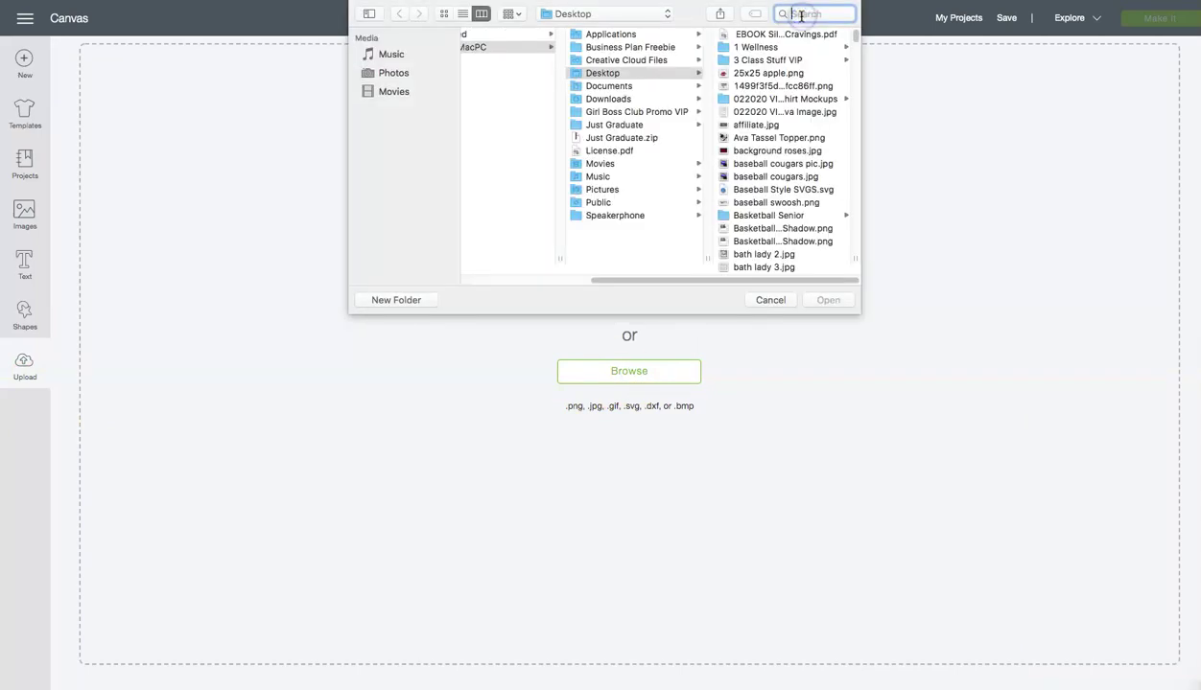
pyautogui.write('alexandria')
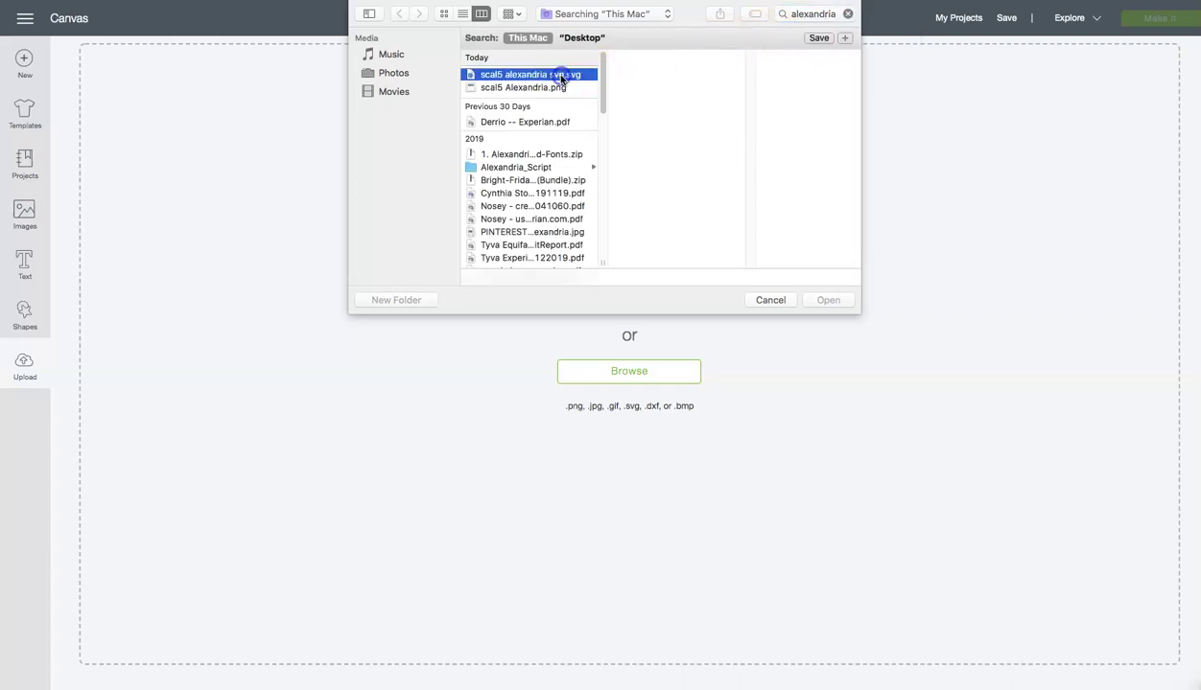
pyautogui.click(822, 300)
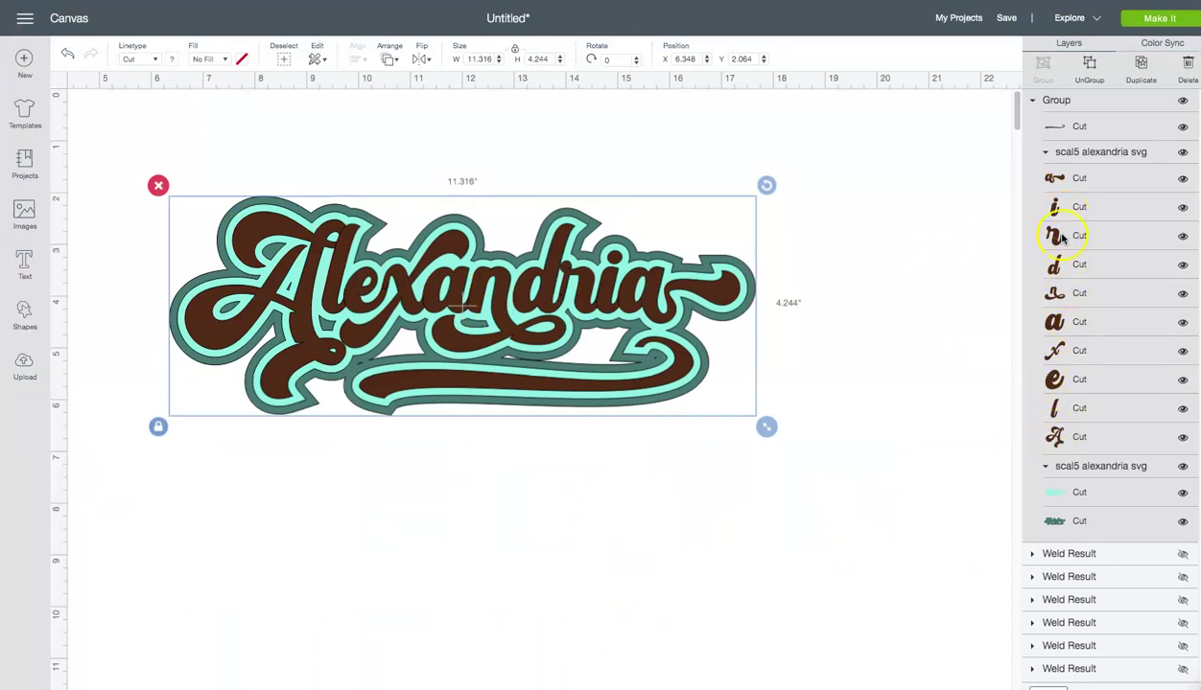
# Step: Try selecting the letter layers, then select the whole imported group and ungroup it
pyautogui.click(1068, 433)
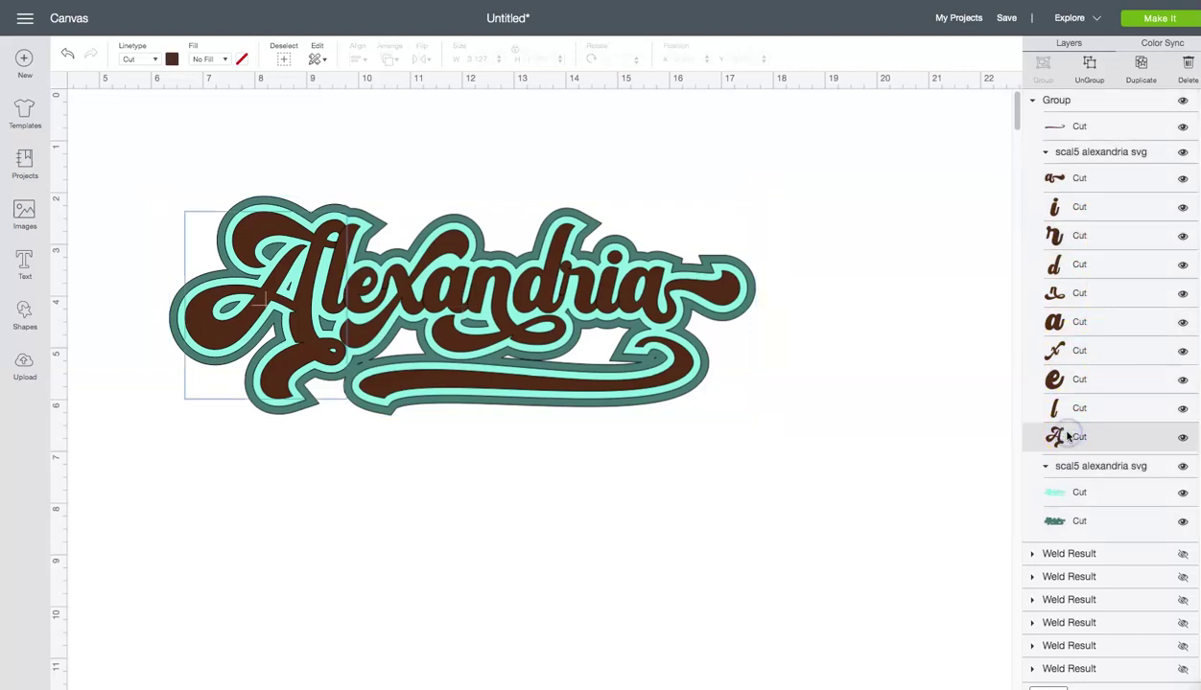
pyautogui.keyDown('shift'); pyautogui.click(1064, 179); pyautogui.keyUp('shift')
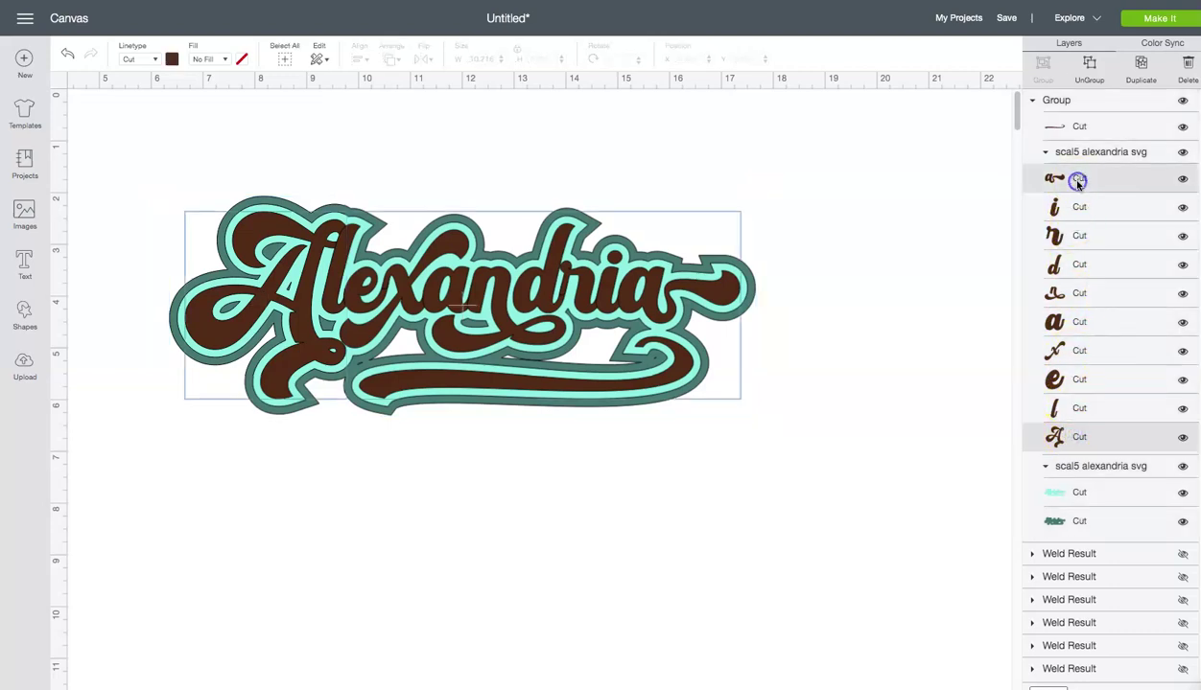
pyautogui.keyDown('shift'); pyautogui.click(1068, 410); pyautogui.keyUp('shift')
pyautogui.keyDown('shift'); pyautogui.click(1069, 380); pyautogui.keyUp('shift')
pyautogui.keyDown('shift'); pyautogui.click(1069, 351); pyautogui.keyUp('shift')
pyautogui.keyDown('shift'); pyautogui.click(1071, 322); pyautogui.keyUp('shift')
pyautogui.keyDown('shift'); pyautogui.click(1072, 294); pyautogui.keyUp('shift')
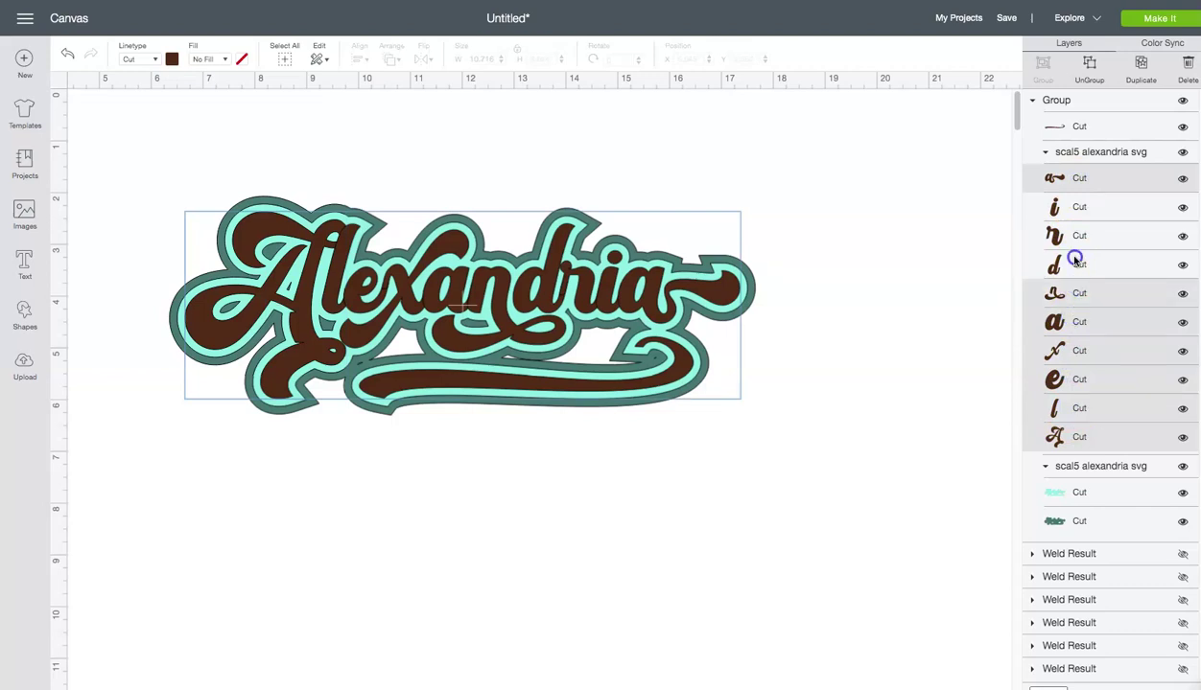
pyautogui.keyDown('shift'); pyautogui.click(1075, 263); pyautogui.keyUp('shift')
pyautogui.keyDown('shift'); pyautogui.click(1076, 235); pyautogui.keyUp('shift')
pyautogui.keyDown('shift'); pyautogui.click(1077, 205); pyautogui.keyUp('shift')
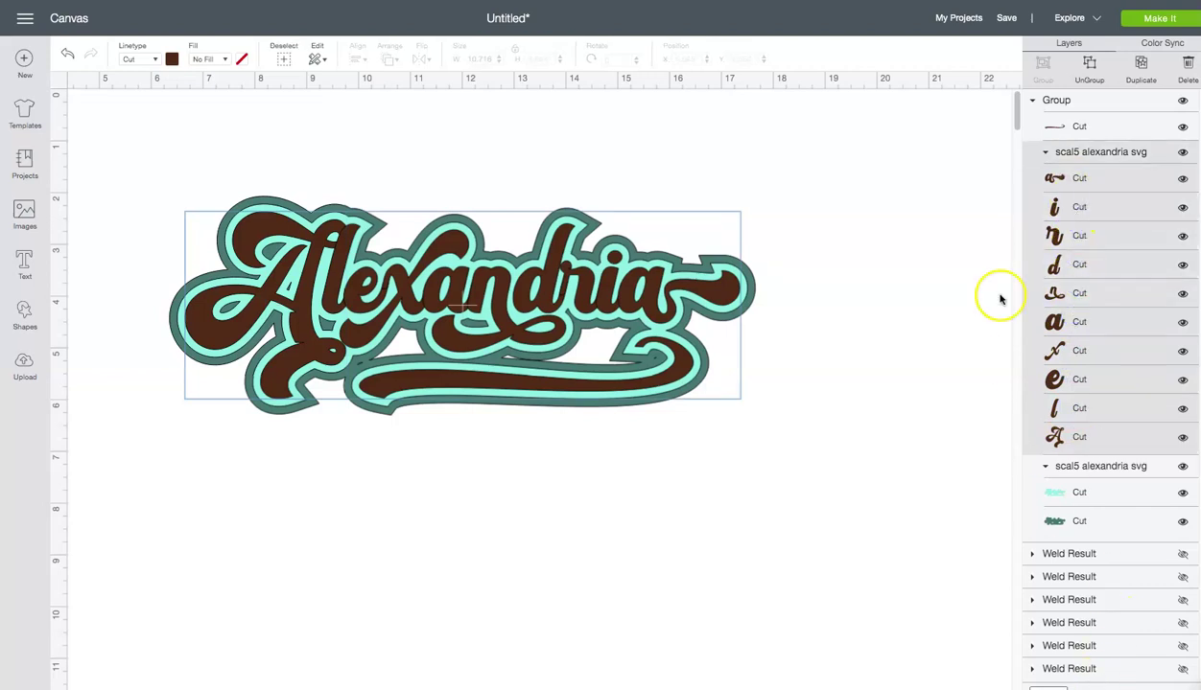
pyautogui.click(1064, 101)
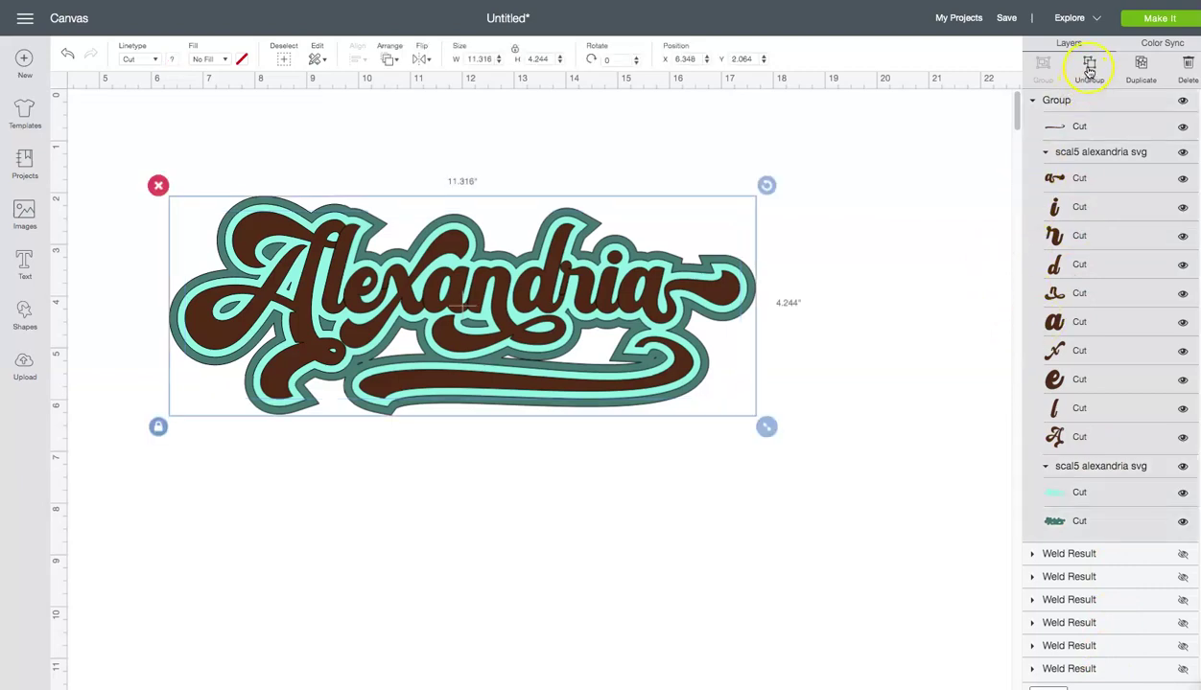
pyautogui.click(1089, 67)
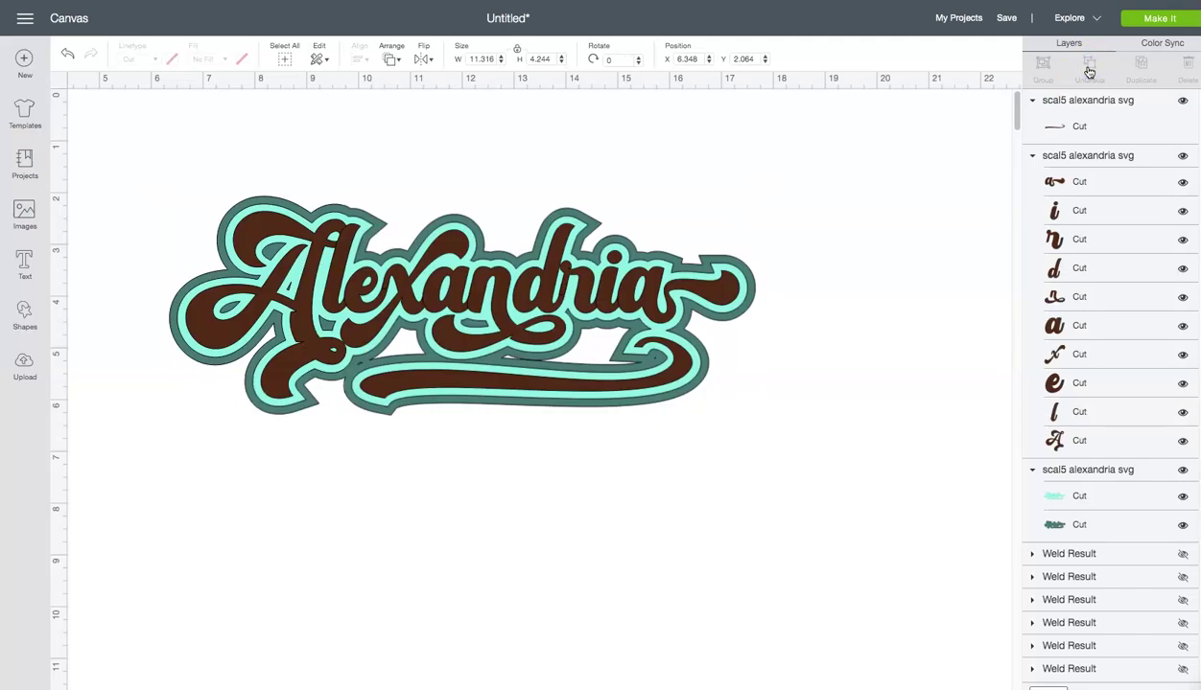
# Step: Select all ten letter layers from A to the top a and weld them into one layer
pyautogui.click(1058, 440)
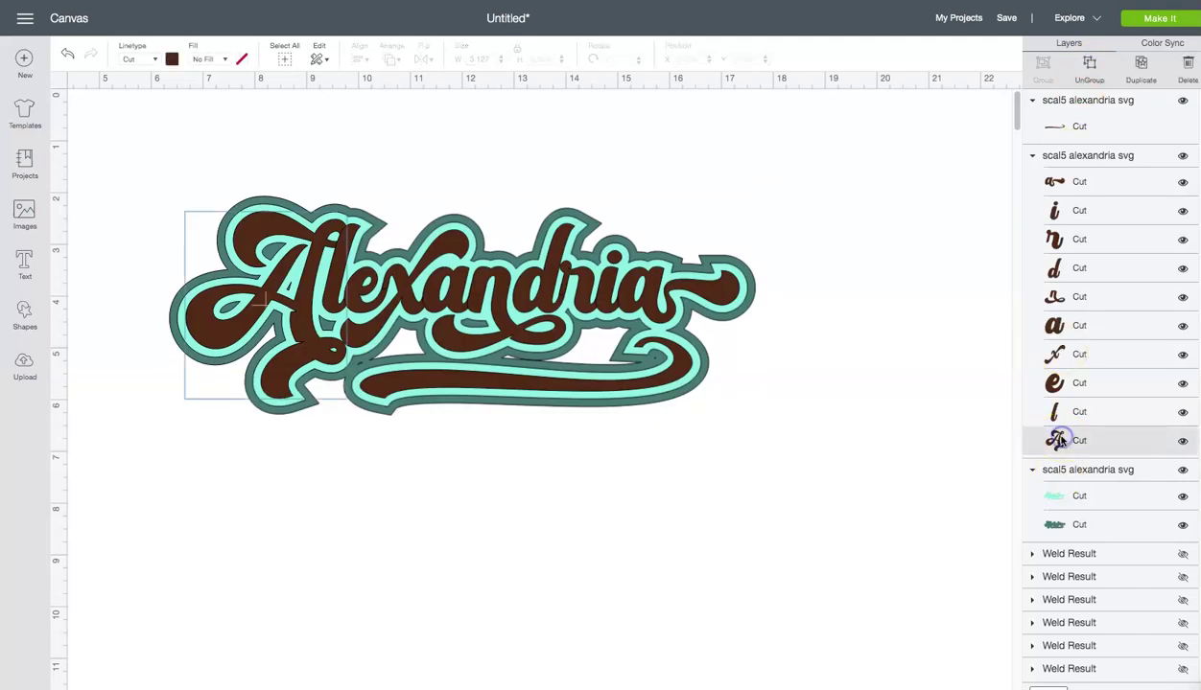
pyautogui.keyDown('shift'); pyautogui.click(1059, 412); pyautogui.keyUp('shift')
pyautogui.keyDown('shift'); pyautogui.click(1043, 383); pyautogui.keyUp('shift')
pyautogui.keyDown('shift'); pyautogui.click(1046, 353); pyautogui.keyUp('shift')
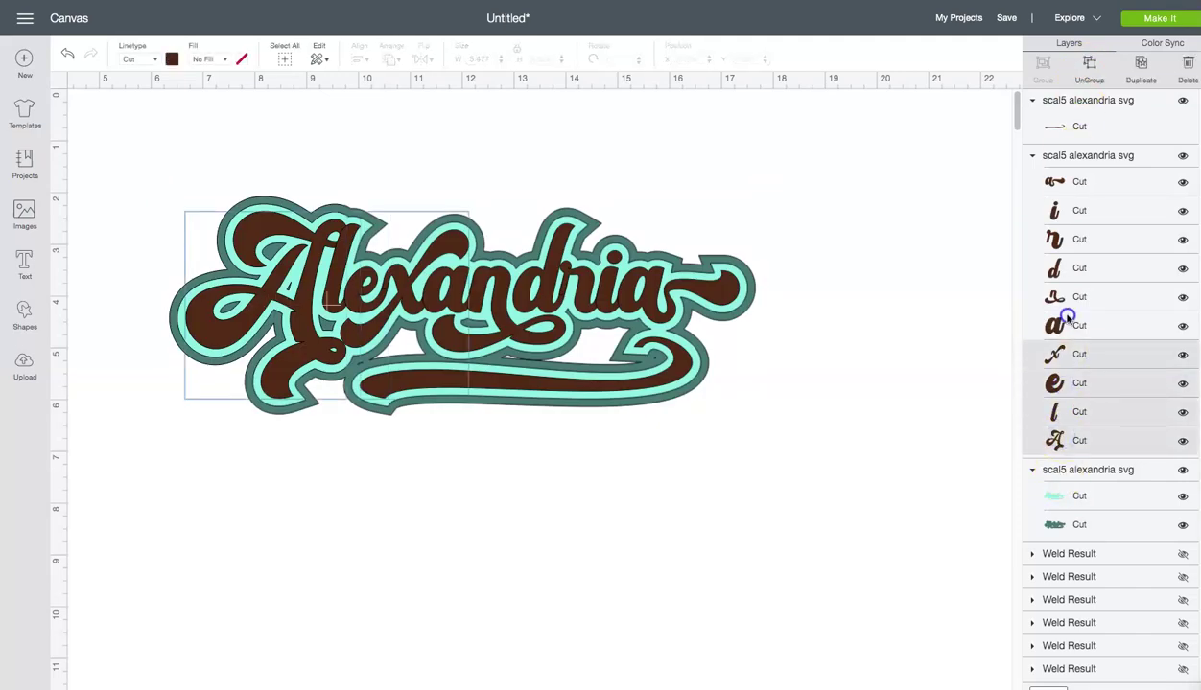
pyautogui.keyDown('shift'); pyautogui.click(1055, 323); pyautogui.keyUp('shift')
pyautogui.keyDown('shift'); pyautogui.click(1055, 298); pyautogui.keyUp('shift')
pyautogui.keyDown('shift'); pyautogui.click(1050, 269); pyautogui.keyUp('shift')
pyautogui.keyDown('shift'); pyautogui.click(1045, 240); pyautogui.keyUp('shift')
pyautogui.keyDown('shift'); pyautogui.click(1044, 211); pyautogui.keyUp('shift')
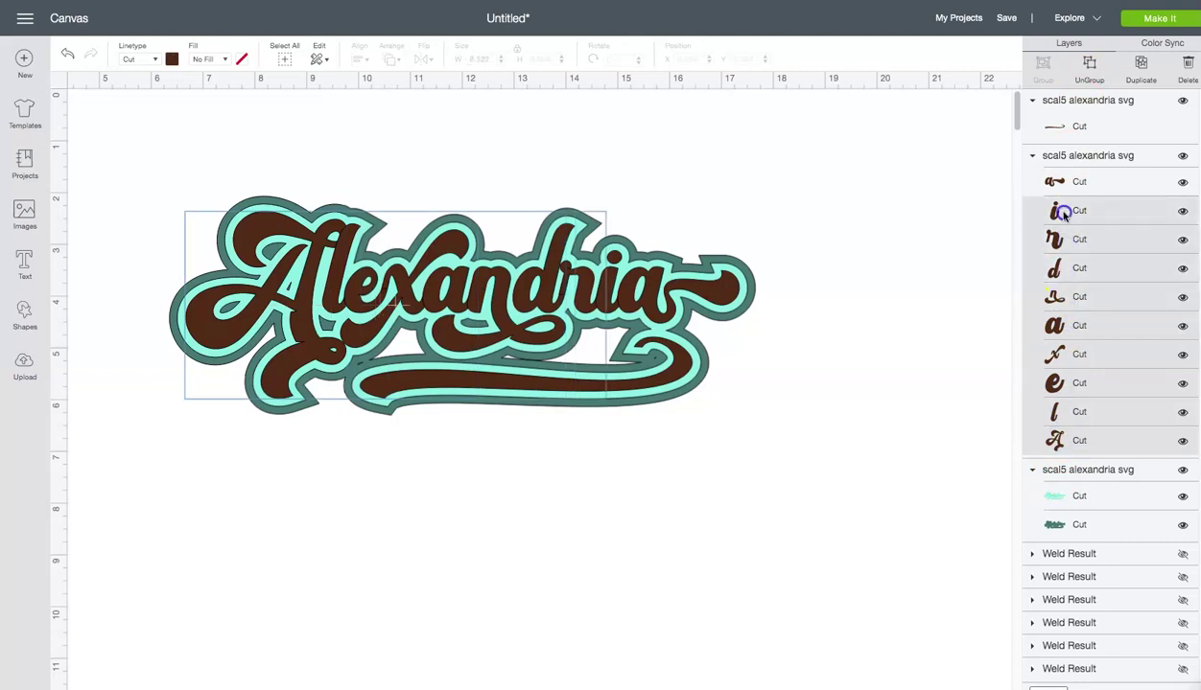
pyautogui.keyDown('shift'); pyautogui.click(1050, 182); pyautogui.keyUp('shift')
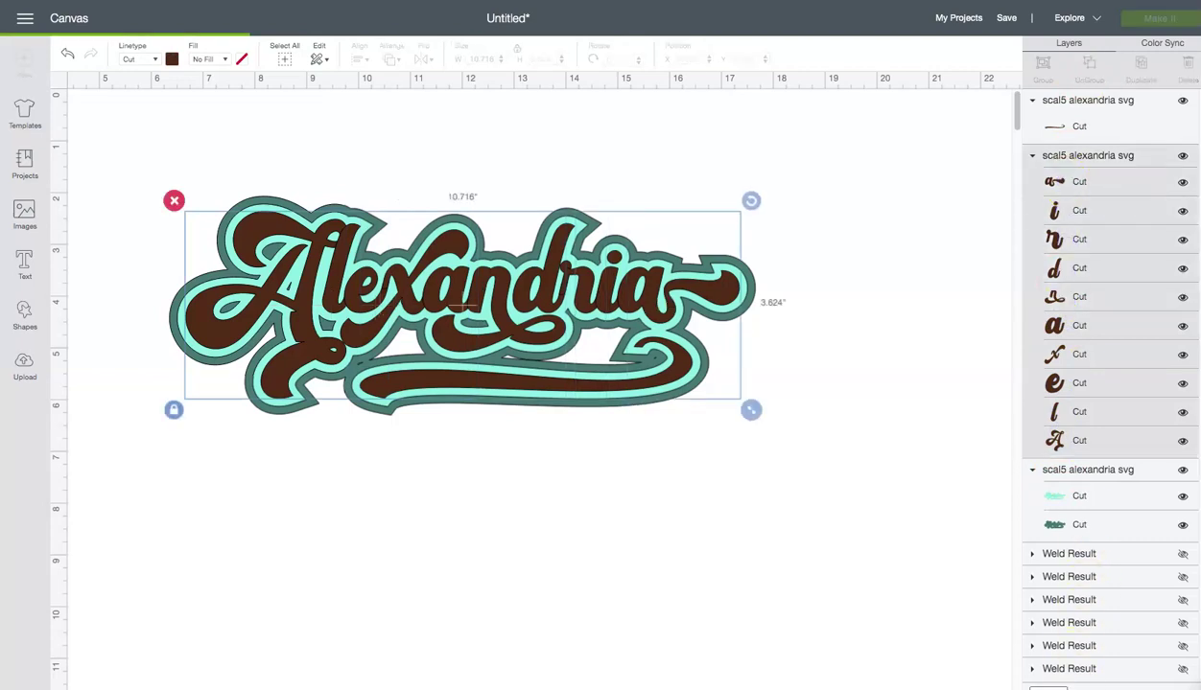
pyautogui.click(1047, 687)
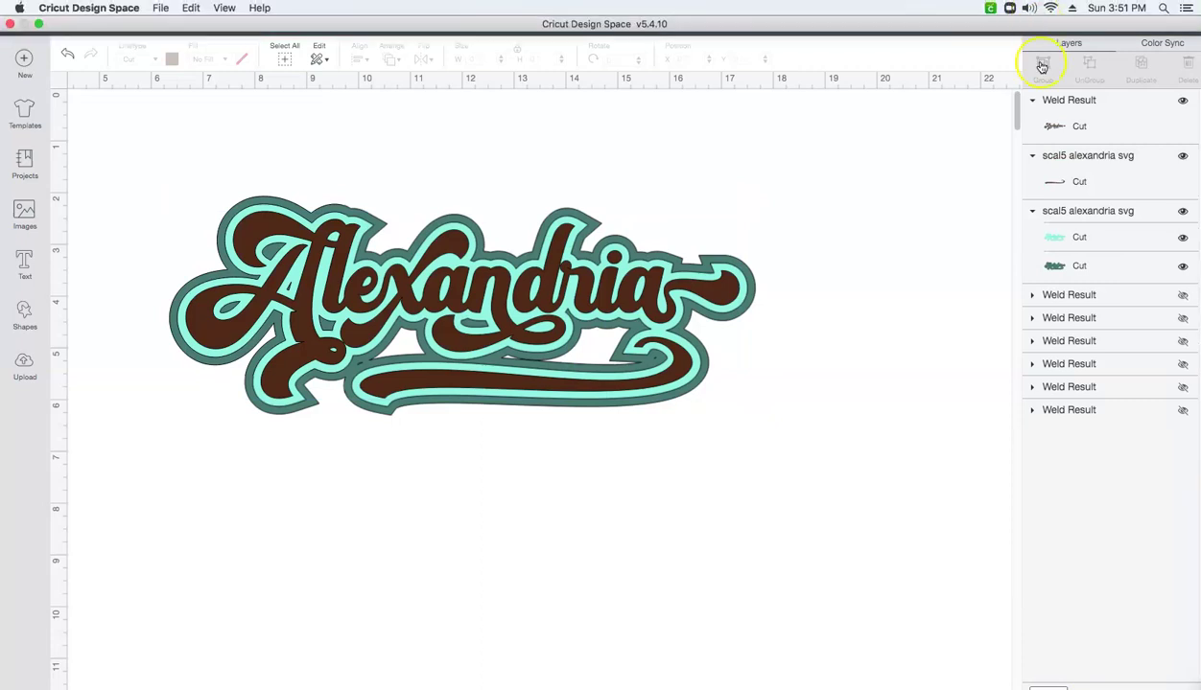
# Step: Hide the lettering and swash layers and split the two-tone outline into two pieces
pyautogui.click(1182, 100)
pyautogui.click(1182, 156)
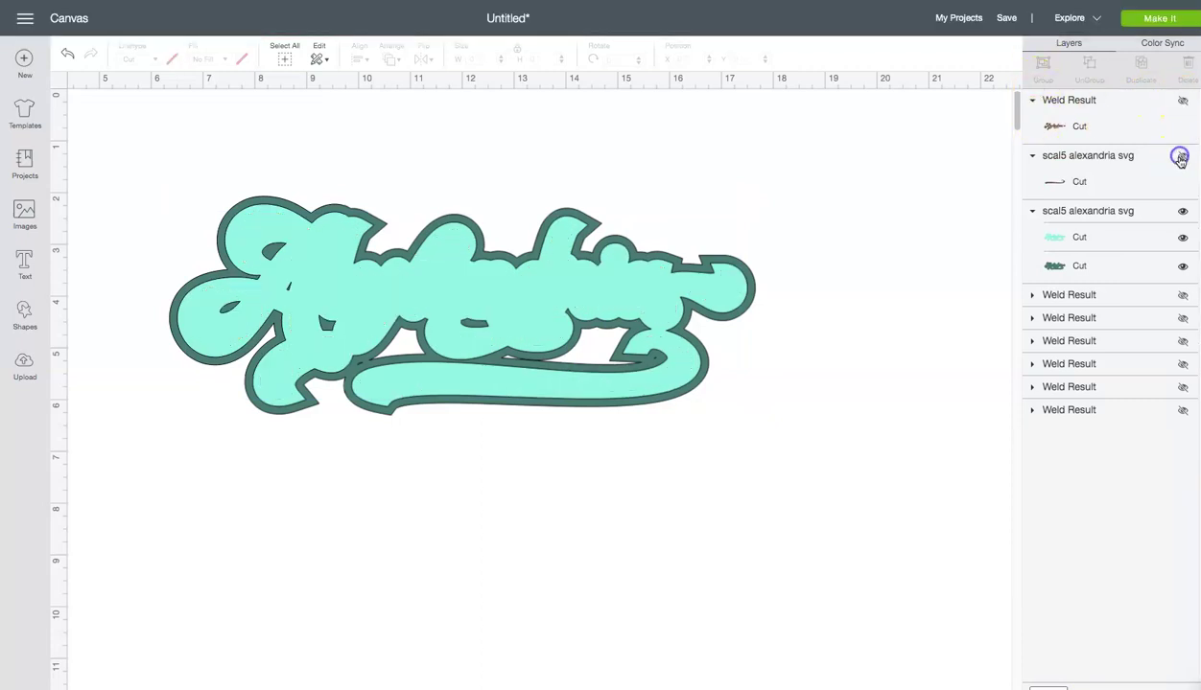
pyautogui.click(1181, 210)
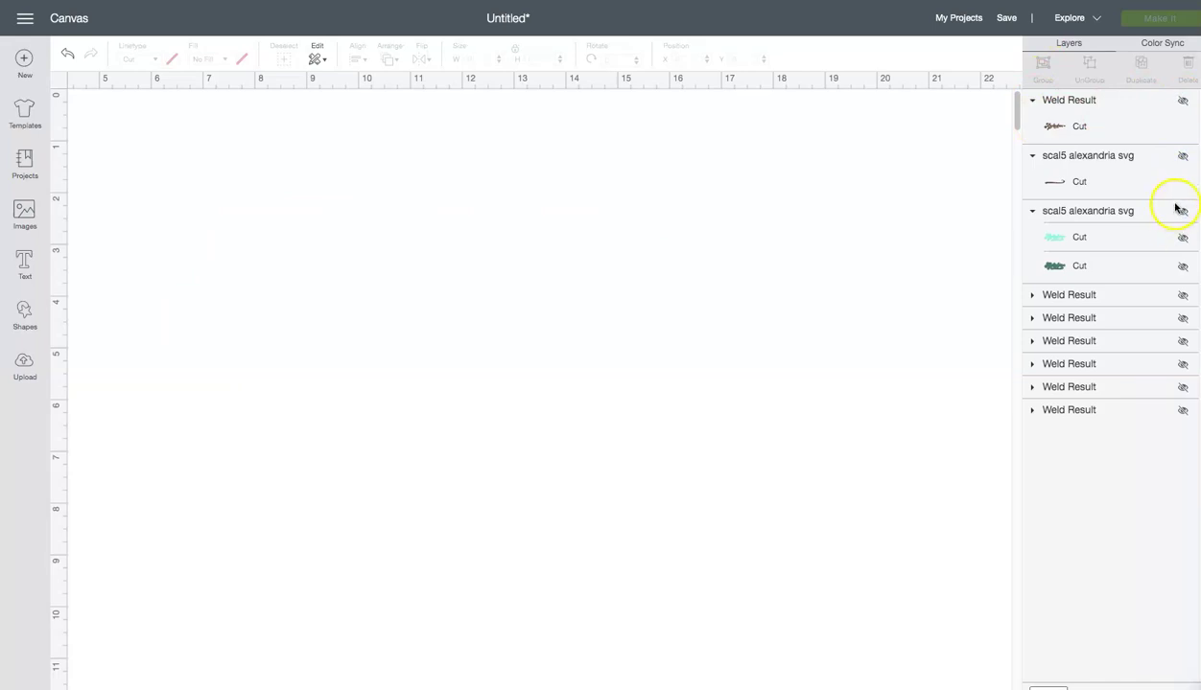
pyautogui.click(1181, 211)
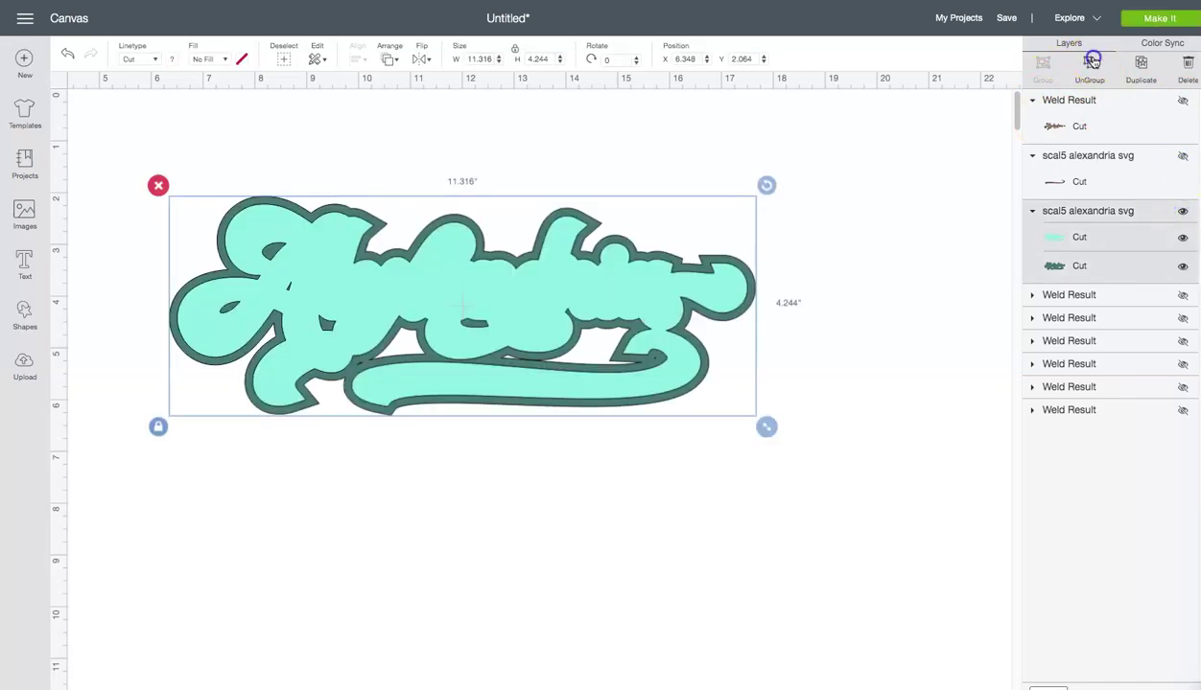
pyautogui.click(1091, 62)
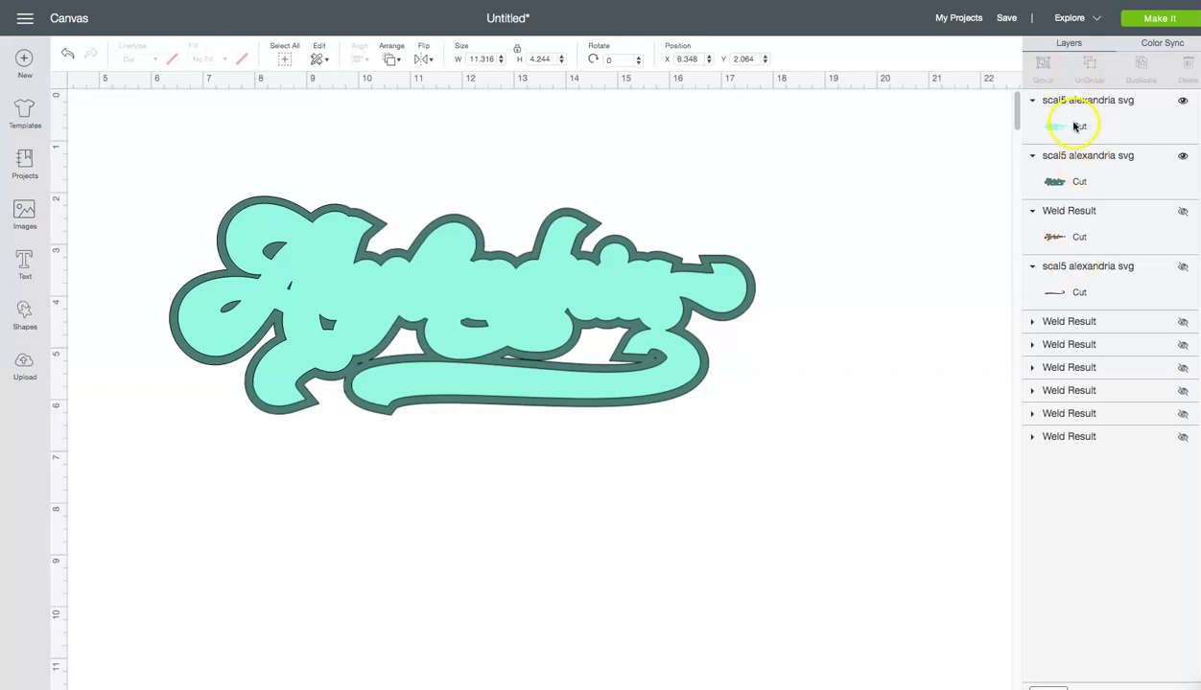
# Step: Send the dark green outline to the back and move the mint outline one level lower
pyautogui.click(1071, 178)
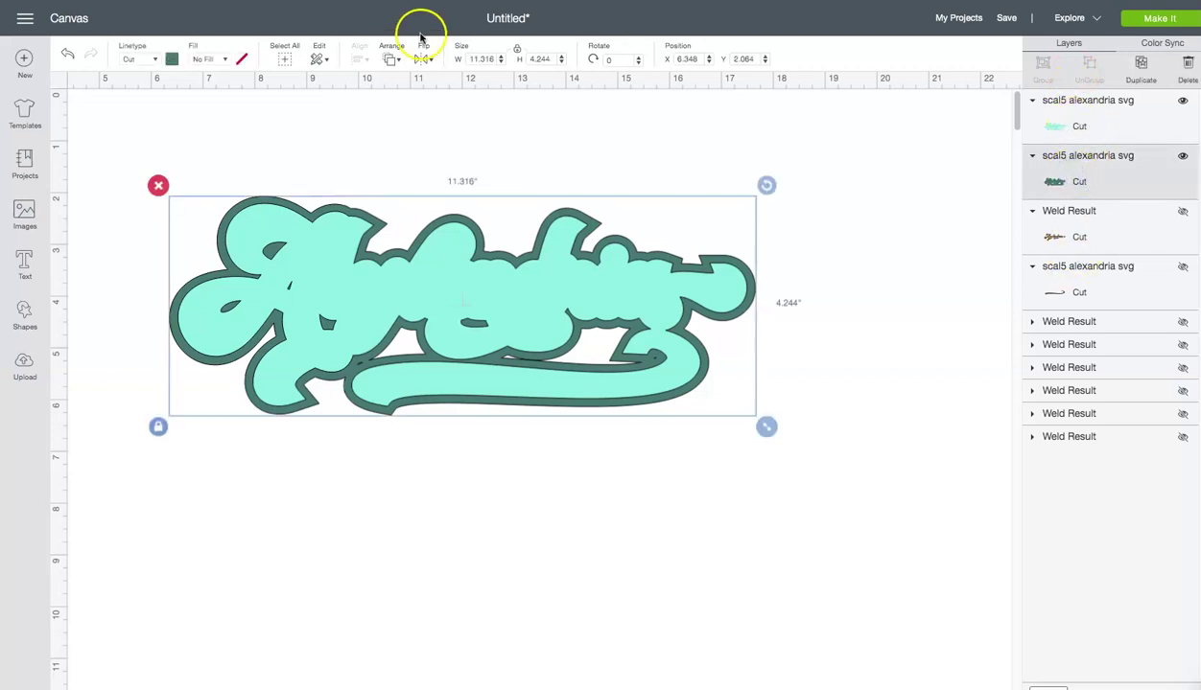
pyautogui.click(390, 59)
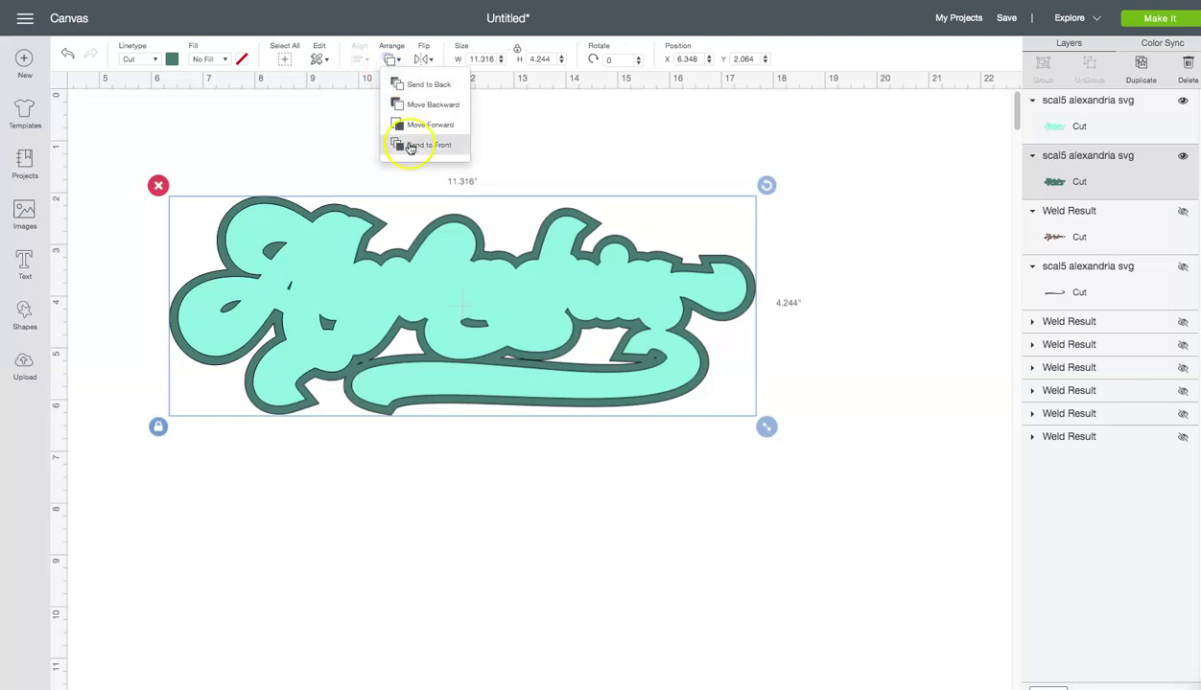
pyautogui.click(422, 85)
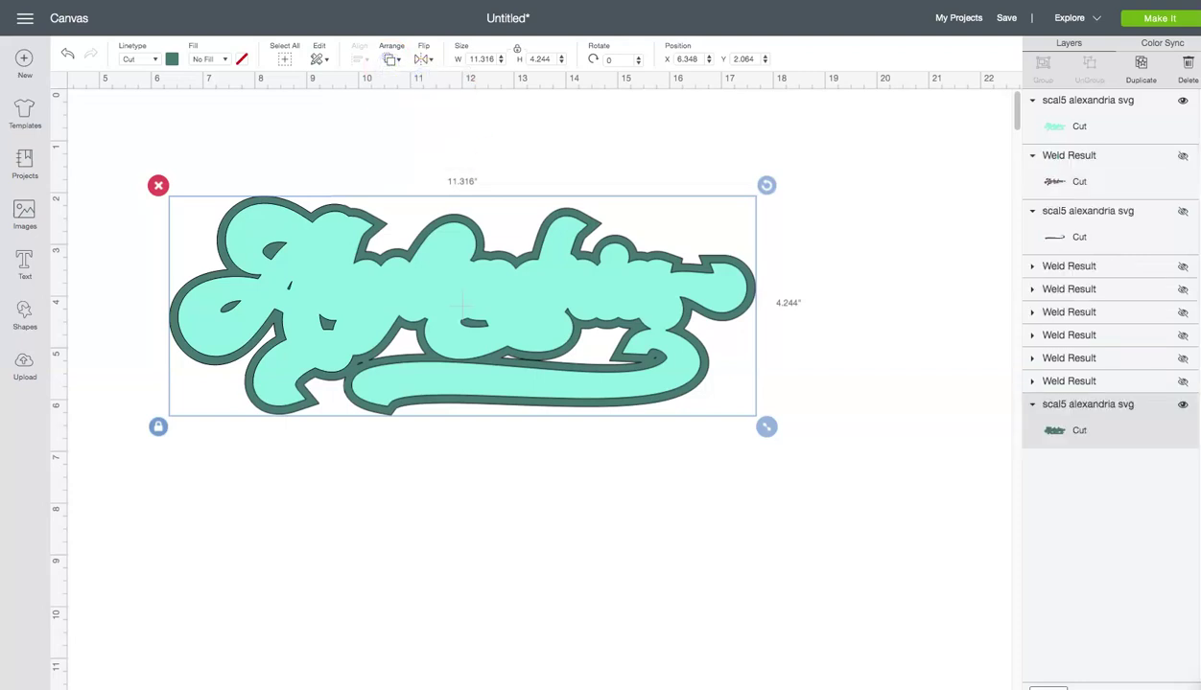
pyautogui.click(1127, 127)
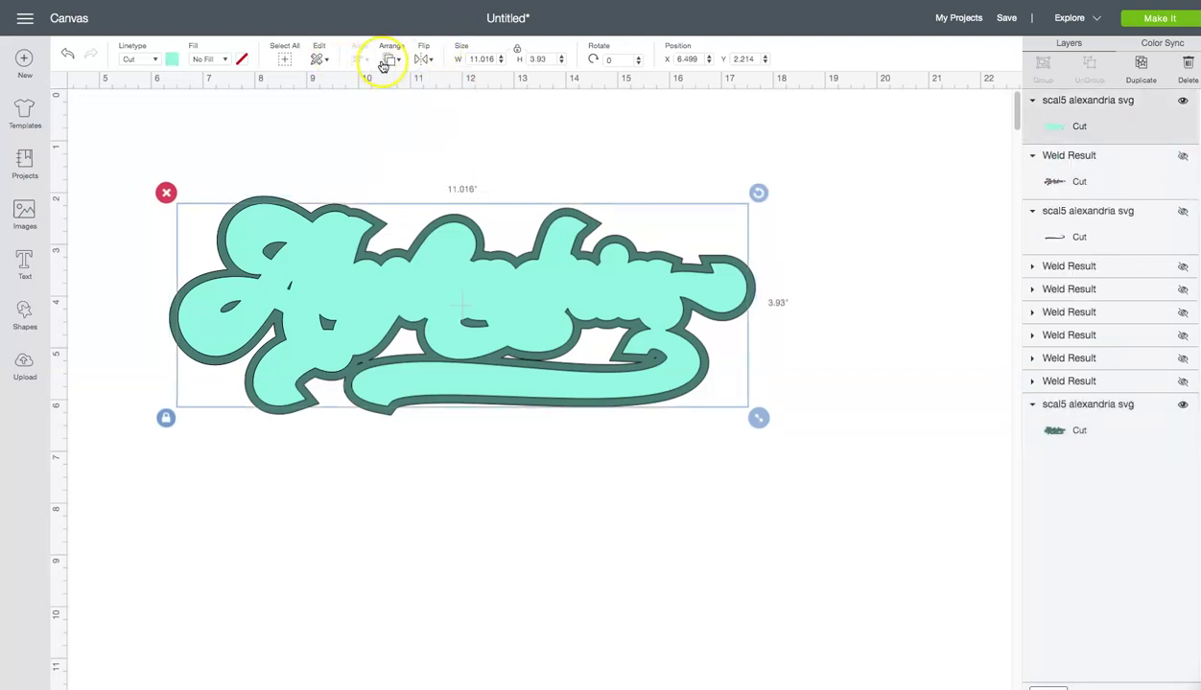
pyautogui.click(386, 61)
pyautogui.click(404, 104)
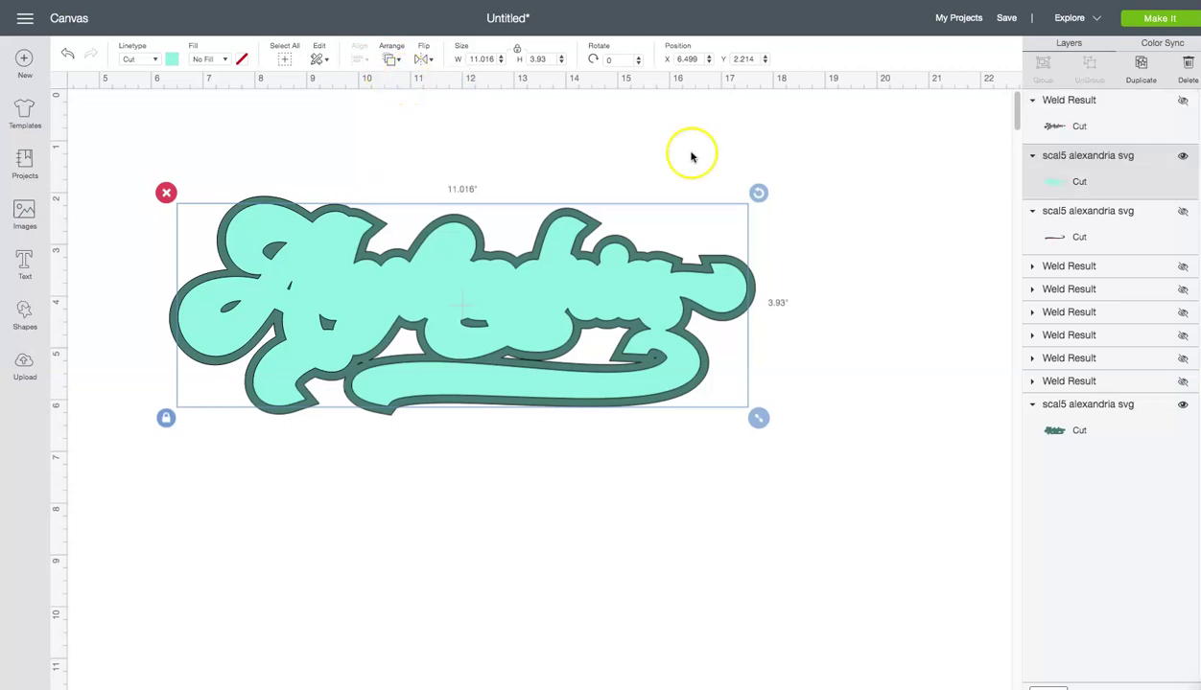
# Step: Unhide the brown swash and bring it to the front, then unhide the brown lettering
pyautogui.click(1096, 240)
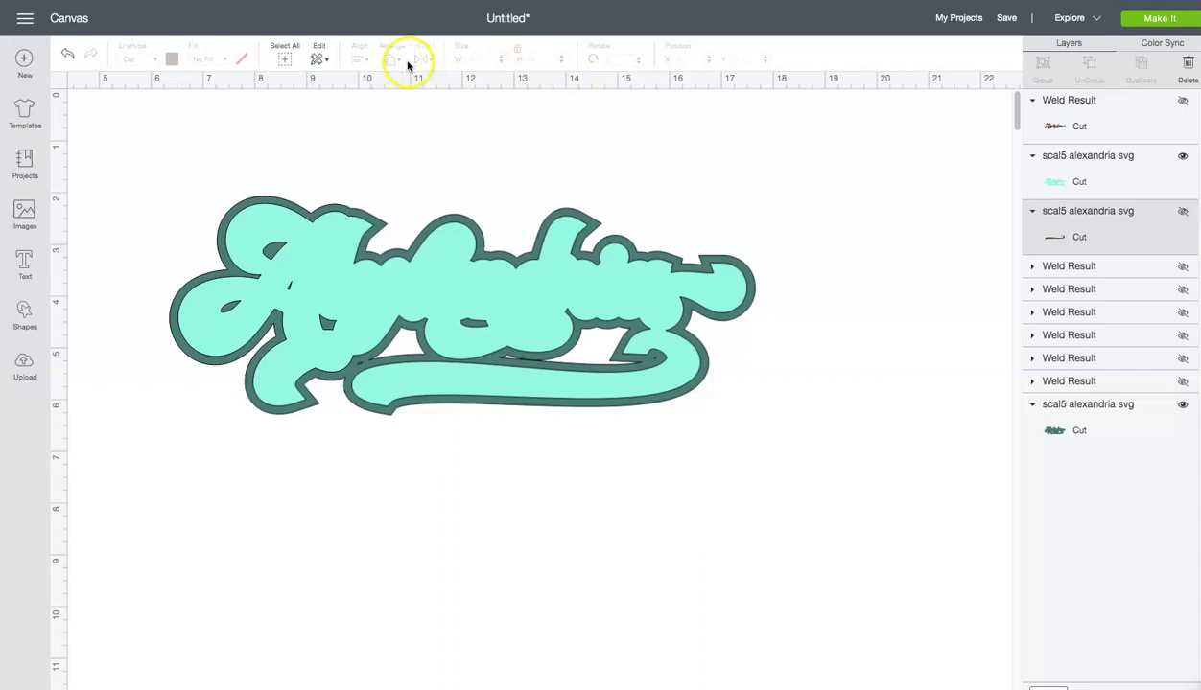
pyautogui.click(1118, 221)
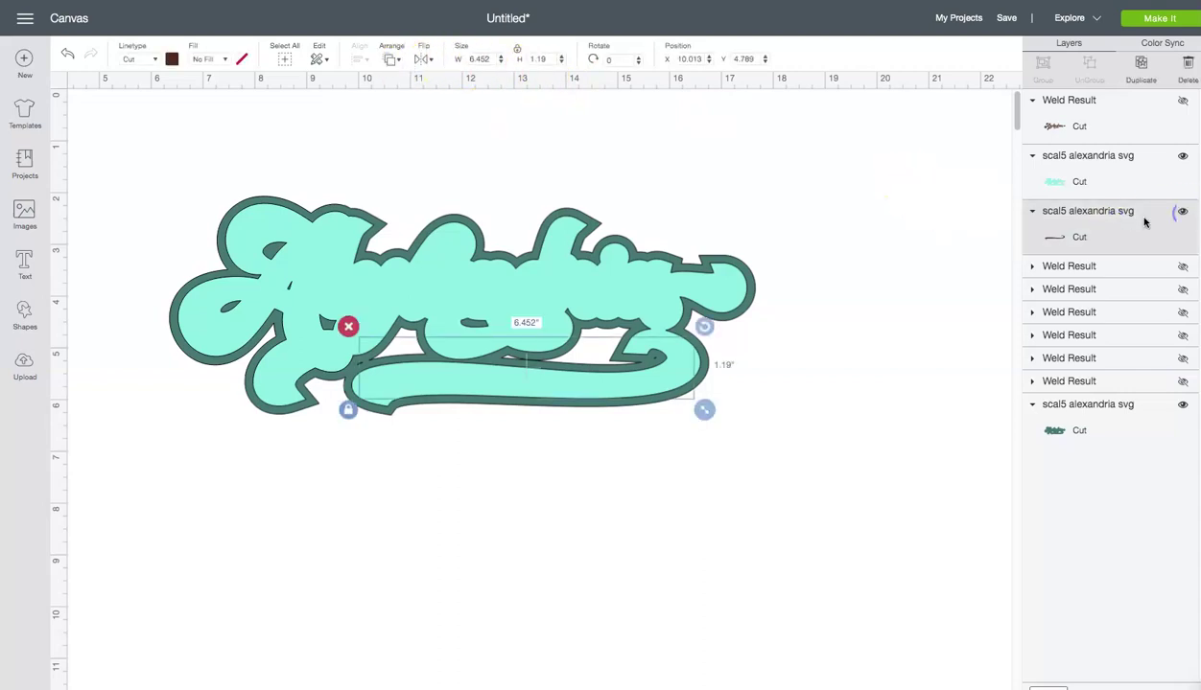
pyautogui.click(392, 59)
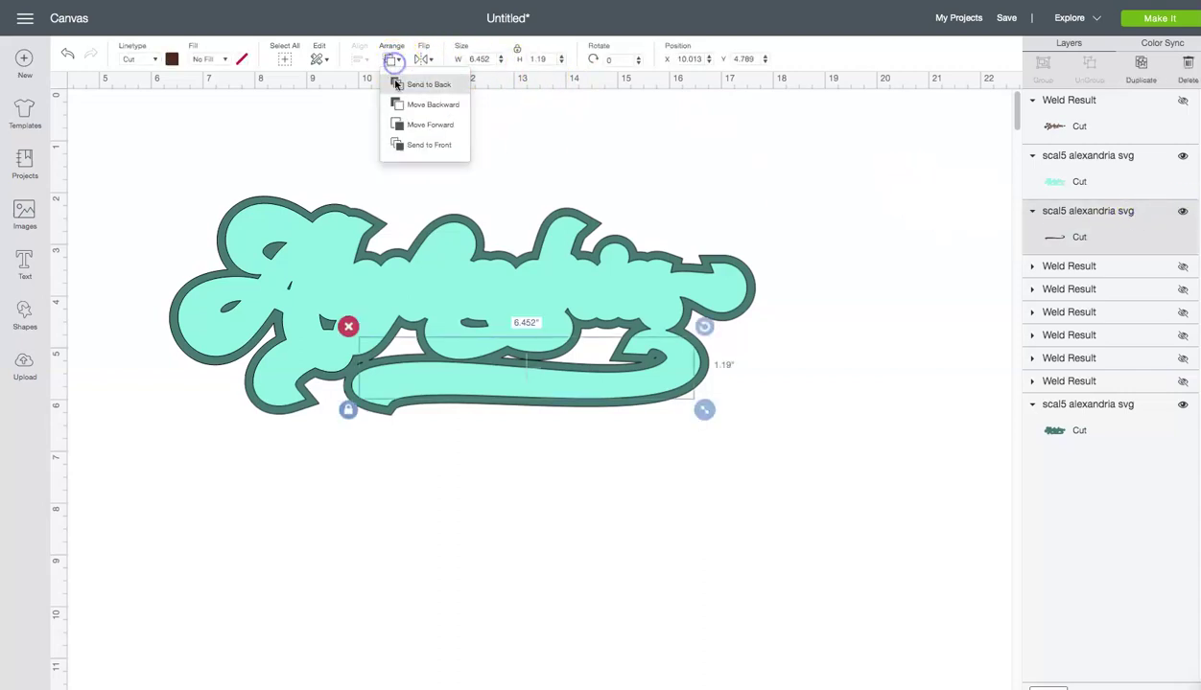
pyautogui.click(413, 146)
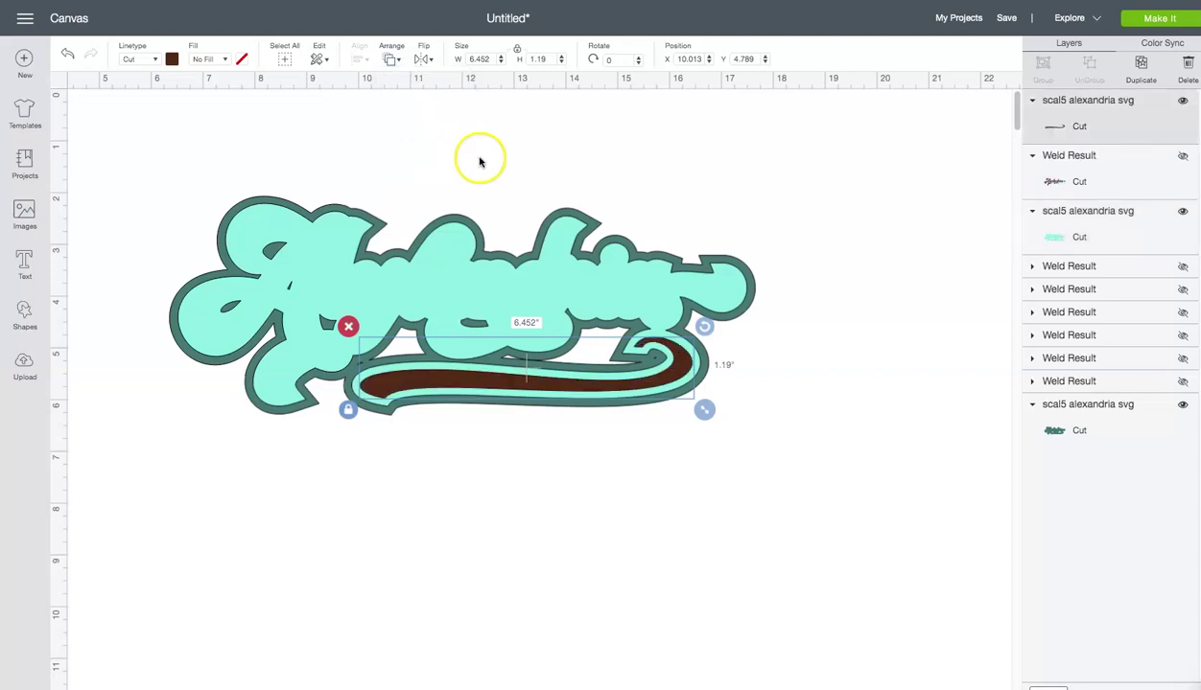
pyautogui.click(1123, 183)
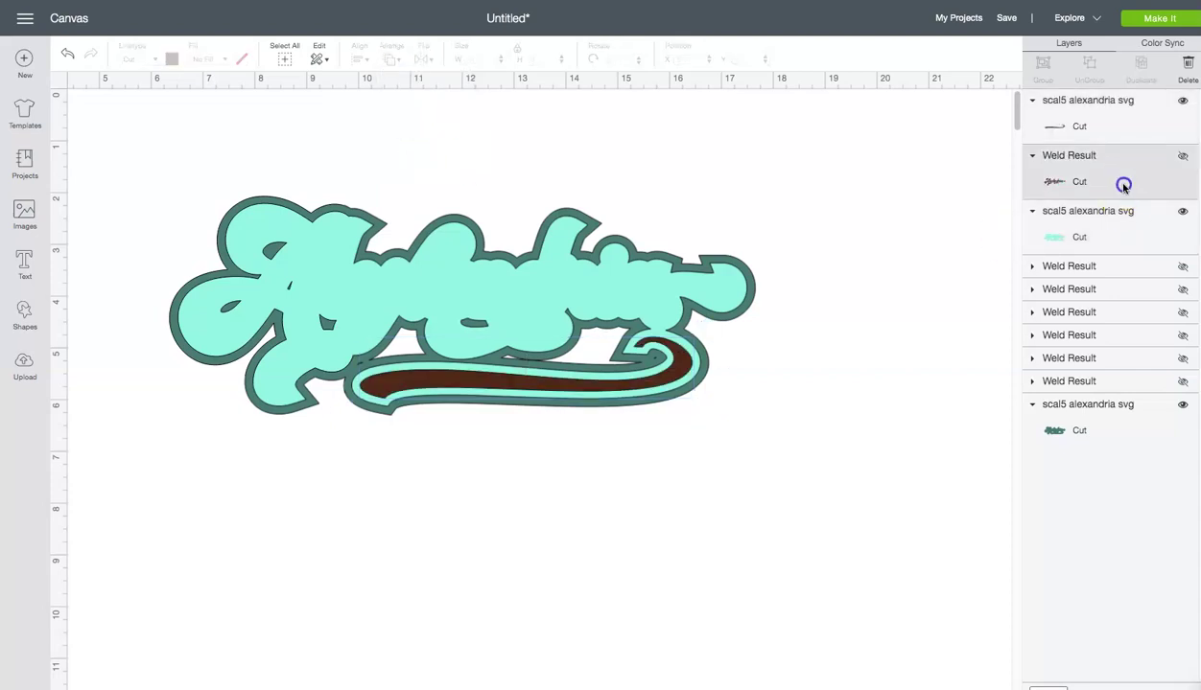
pyautogui.click(1181, 160)
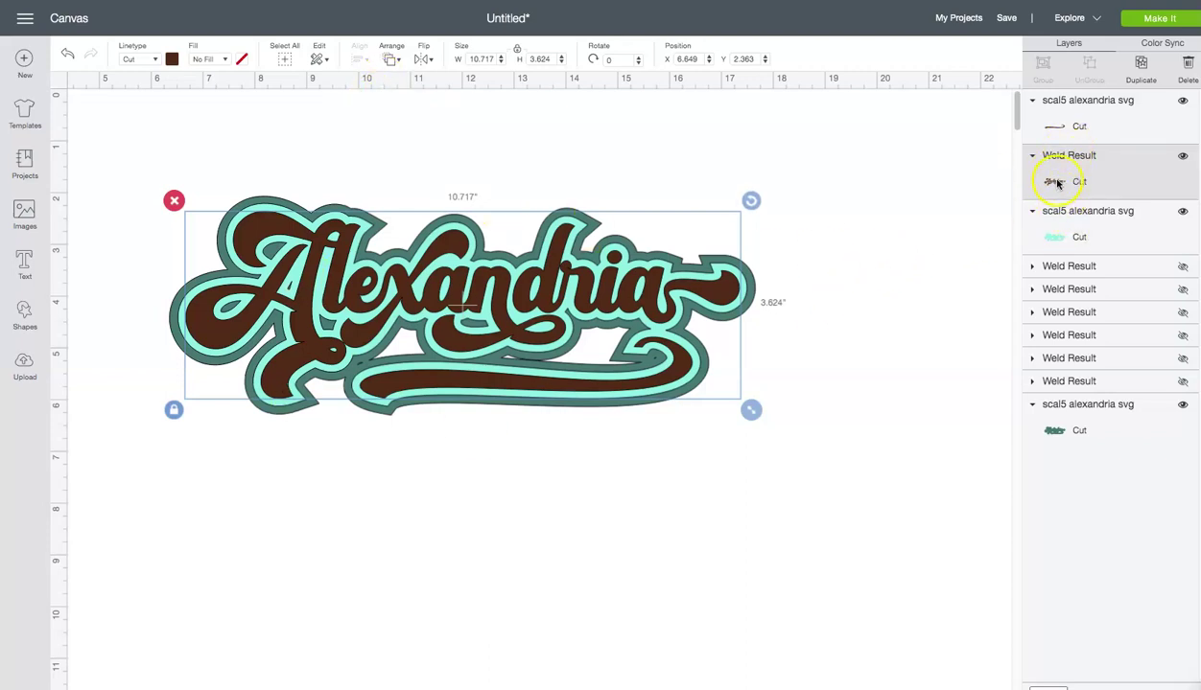
# Step: Check the mint, dark green, lettering and swash layers by toggling and selecting each
pyautogui.click(1183, 213)
pyautogui.click(1182, 216)
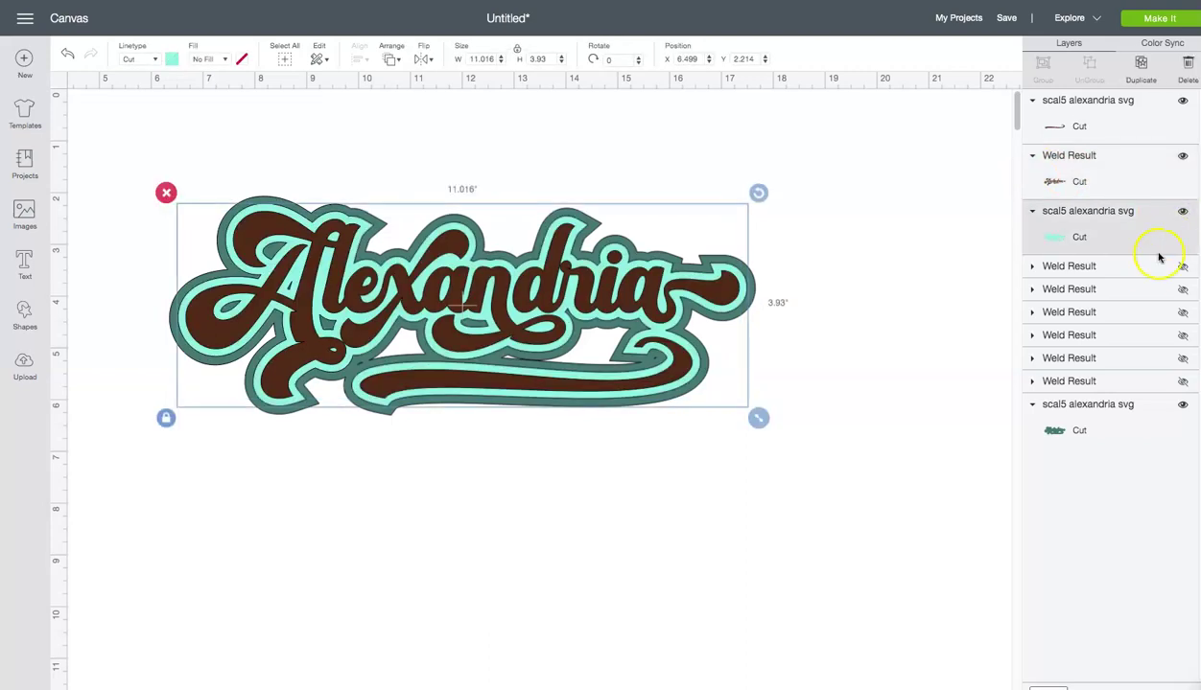
pyautogui.click(1055, 406)
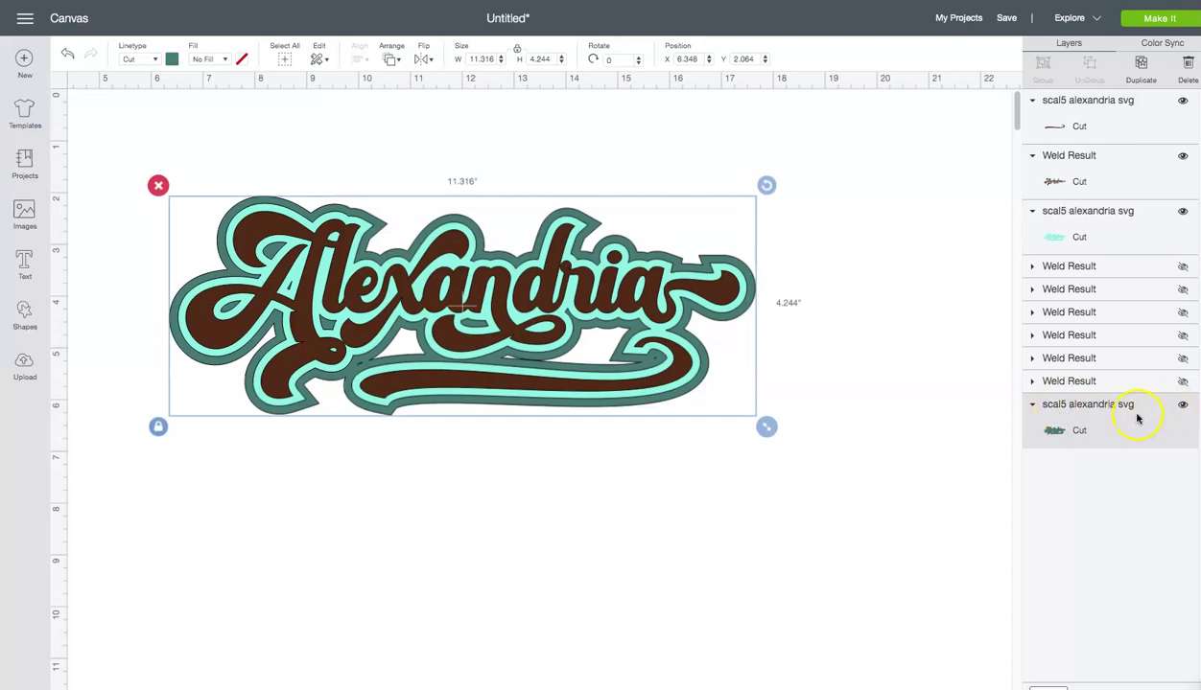
pyautogui.click(1095, 241)
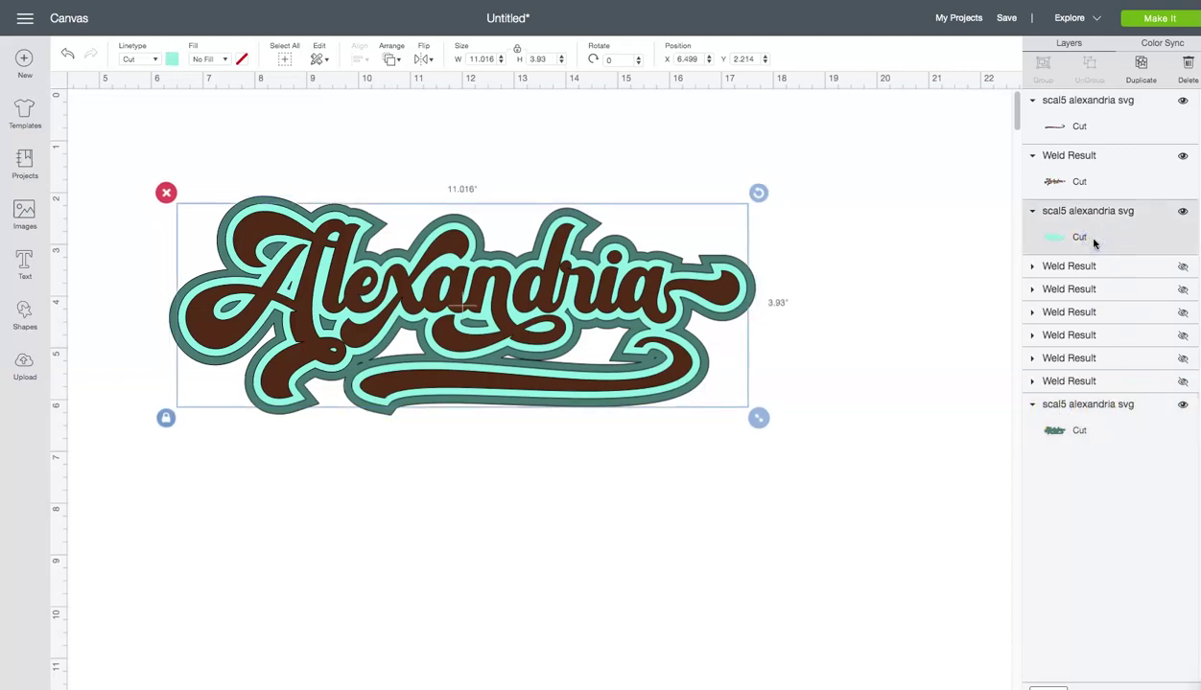
pyautogui.click(1098, 187)
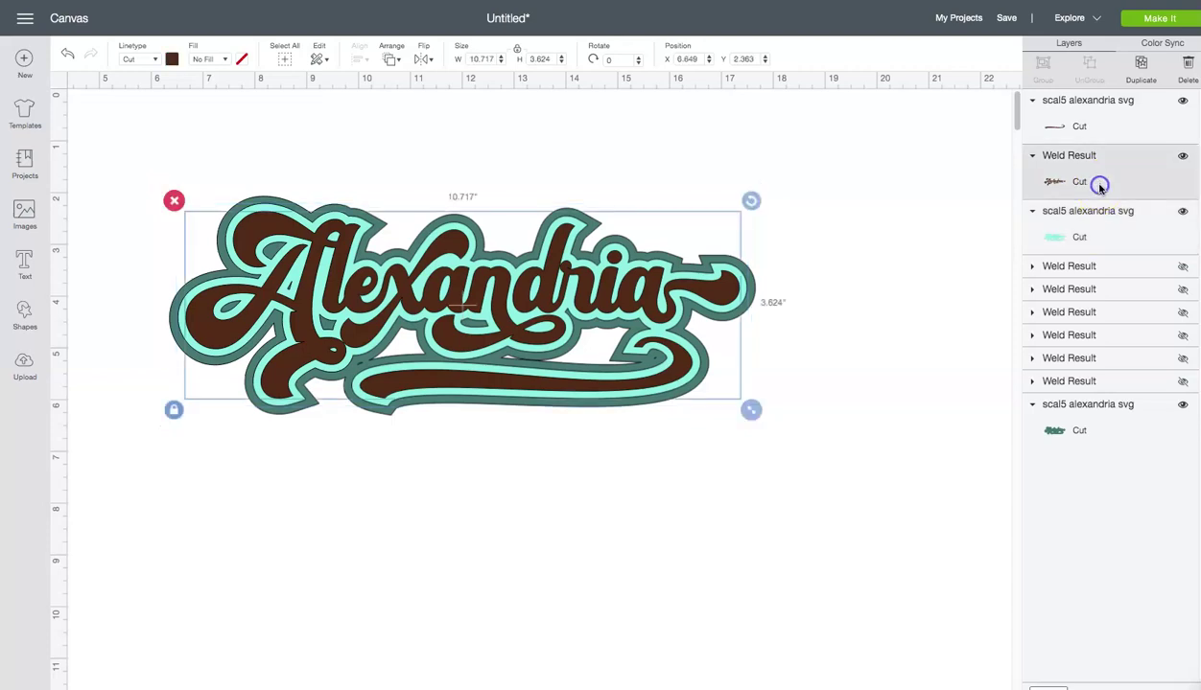
pyautogui.click(1103, 133)
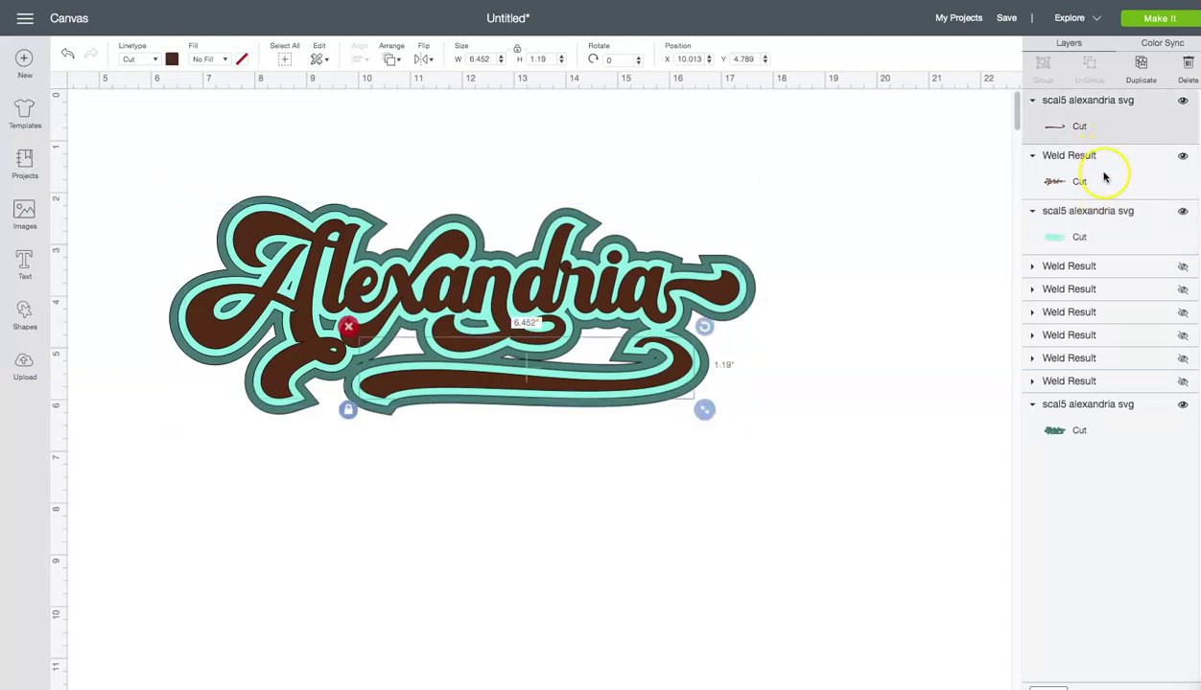
# Step: Select the brown lettering and swash together and move on to cut-mat preparation
pyautogui.click(1101, 177)
pyautogui.keyDown('shift'); pyautogui.click(1108, 133); pyautogui.keyUp('shift')
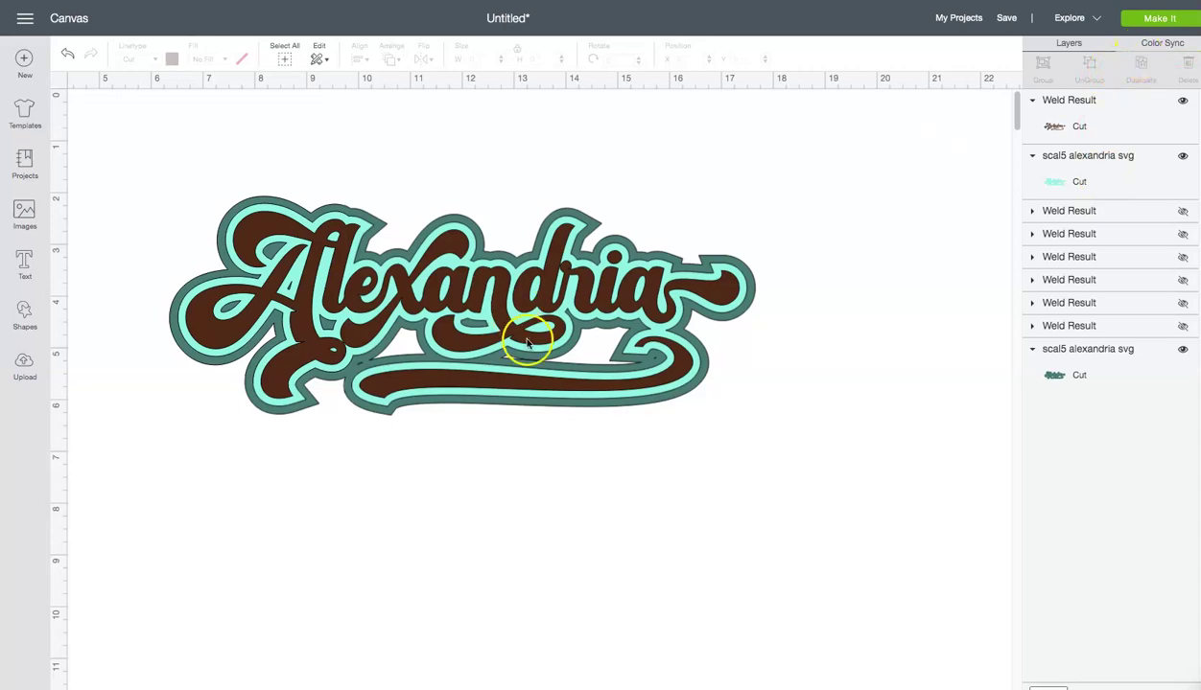
pyautogui.click(1150, 21)
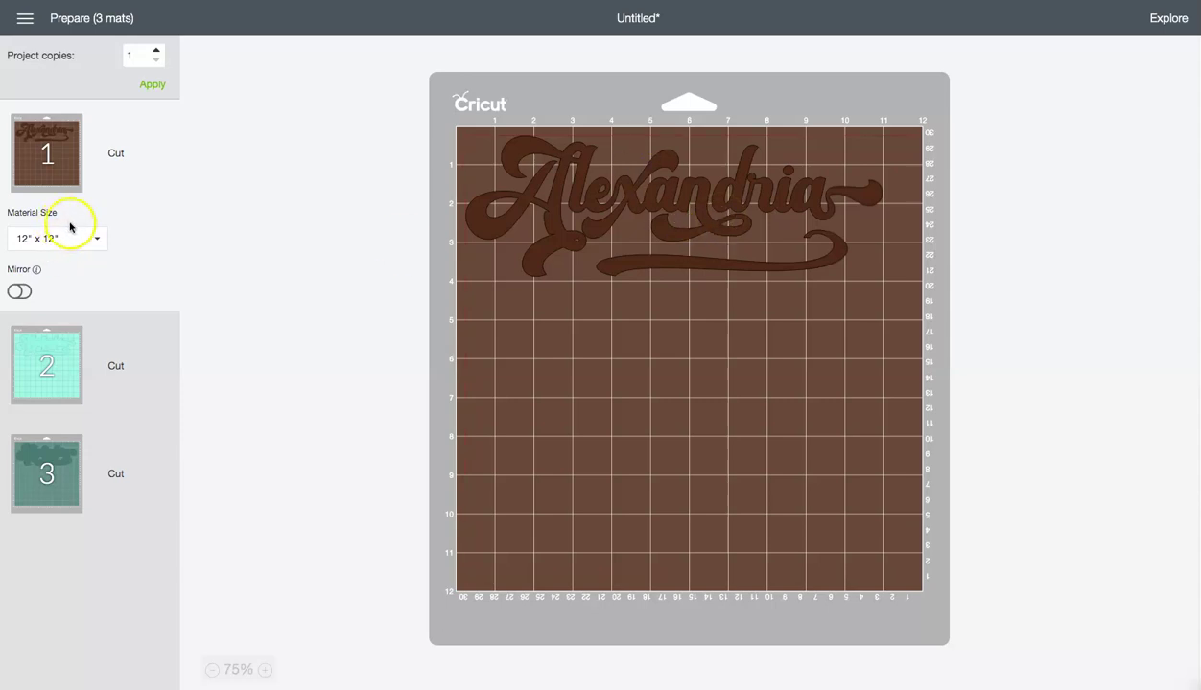
# Step: Turn Mirror on for mats 1, 2 and 3
pyautogui.click(99, 189)
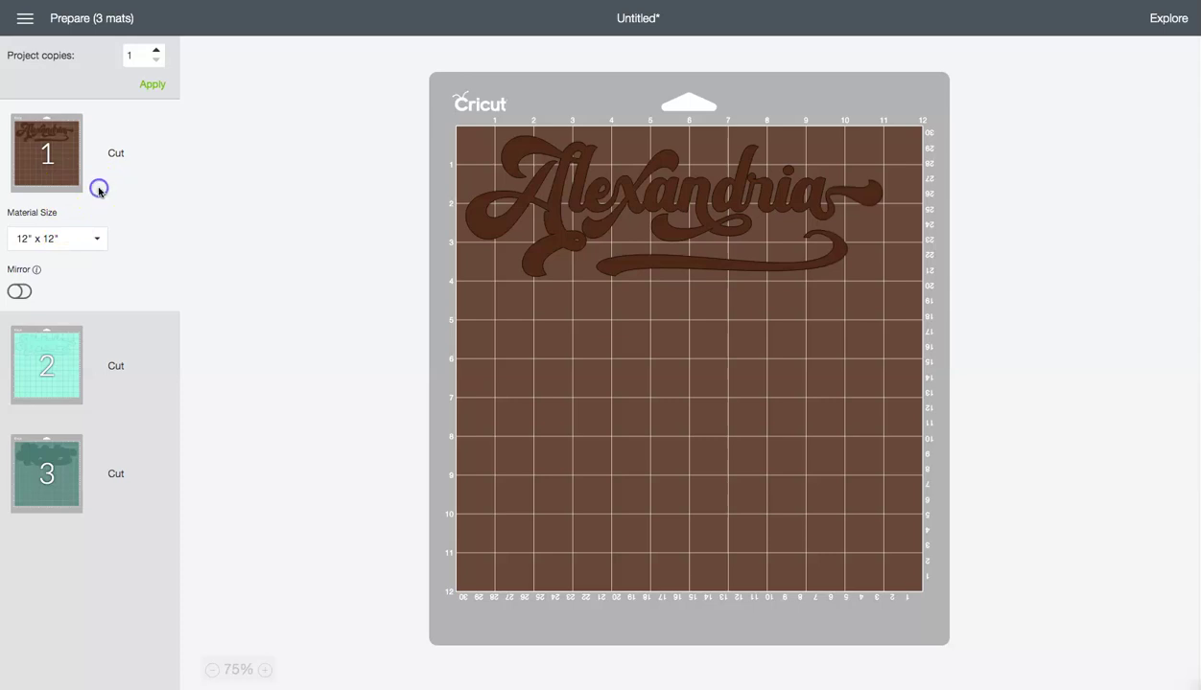
pyautogui.click(19, 291)
pyautogui.click(140, 344)
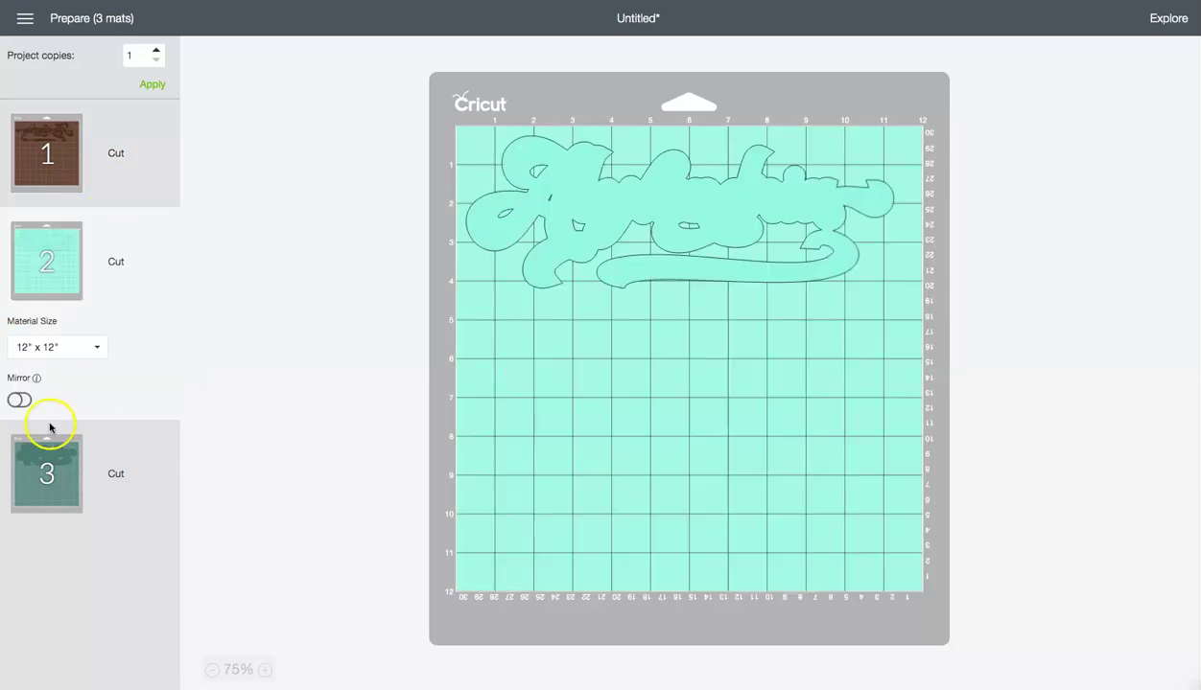
pyautogui.click(21, 400)
pyautogui.click(123, 437)
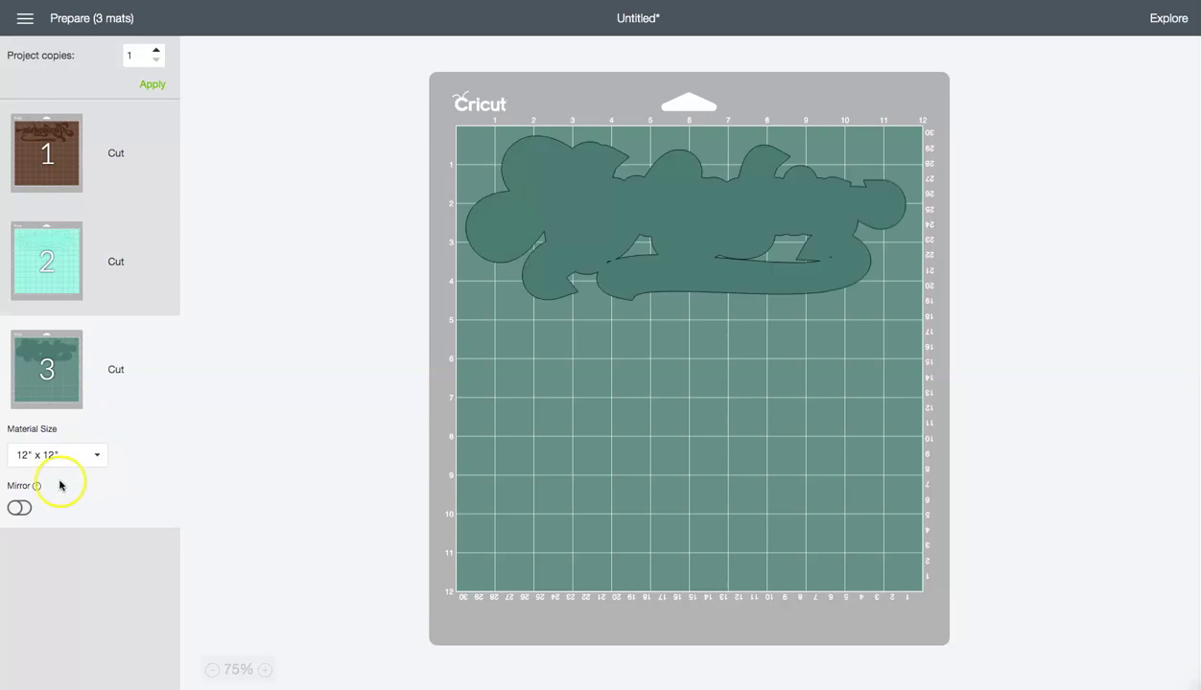
pyautogui.click(21, 507)
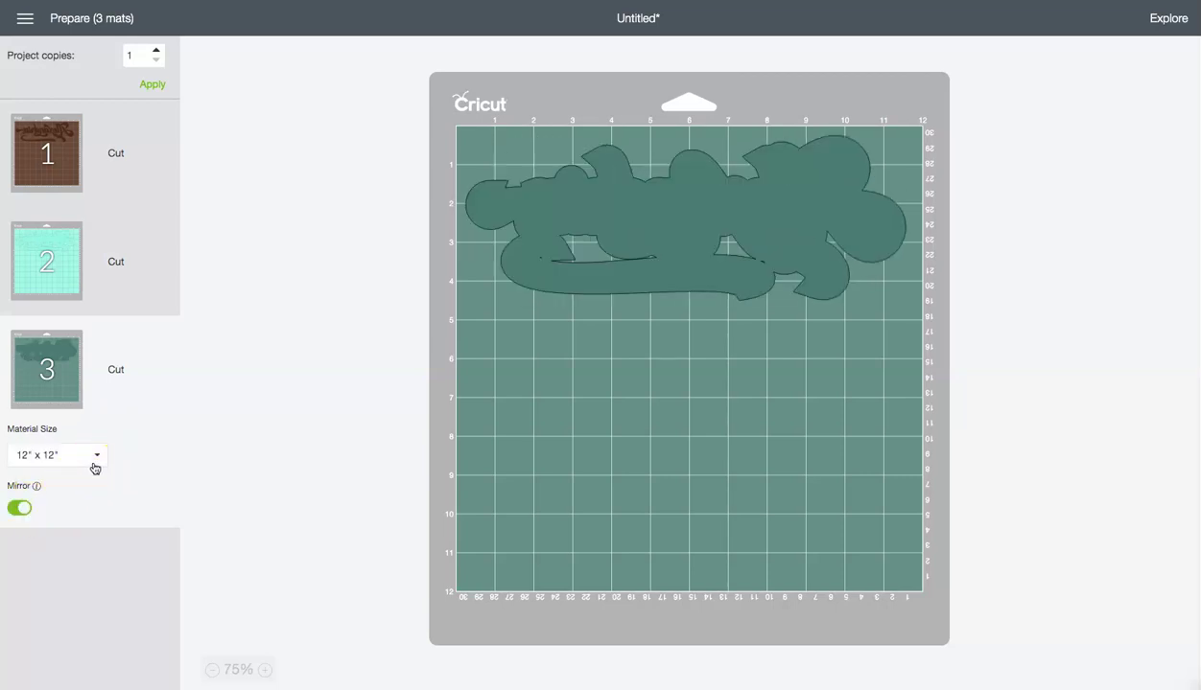
# Step: Review the mirrored mats, then switch Mirror off on mats 1, 2 and 3
pyautogui.click(128, 204)
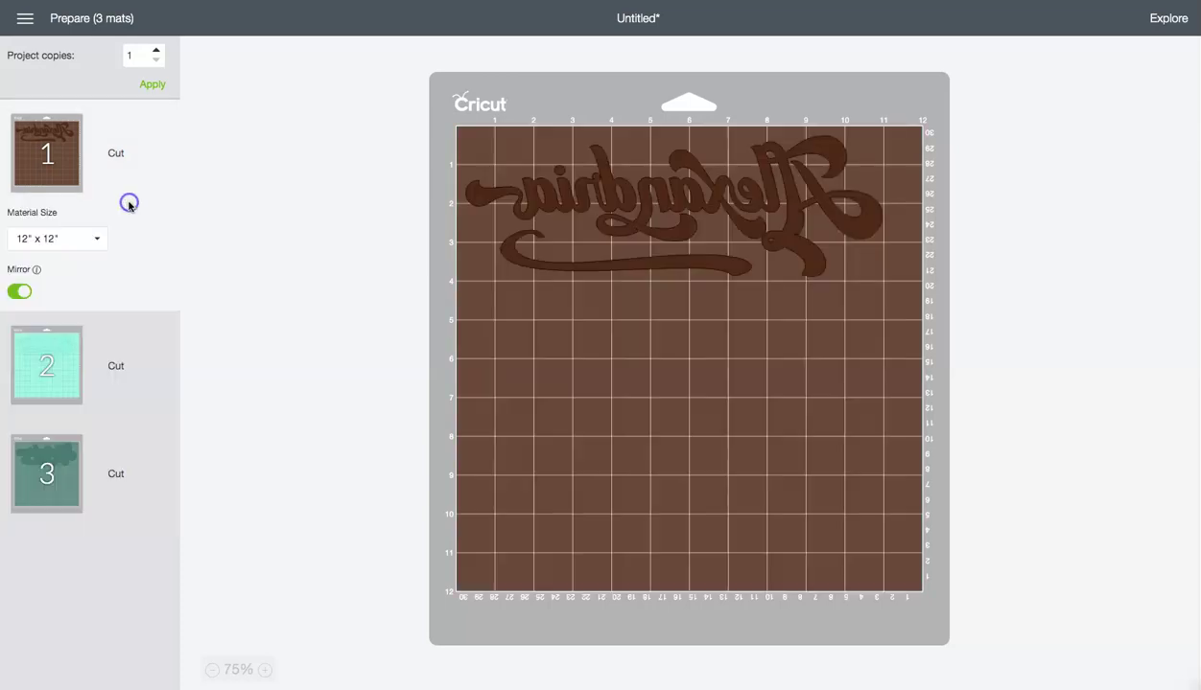
pyautogui.click(105, 337)
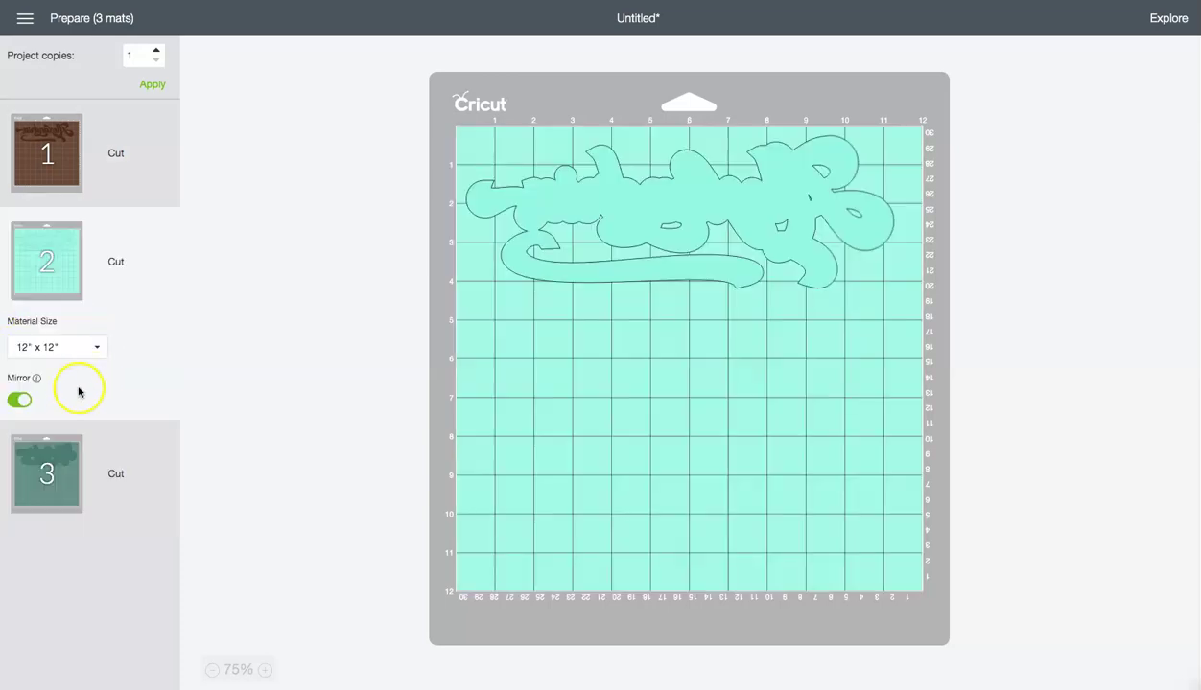
pyautogui.click(132, 455)
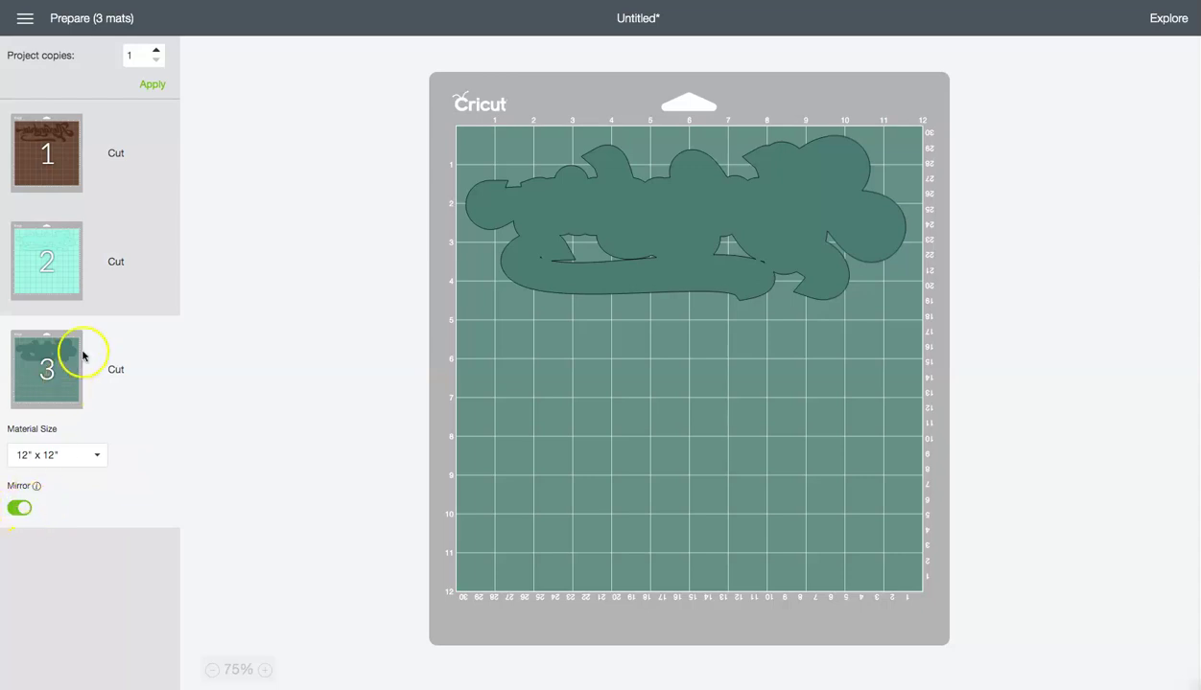
pyautogui.click(120, 305)
pyautogui.click(141, 179)
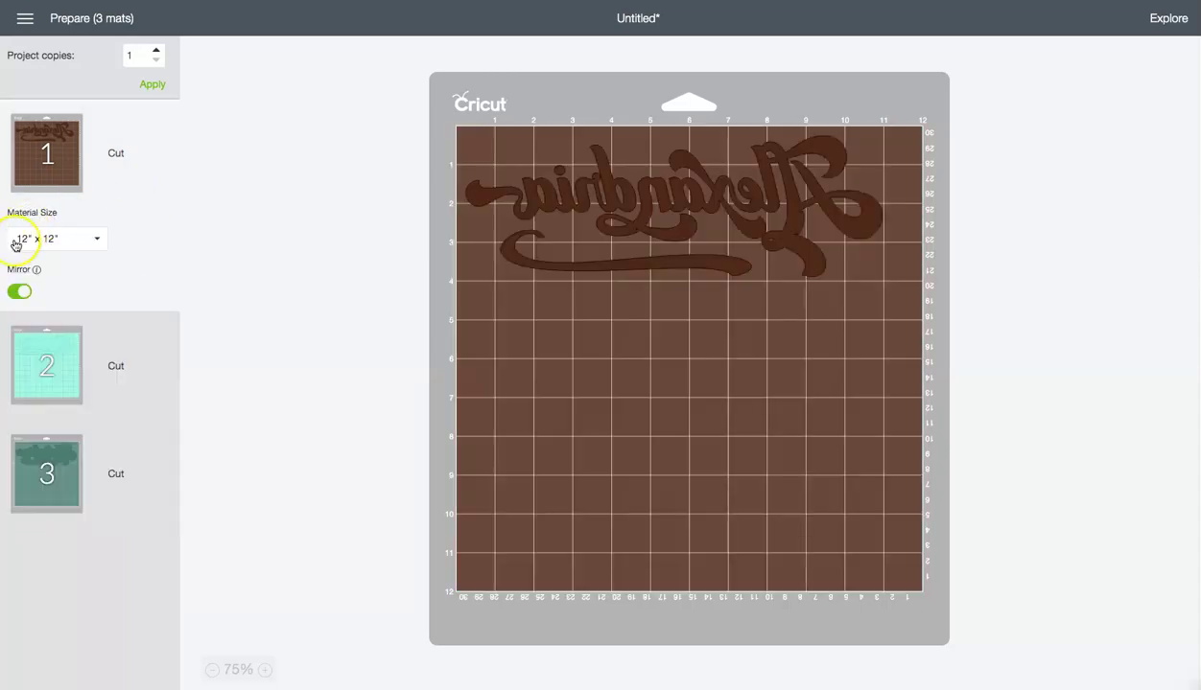
pyautogui.click(19, 292)
pyautogui.click(112, 331)
pyautogui.click(21, 401)
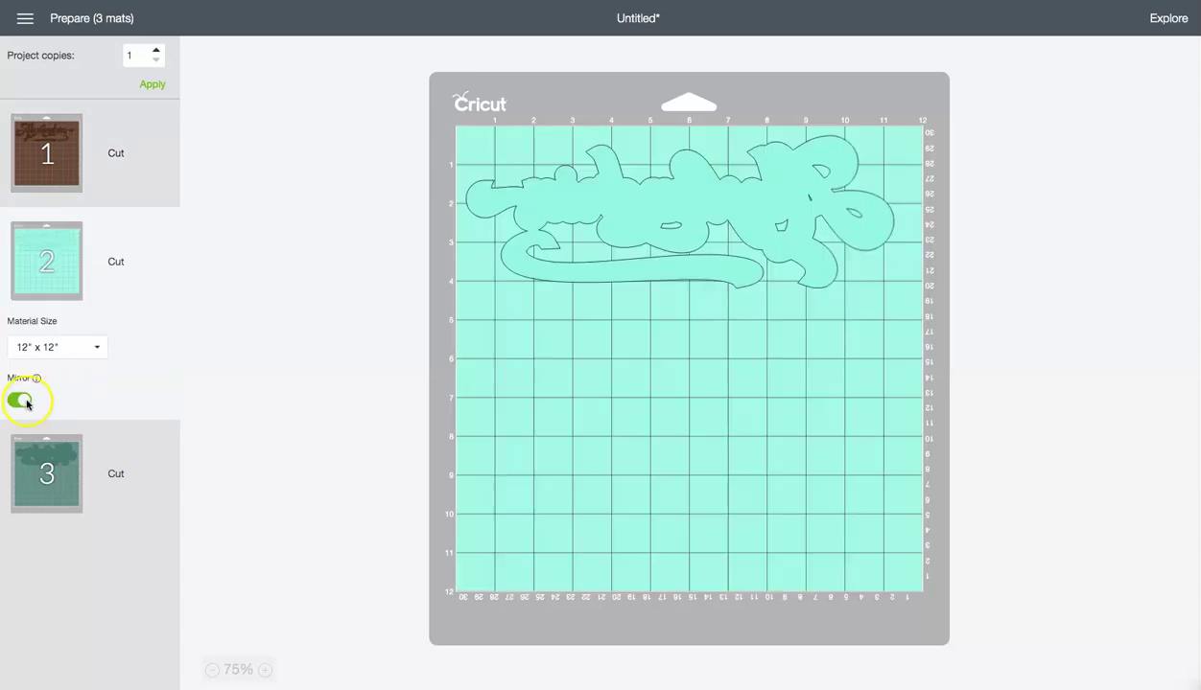
pyautogui.click(134, 446)
pyautogui.click(21, 506)
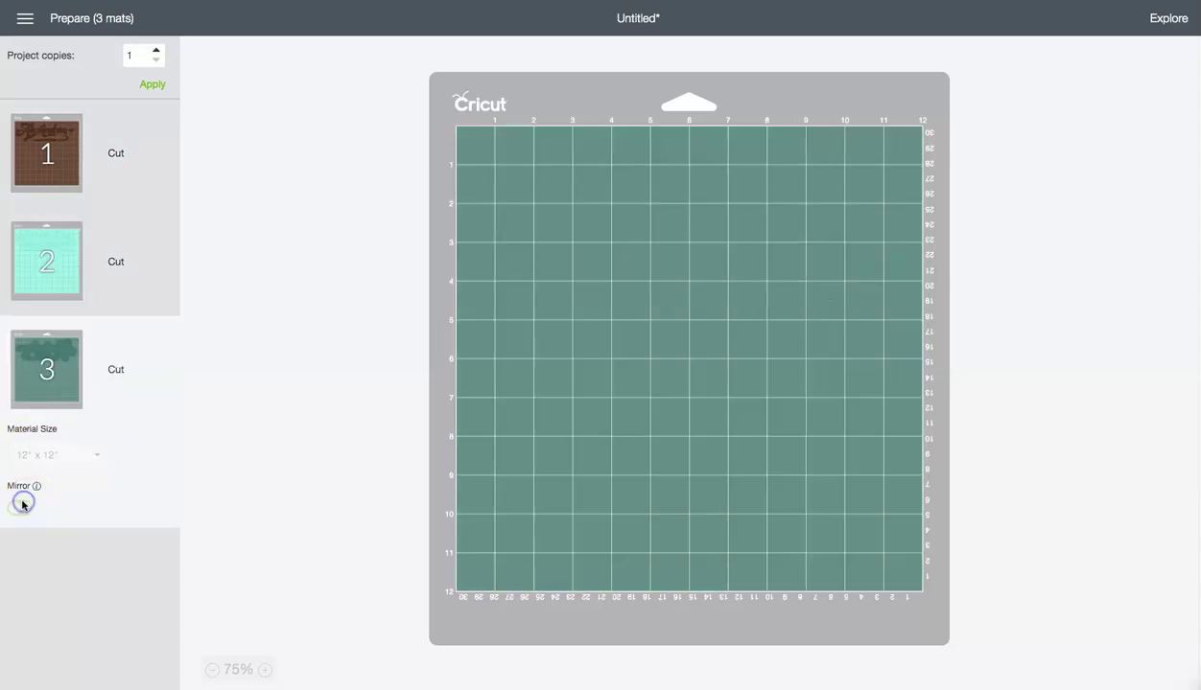
# Step: Look over the brown, mint and dark green mats, then return to the canvas
pyautogui.click(117, 196)
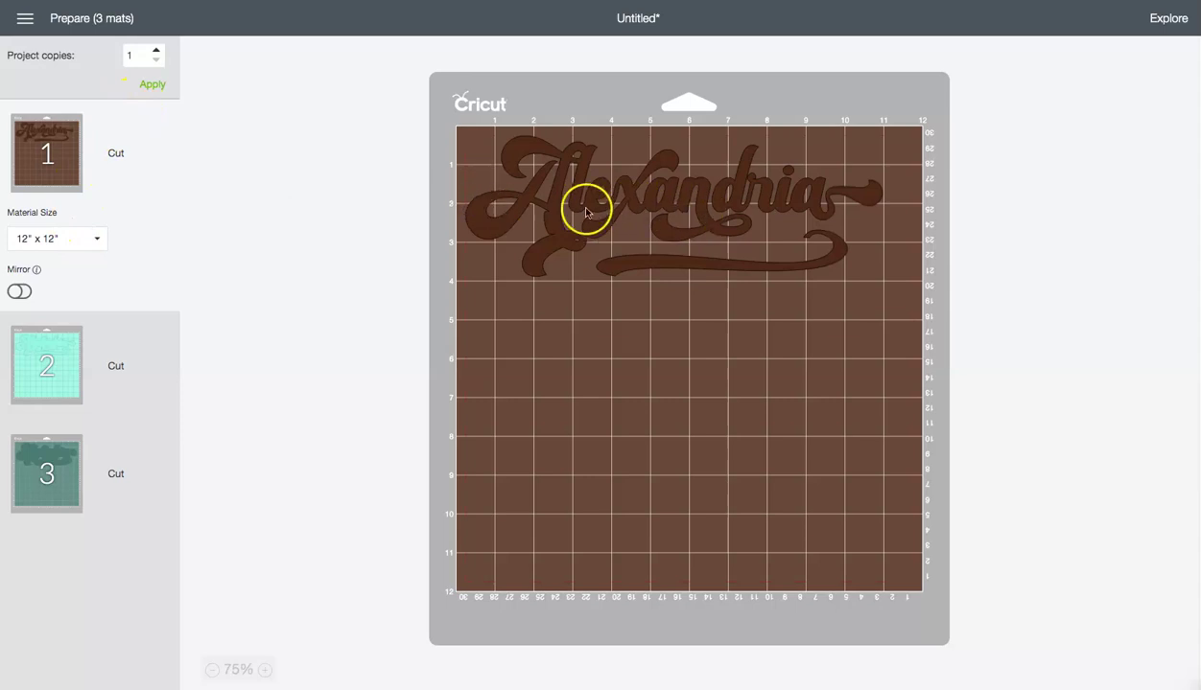
pyautogui.click(100, 329)
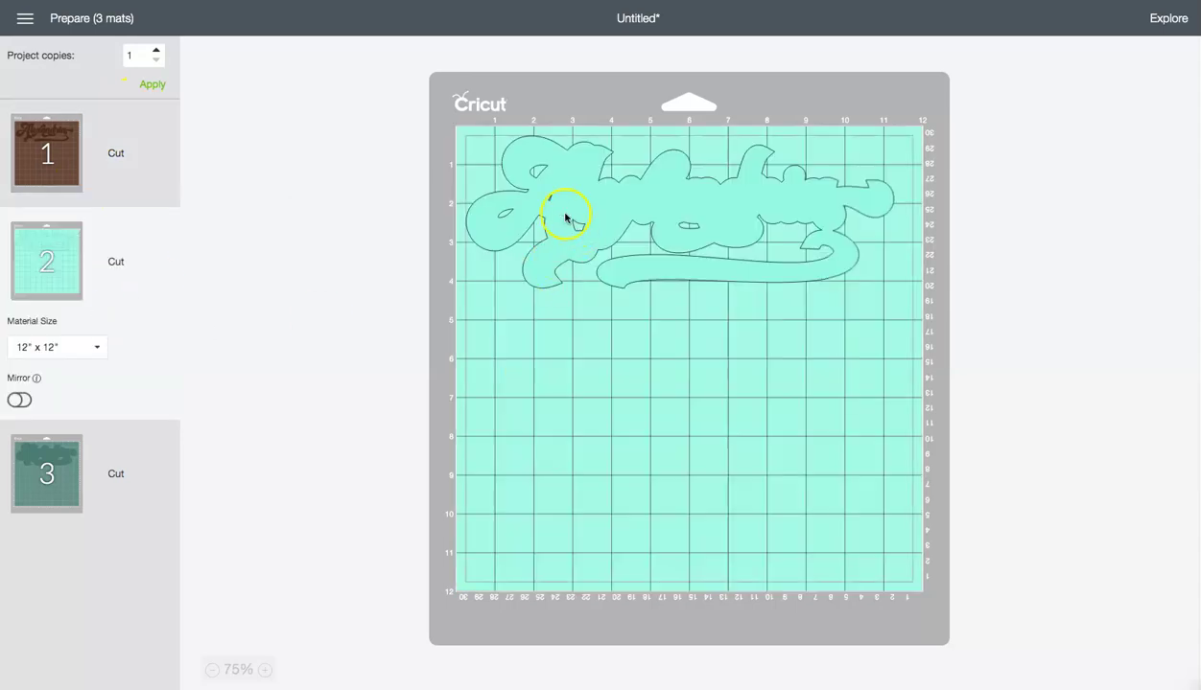
pyautogui.click(104, 439)
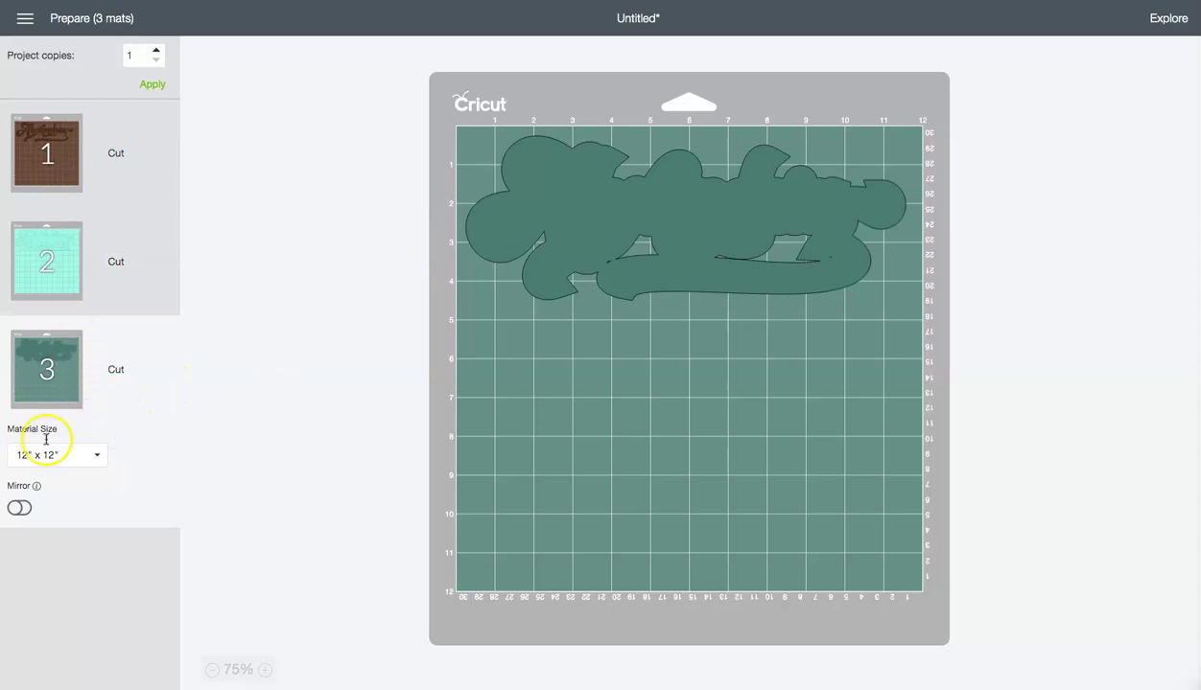
pyautogui.click(88, 182)
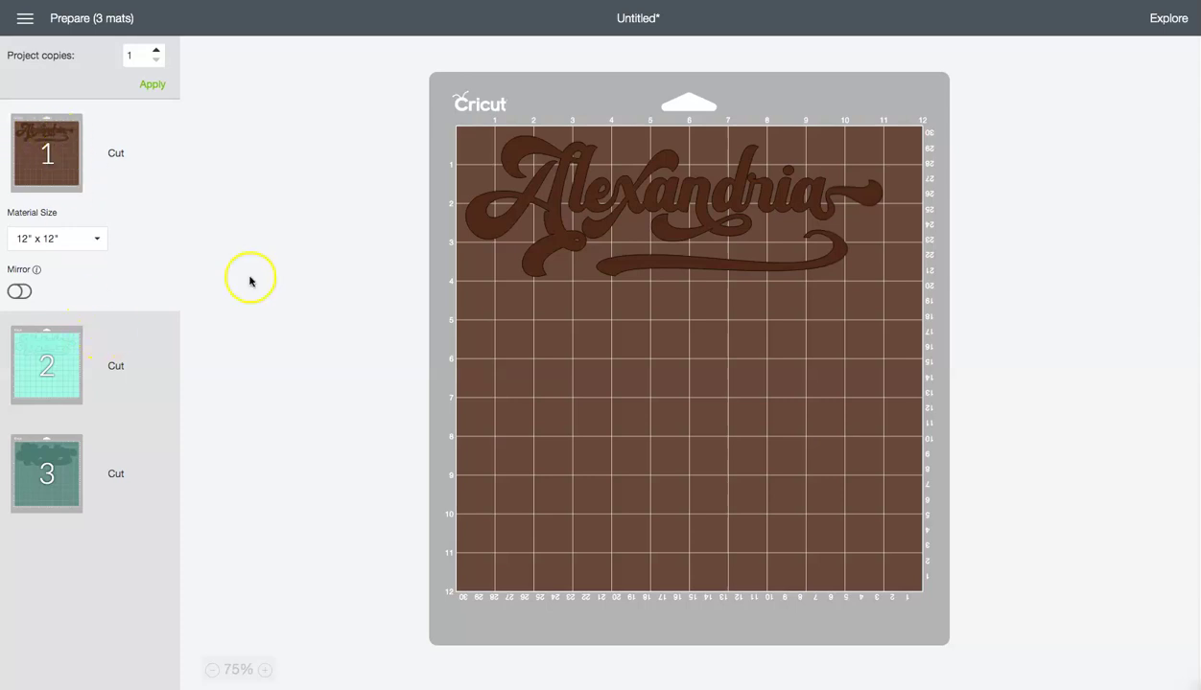
pyautogui.click(77, 356)
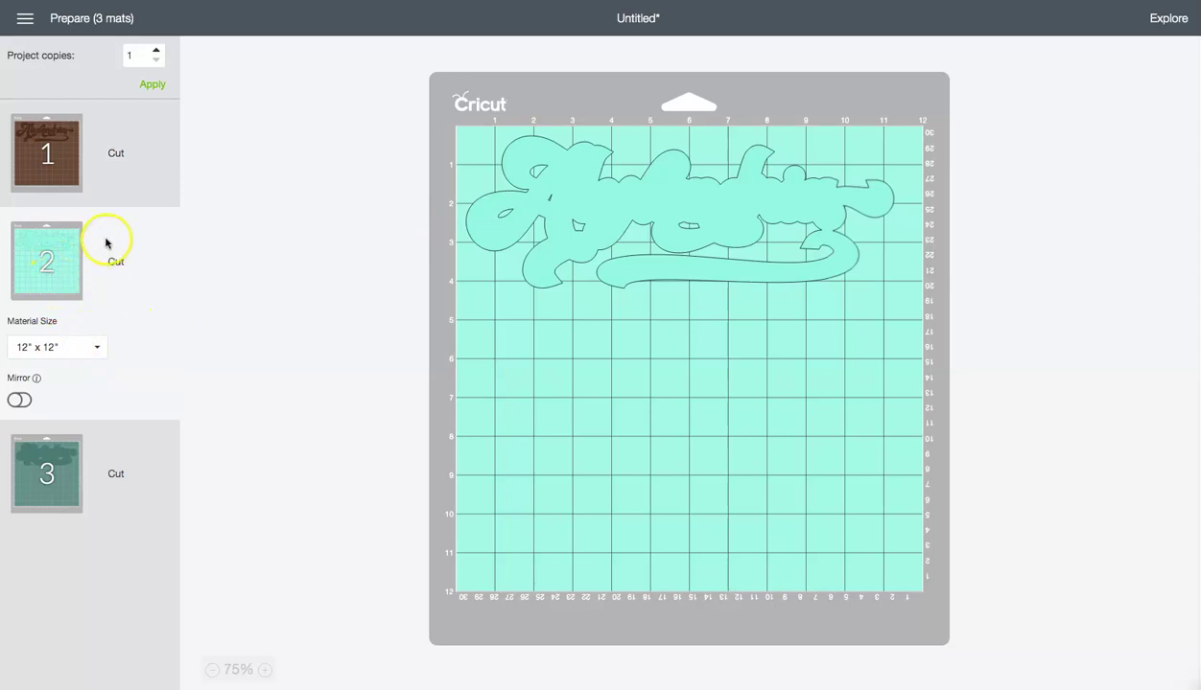
pyautogui.click(135, 451)
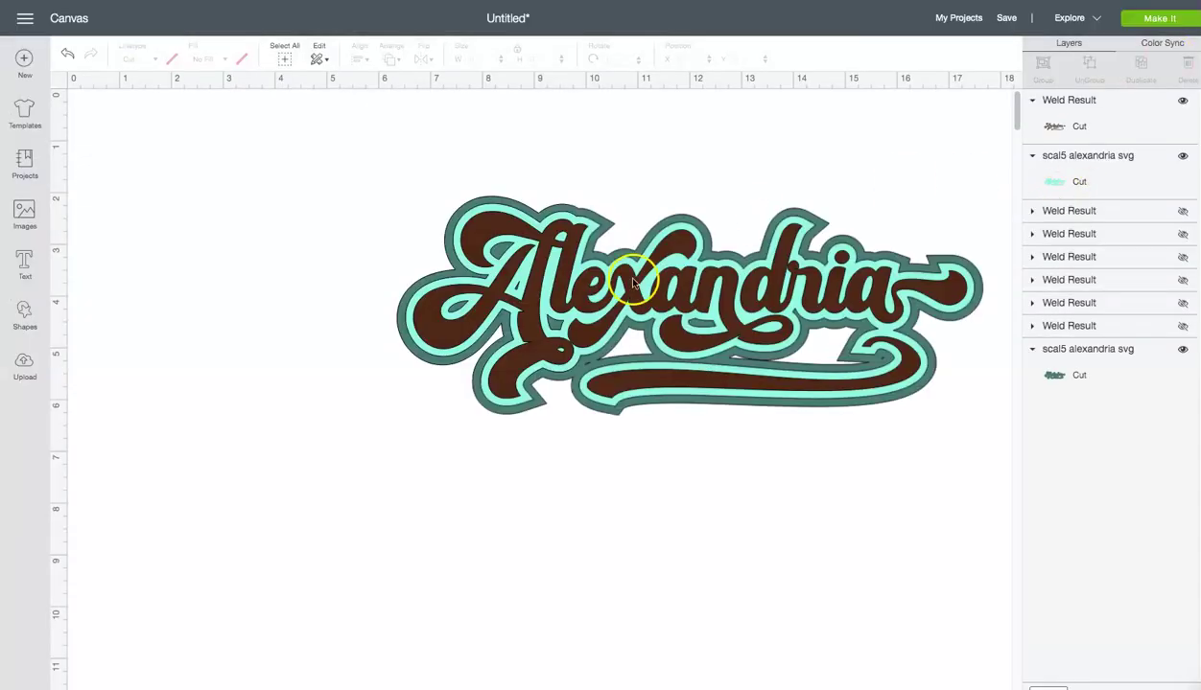
# Step: Undo an accidental move of the lettering and color the lettering lavender purple
pyautogui.moveTo(669, 283); pyautogui.dragTo(520, 286)
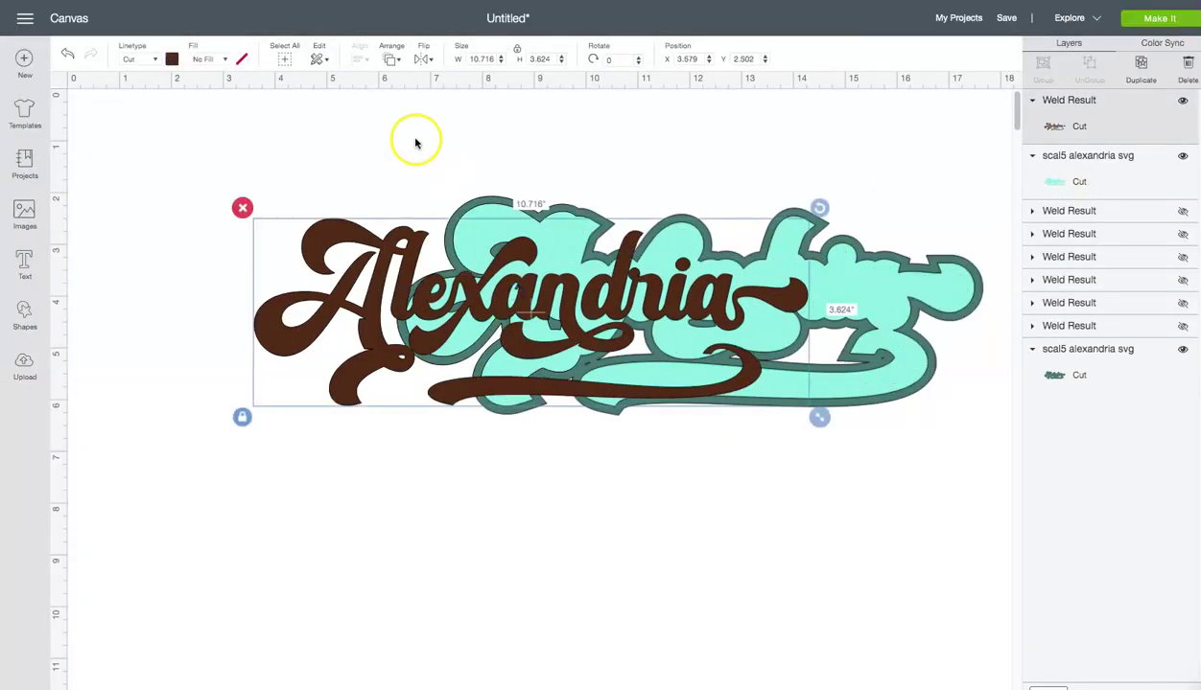
pyautogui.click(67, 53)
pyautogui.click(1147, 120)
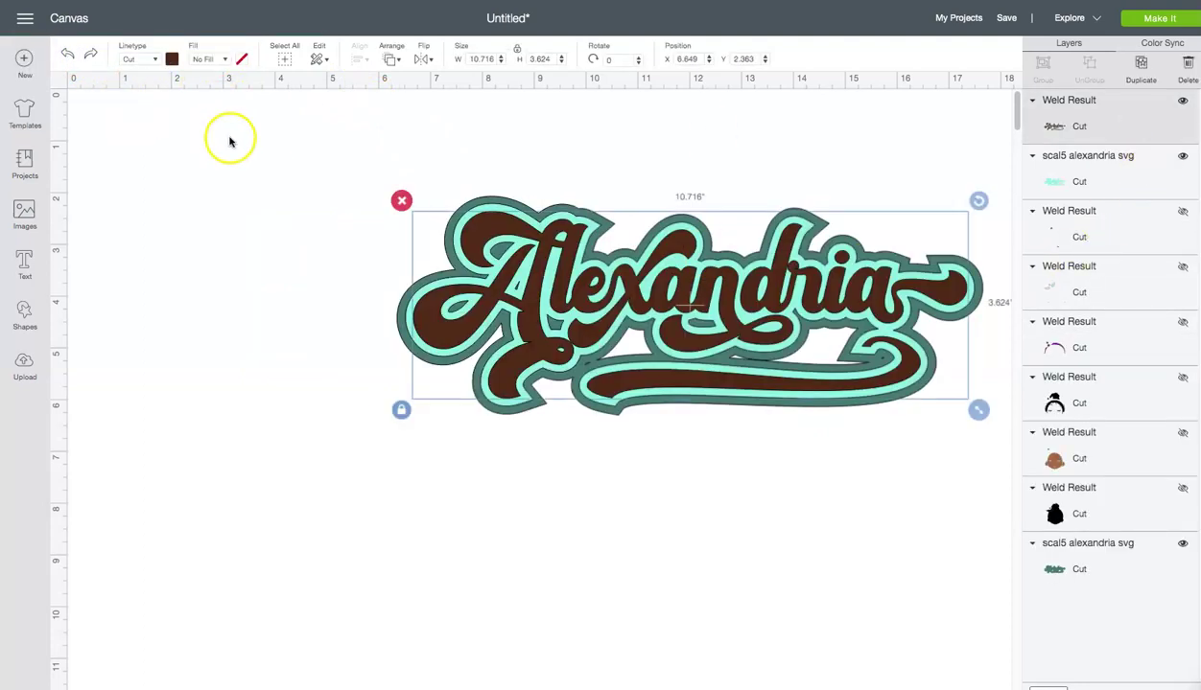
pyautogui.click(172, 59)
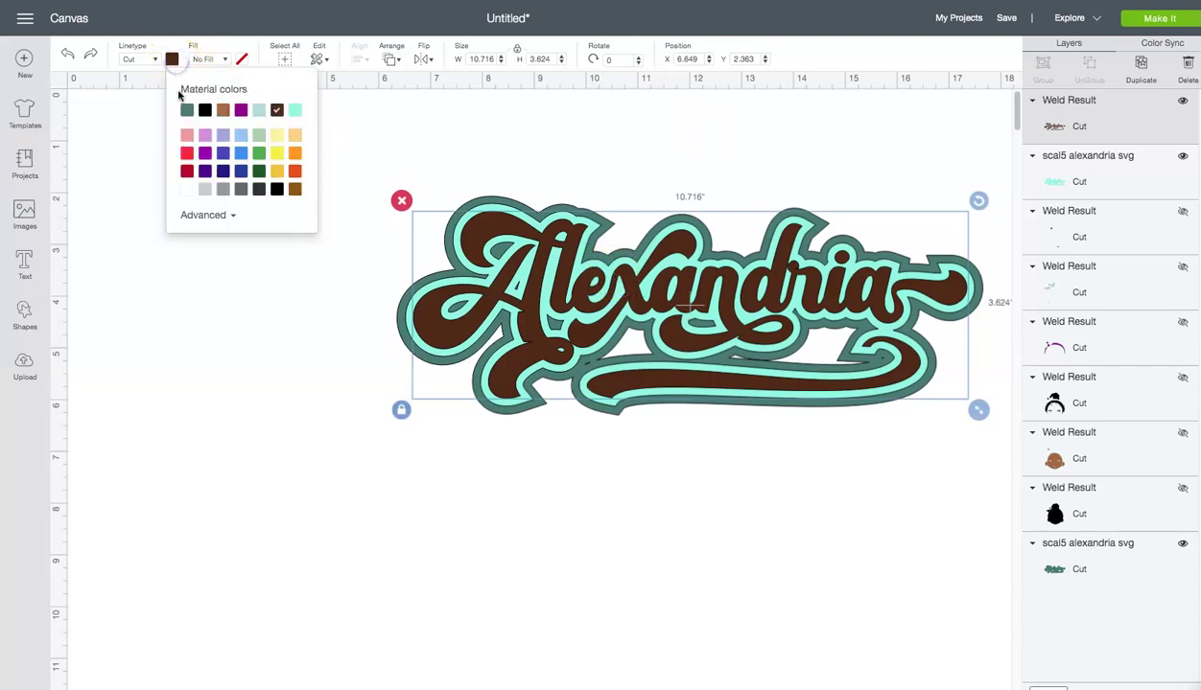
pyautogui.click(204, 134)
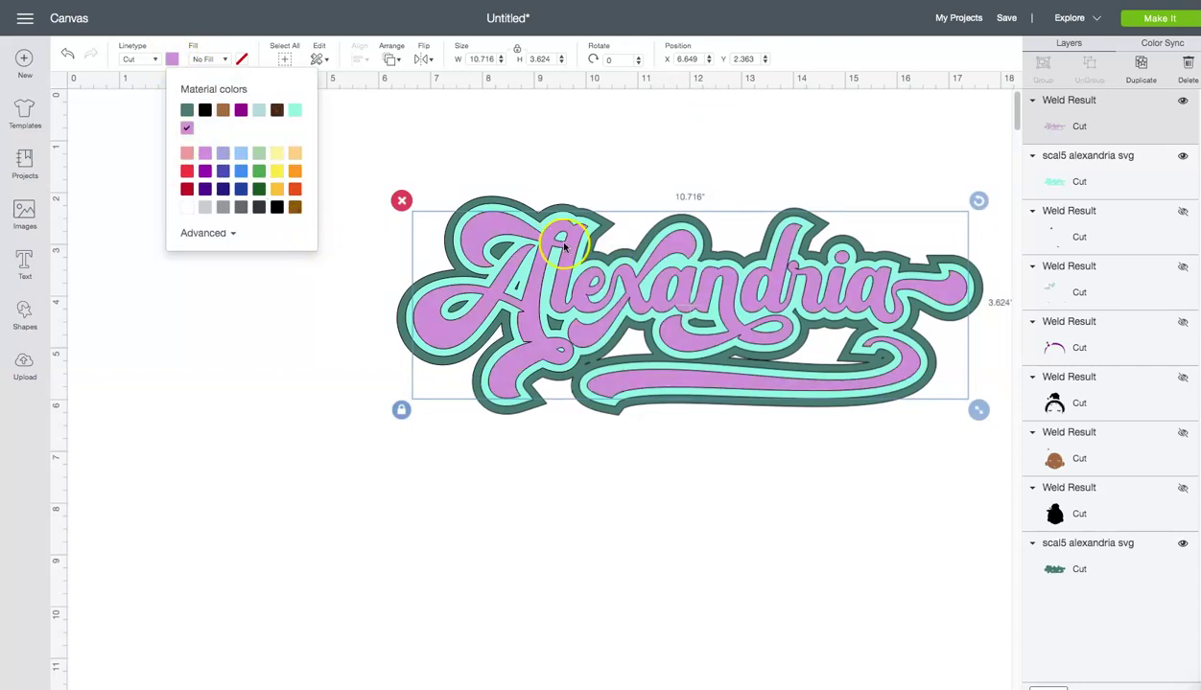
# Step: Make the middle layer pale yellow and the bottom outline layer black
pyautogui.click(1093, 182)
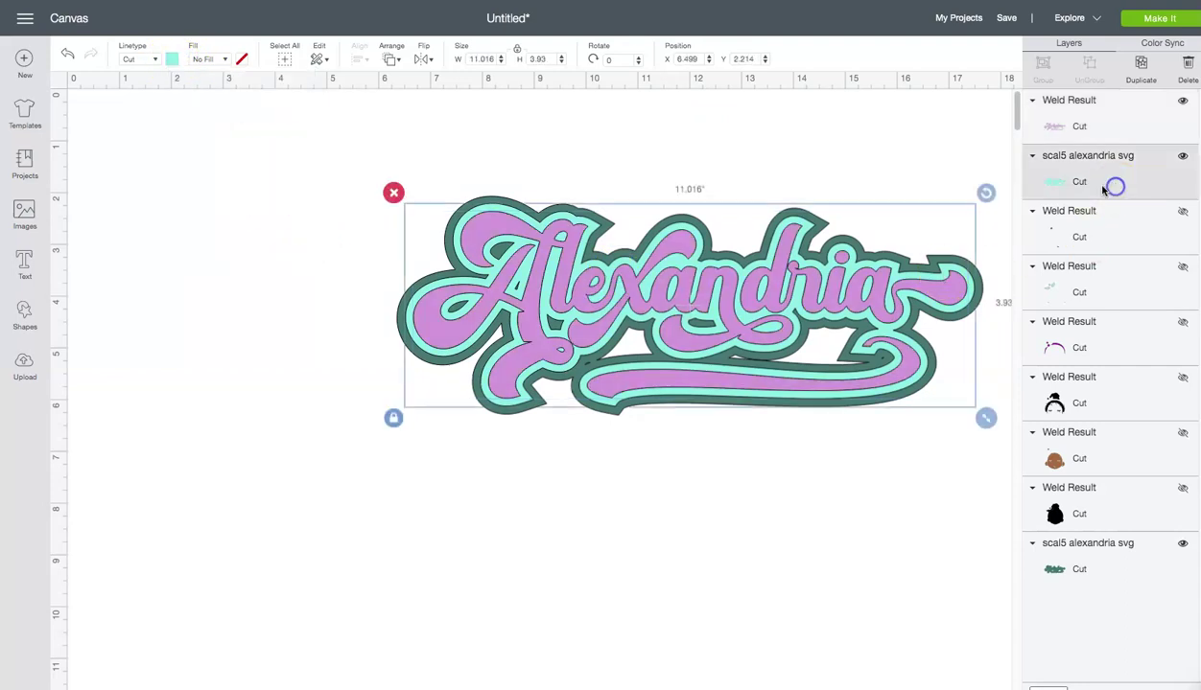
pyautogui.click(172, 58)
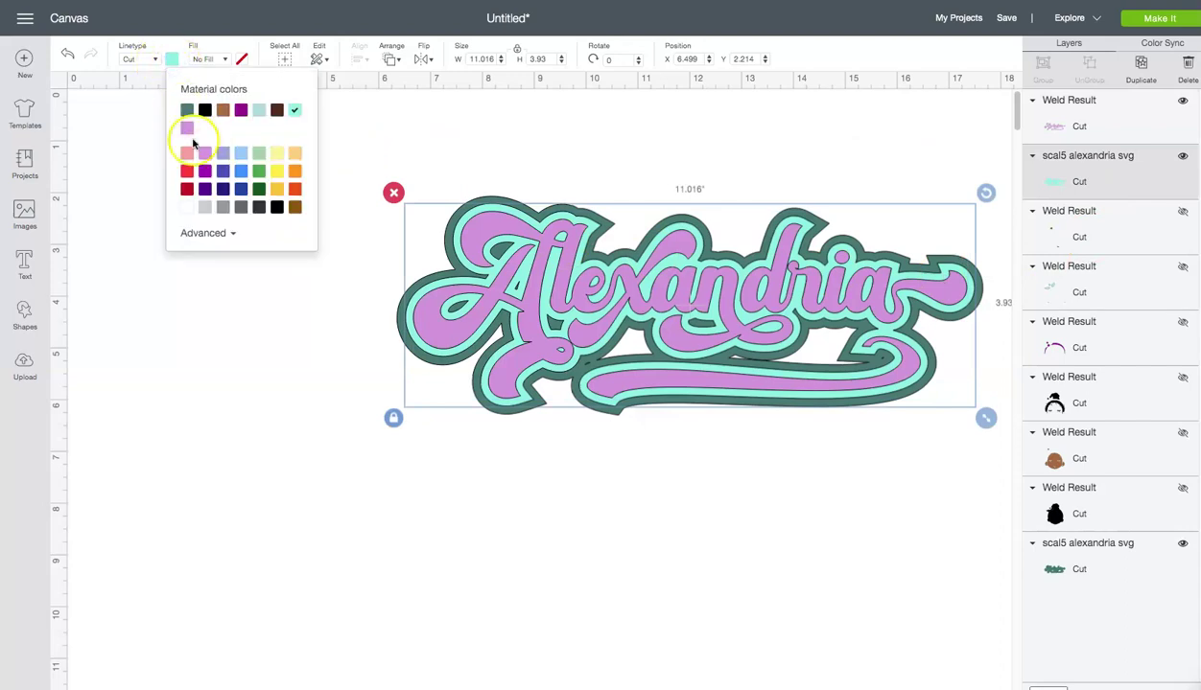
pyautogui.click(258, 174)
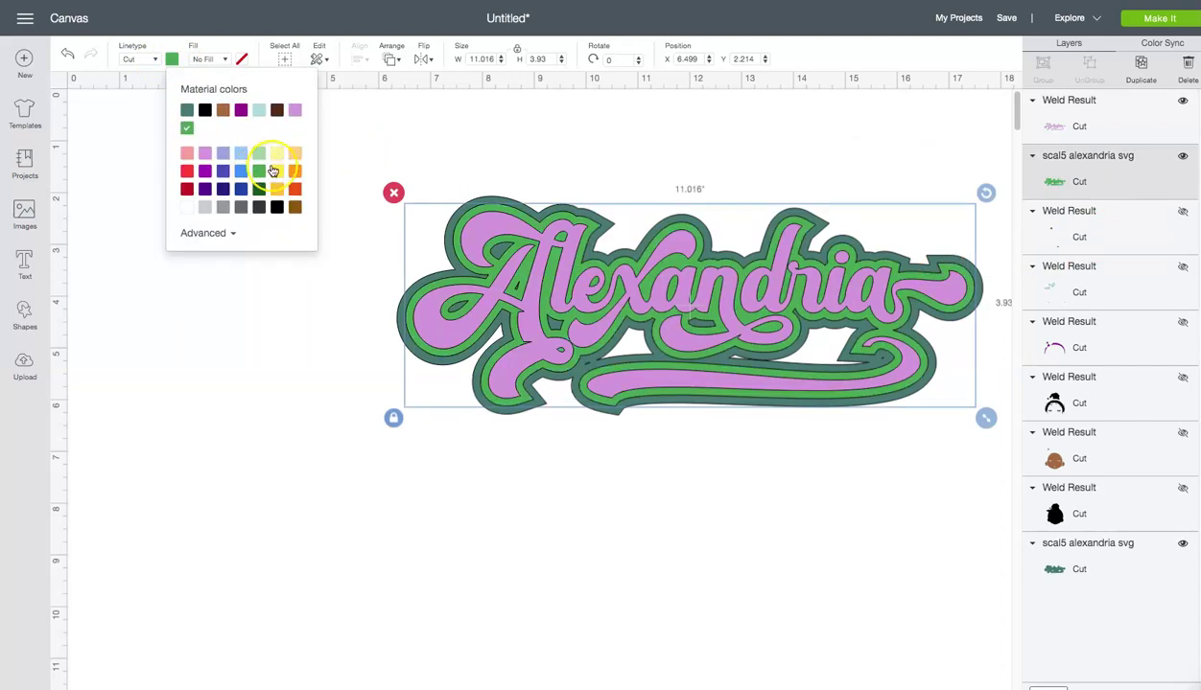
pyautogui.click(276, 158)
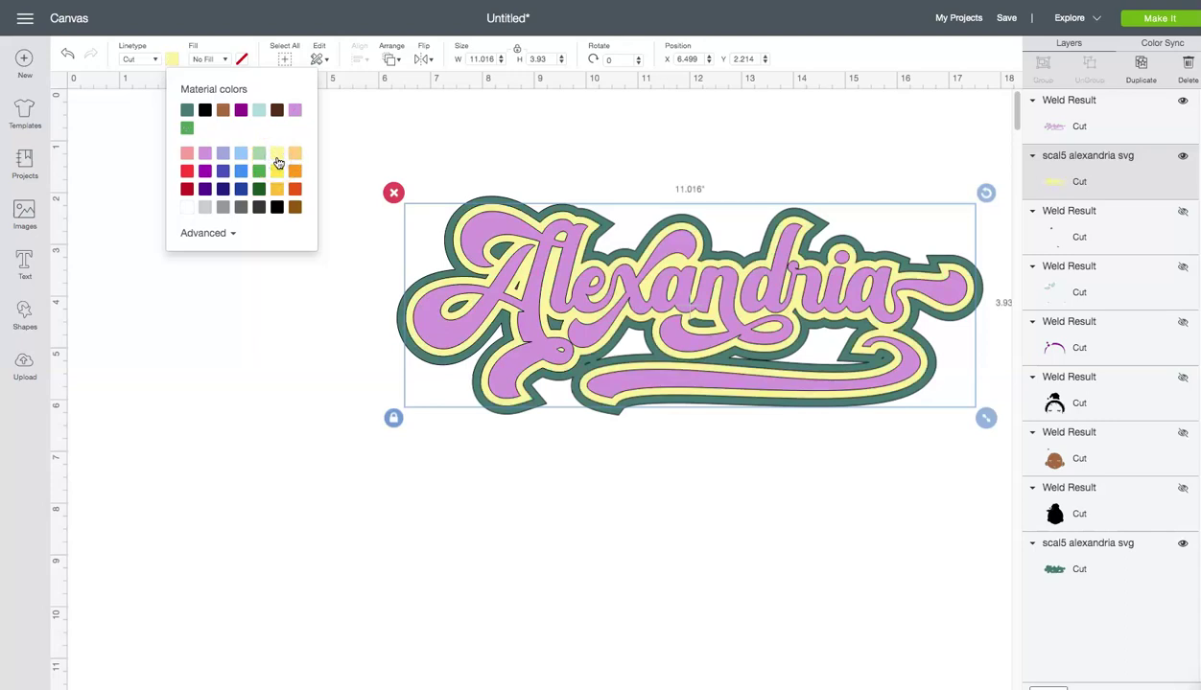
pyautogui.click(1099, 562)
pyautogui.click(172, 58)
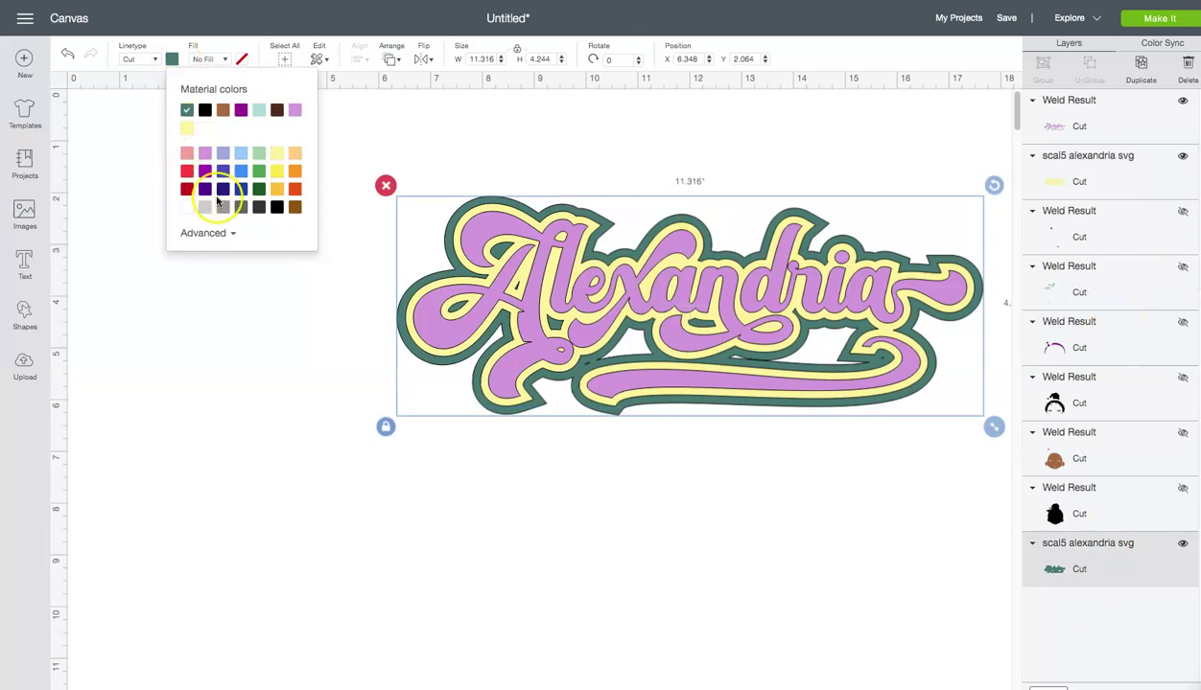
pyautogui.click(589, 523)
# Step: Select the whole Alexandria design and move it up and left on the canvas
pyautogui.moveTo(977, 454); pyautogui.dragTo(398, 174)
pyautogui.moveTo(568, 293); pyautogui.dragTo(414, 277)
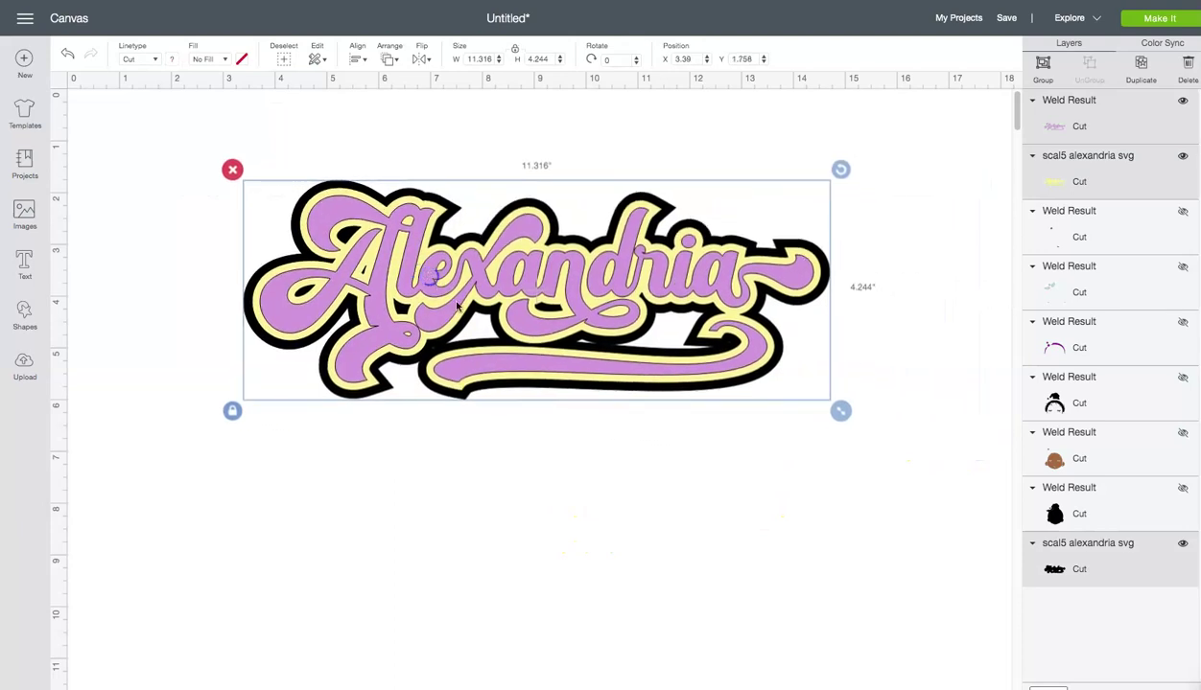
pyautogui.click(638, 495)
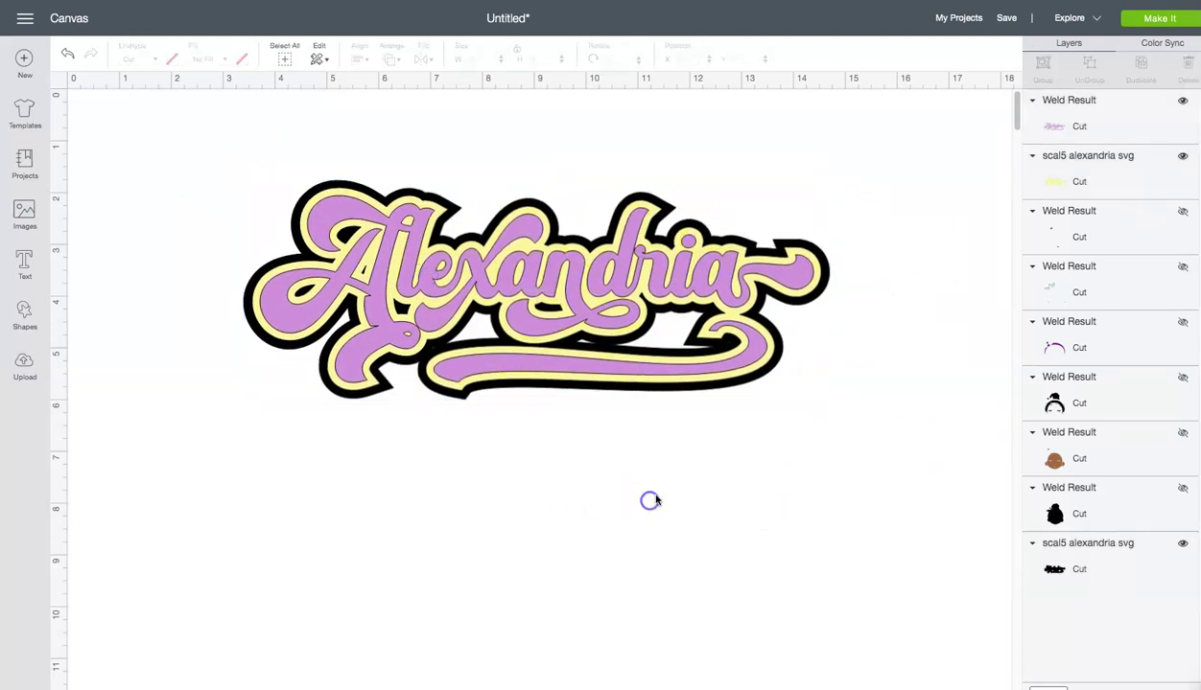
# Step: Open mat preparation, preview the purple, yellow and black mats, then return to the canvas
pyautogui.click(1154, 21)
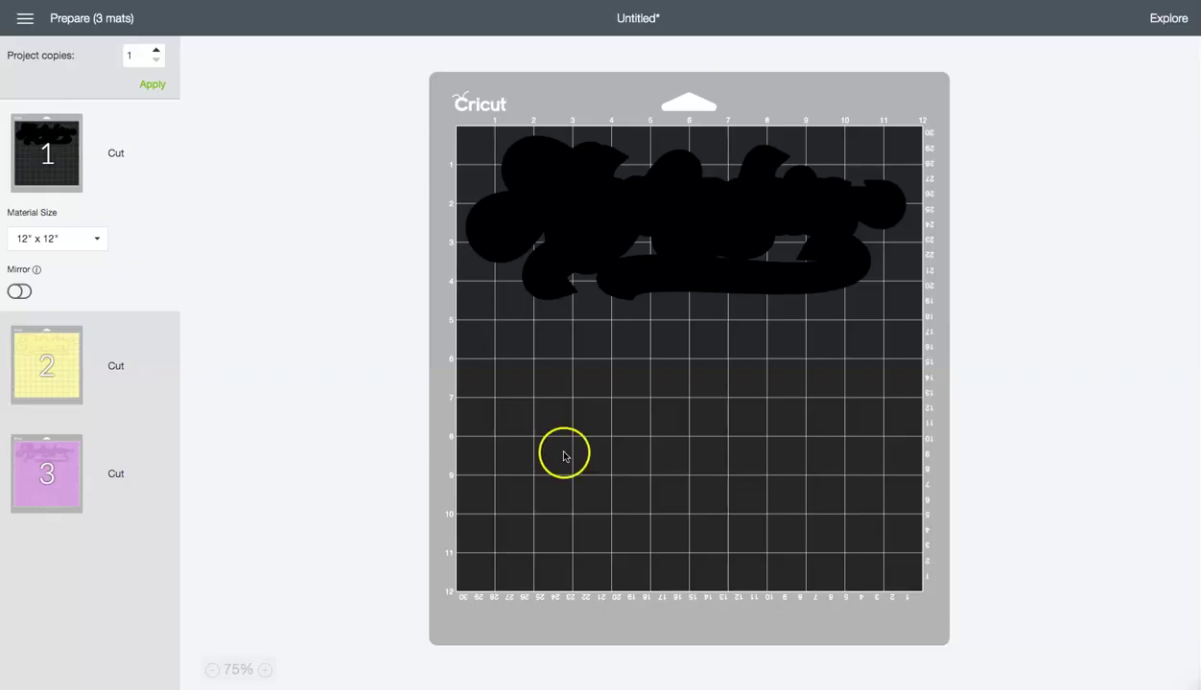
pyautogui.click(98, 505)
pyautogui.click(99, 298)
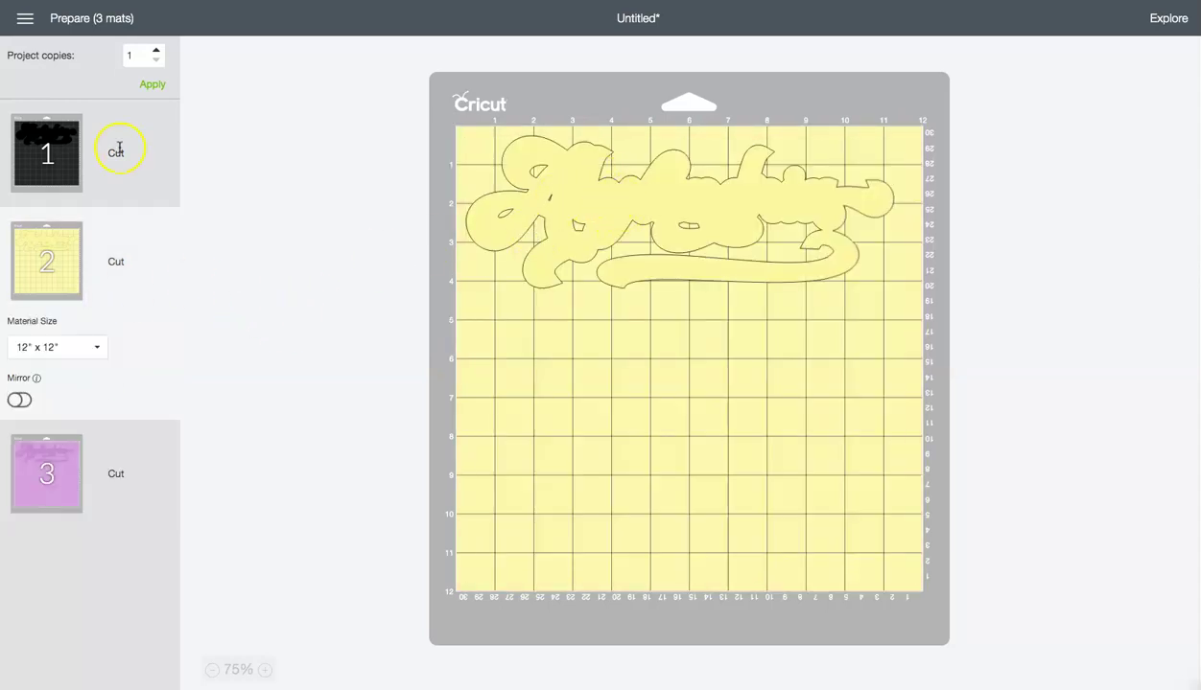
pyautogui.click(115, 184)
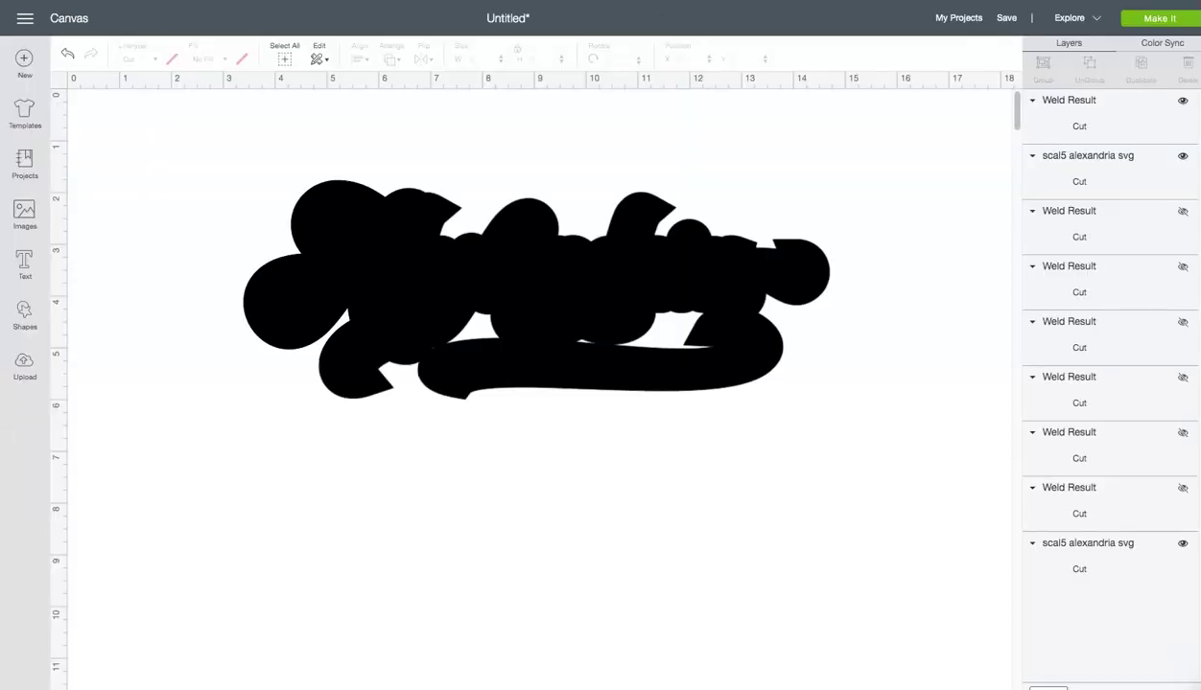
pyautogui.click(374, 329)
# Step: Take Cricut Design Space out of full screen
pyautogui.click(179, 147)
pyautogui.click(433, 257)
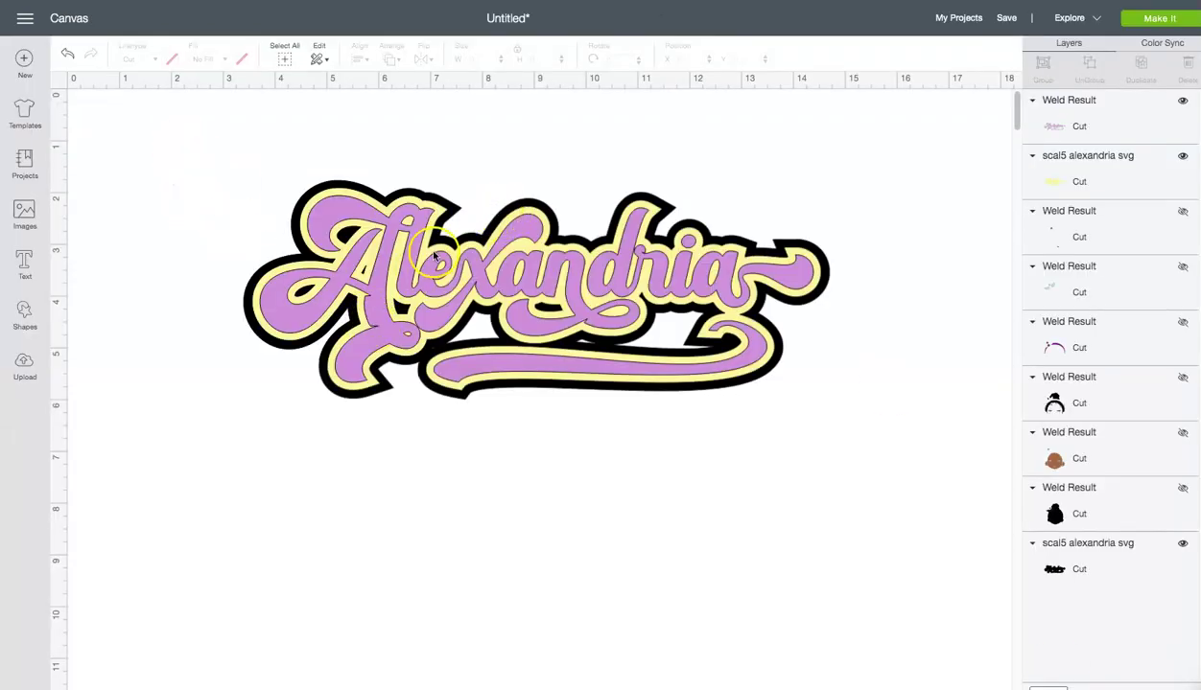
pyautogui.moveTo(28, 17)
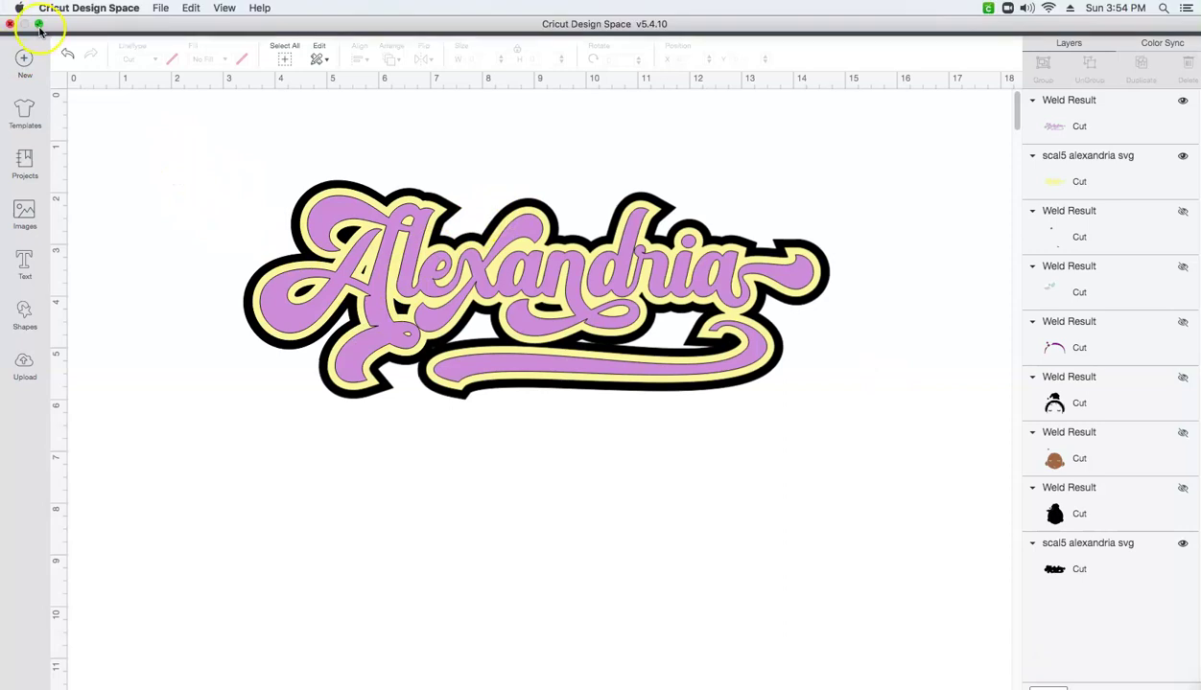
pyautogui.click(38, 24)
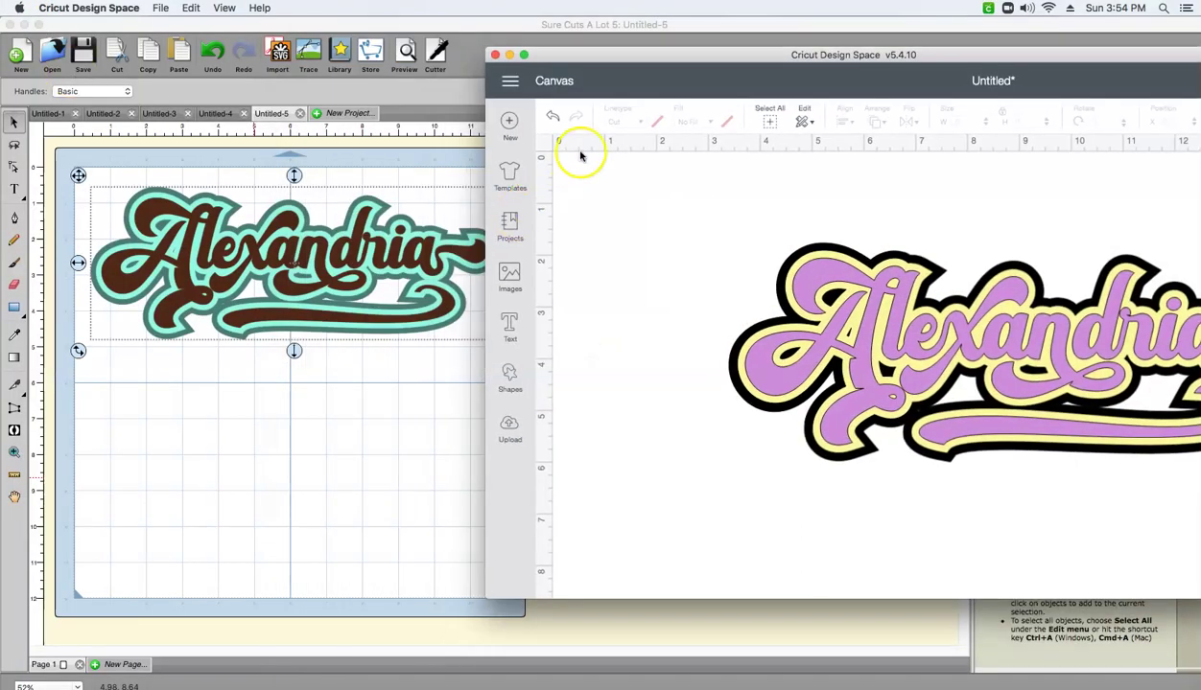
# Step: Move the window over Sure Cuts A Lot 5 and widen it to show more canvas
pyautogui.moveTo(651, 45); pyautogui.dragTo(435, 60)
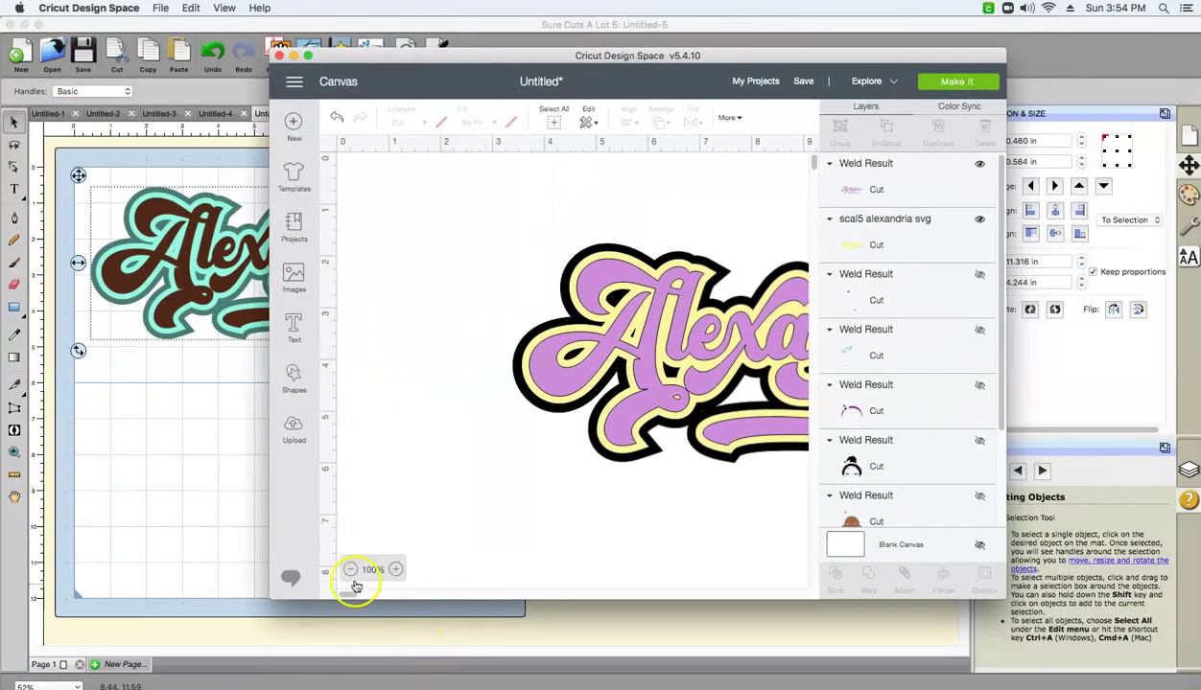
pyautogui.hscroll(5, 361, 598)
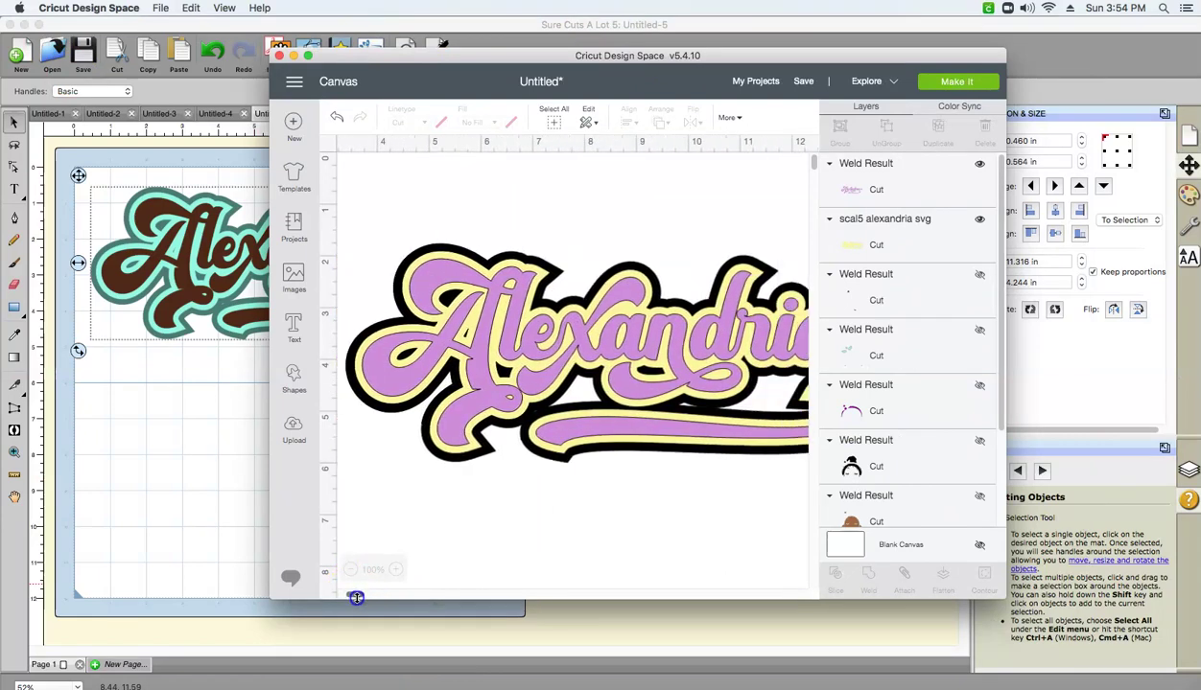
pyautogui.hscroll(2, 357, 598)
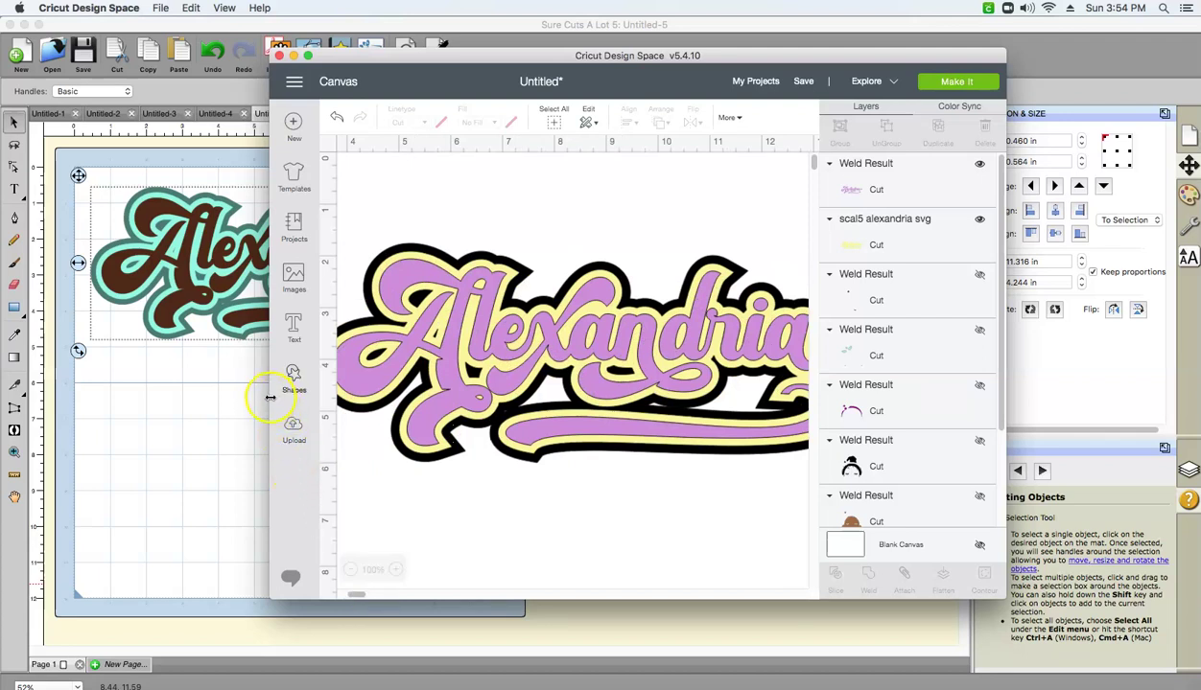
pyautogui.moveTo(270, 398); pyautogui.dragTo(85, 401)
pyautogui.click(182, 595)
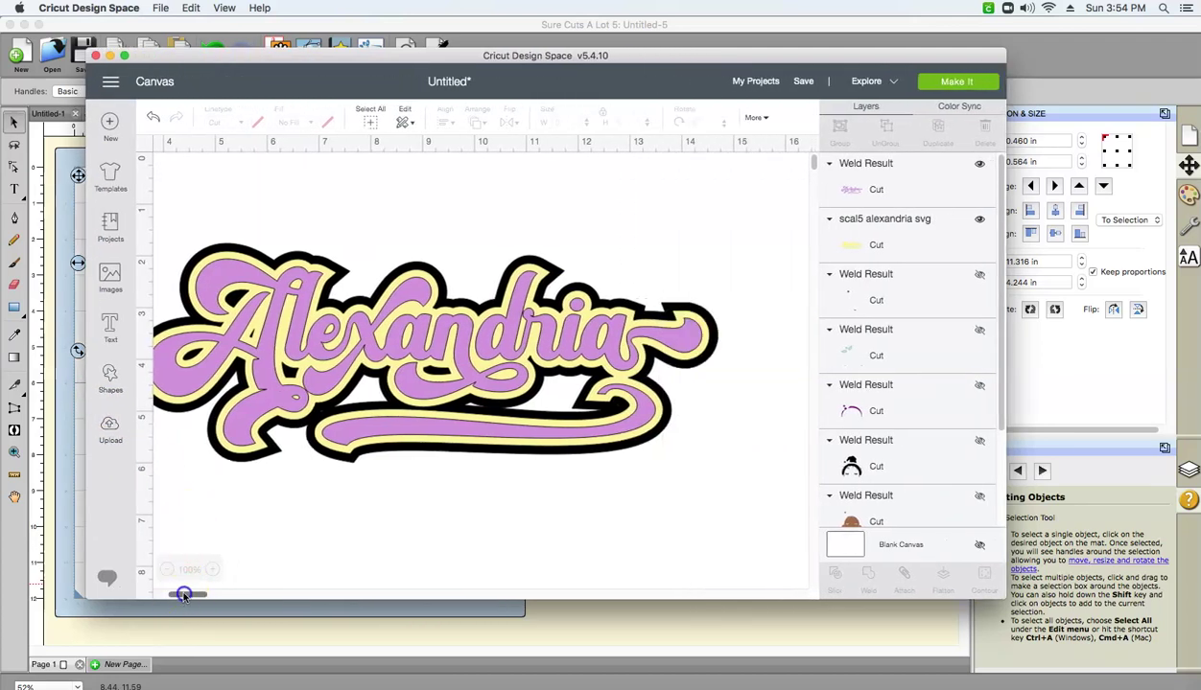
pyautogui.moveTo(184, 595)
pyautogui.mouseDown()
pyautogui.moveTo(166, 595)
pyautogui.moveTo(178, 599)
pyautogui.mouseUp()
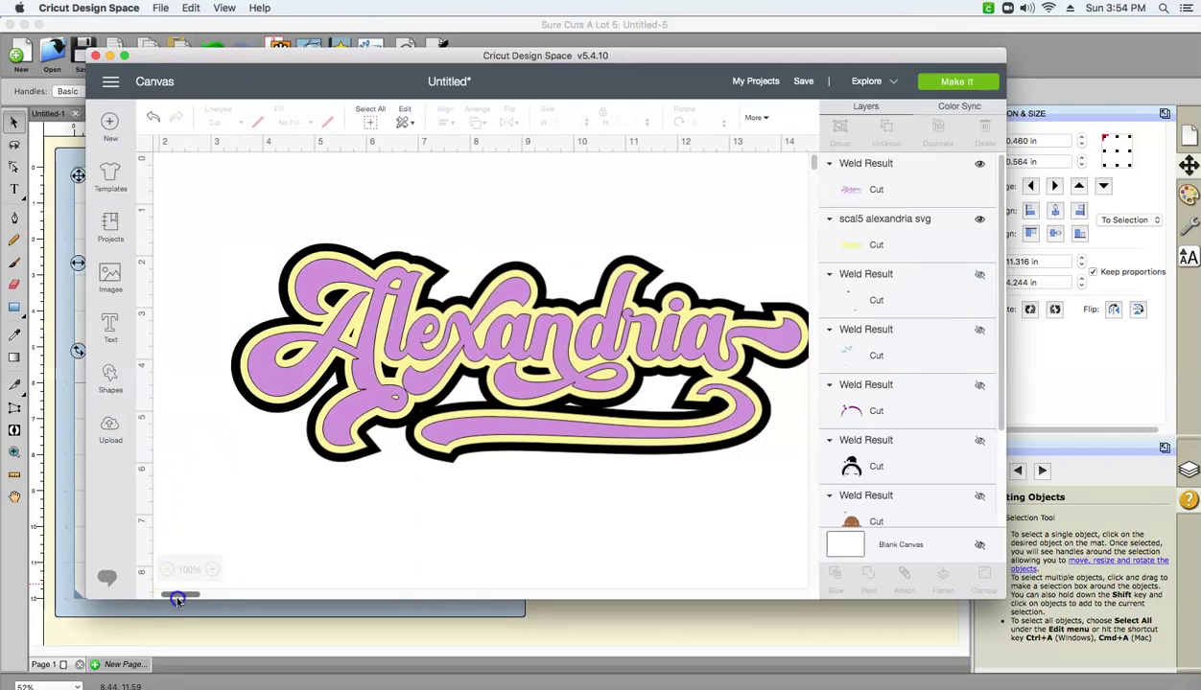
pyautogui.click(44, 664)
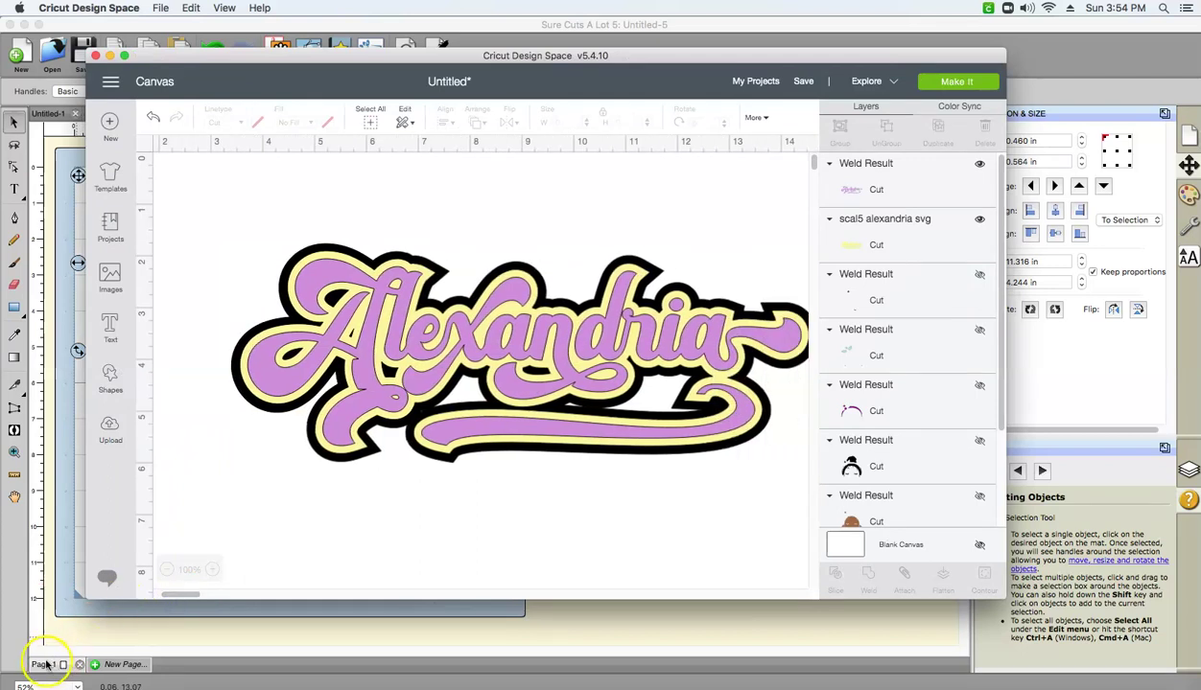